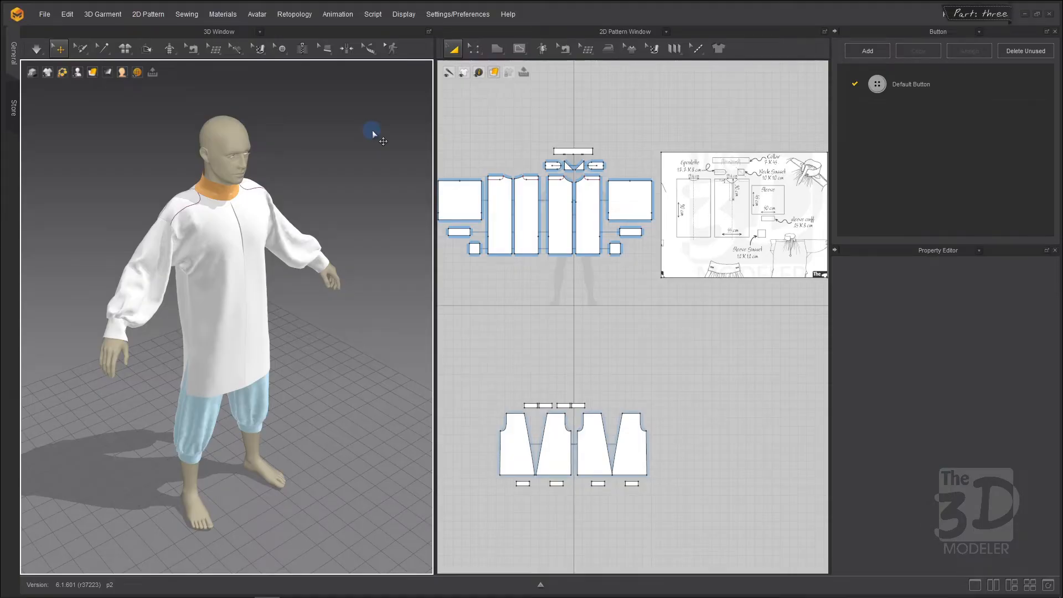
Delete the pattern piece carrying the reference sketch of the garment measurements from the 2D pattern layout.
mouse_move(372, 131)
right_down()
mouse_move(301, 119)
mouse_move(370, 119)
mouse_move(356, 118)
right_up()
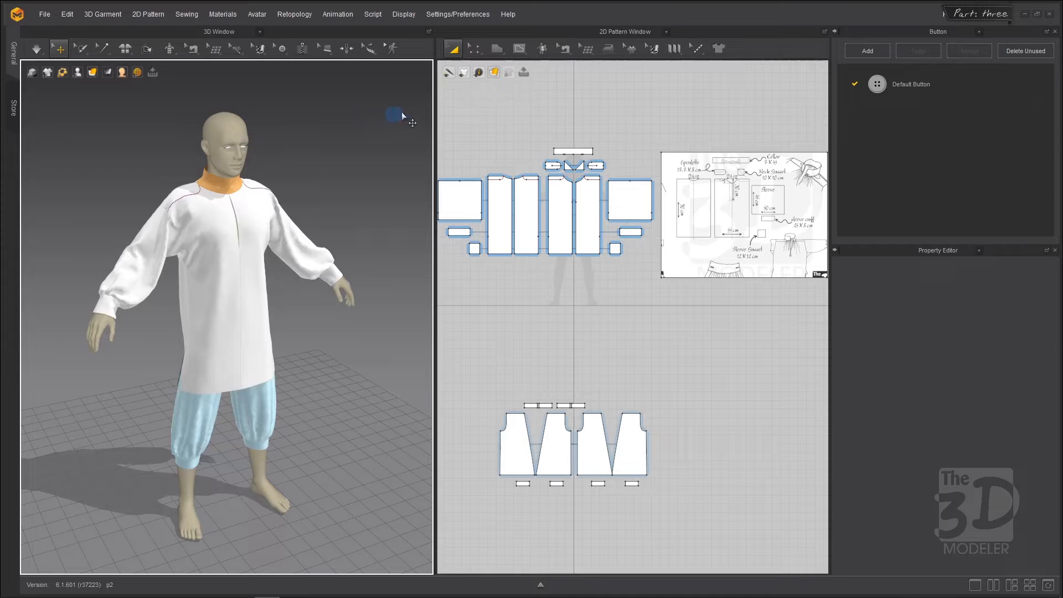
click(726, 176)
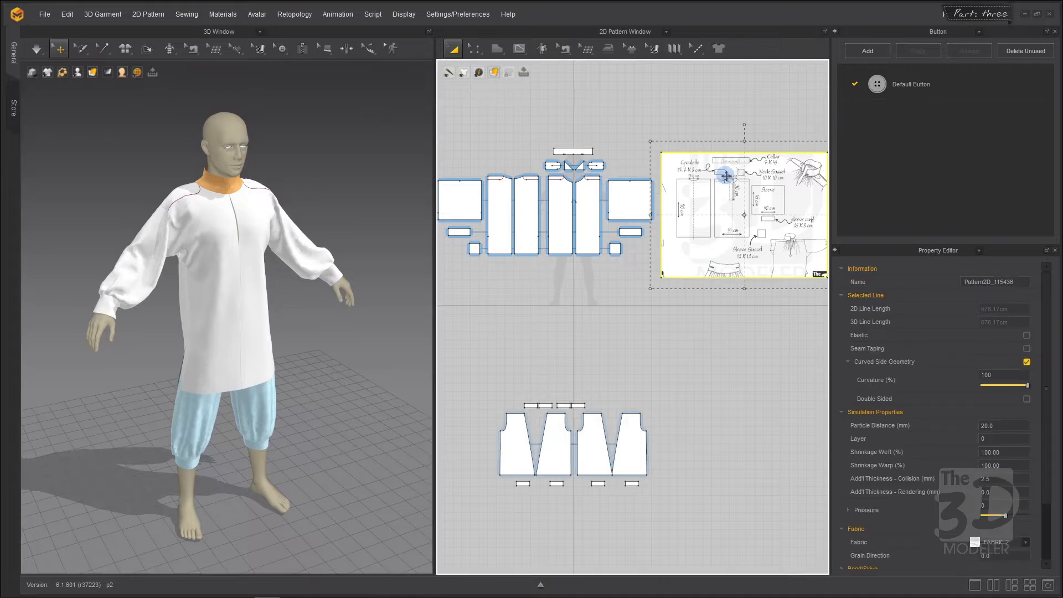
key(Delete)
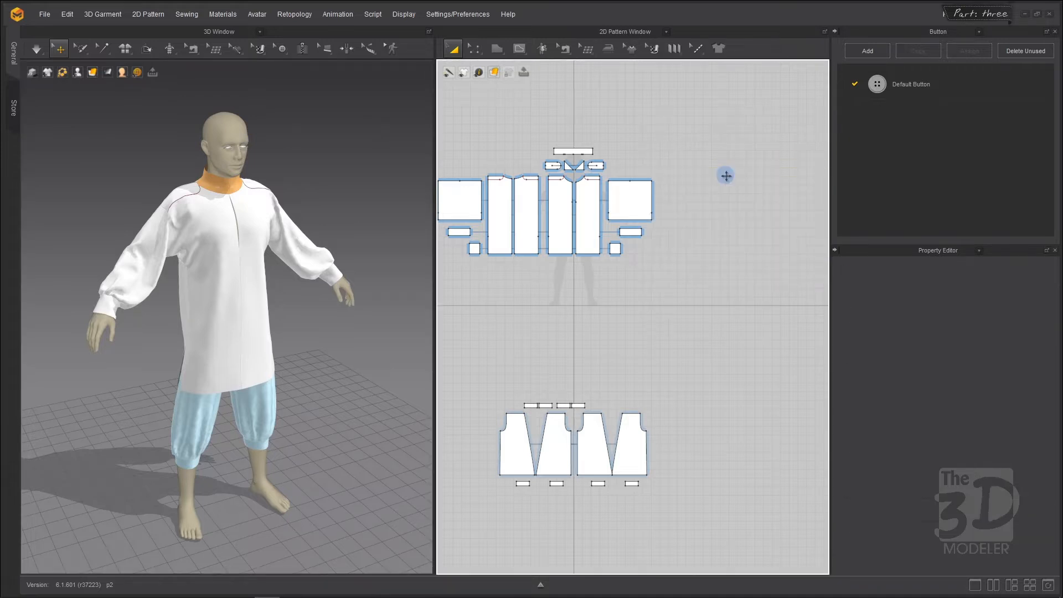
Unsolidify the long rectangular collar pattern above the shirt pieces.
click(582, 151)
scroll(572, 104, up, 5)
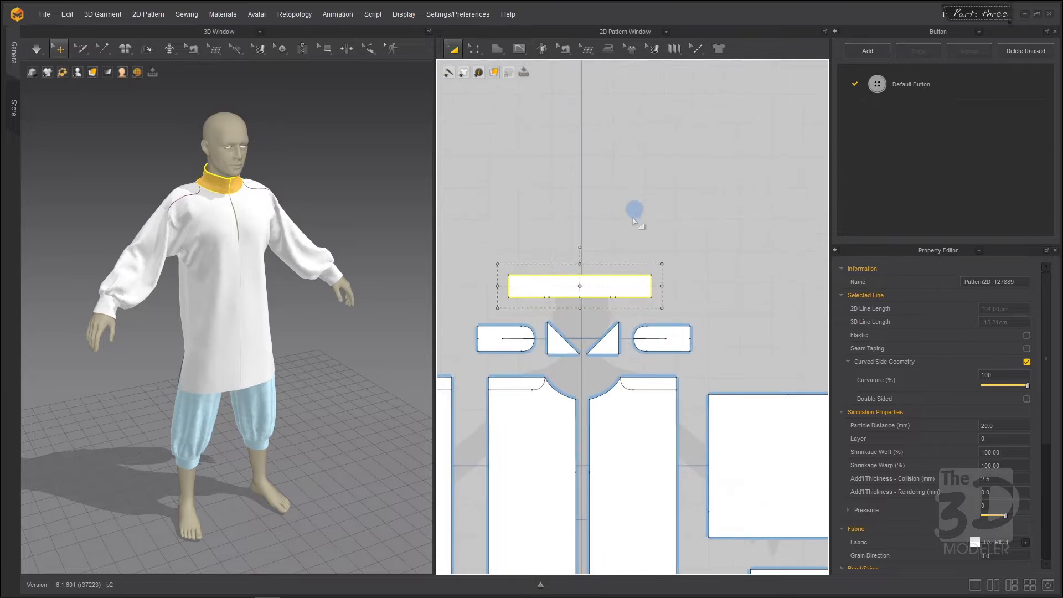
right_click(544, 284)
click(604, 261)
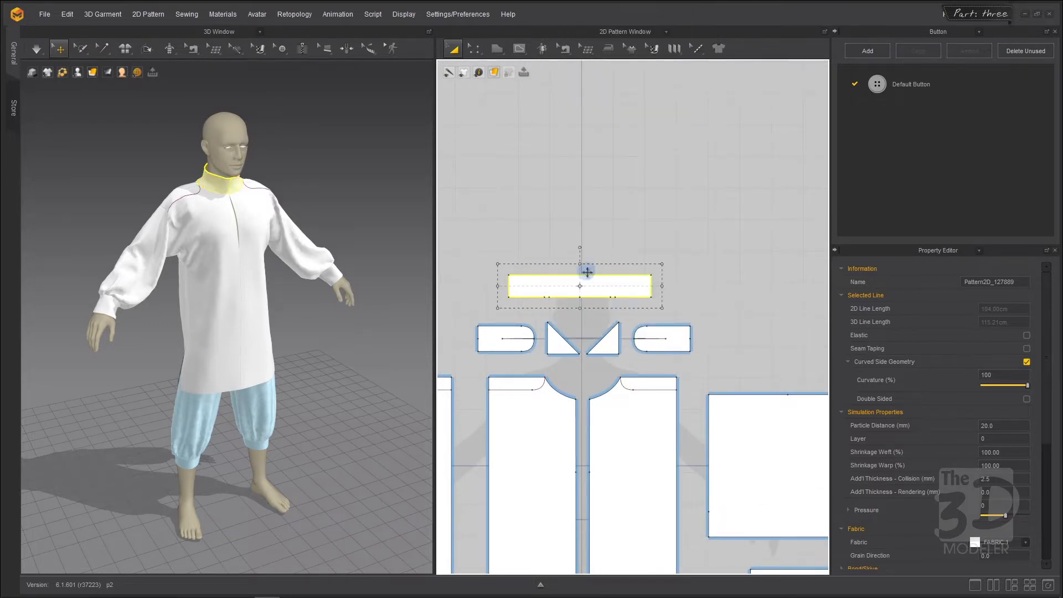
right_click(553, 287)
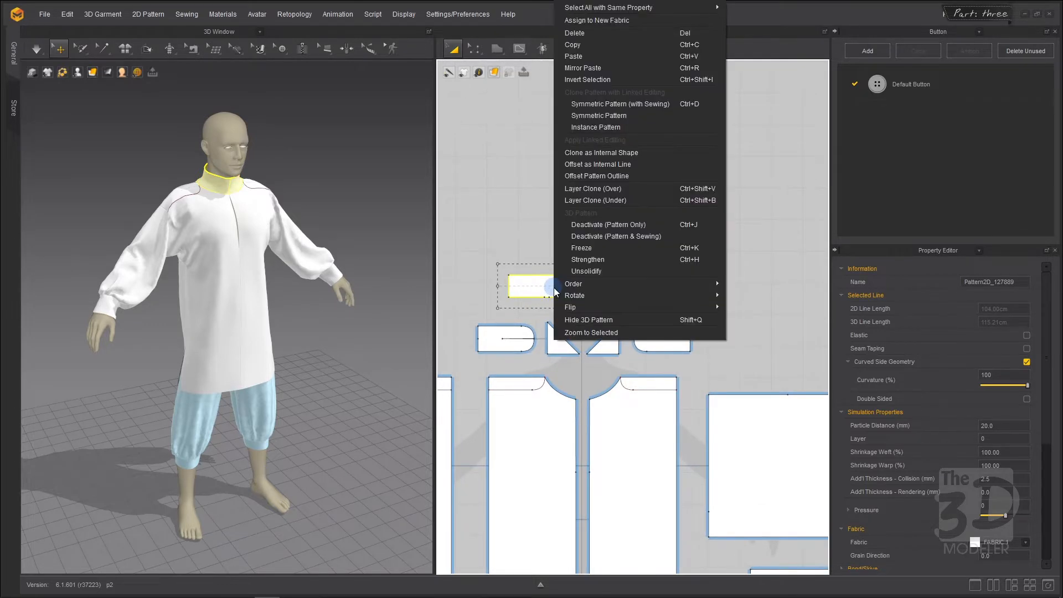
click(603, 270)
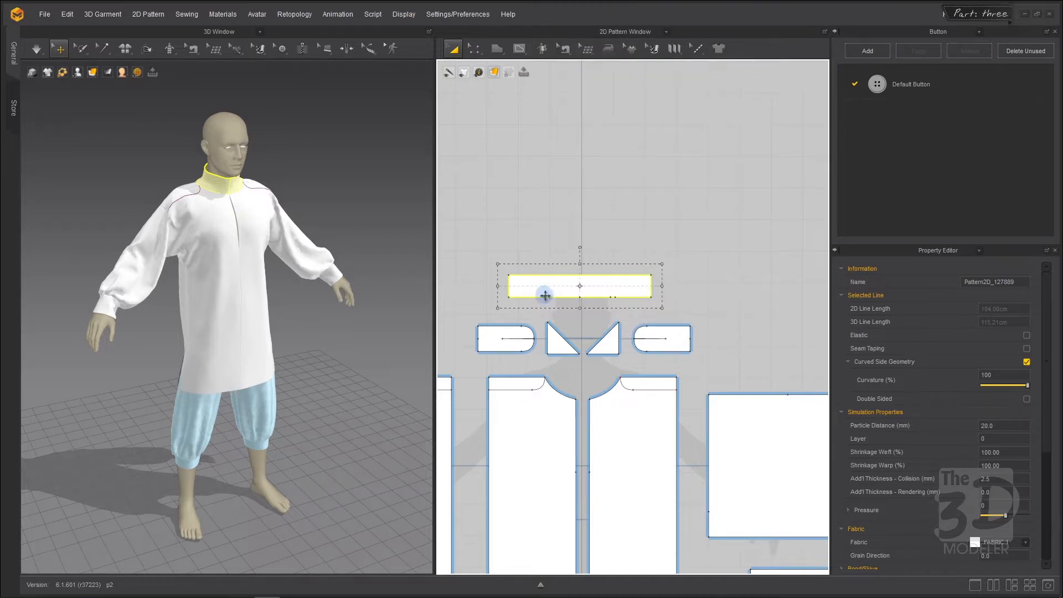
Remove the sewing that joins the two short ends of the collar pattern.
click(564, 49)
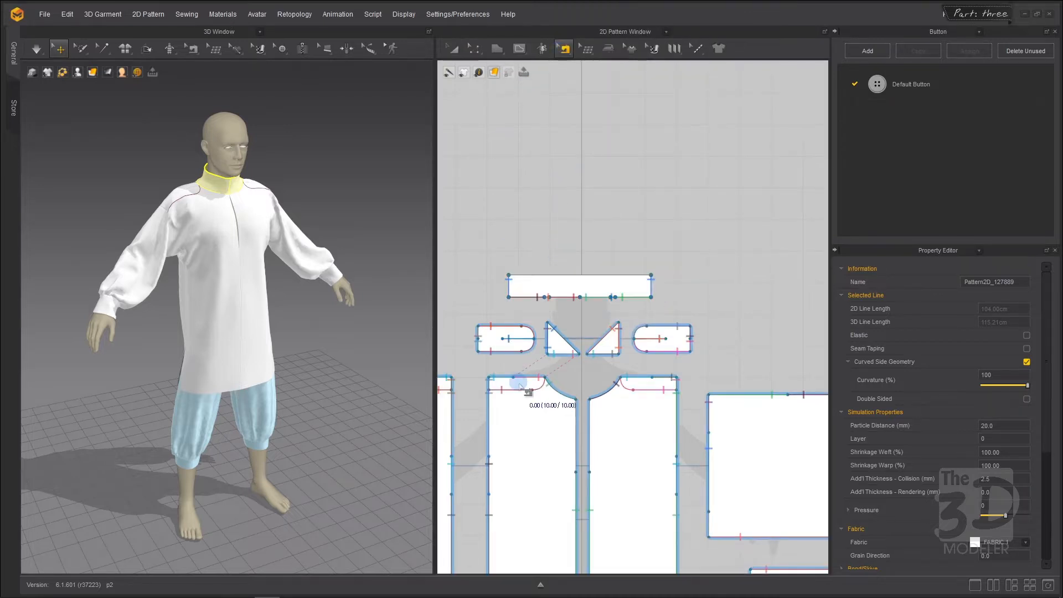
click(508, 284)
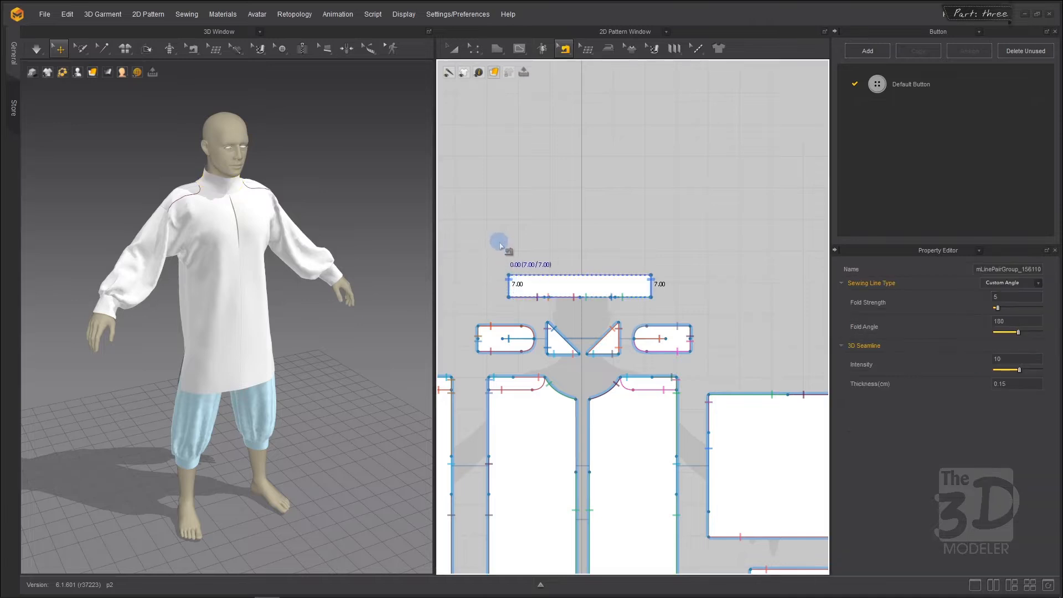
click(500, 245)
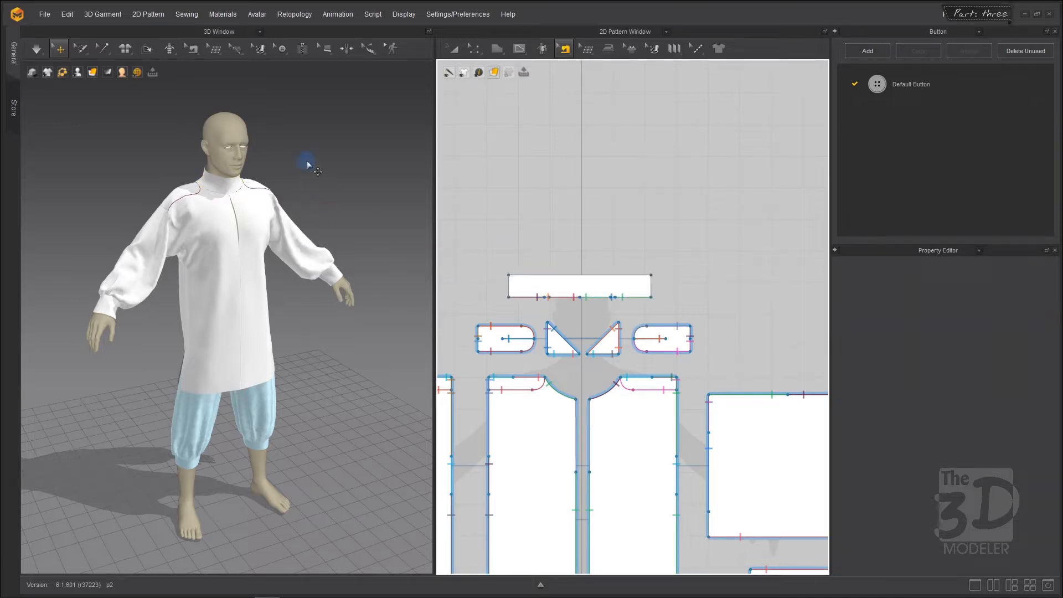
Simulate the garment to let the unsewn collar fall open at the front, and stop the simulation.
right_drag(307, 161, 295, 139)
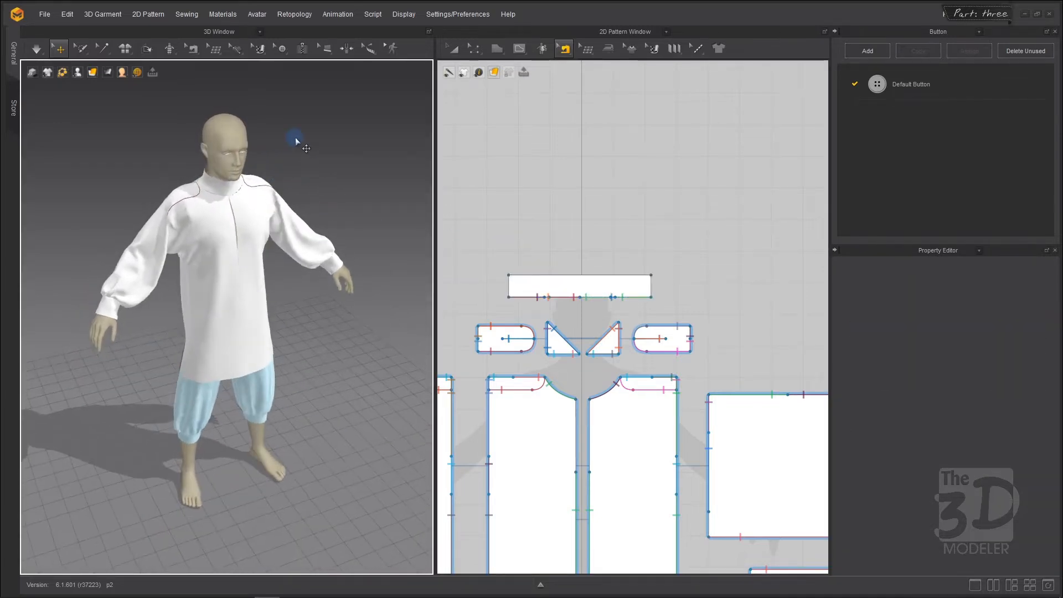
middle_drag(296, 138, 317, 179)
scroll(317, 179, up, 6)
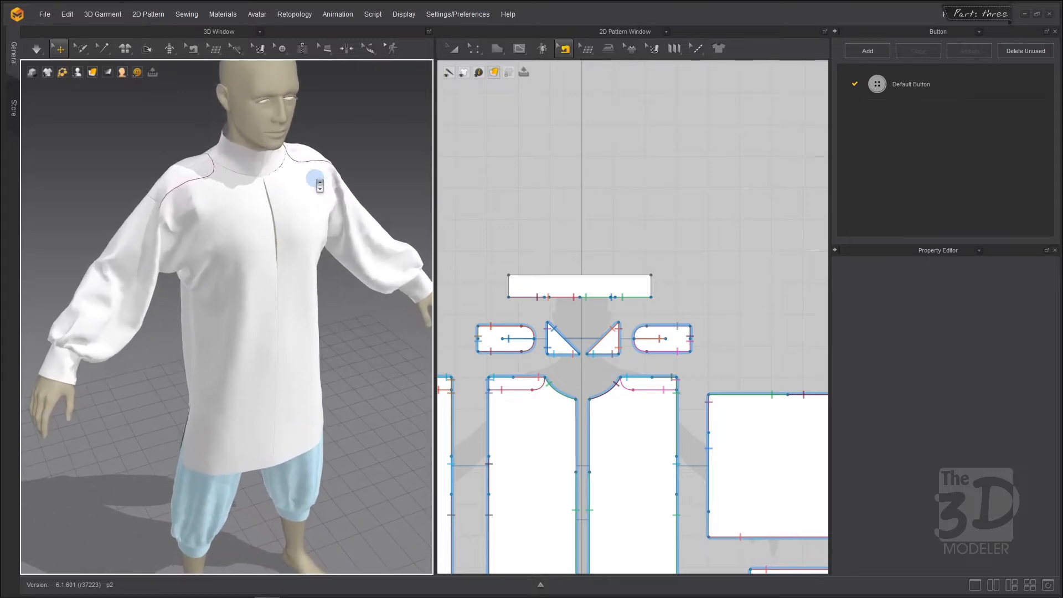
middle_drag(380, 141, 364, 192)
key(space)
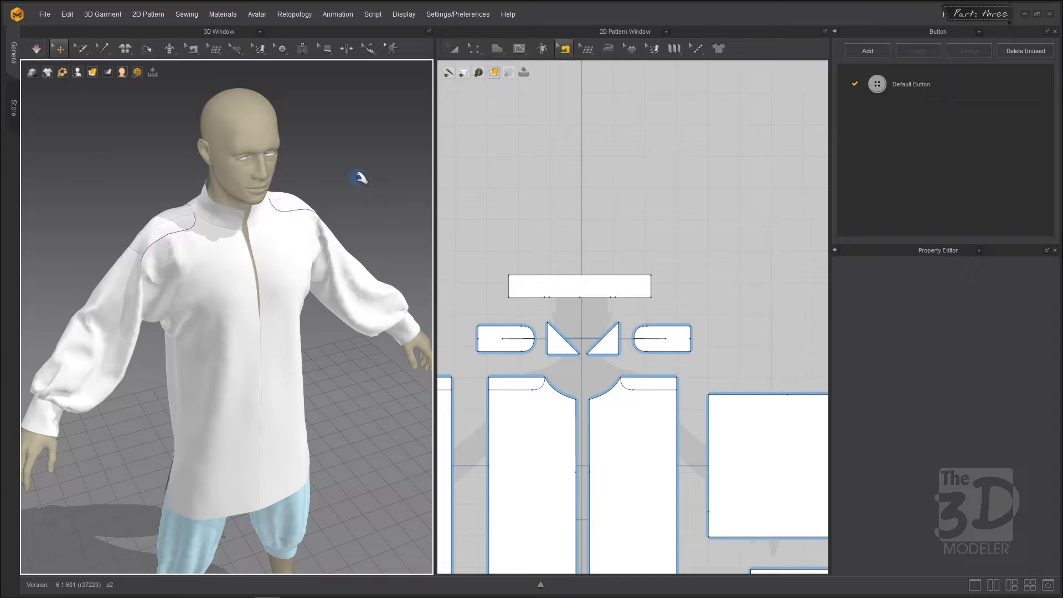
right_drag(374, 181, 309, 151)
key(space)
Place a buttonhole near one short end of the collar, about 2 cm from that edge and 3.5 cm below the long edge.
scroll(234, 155, up, 5)
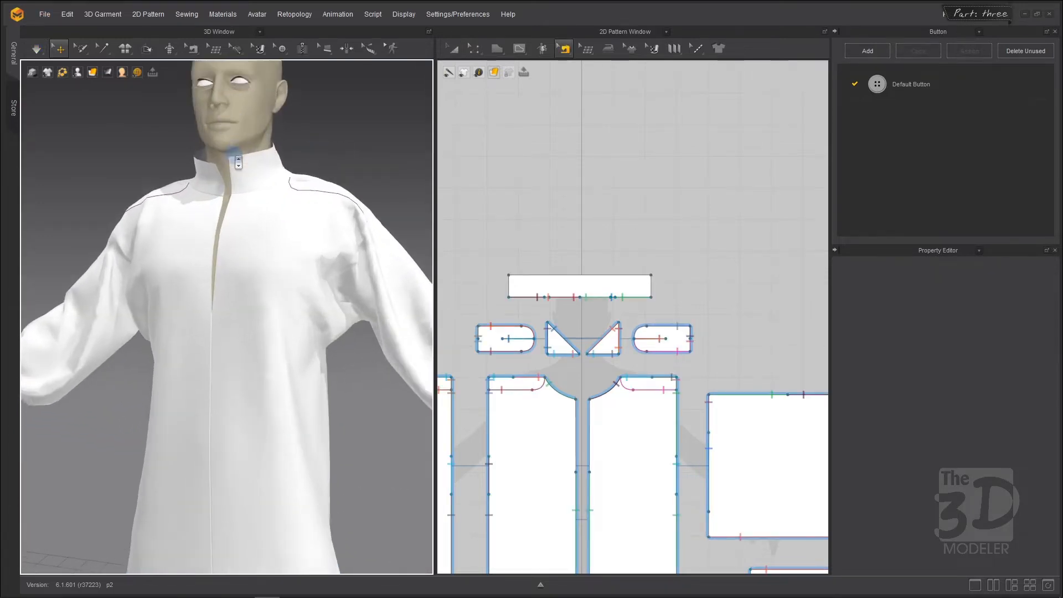
middle_drag(351, 93, 363, 152)
right_drag(358, 121, 411, 127)
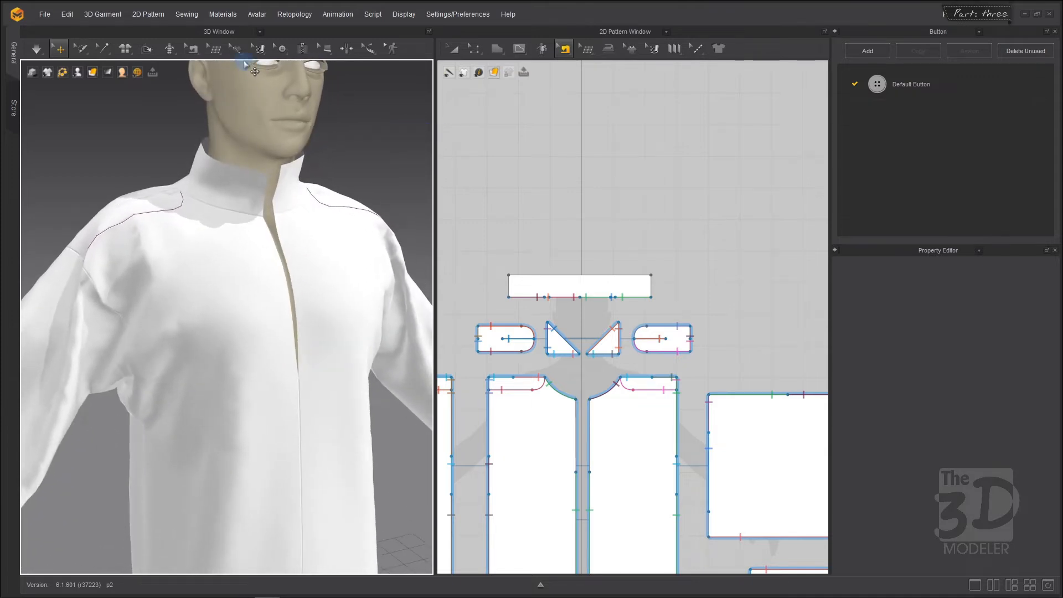
click(280, 49)
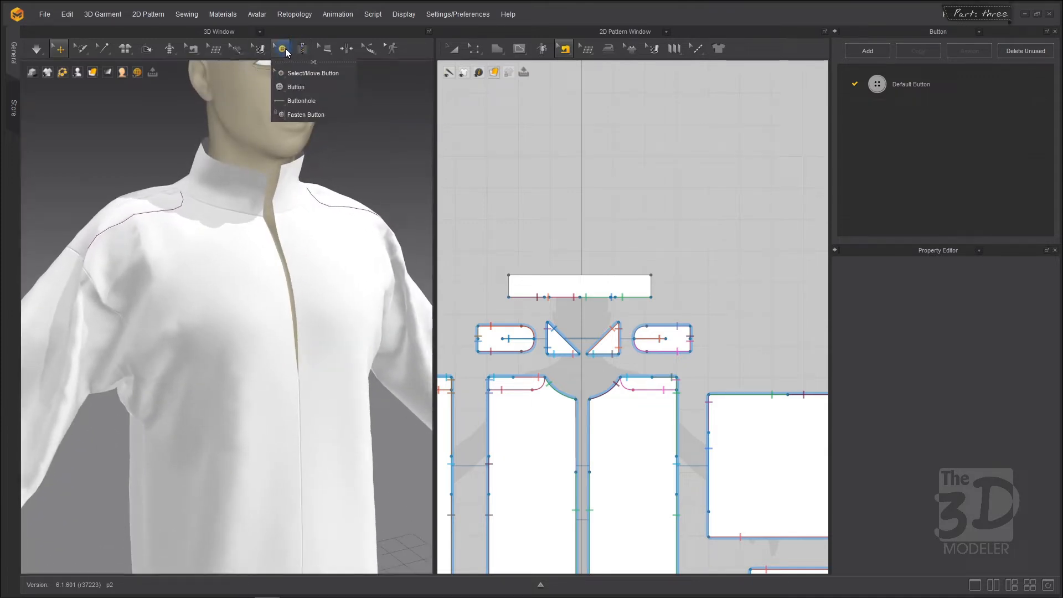
click(300, 101)
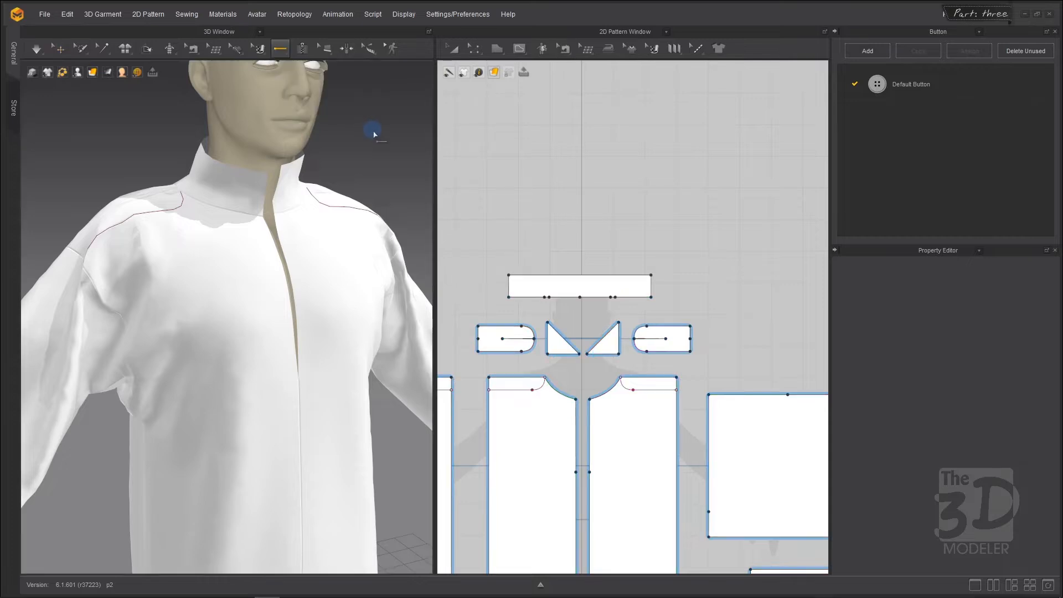
right_drag(373, 129, 299, 132)
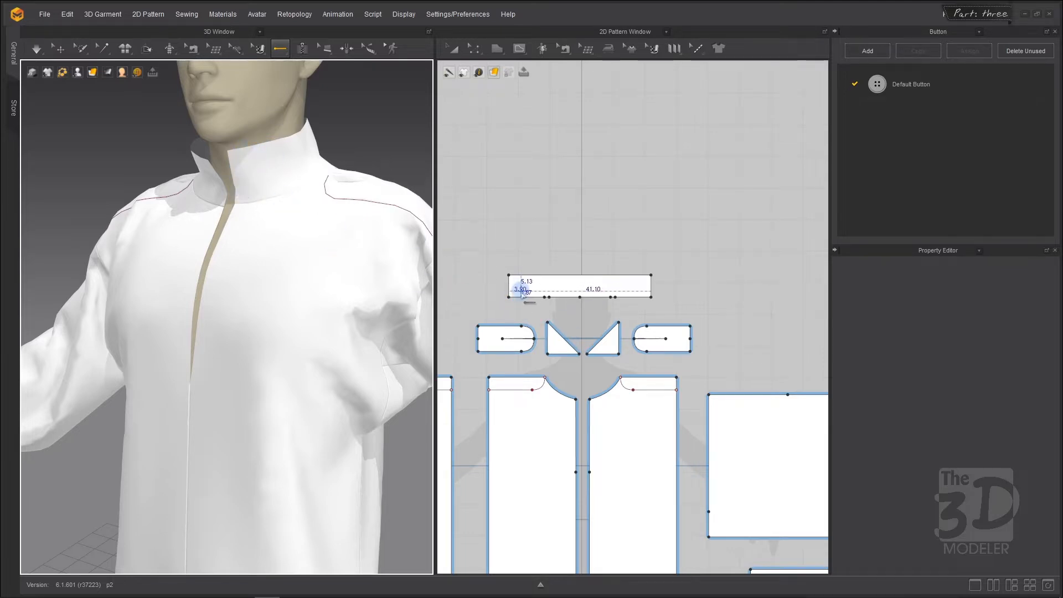
scroll(520, 285, up, 3)
scroll(520, 285, up, 4)
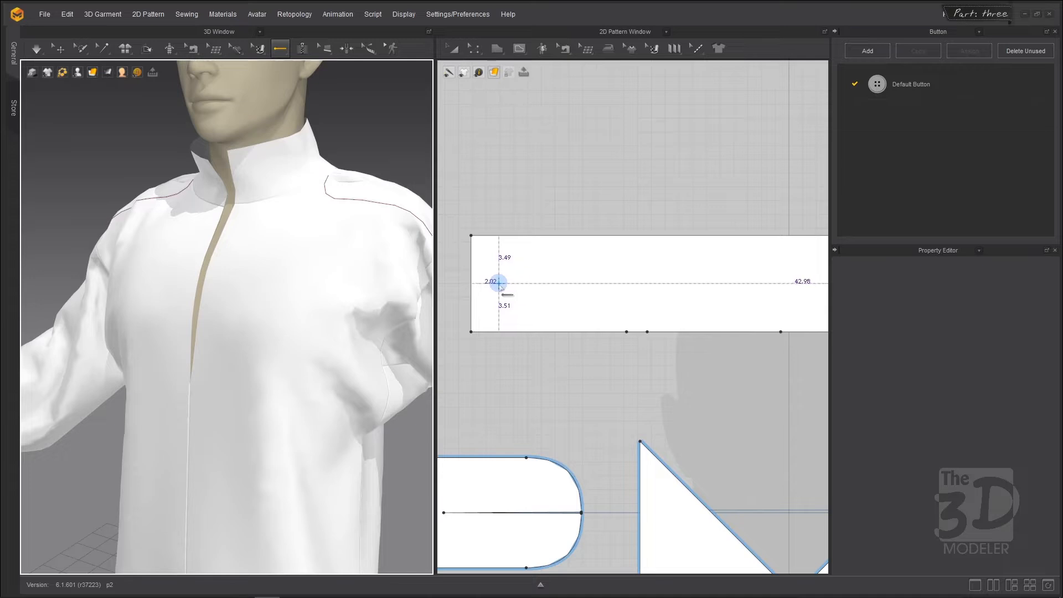
click(499, 283)
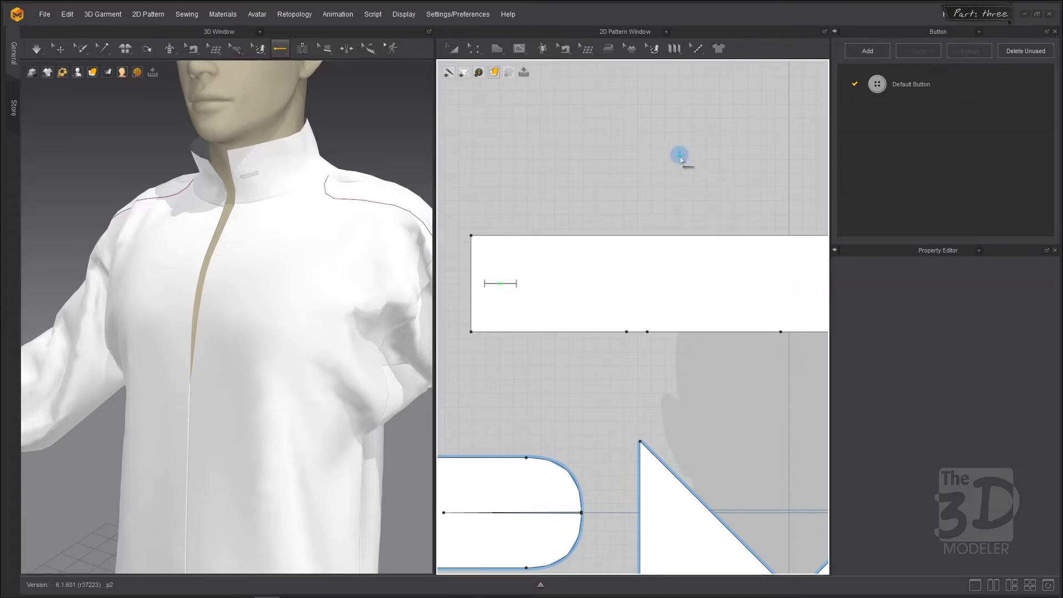
Change the Default Buttonhole to the teardrop-like keyhole shape and set its width to 1.2 cm.
click(280, 49)
click(287, 74)
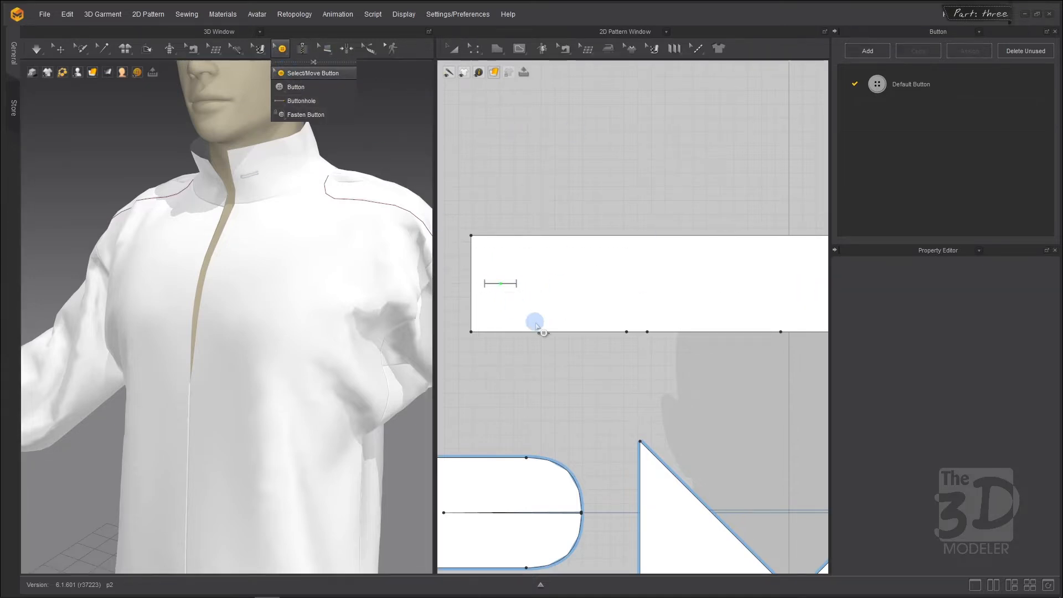
click(494, 285)
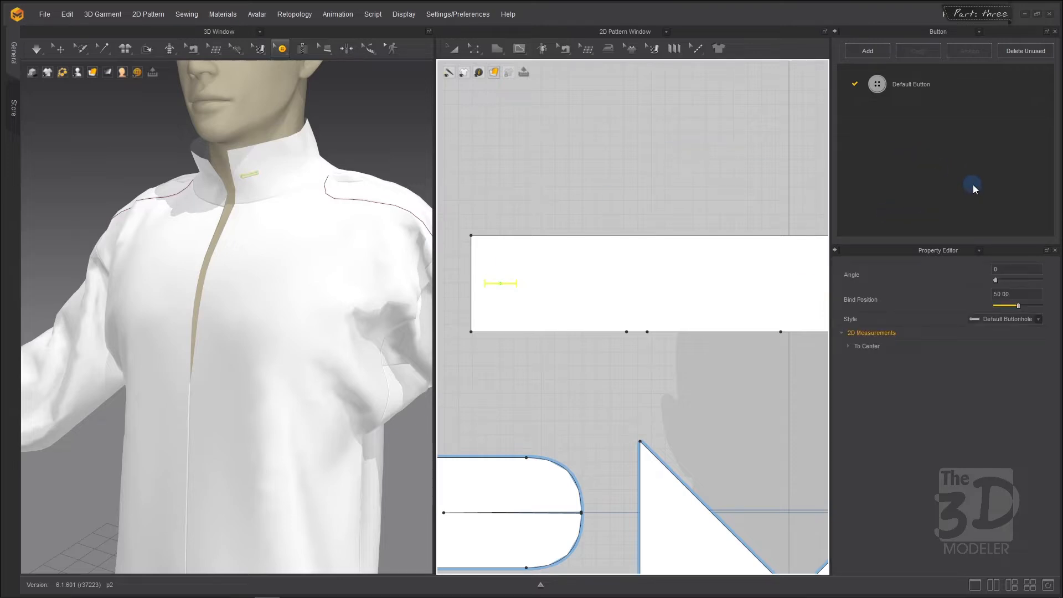
click(949, 30)
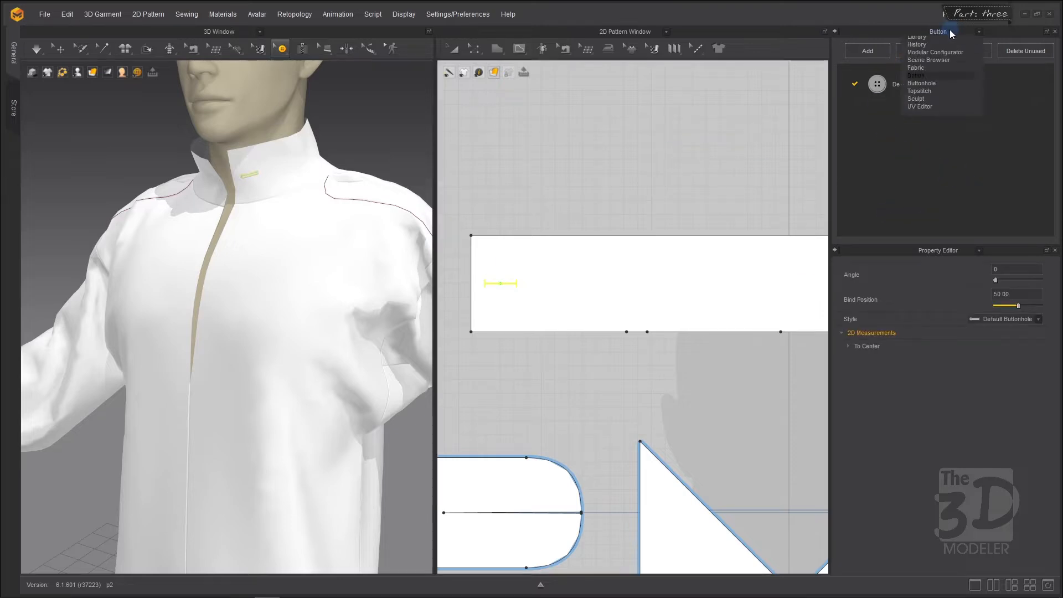
click(932, 115)
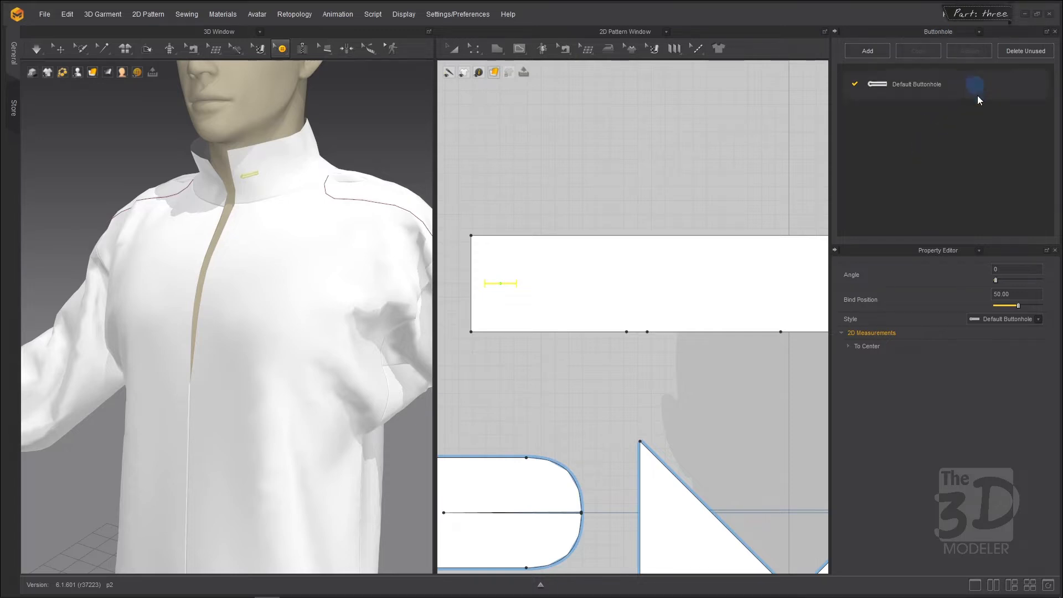
click(984, 319)
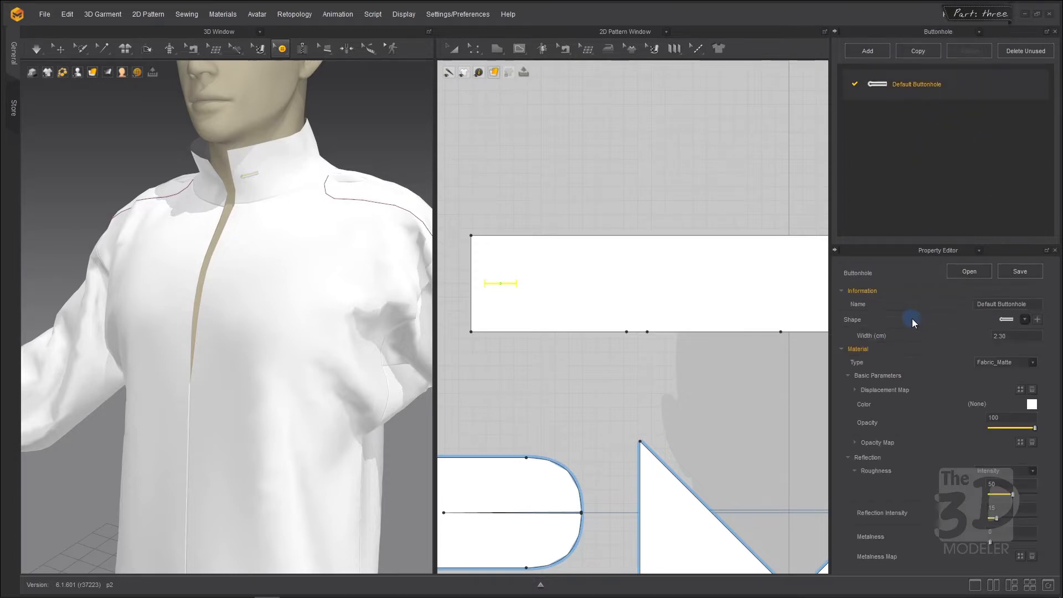
click(1025, 320)
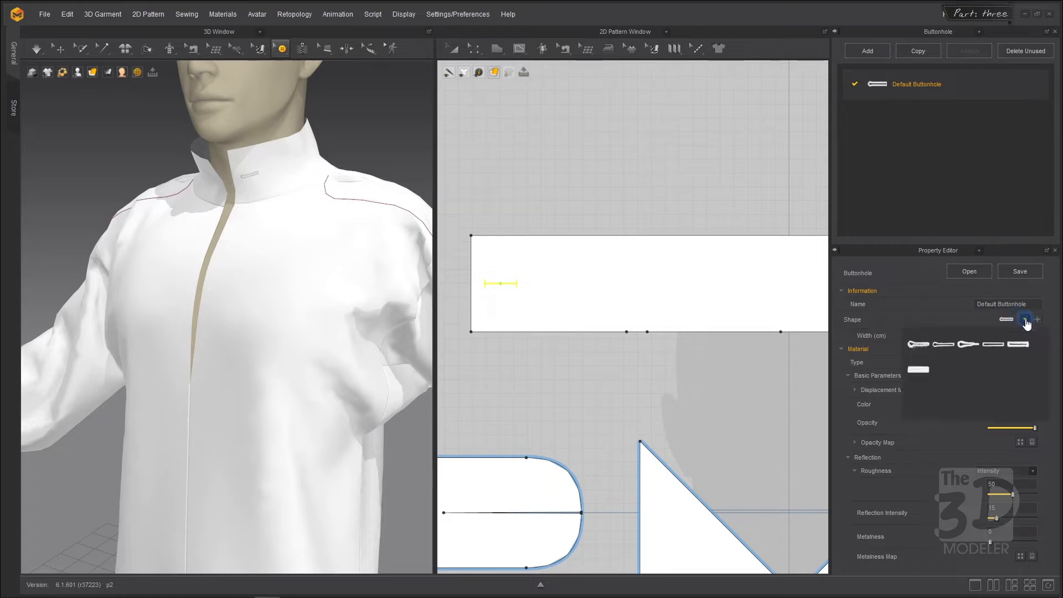
click(968, 345)
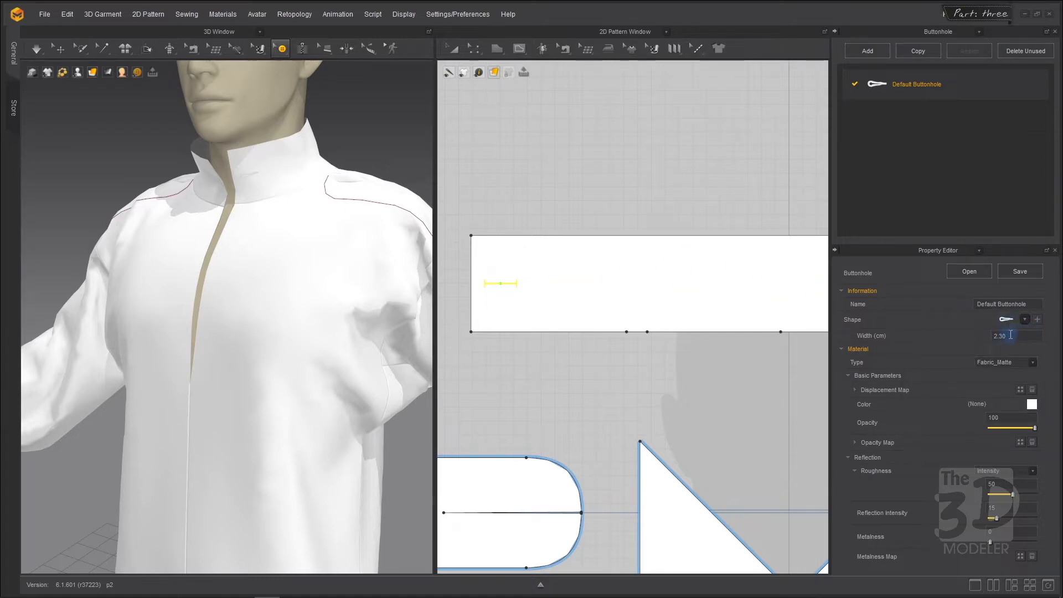
drag(1010, 335, 962, 335)
text(1.2)
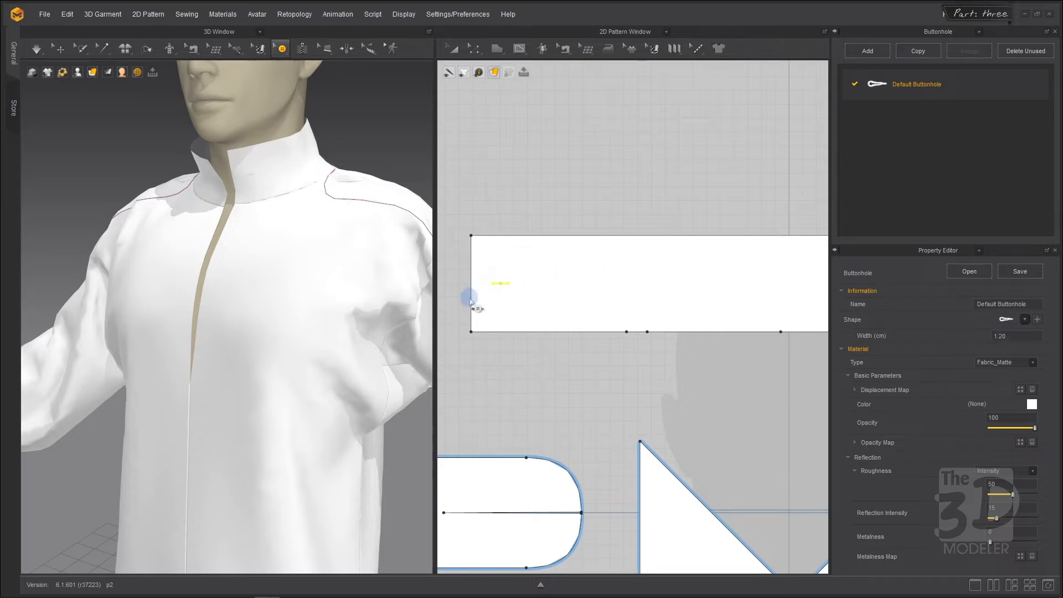
Duplicate the collar buttonhole directly below the original.
scroll(468, 297, up, 3)
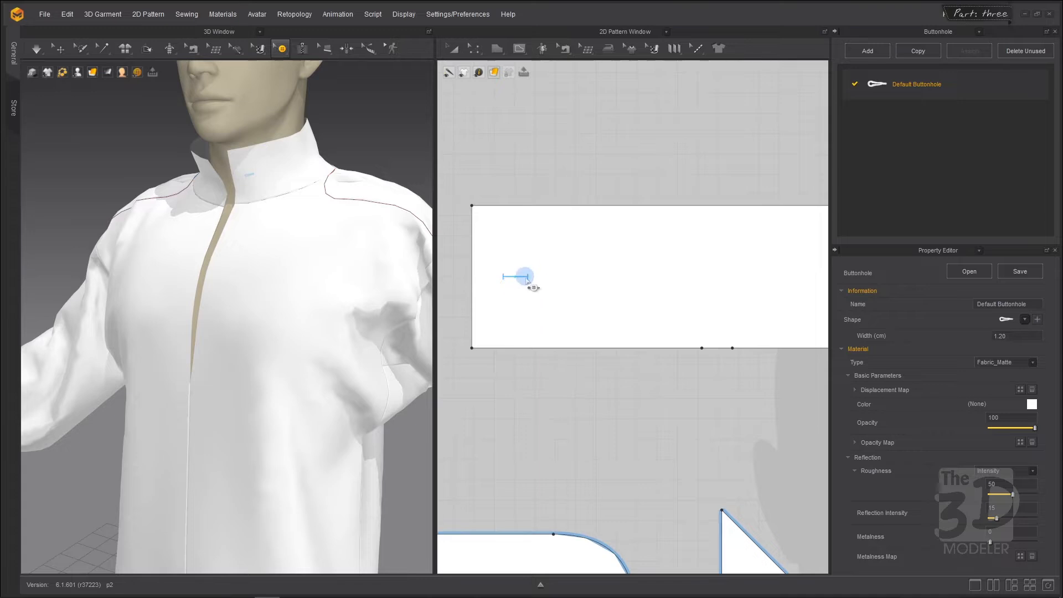
click(513, 274)
drag(513, 276, 515, 311)
scroll(532, 190, down, 1)
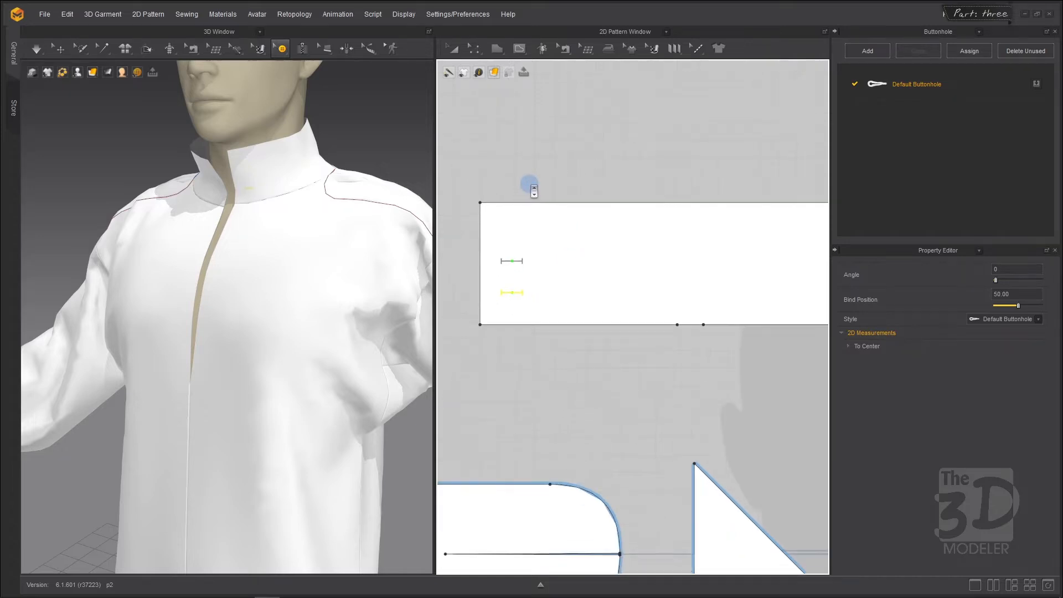
Copy both collar buttonholes and paste them near the opposite short end of the collar.
scroll(534, 190, down, 1)
scroll(530, 184, down, 2)
scroll(530, 184, up, 2)
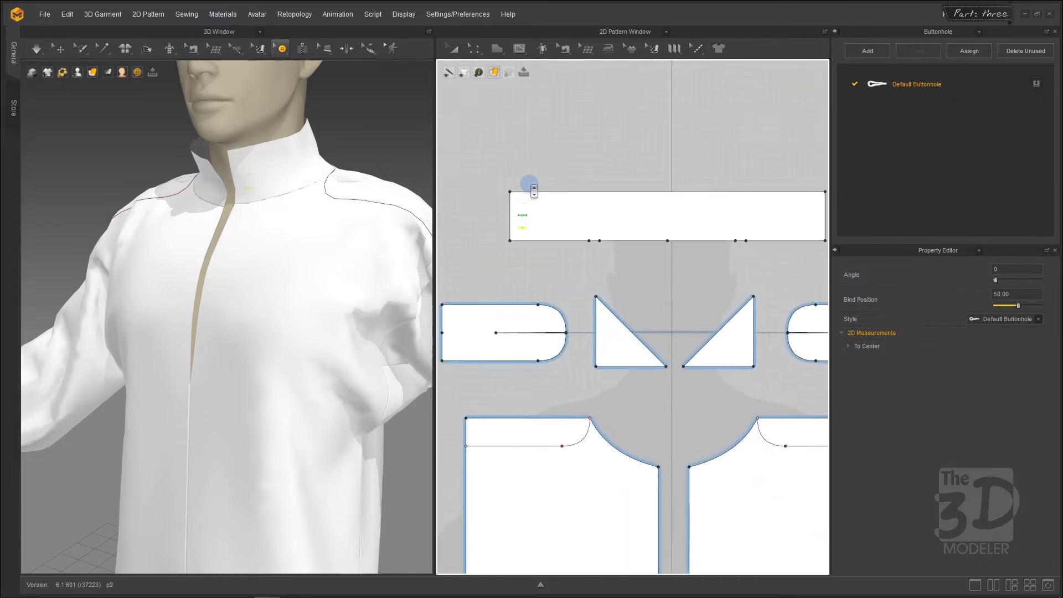
right_click(524, 220)
click(522, 222)
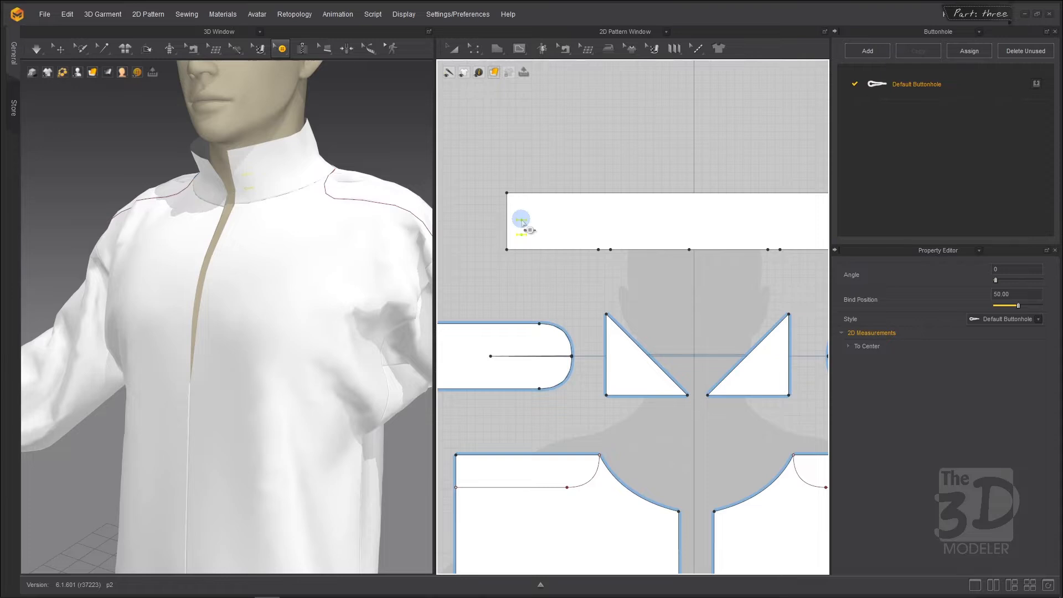
drag(522, 222, 680, 236)
Convert the two pasted buttonholes at the far end of the collar to buttons.
scroll(570, 225, down, 3)
scroll(771, 225, up, 5)
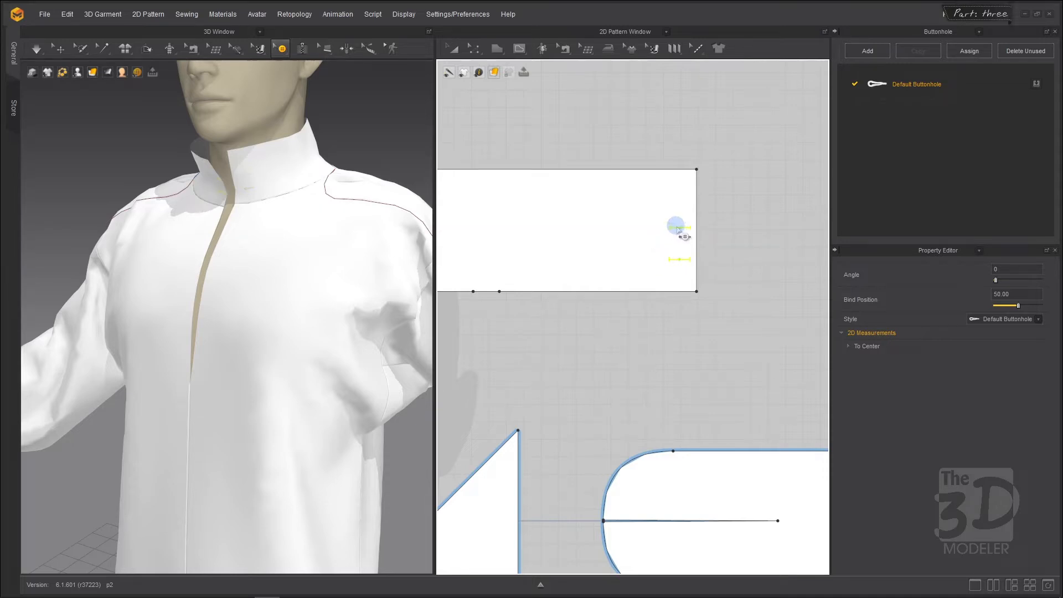
right_click(678, 231)
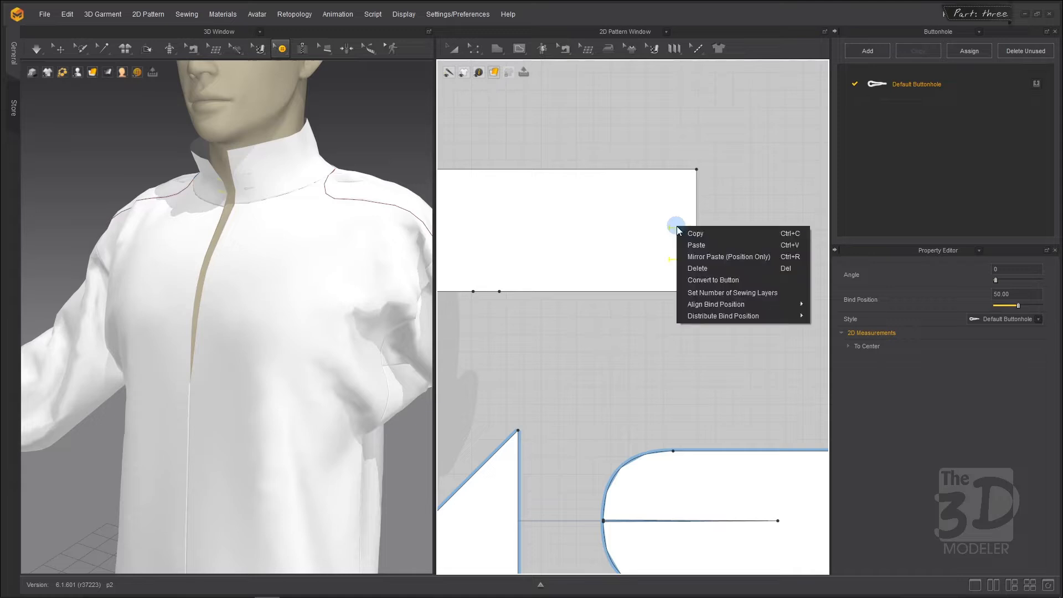
click(714, 280)
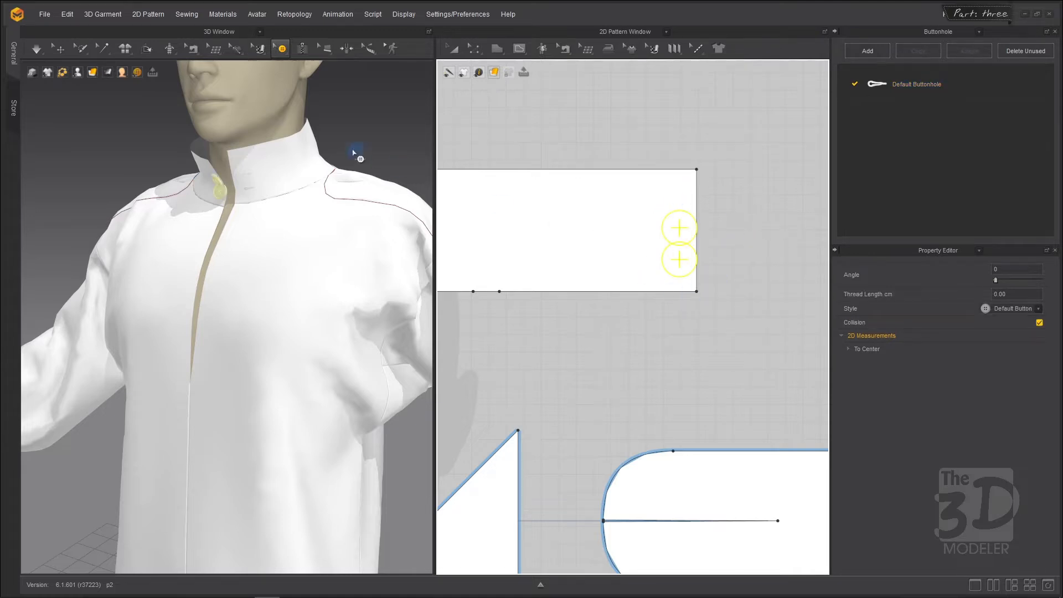
Change the shape of the Default Button style to the plain ball-shaped button.
right_drag(336, 121, 410, 119)
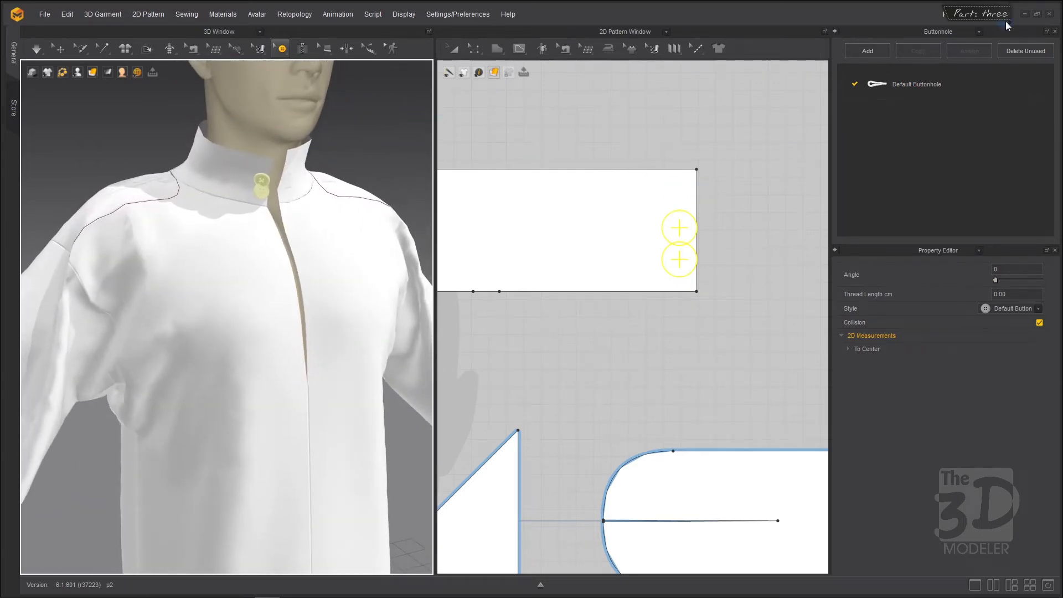
click(958, 31)
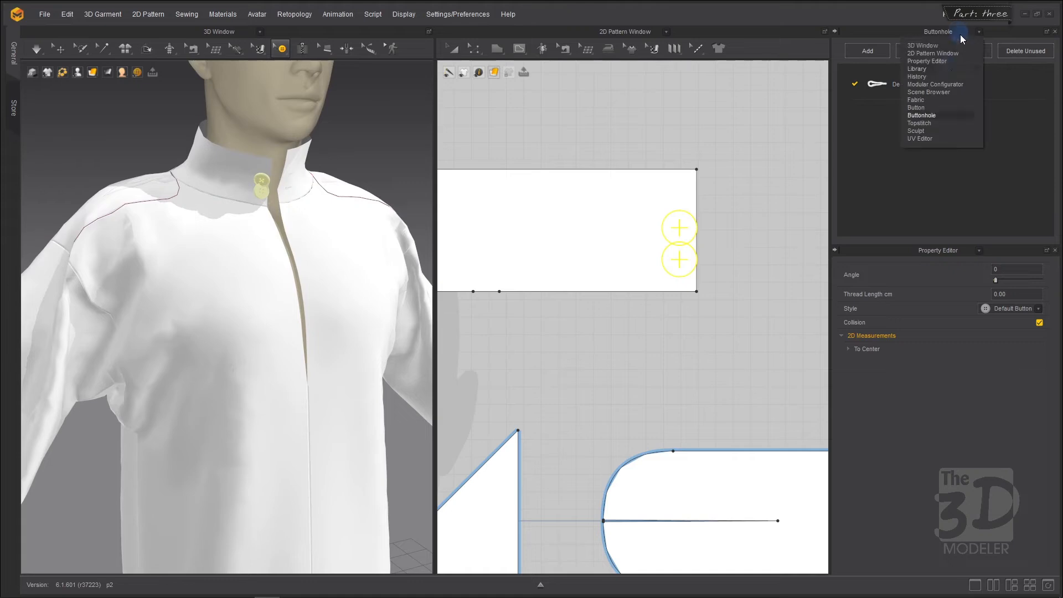
click(940, 107)
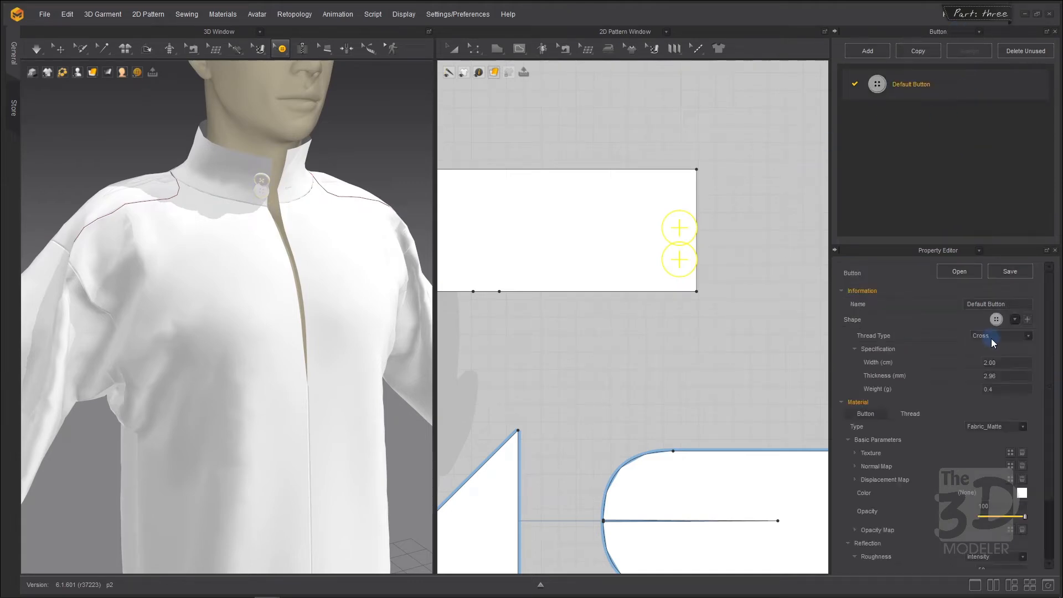
click(1014, 319)
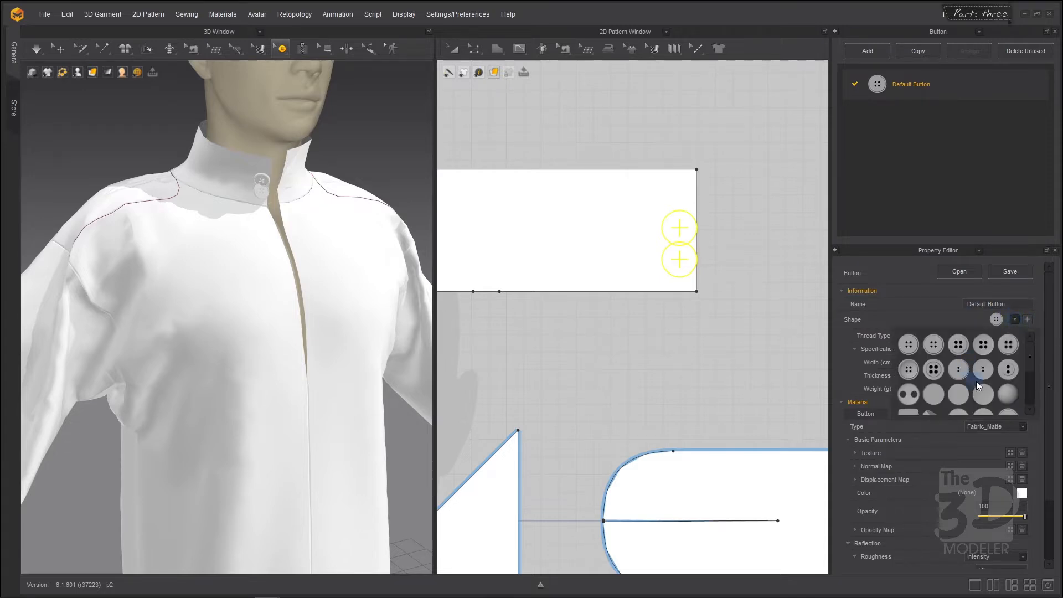
click(1008, 394)
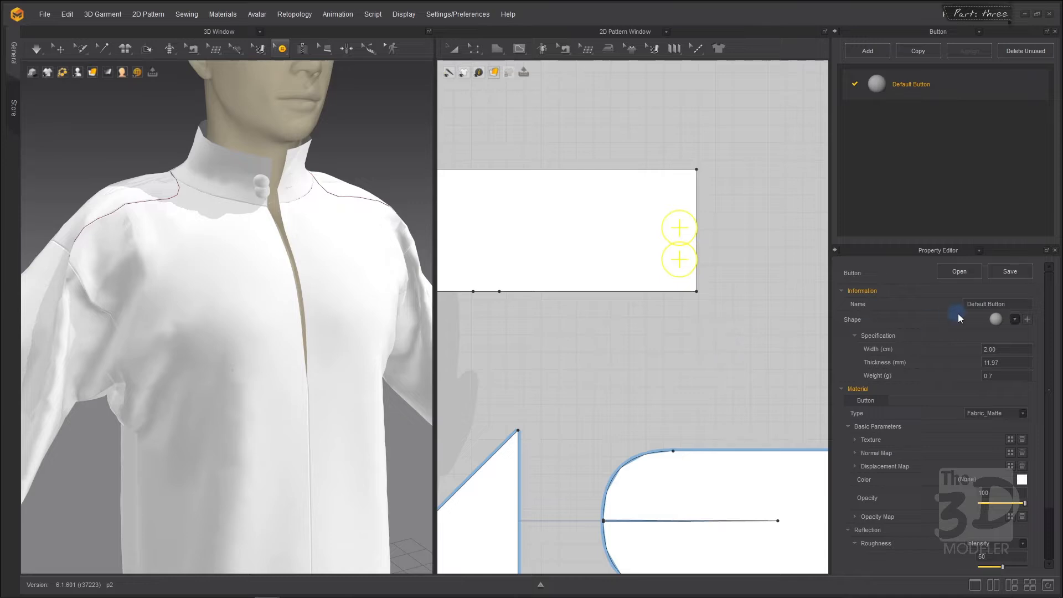
Set the Default Button's width to 1 cm and its thickness to 6 mm.
drag(1006, 351, 963, 351)
text(1)
key(Return)
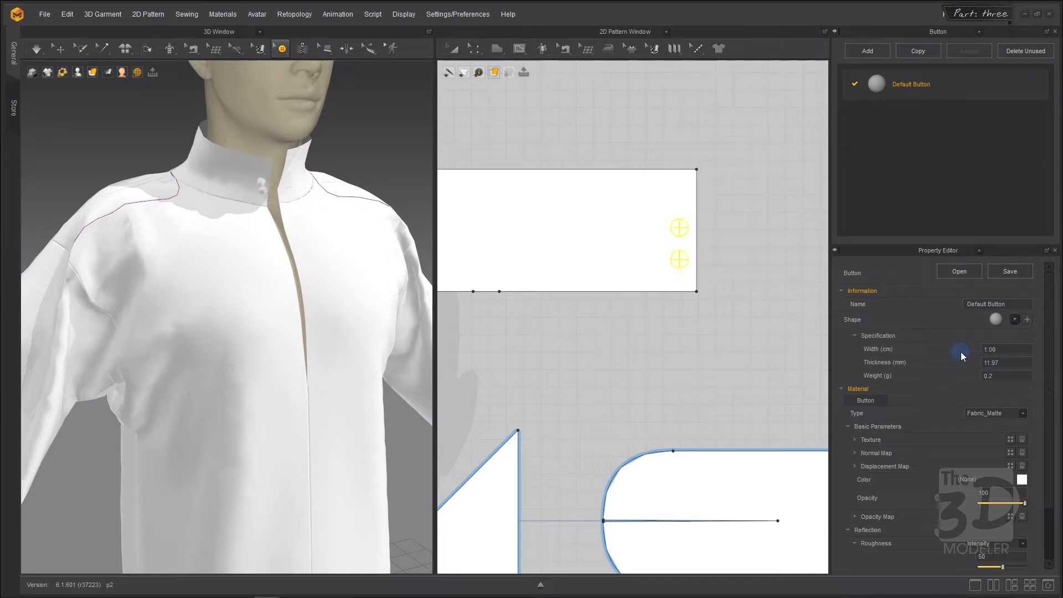
click(1004, 362)
drag(1003, 362, 958, 364)
text(6)
key(Return)
mouse_move(350, 155)
right_down()
mouse_move(330, 143)
mouse_move(282, 148)
mouse_move(339, 157)
mouse_move(332, 153)
right_up()
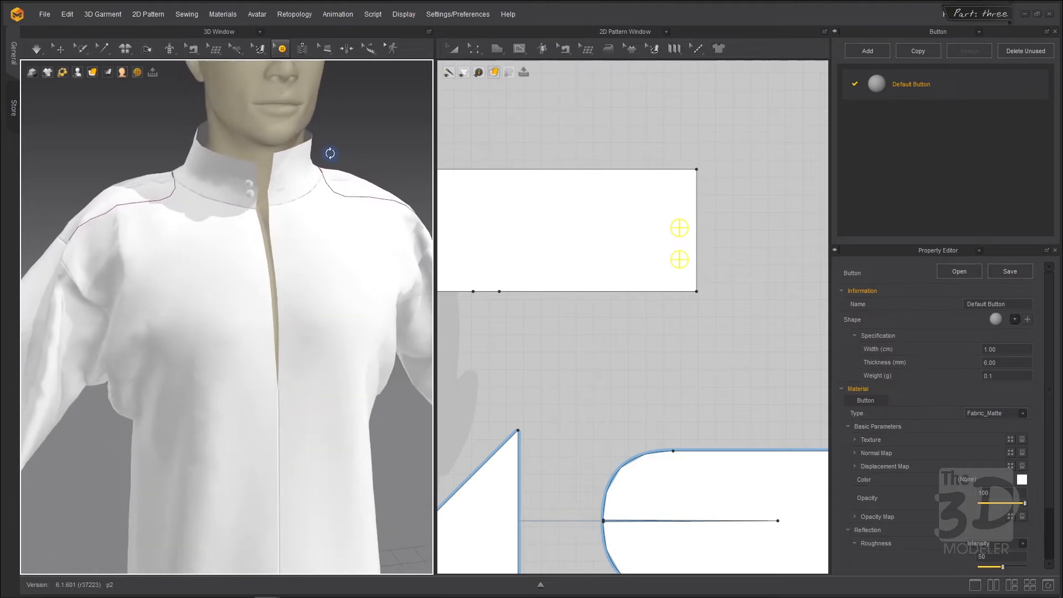
Fasten the upper and lower collar buttons to the matching buttonholes at the opposite collar end with Fasten Button.
scroll(775, 219, down, 1)
scroll(775, 222, down, 4)
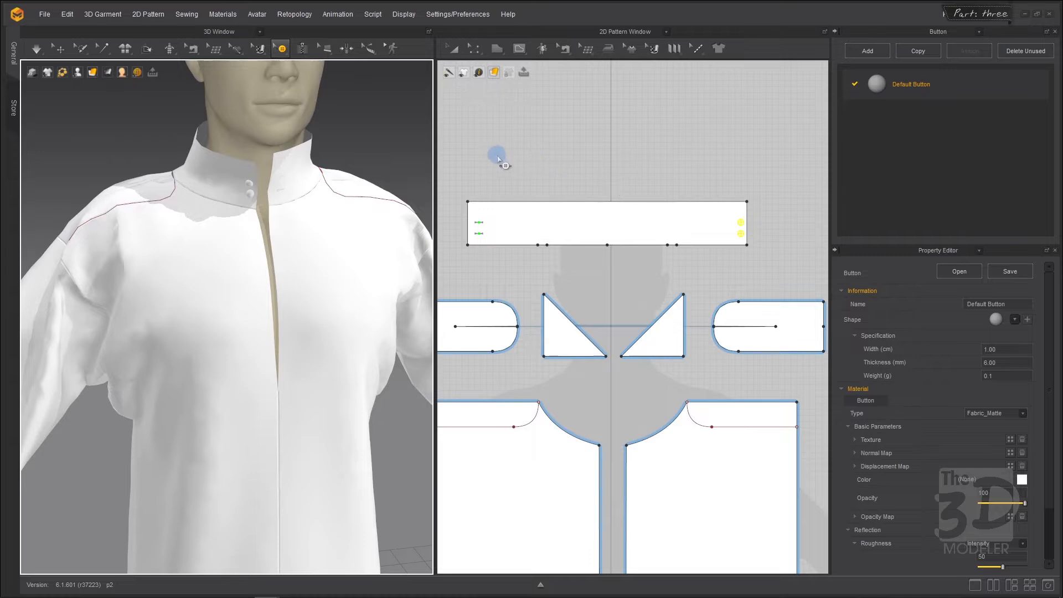
scroll(498, 159, up, 2)
click(281, 50)
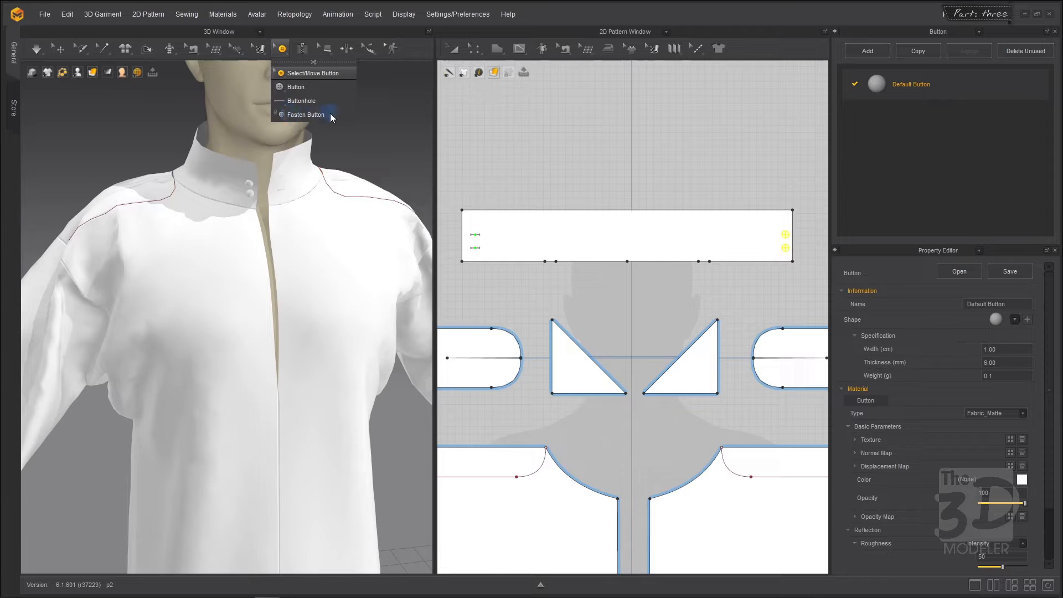
click(309, 115)
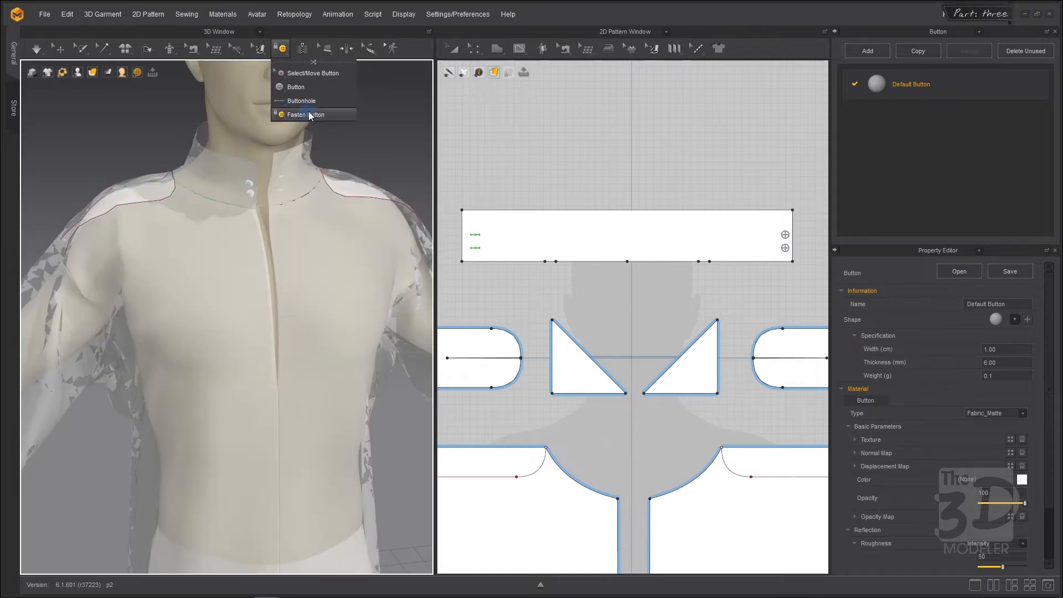
click(785, 234)
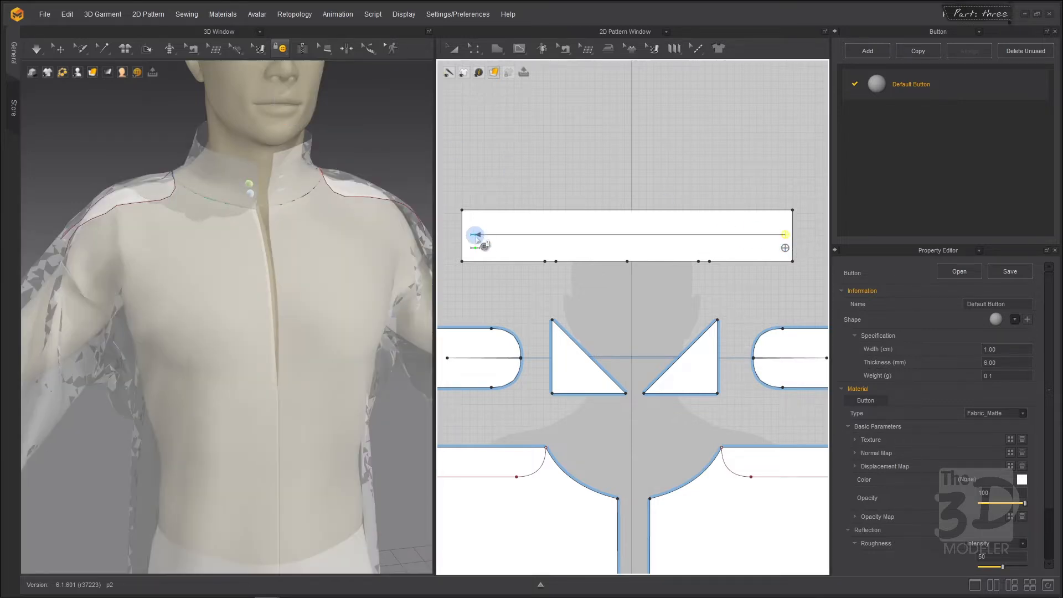
click(475, 235)
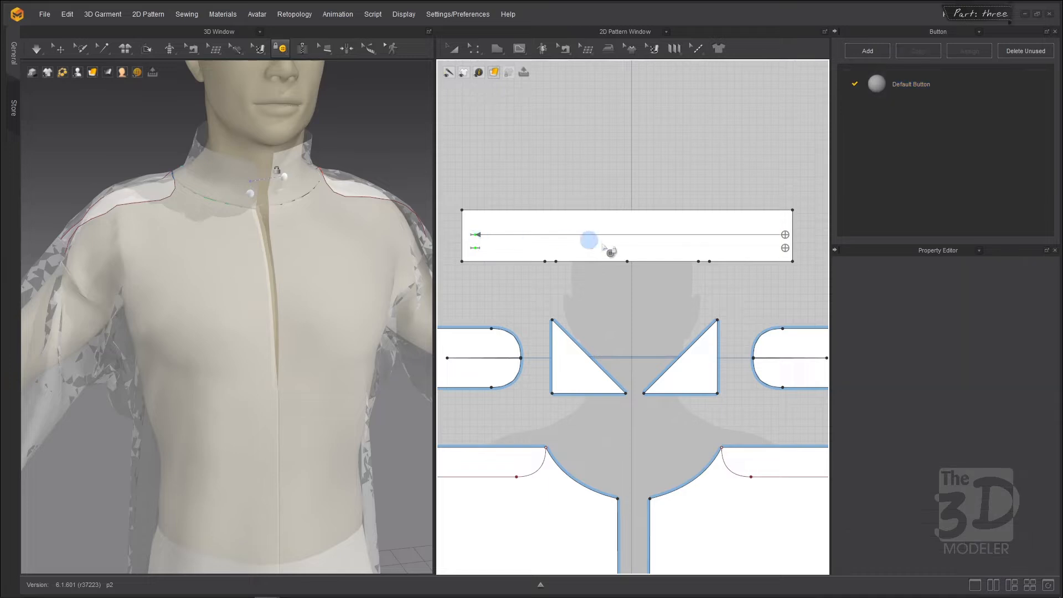
click(785, 248)
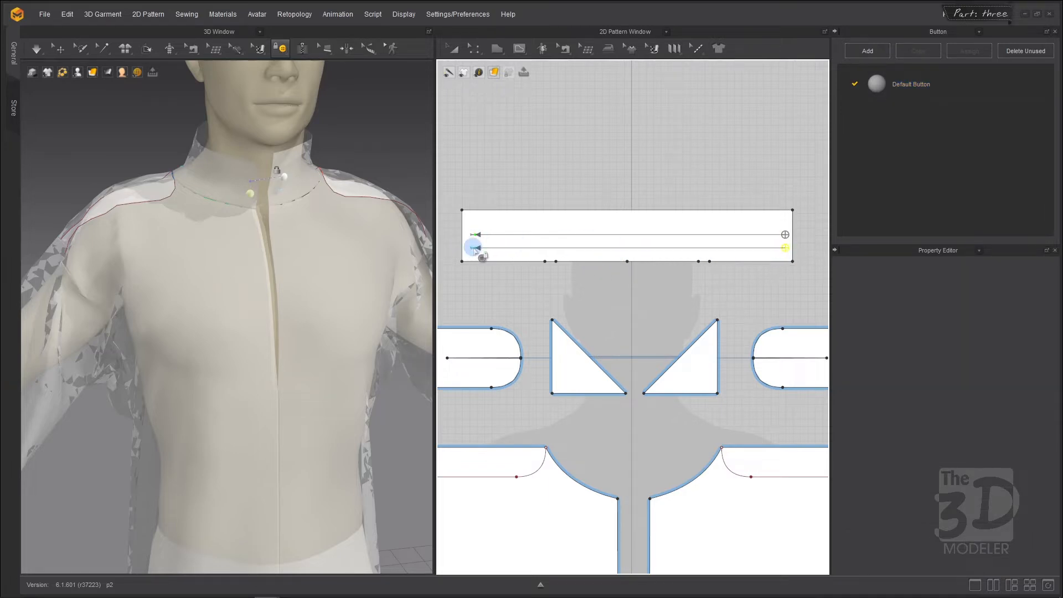
click(474, 248)
right_drag(359, 149, 381, 160)
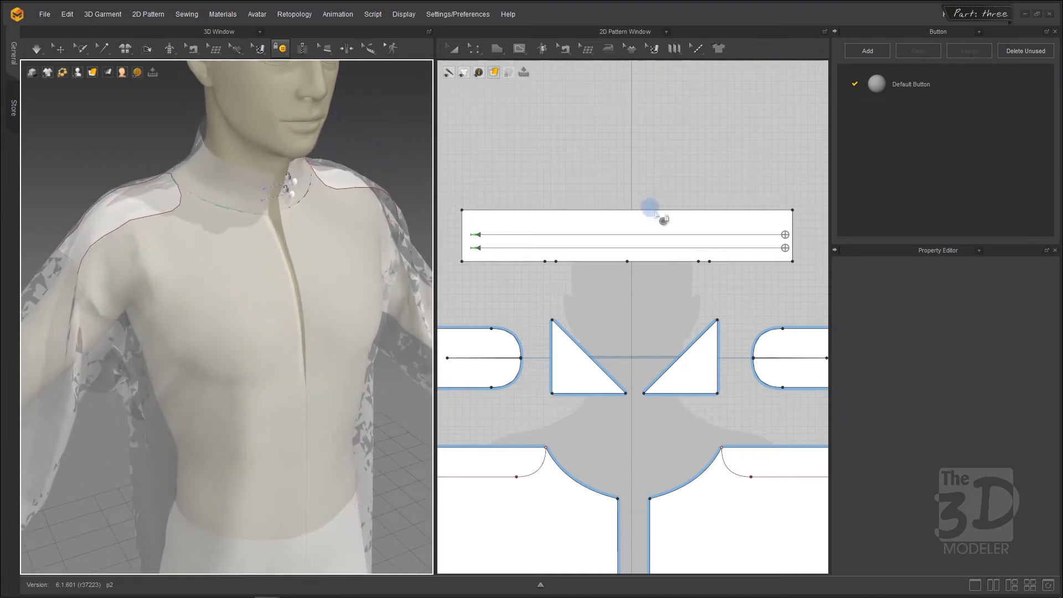
Turn off collision for both collar buttons.
click(281, 49)
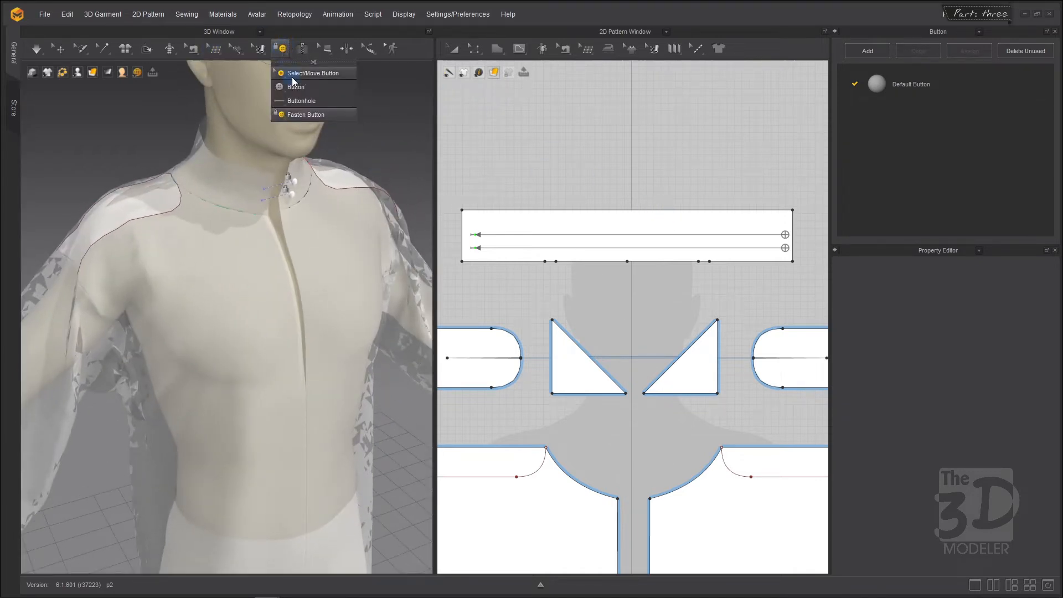
click(313, 73)
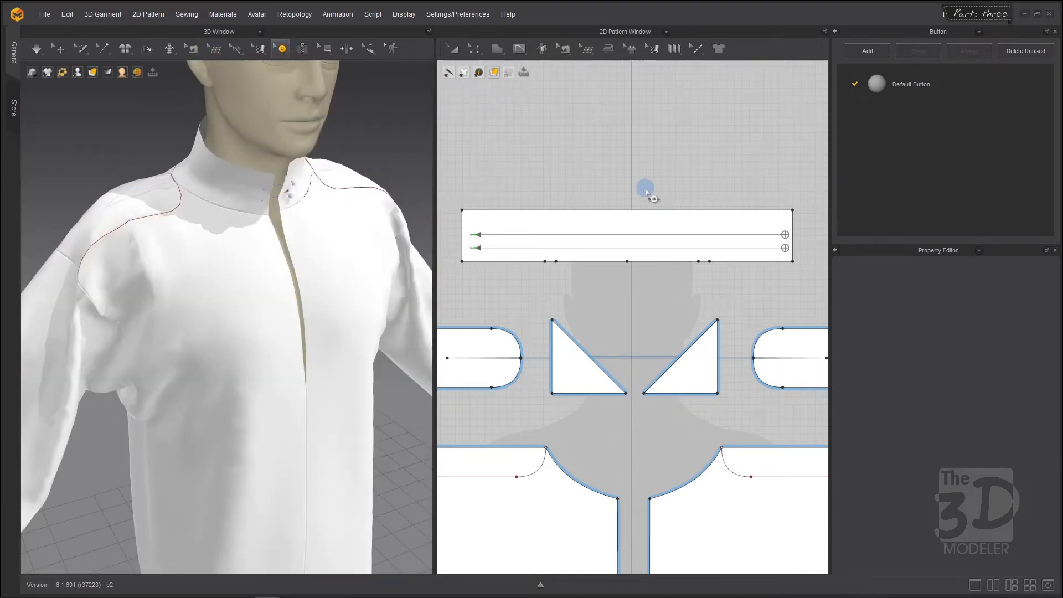
click(785, 235)
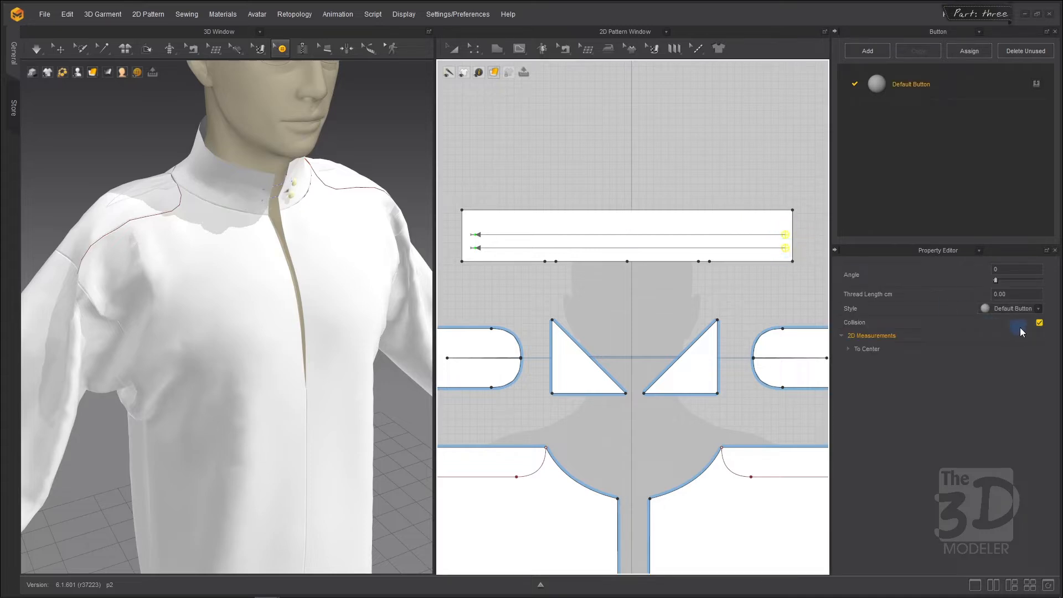
click(1040, 323)
click(549, 159)
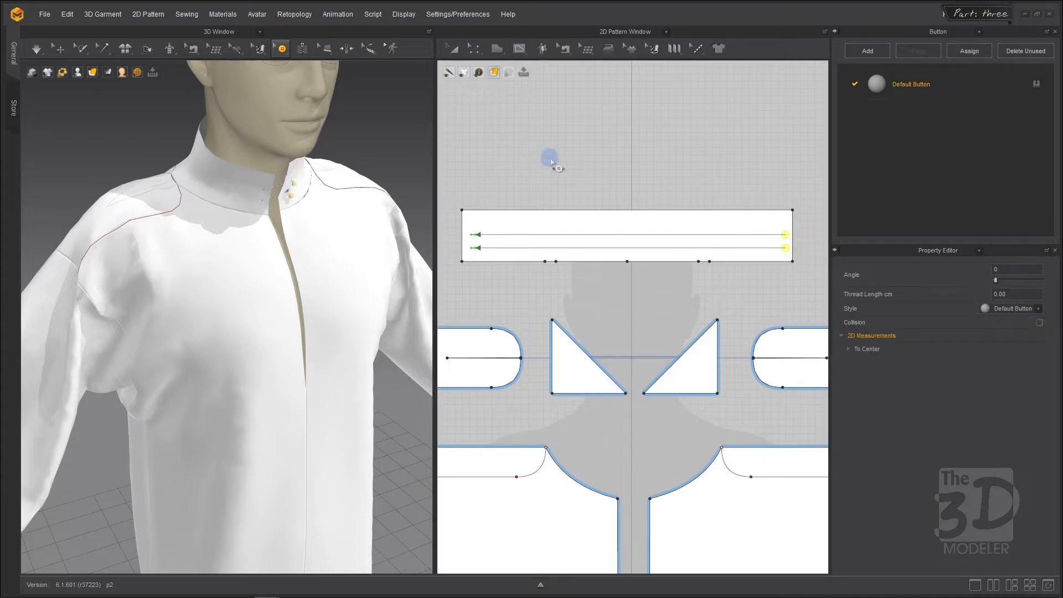
mouse_move(383, 123)
right_down()
mouse_move(375, 114)
mouse_move(289, 244)
mouse_move(313, 132)
mouse_move(369, 126)
mouse_move(387, 109)
right_up()
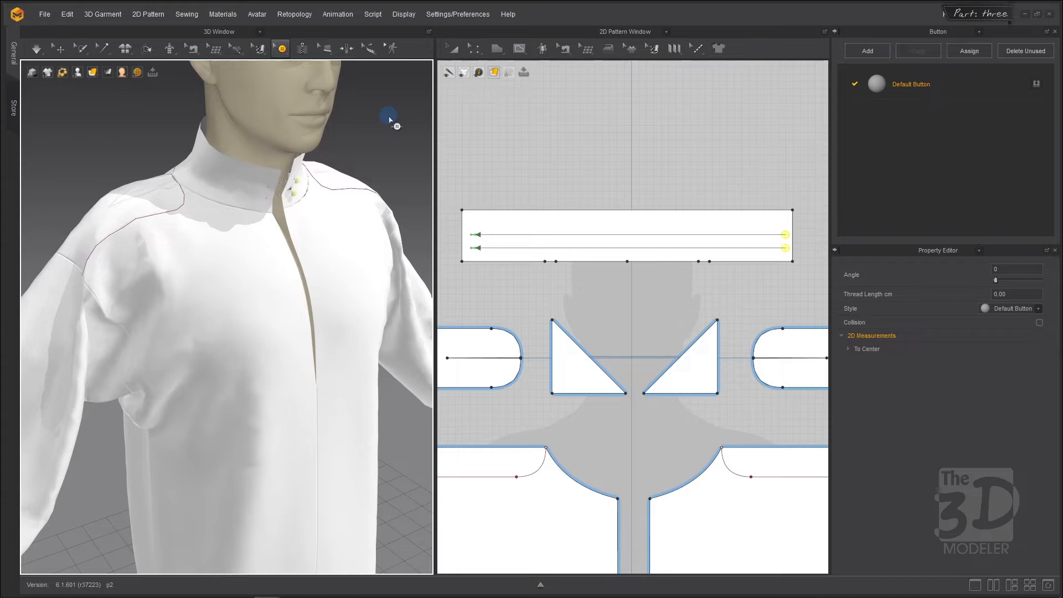
Simulate the garment to close the collar at its buttons, pulling the front collar ends into a clean overlap.
key(Escape)
key(space)
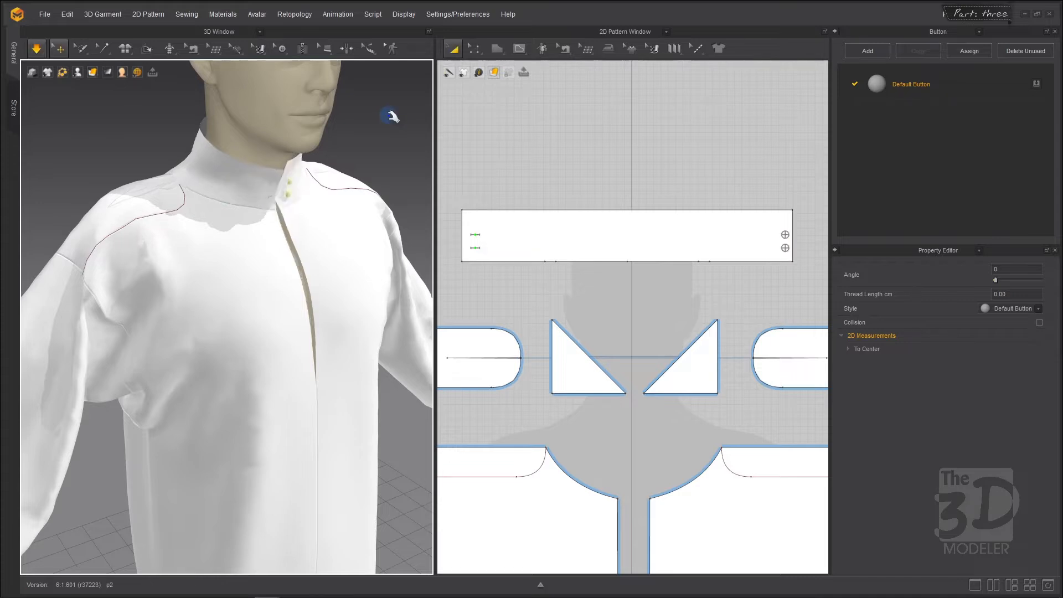
key(b)
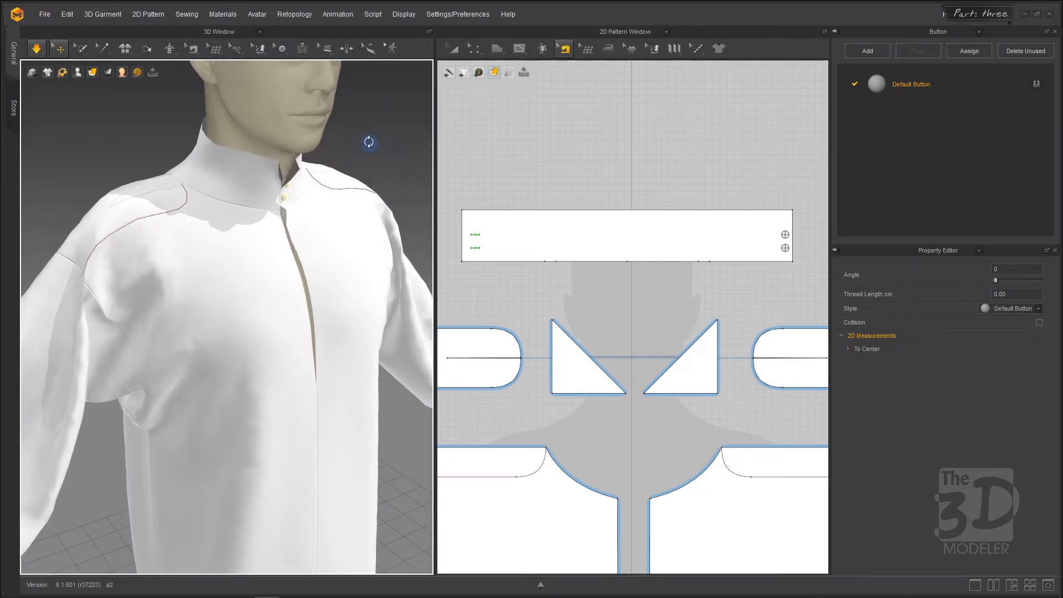
right_drag(368, 142, 356, 135)
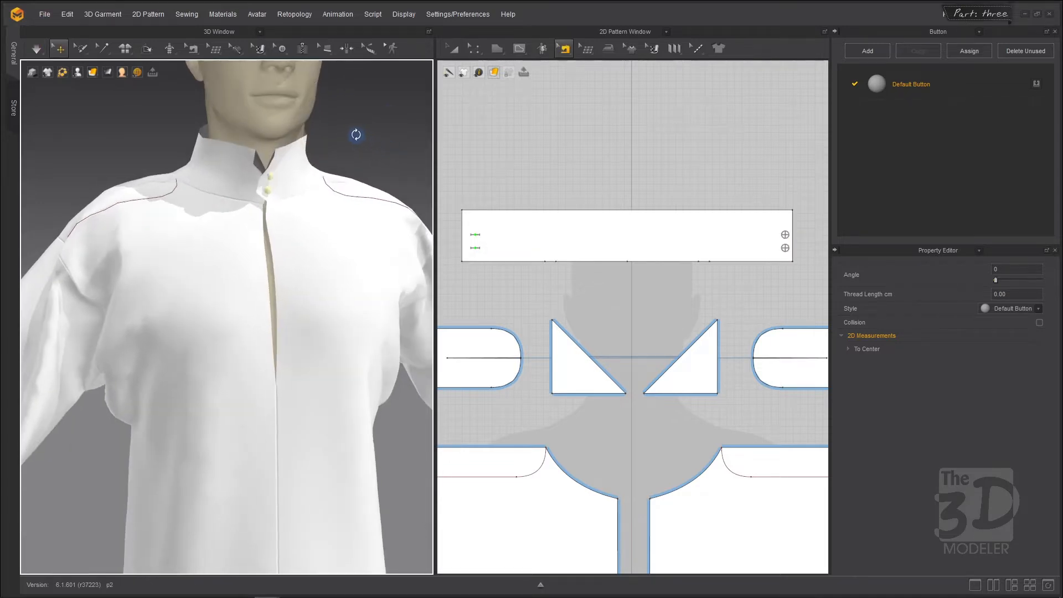
click(260, 164)
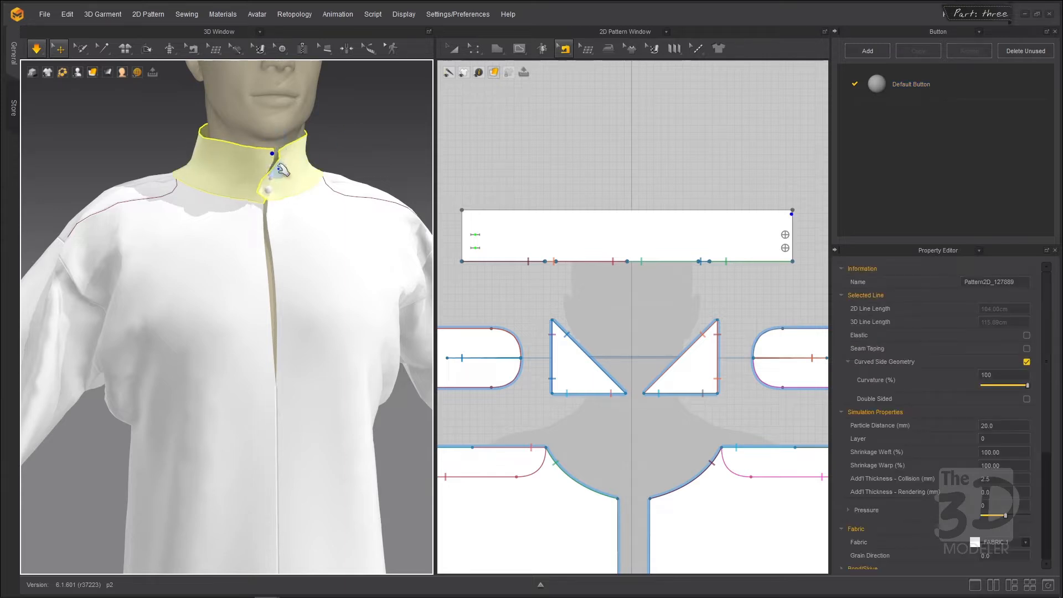
drag(275, 164, 282, 166)
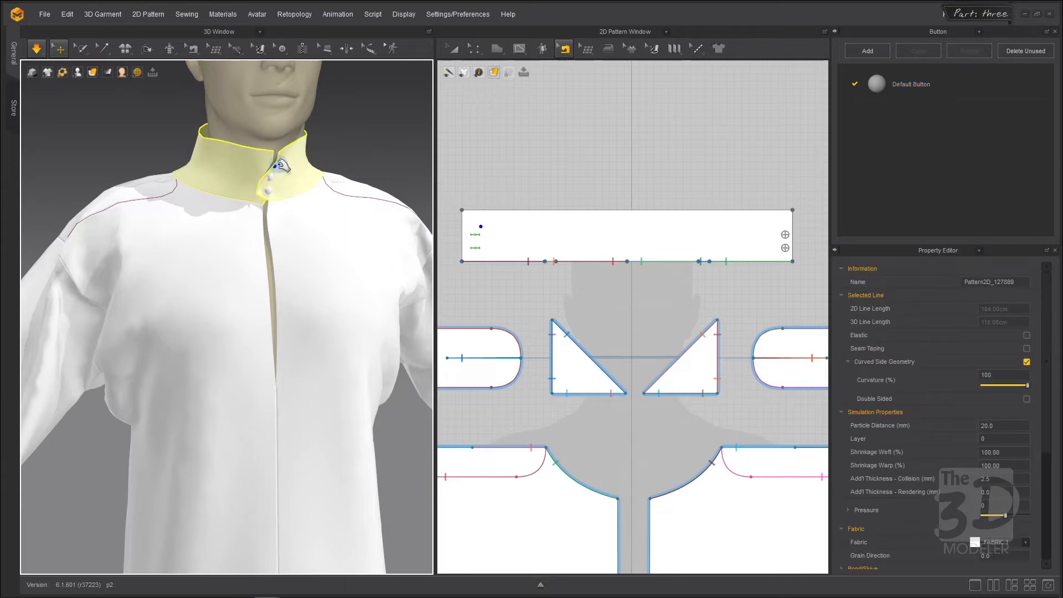
click(369, 146)
right_drag(329, 143, 339, 141)
key(space)
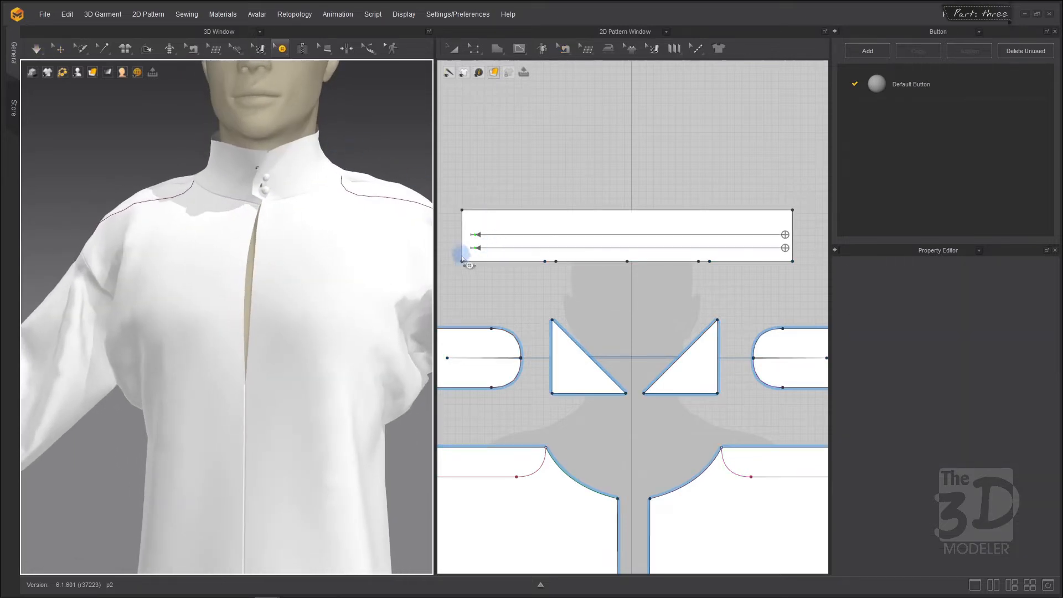
Select both collar buttonholes and move them closer to the collar's nearby short edge.
scroll(451, 243, up, 4)
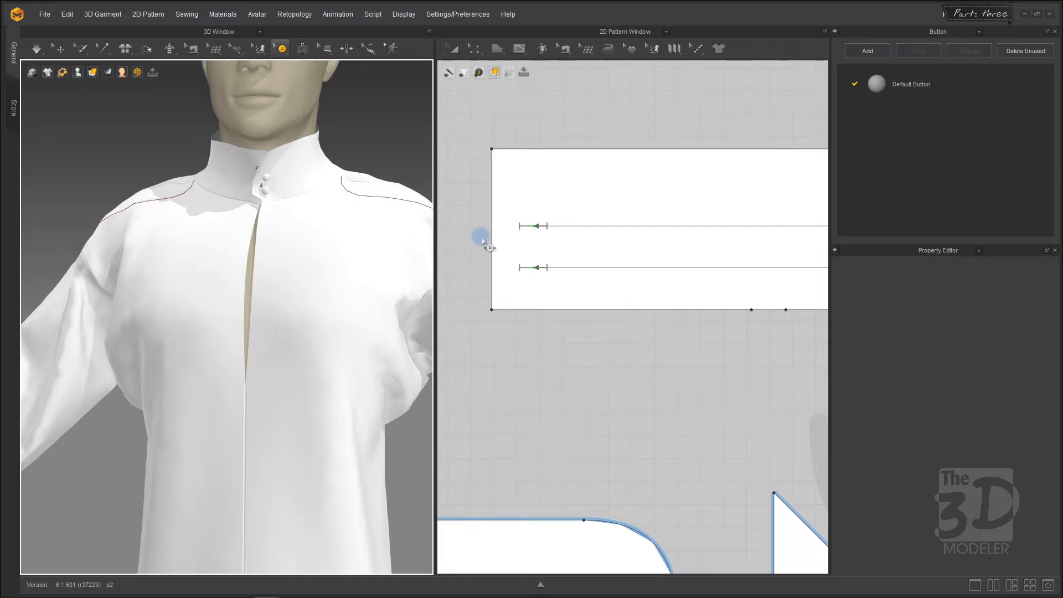
click(528, 226)
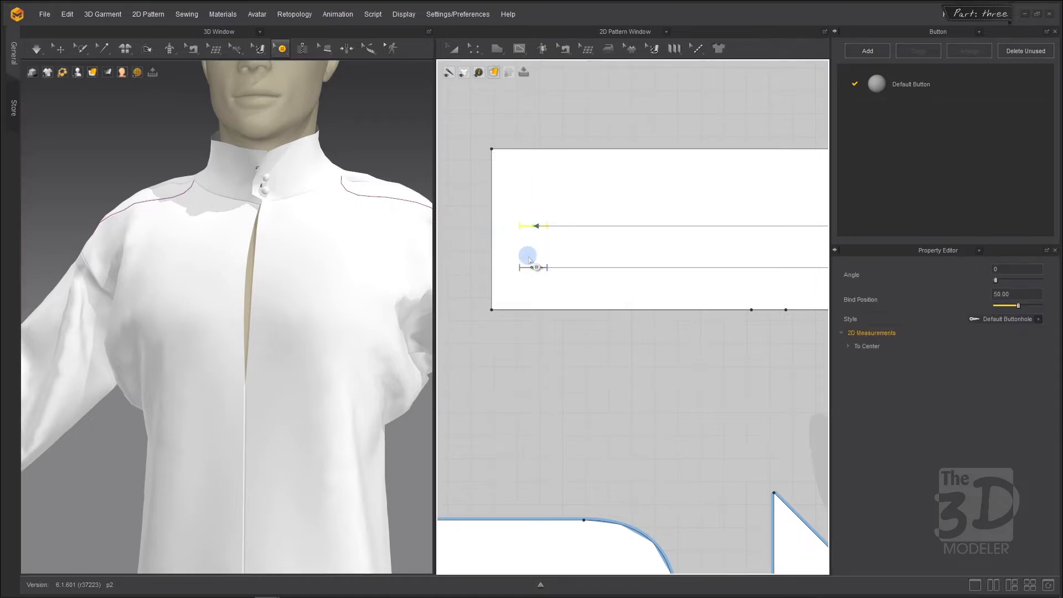
drag(533, 271, 501, 270)
scroll(459, 266, down, 5)
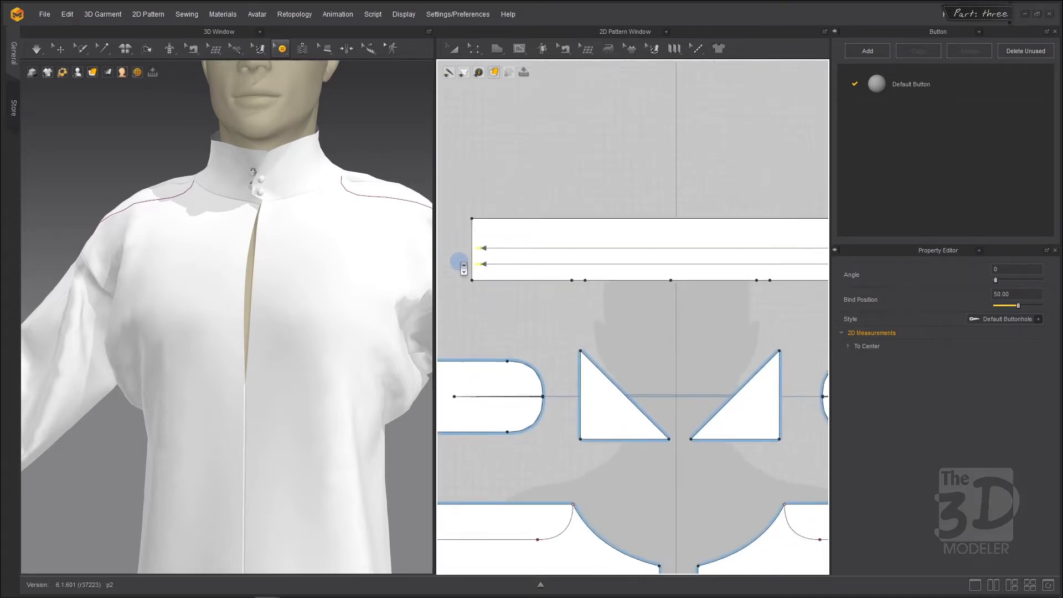
Fine-tune the positions of both collar buttons and both buttonholes relative to the collar's short edges.
scroll(792, 258, up, 10)
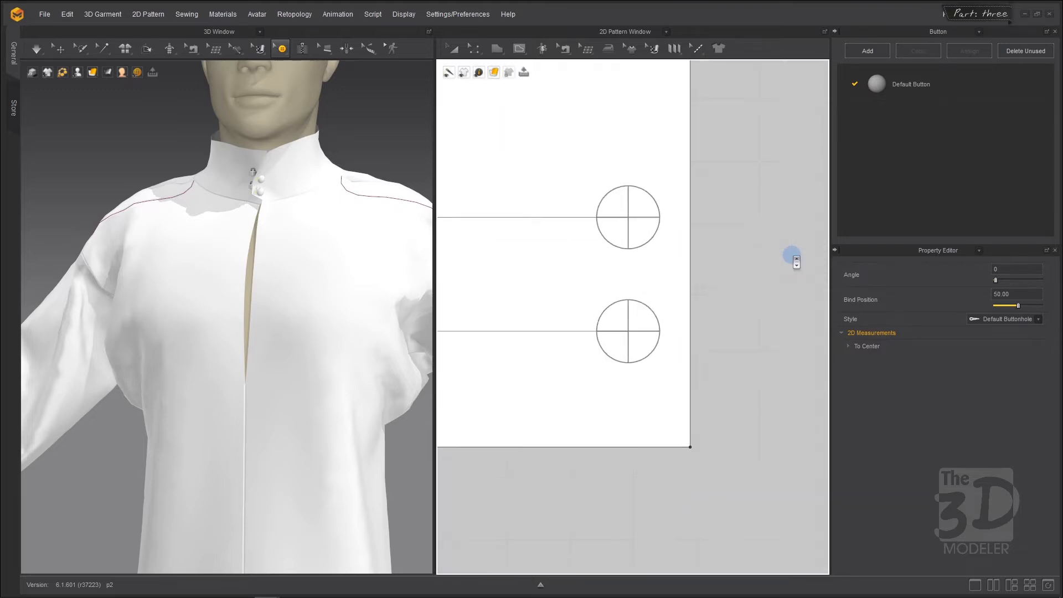
click(652, 222)
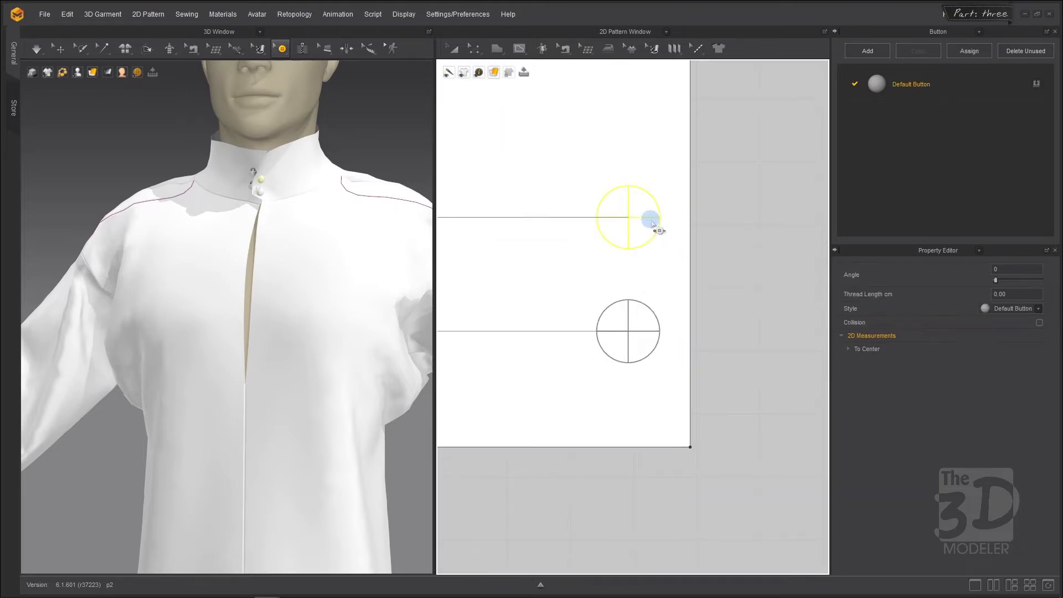
shift+click(646, 331)
drag(643, 332, 735, 294)
scroll(735, 295, down, 10)
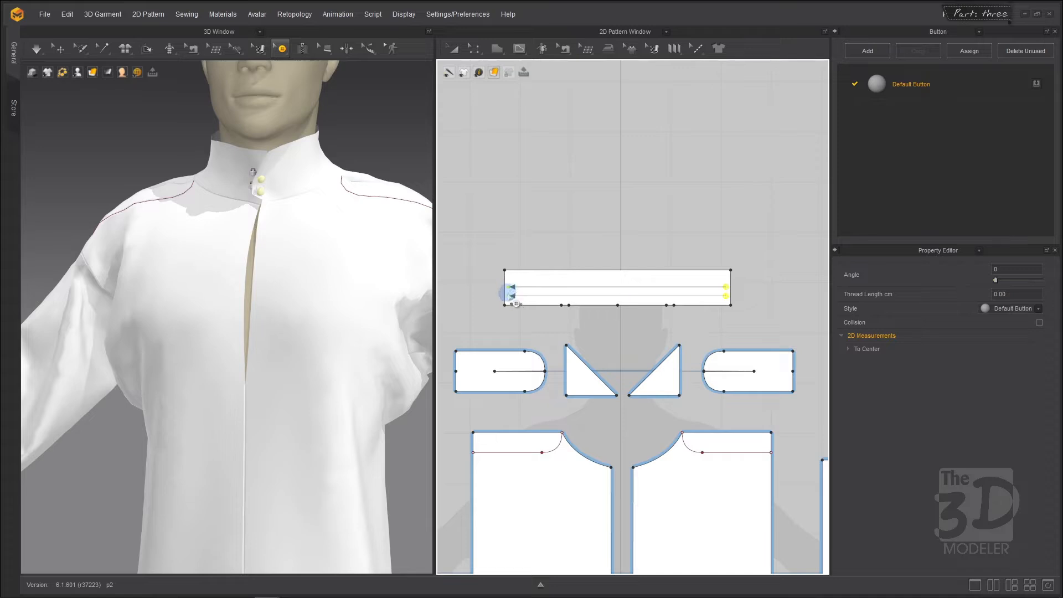
scroll(511, 297, up, 5)
drag(513, 308, 519, 315)
click(394, 145)
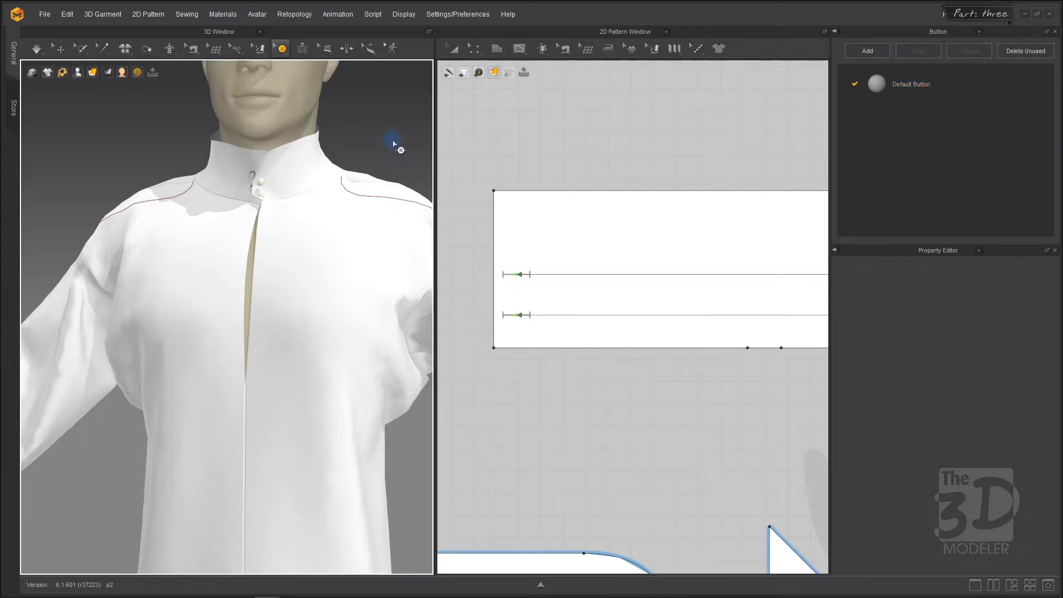
Simulate the garment again to settle the buttoned collar with the adjusted closure positions, and inspect the front.
key(q)
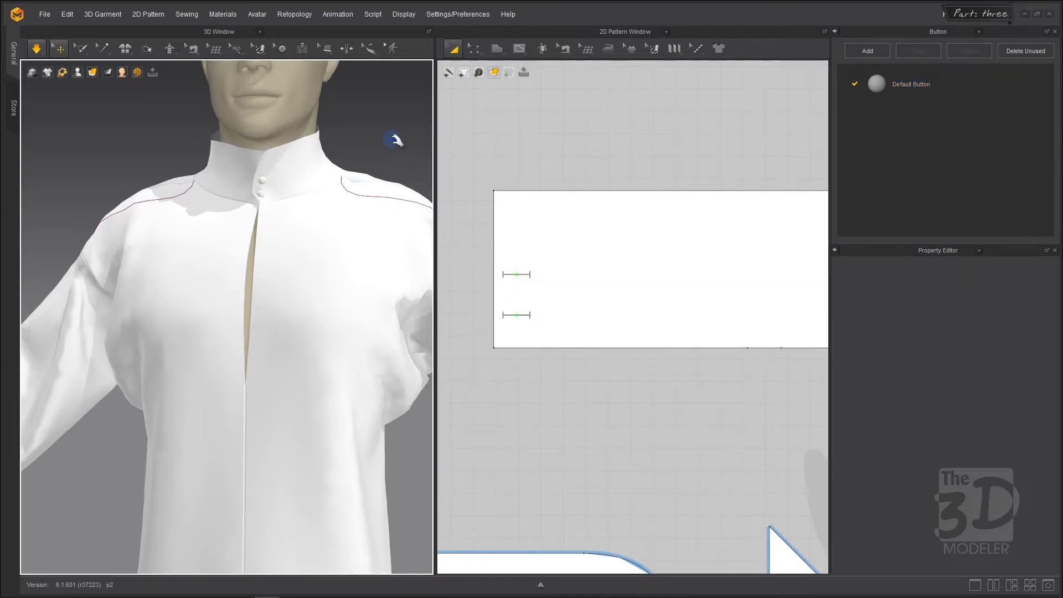
right_drag(396, 139, 328, 175)
scroll(297, 169, up, 5)
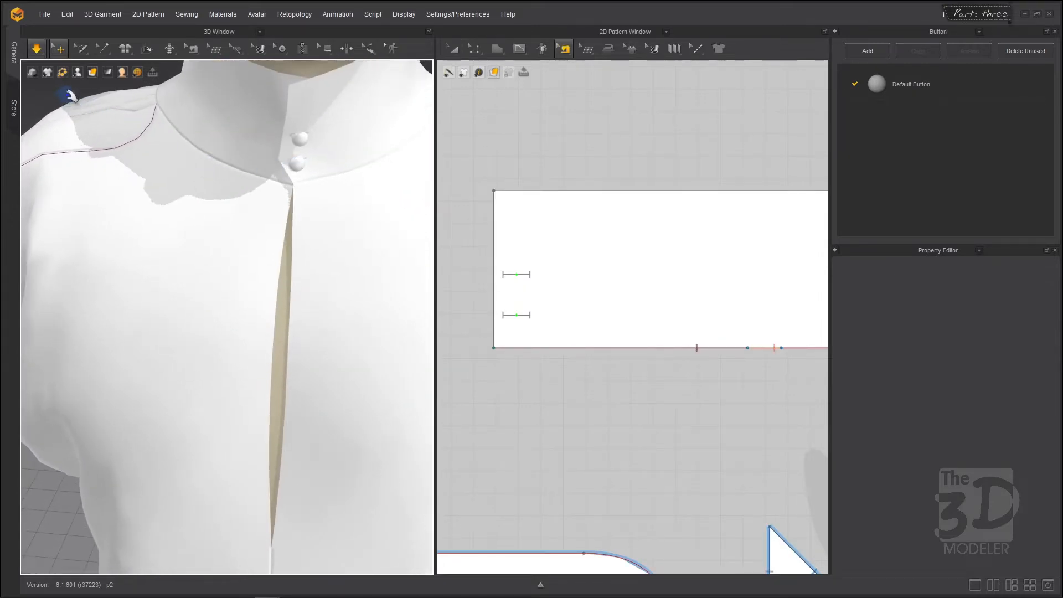
right_drag(69, 96, 54, 73)
key(space)
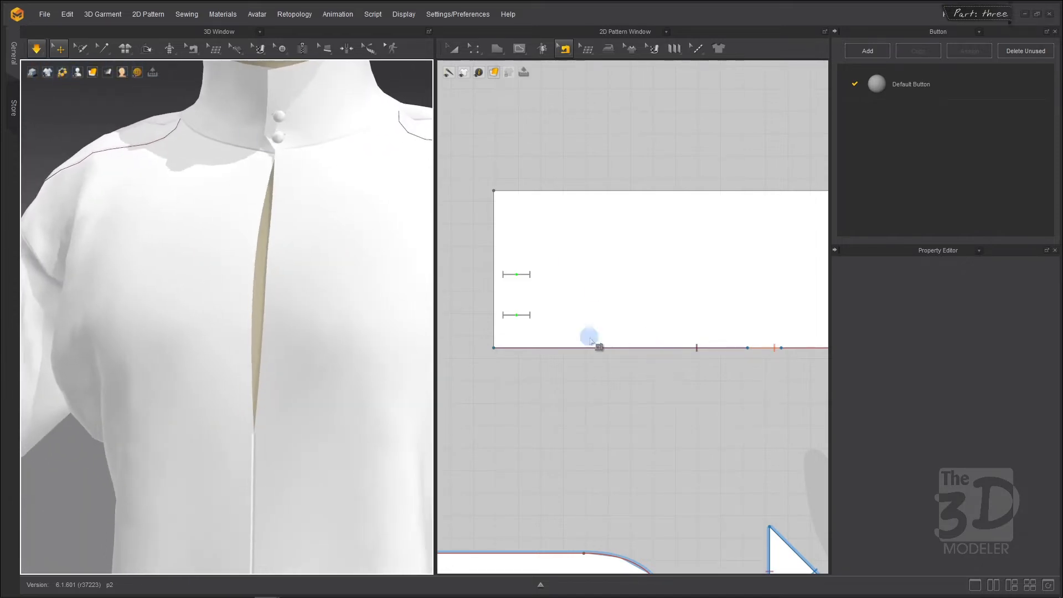
Select both collar buttonholes and check their fastening links and properties.
click(526, 274)
double_click(526, 275)
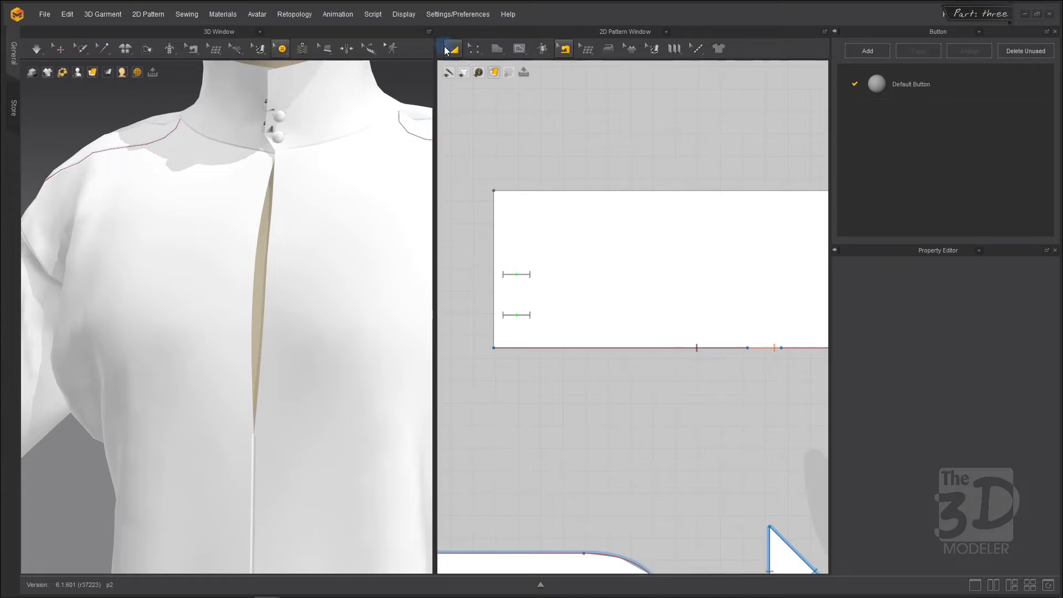
click(446, 51)
click(281, 50)
click(313, 114)
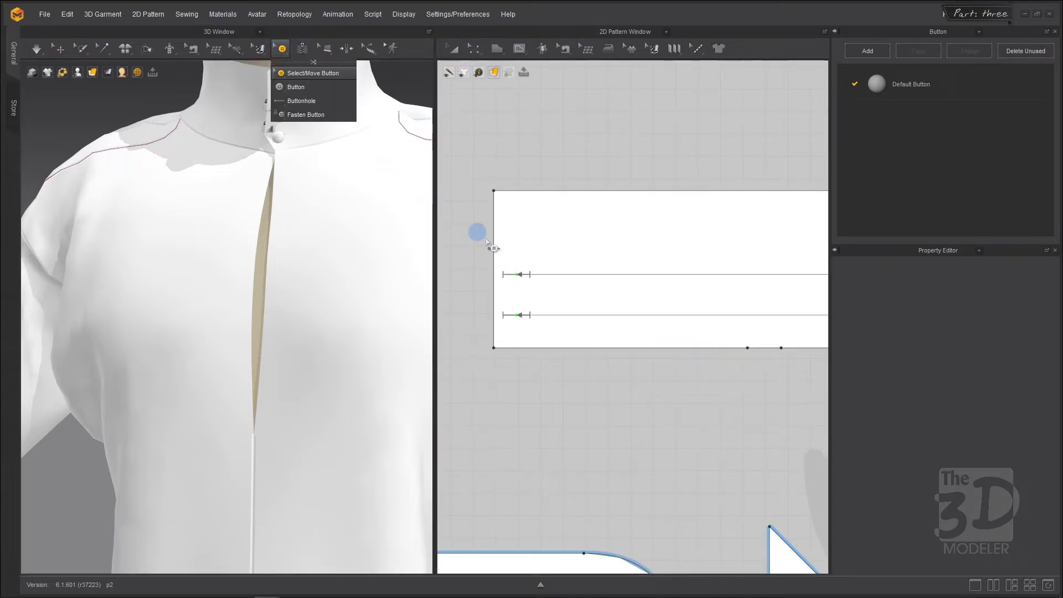
click(518, 275)
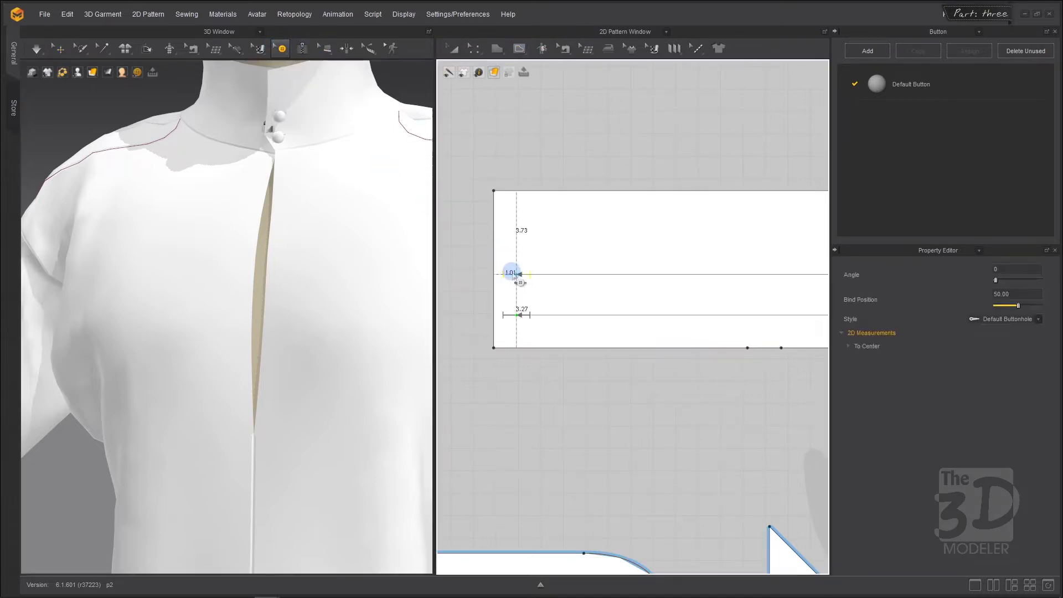
click(514, 316)
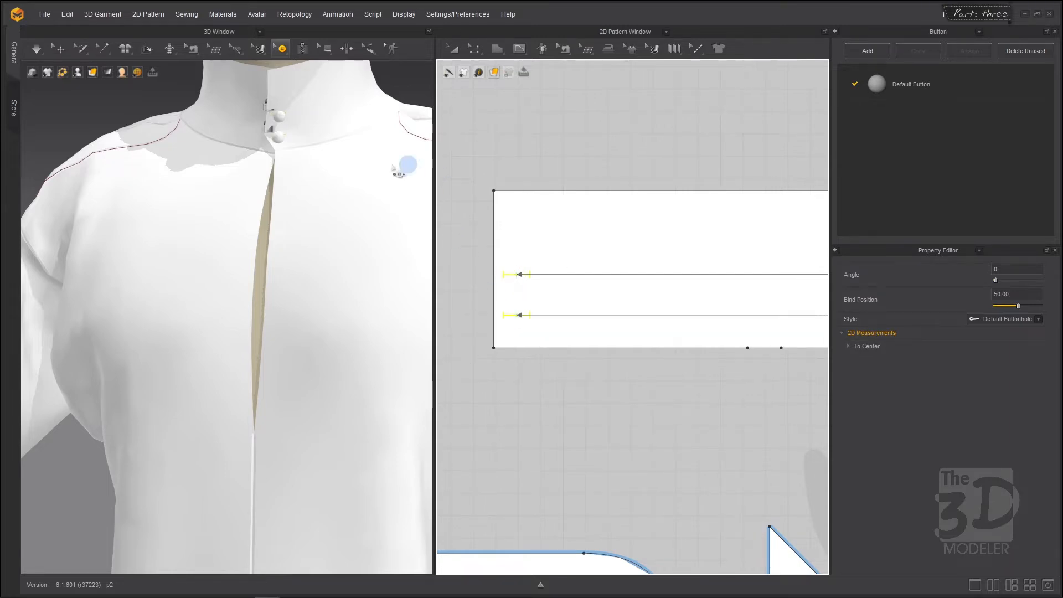
key(Escape)
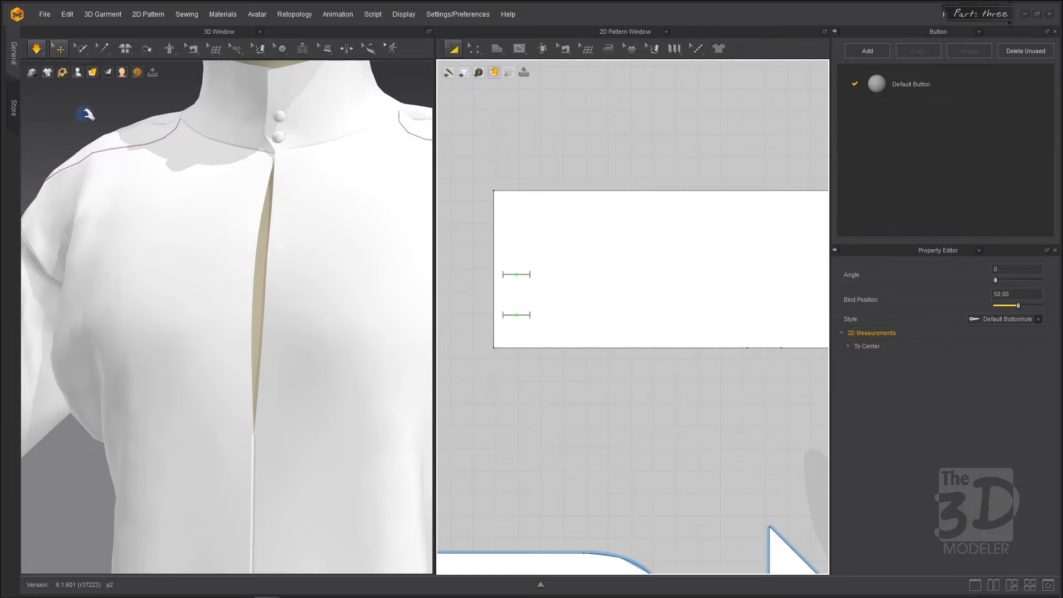
Simulate the garment again and examine the buttoned collar and front opening from several angles.
key(space)
mouse_move(87, 114)
right_down()
mouse_move(122, 147)
mouse_move(144, 147)
mouse_move(128, 131)
mouse_move(68, 124)
right_up()
key(space)
scroll(69, 124, down, 5)
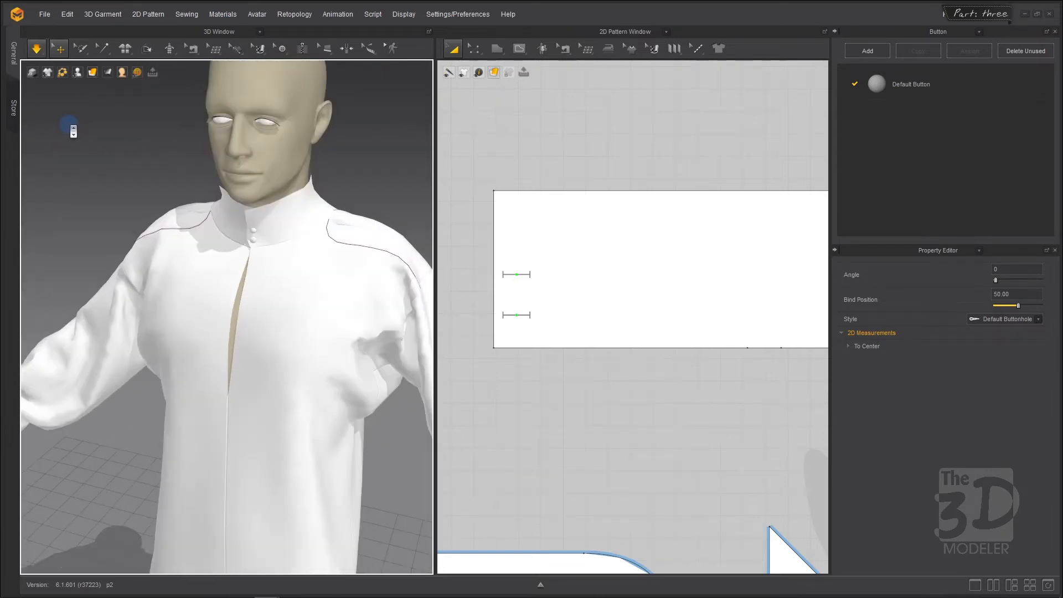
key(space)
right_drag(343, 160, 430, 155)
key(space)
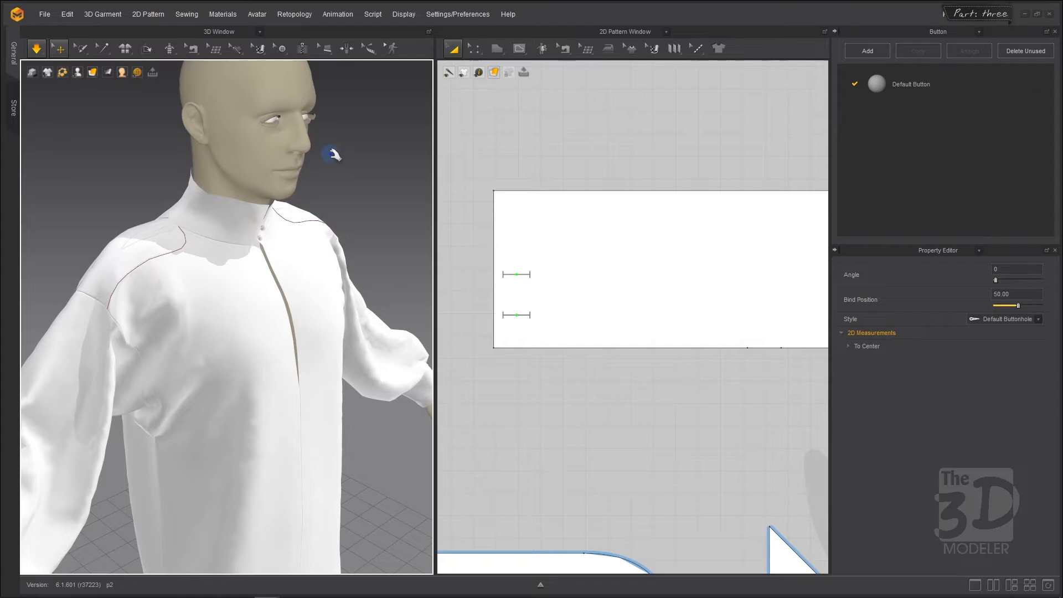
scroll(334, 161, up, 5)
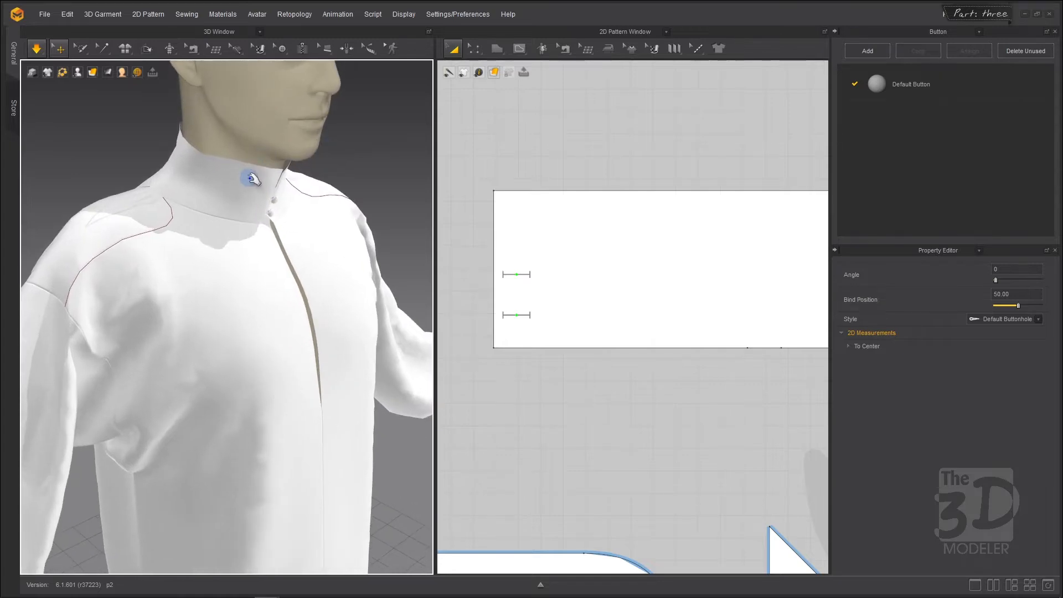
right_drag(344, 166, 287, 155)
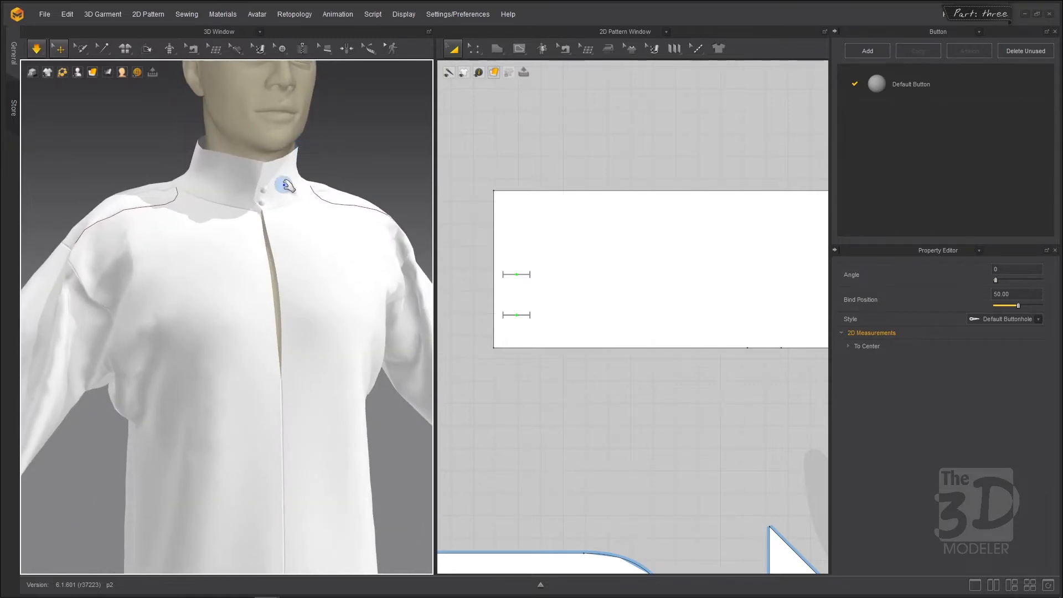
Move the collar pattern higher above the other patterns and place a Layer Clone (Over) copy directly beneath it.
click(453, 51)
click(605, 208)
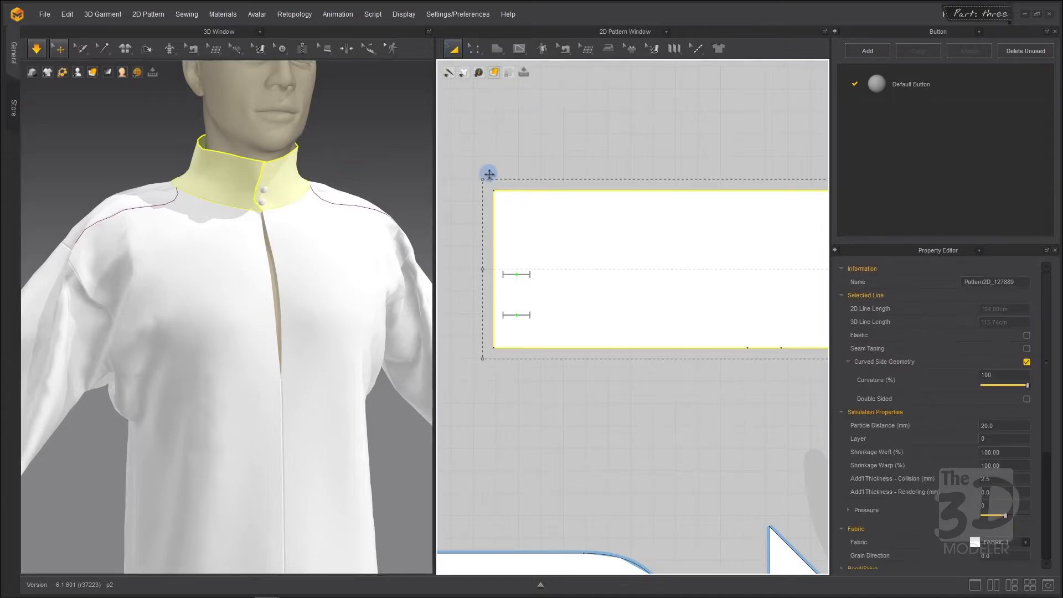
scroll(489, 176, down, 8)
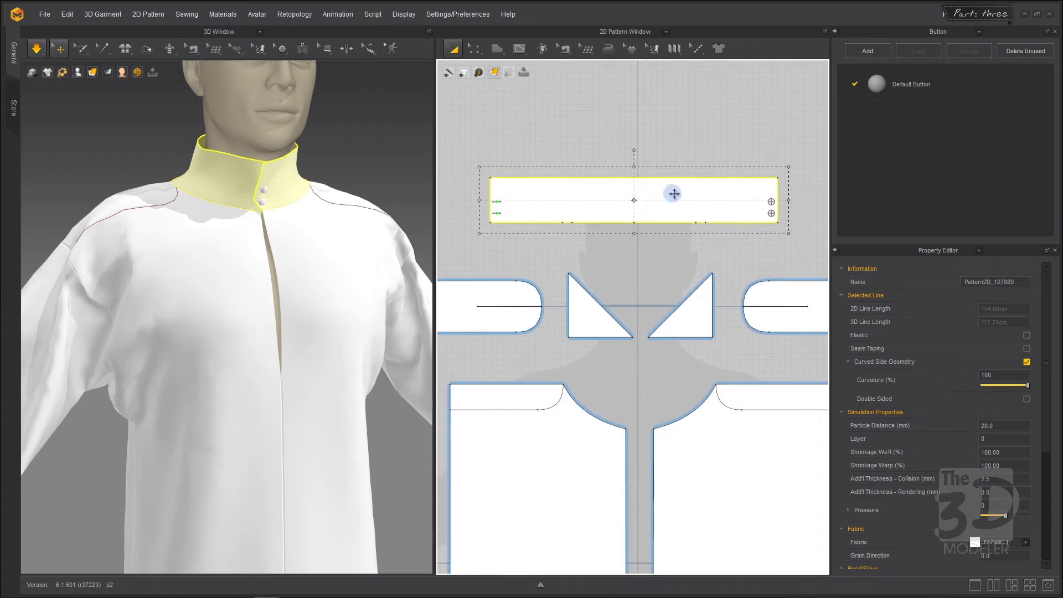
drag(674, 185, 669, 146)
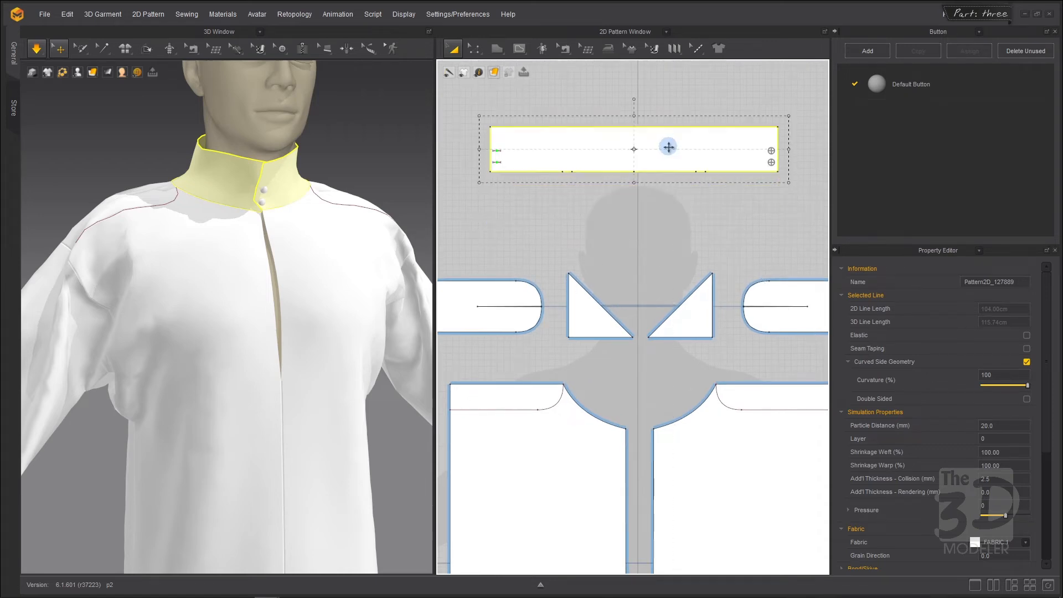
right_click(669, 148)
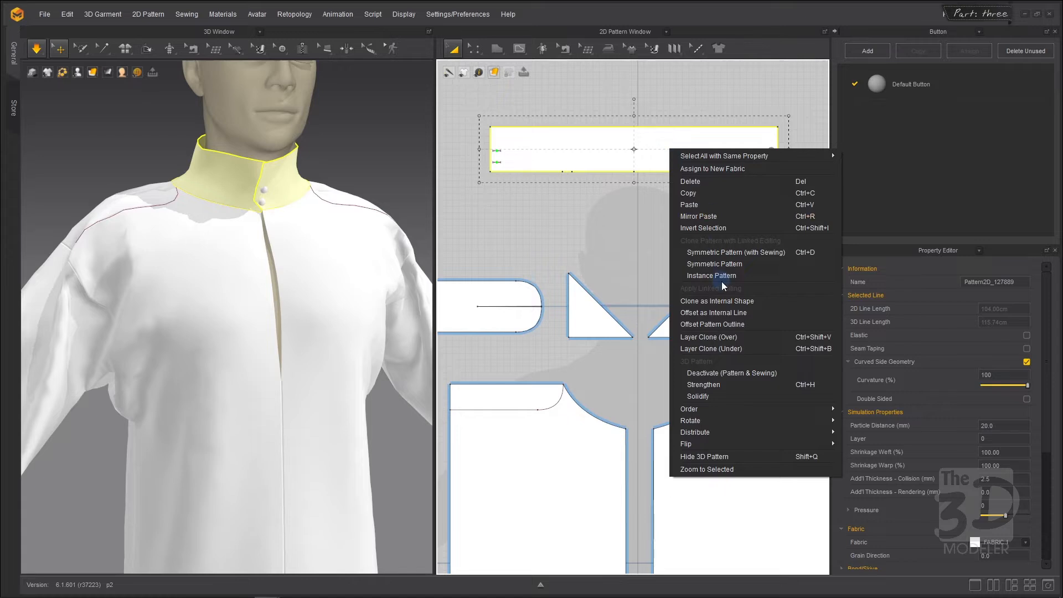
click(730, 339)
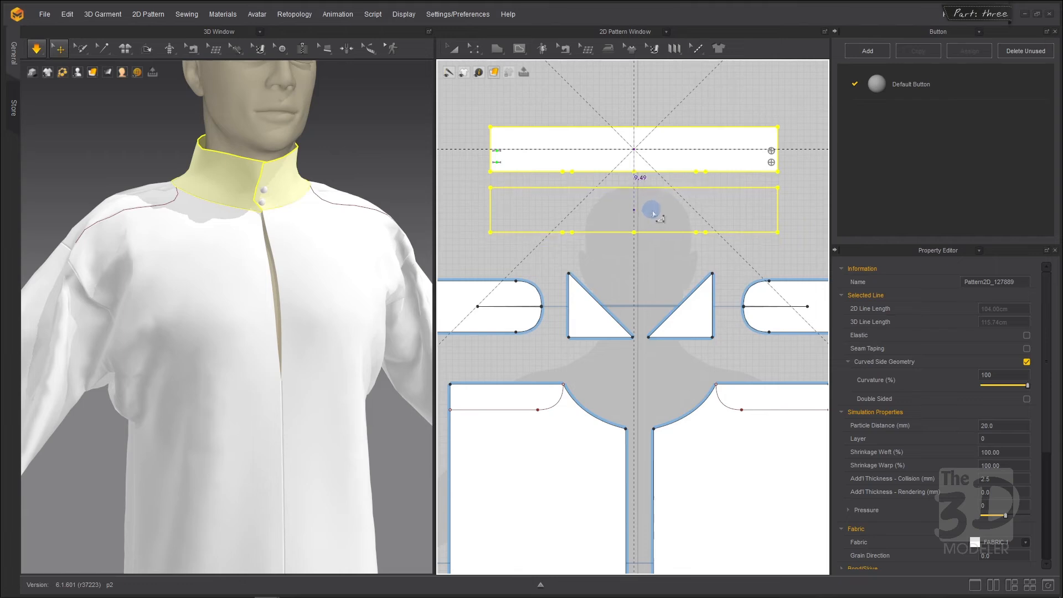
click(652, 212)
Flip the normal of the cloned collar layer on the avatar.
right_drag(364, 142, 360, 114)
scroll(374, 147, up, 2)
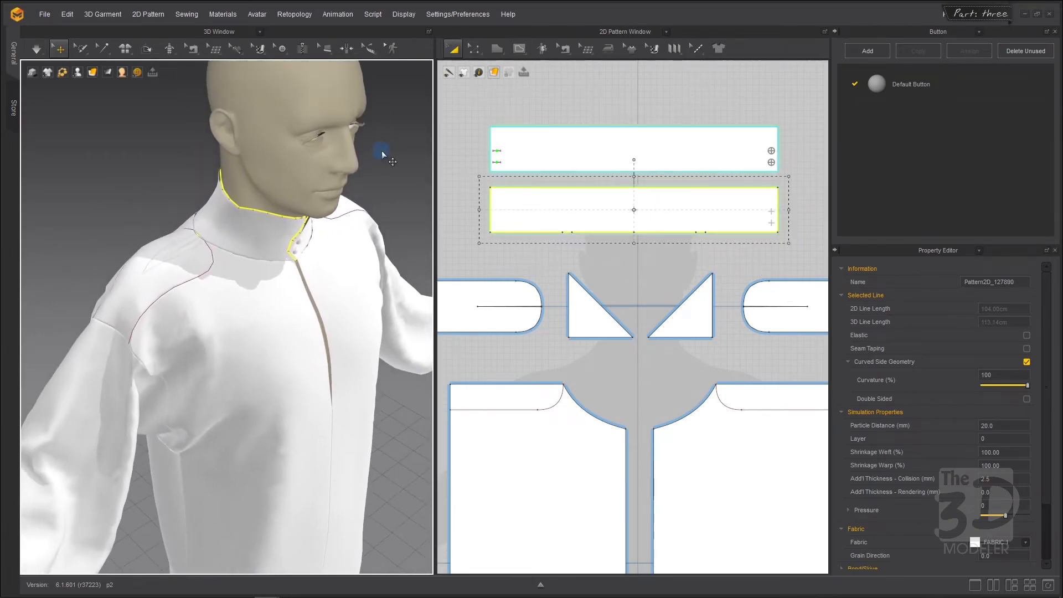
scroll(381, 150, up, 4)
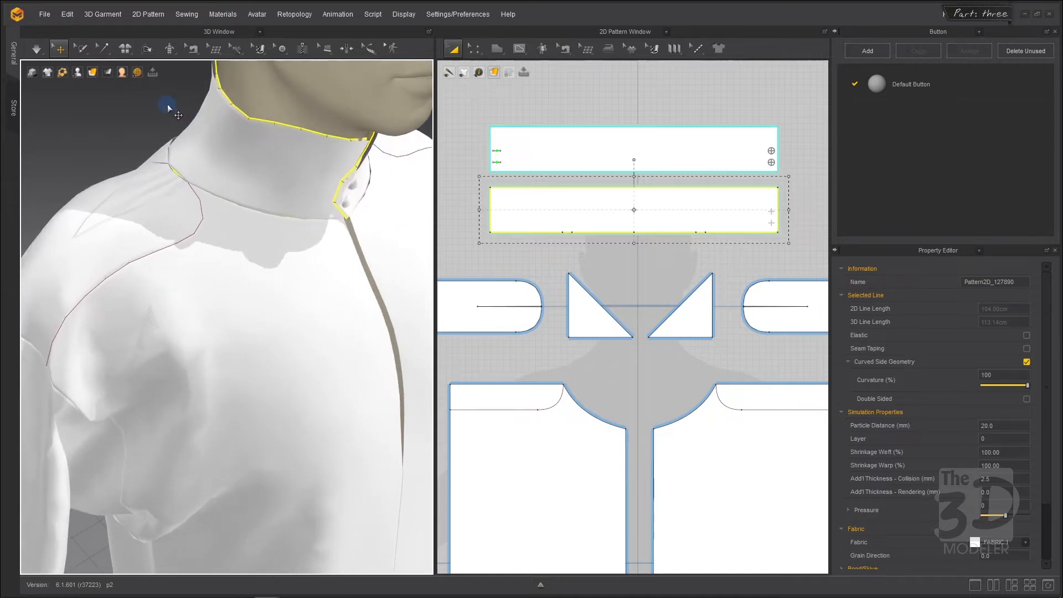
mouse_move(169, 108)
right_down()
mouse_move(149, 98)
mouse_move(160, 100)
right_up()
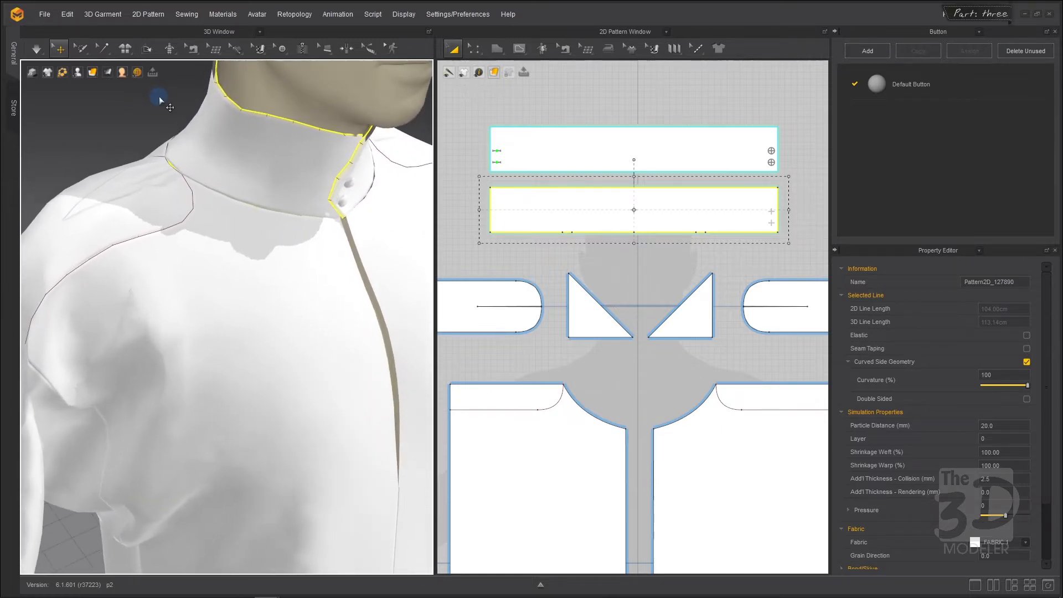
scroll(389, 119, up, 3)
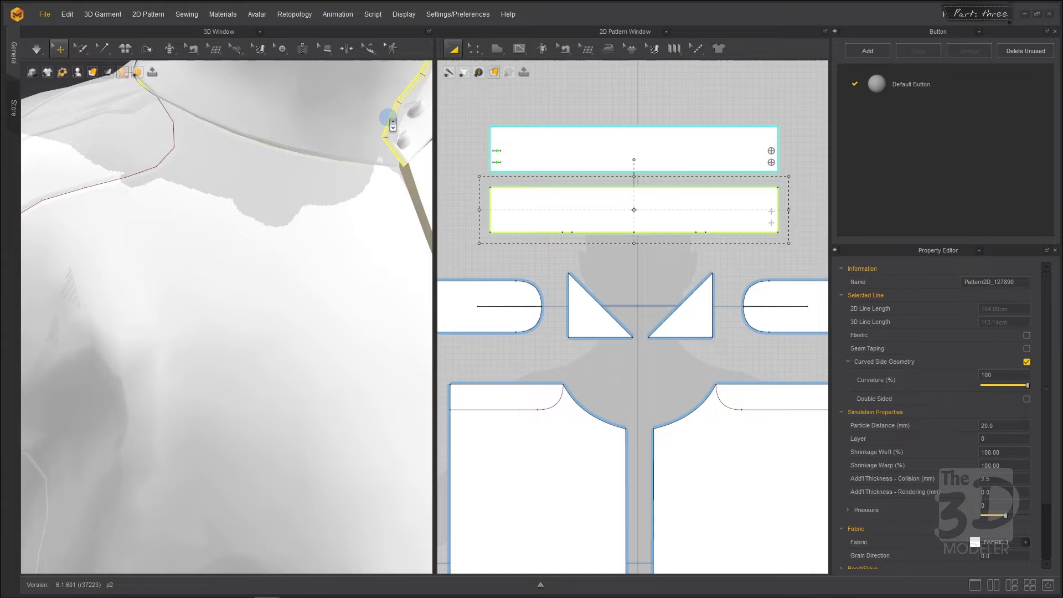
middle_drag(389, 119, 283, 160)
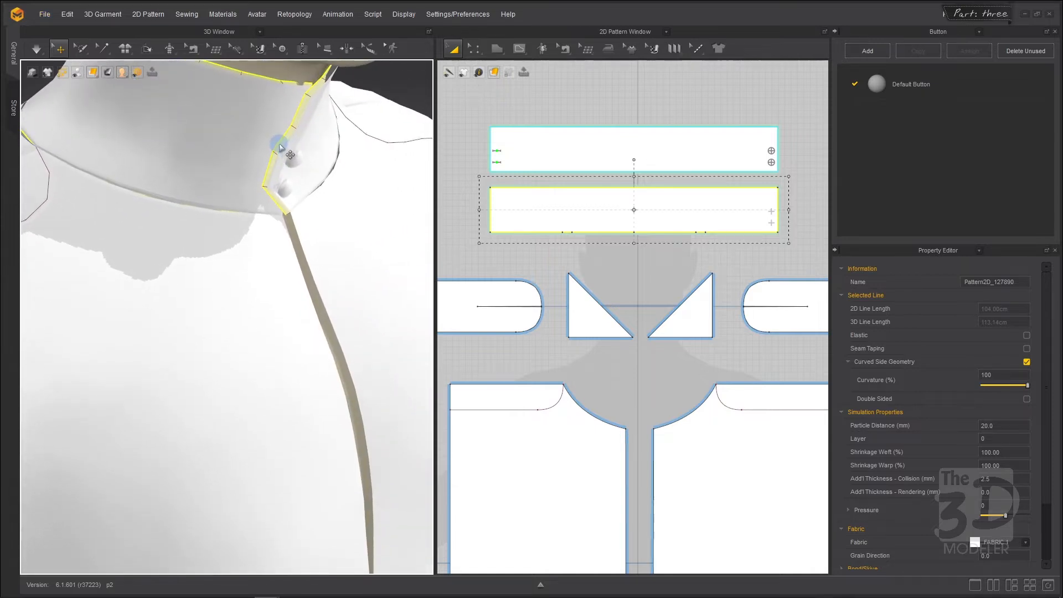
right_click(279, 145)
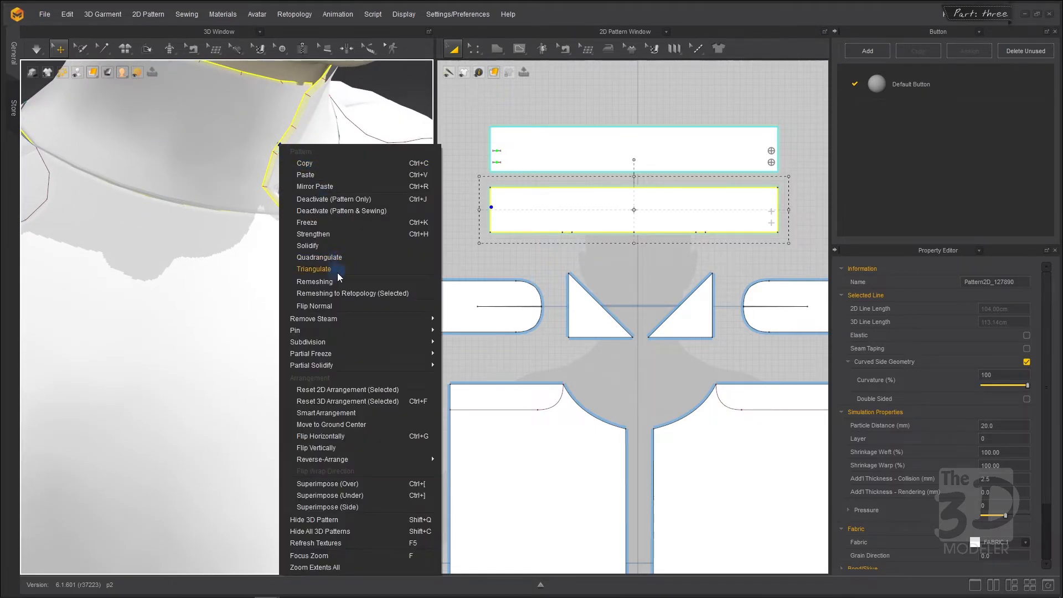
click(324, 307)
scroll(294, 180, down, 5)
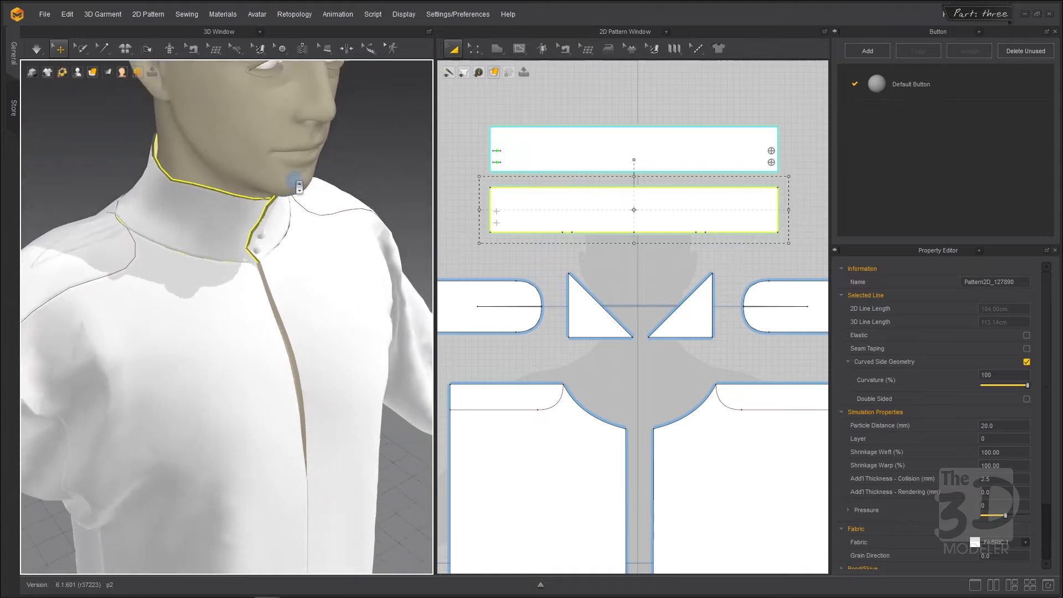
Simulate the two collar layers together and inspect the buttoned front from both sides.
right_drag(399, 178, 351, 152)
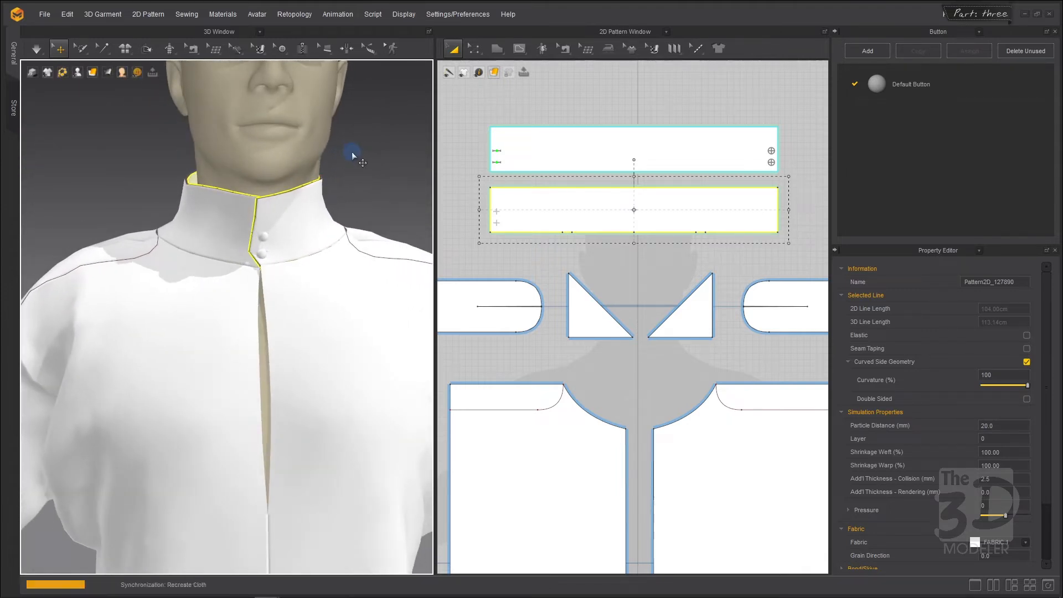
key(space)
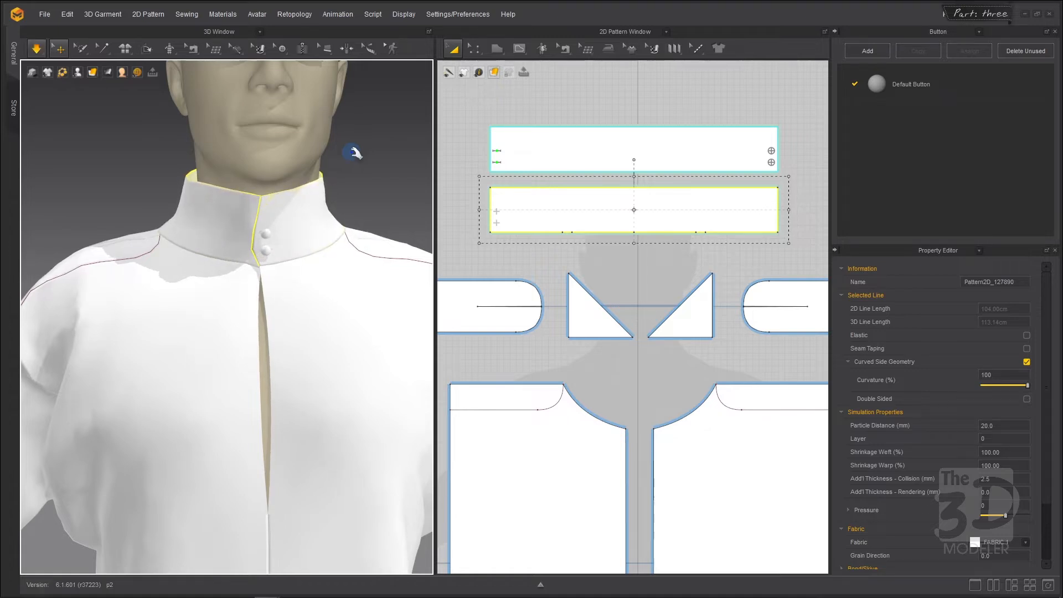
key(space)
right_drag(376, 160, 393, 196)
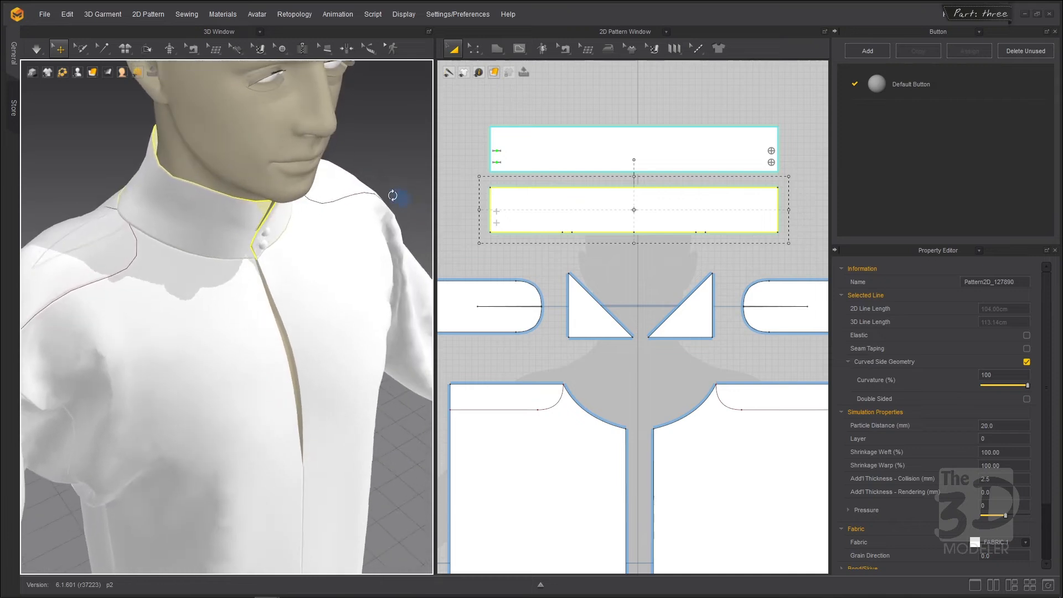
click(145, 198)
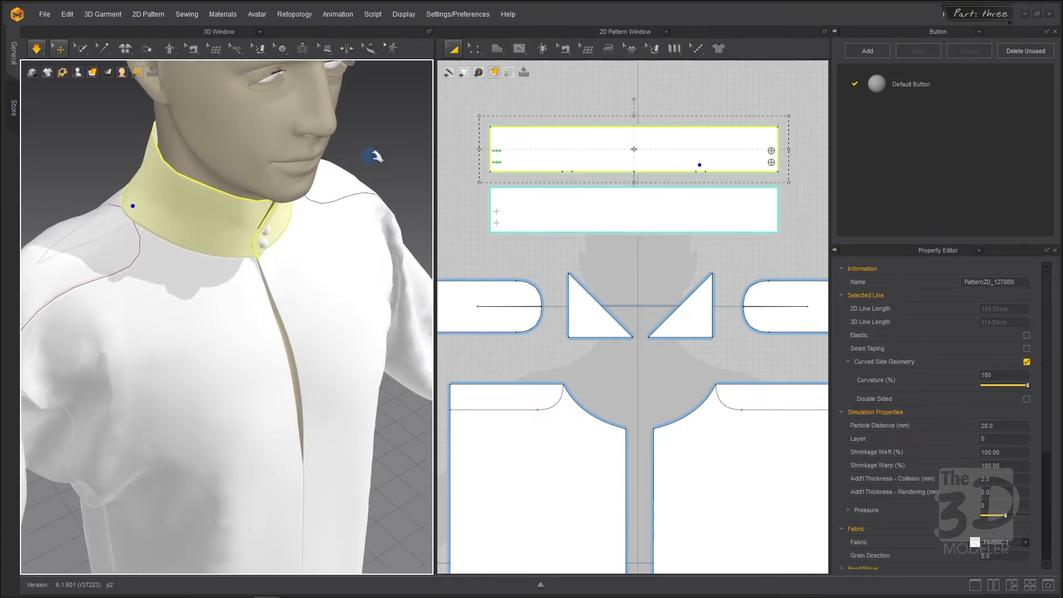
right_drag(378, 156, 349, 130)
key(space)
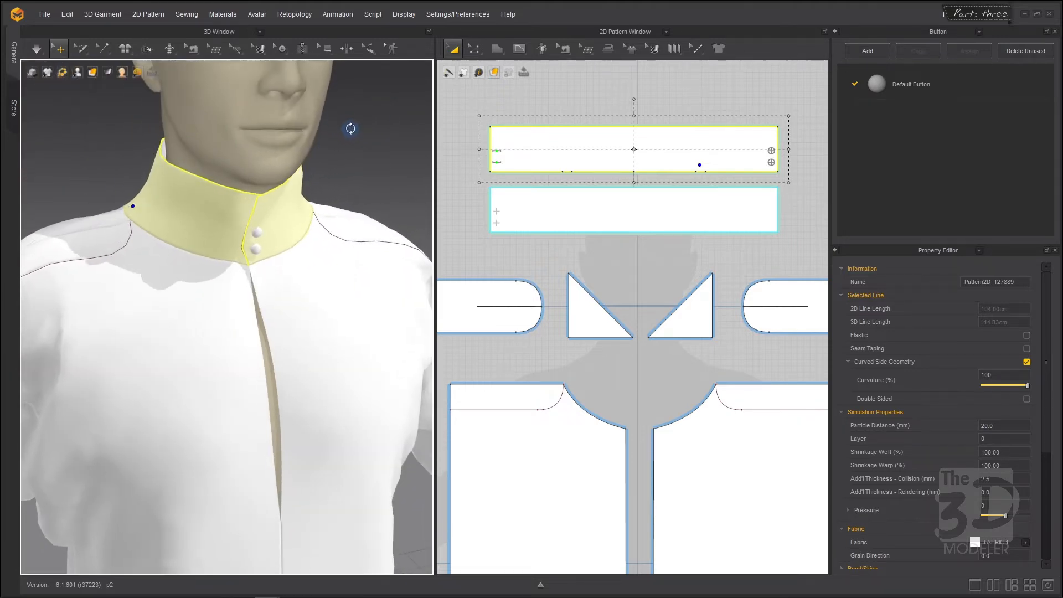
click(380, 151)
right_drag(380, 150, 287, 140)
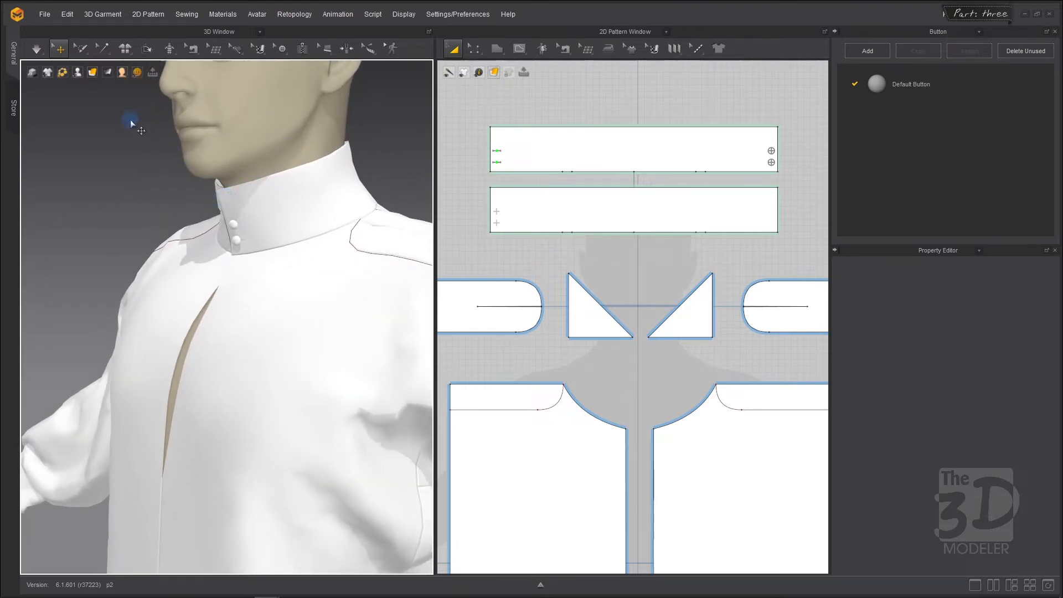
While simulating, pull the overlapping front corners of both collar layers into place around the buttons.
key(space)
click(227, 205)
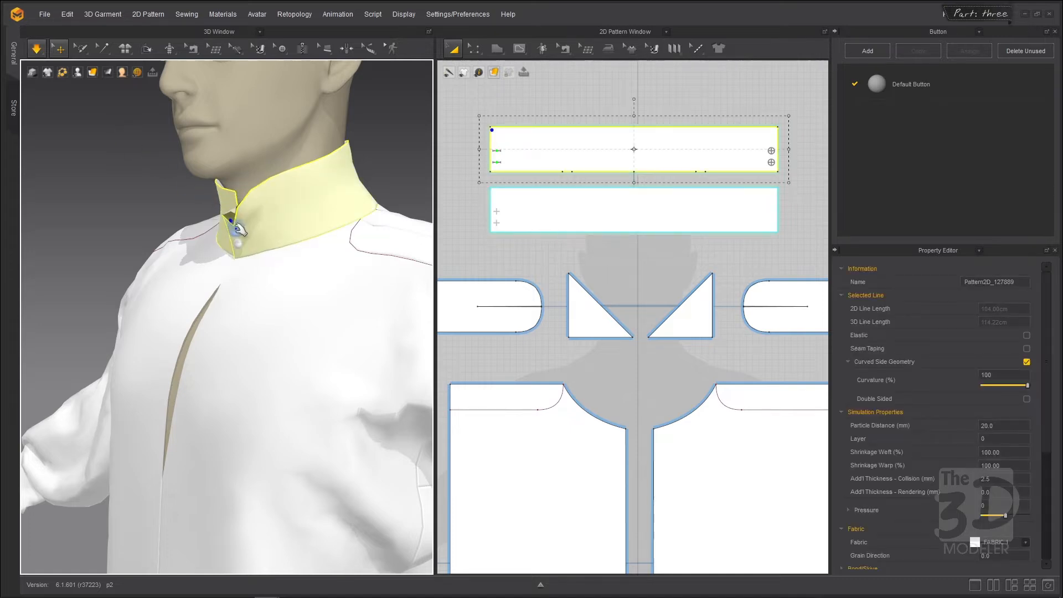
drag(236, 228, 150, 224)
right_drag(151, 224, 205, 239)
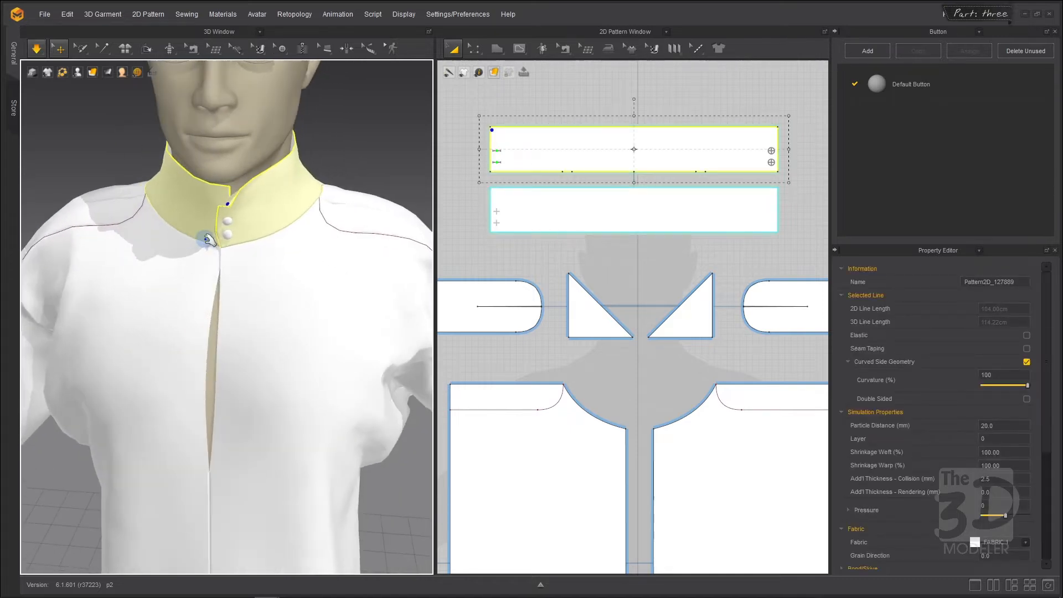
drag(226, 205, 242, 227)
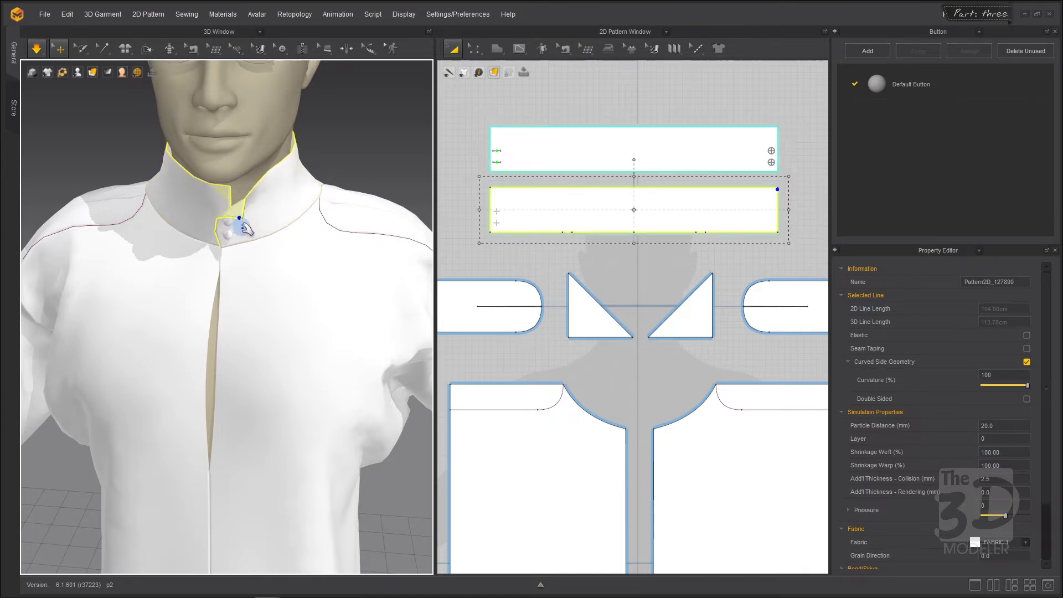
click(233, 190)
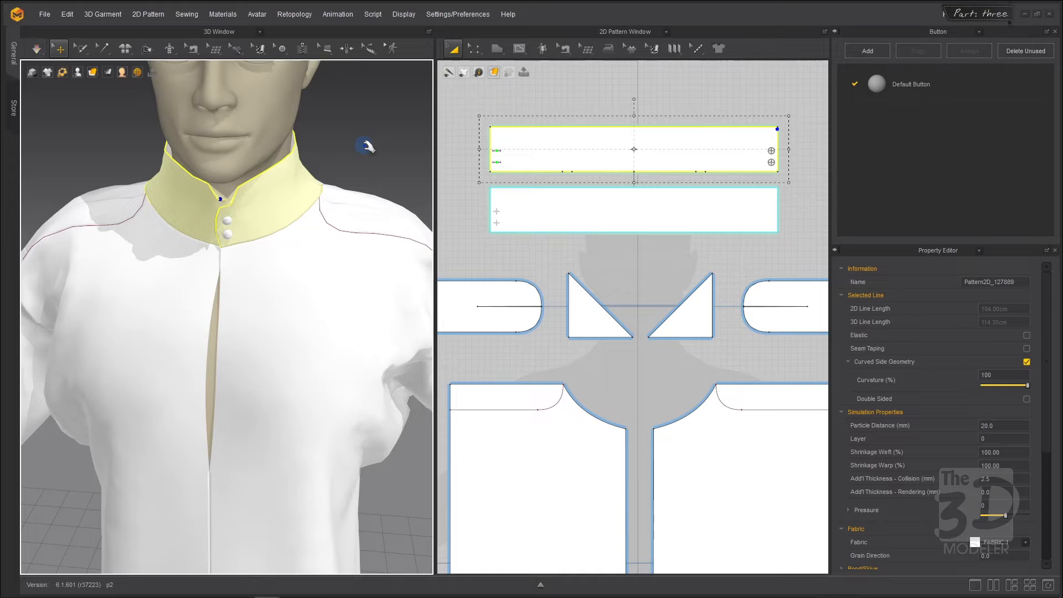
right_drag(365, 146, 322, 123)
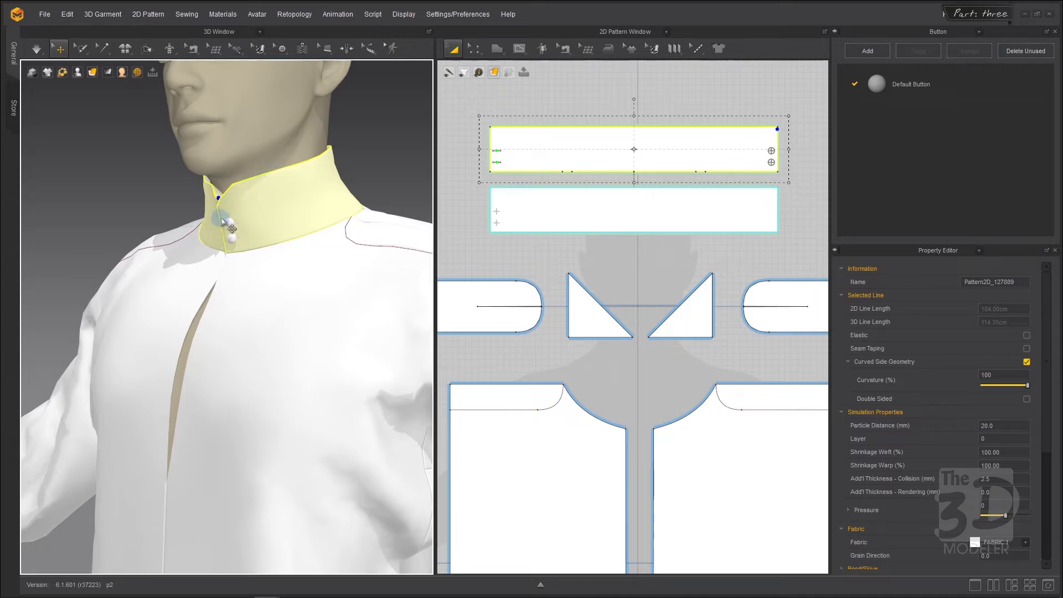
click(587, 110)
scroll(541, 95, up, 3)
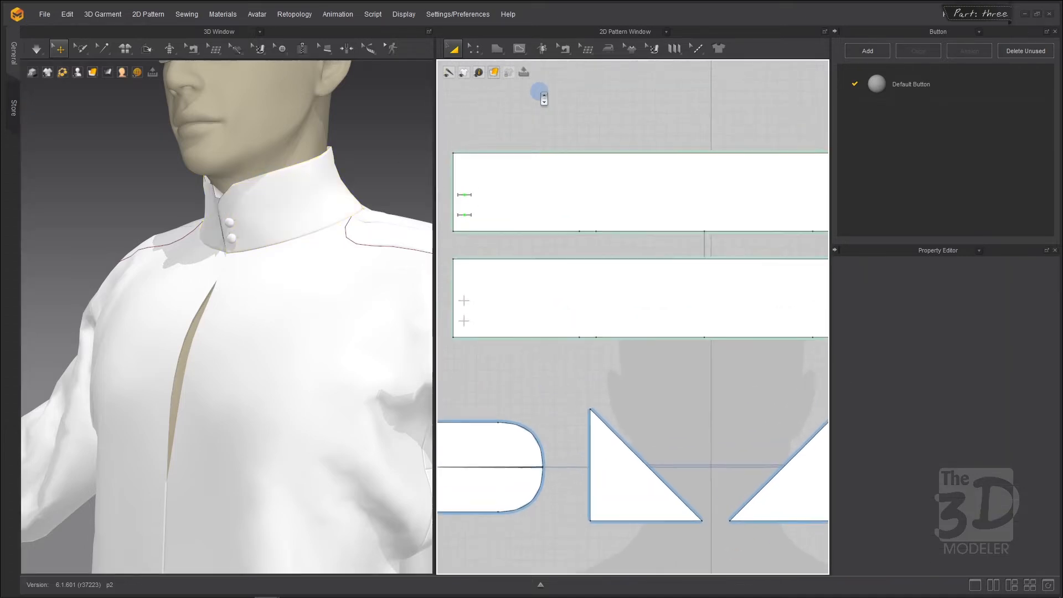
scroll(537, 90, down, 2)
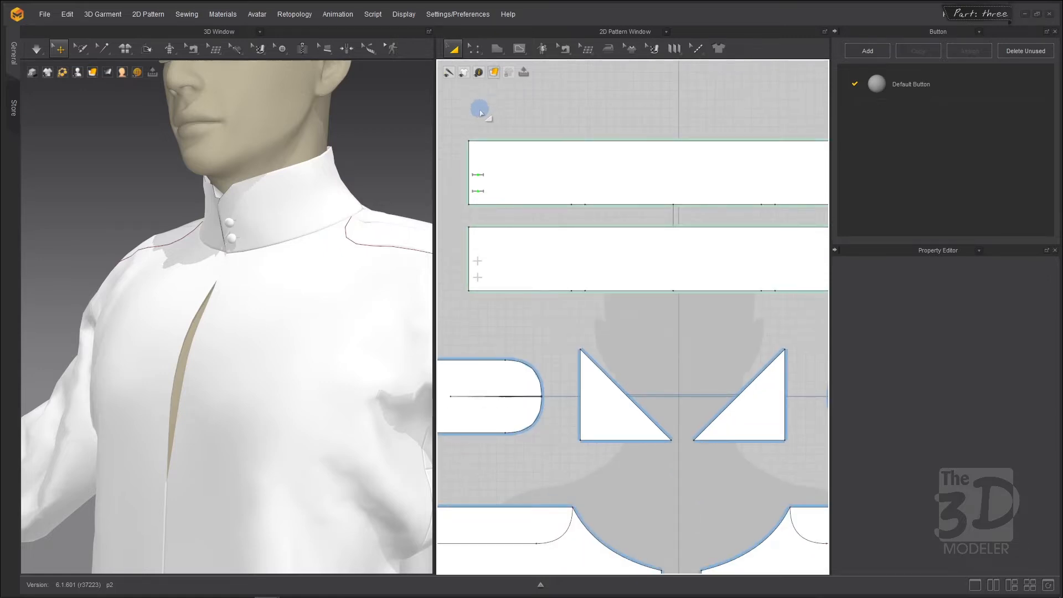
scroll(450, 125, up, 2)
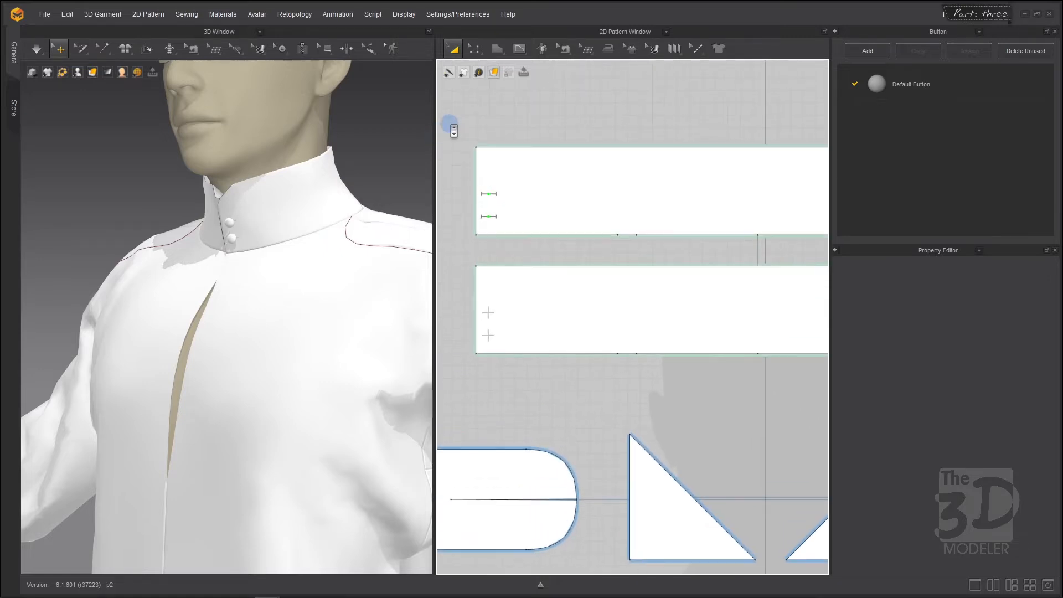
Split the short edge at the buttonhole end of the upper collar pattern 3 cm below its top corner.
click(475, 49)
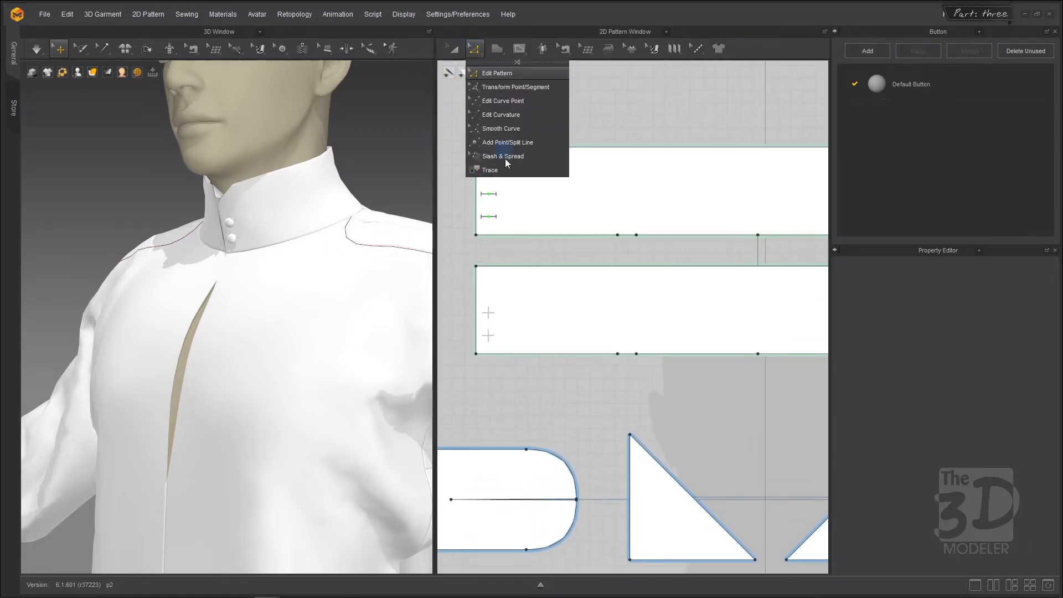
click(478, 182)
right_click(478, 182)
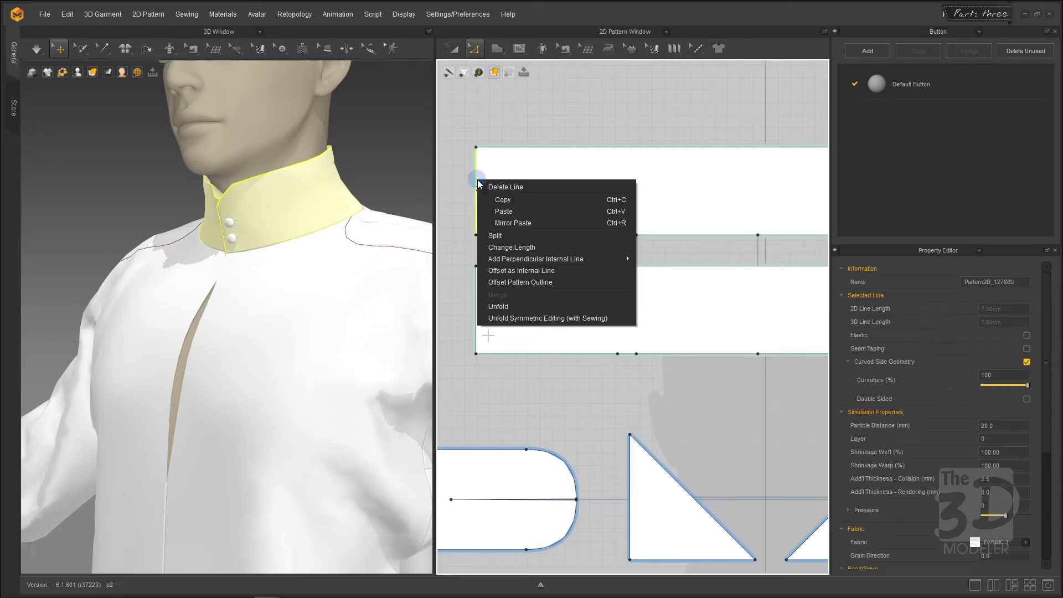
click(514, 239)
drag(553, 154, 709, 117)
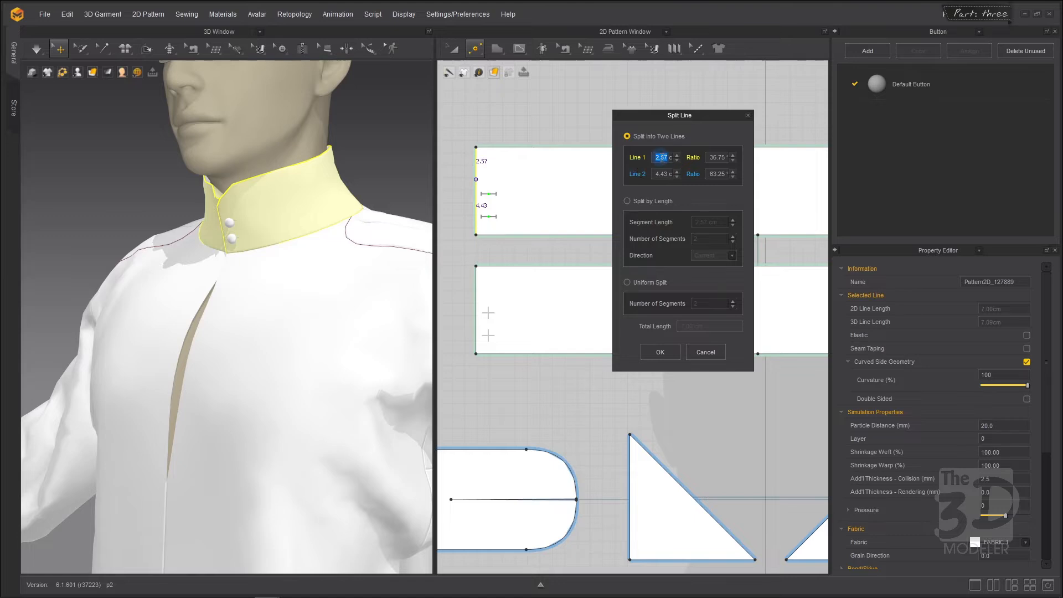
text(3)
click(660, 352)
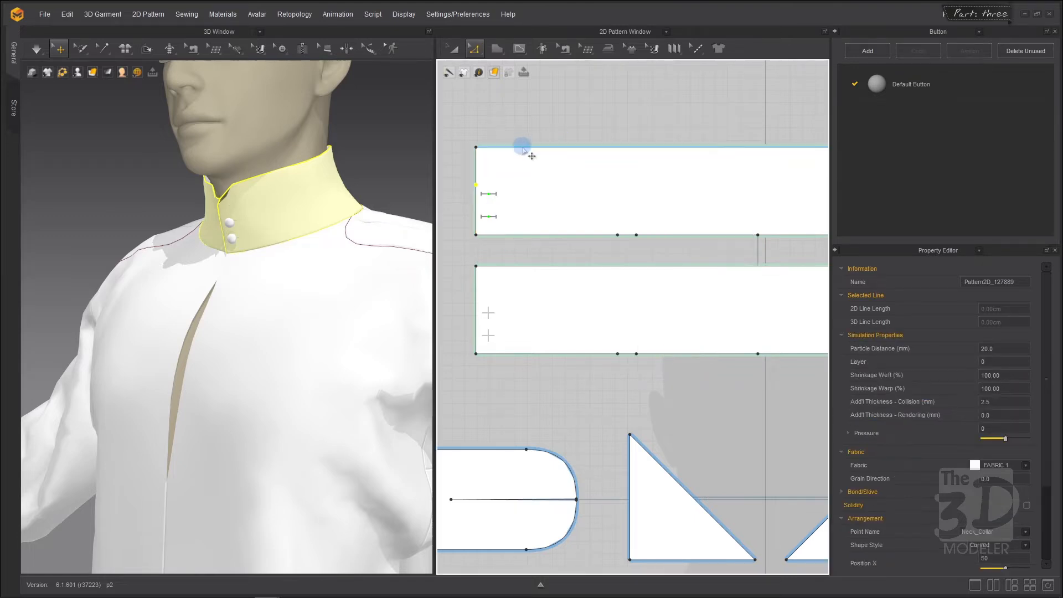
Split the upper collar pattern's top edge 7 cm from the corner at the buttonhole end.
right_click(522, 150)
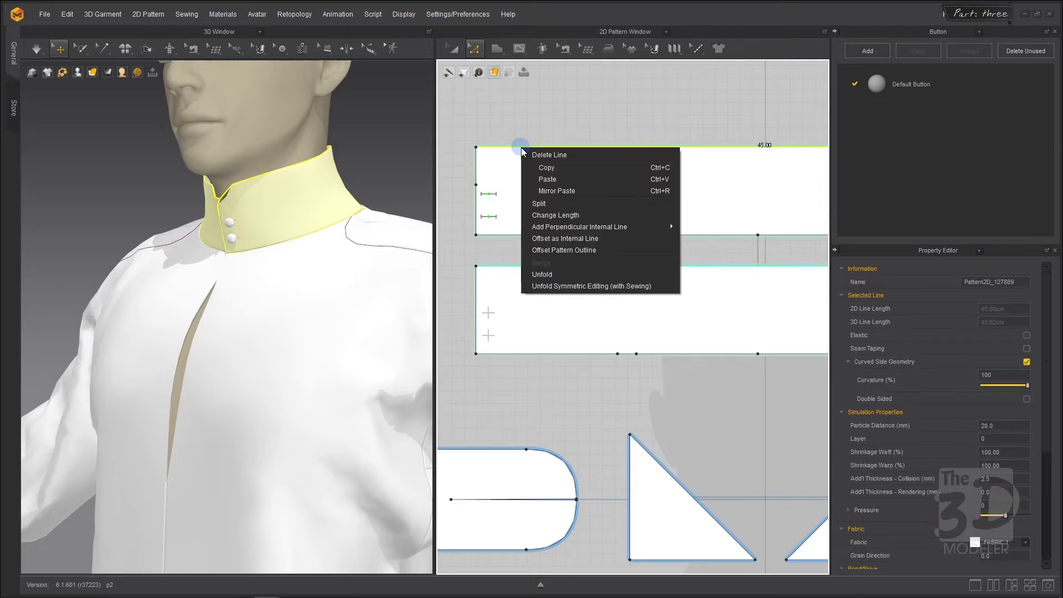
click(563, 203)
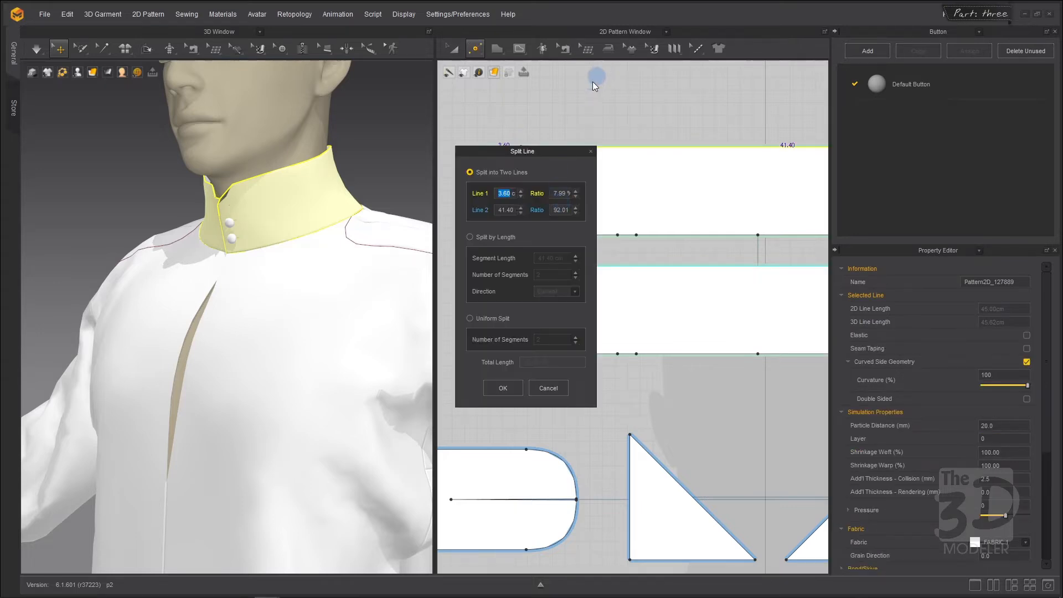
drag(560, 153, 778, 116)
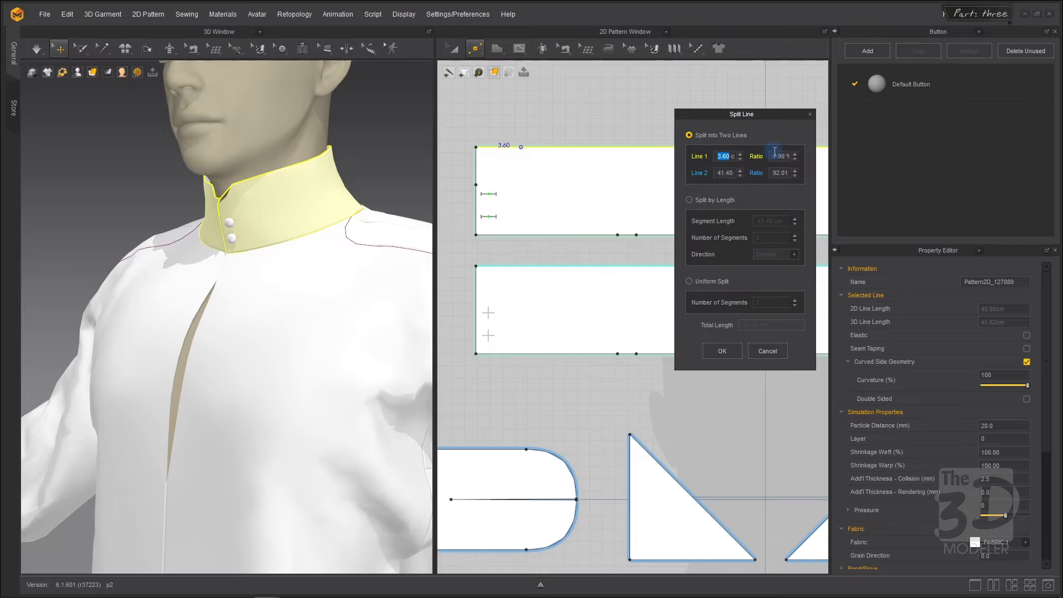
text(7)
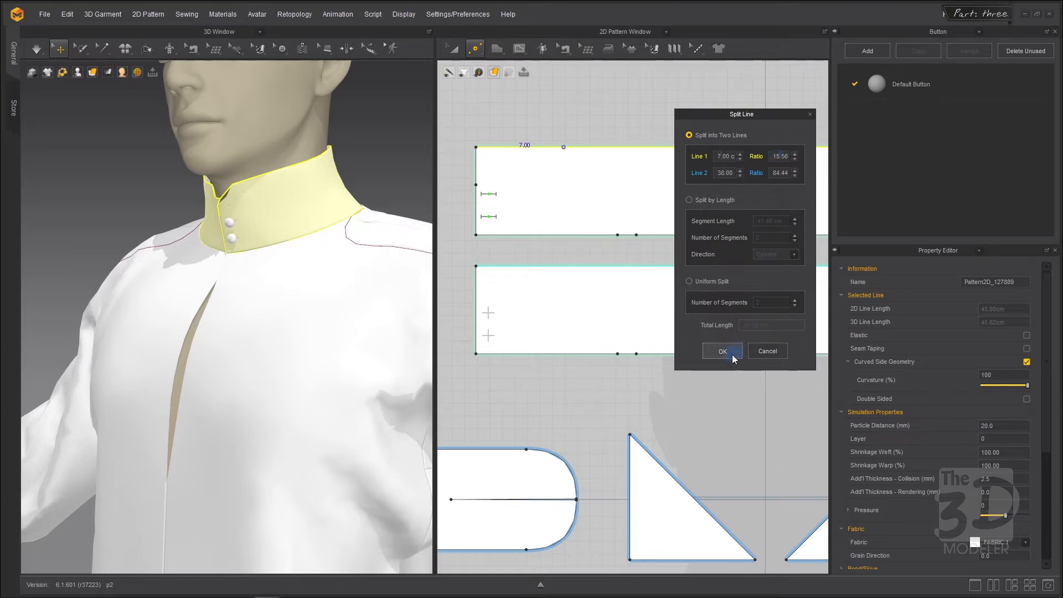
click(721, 351)
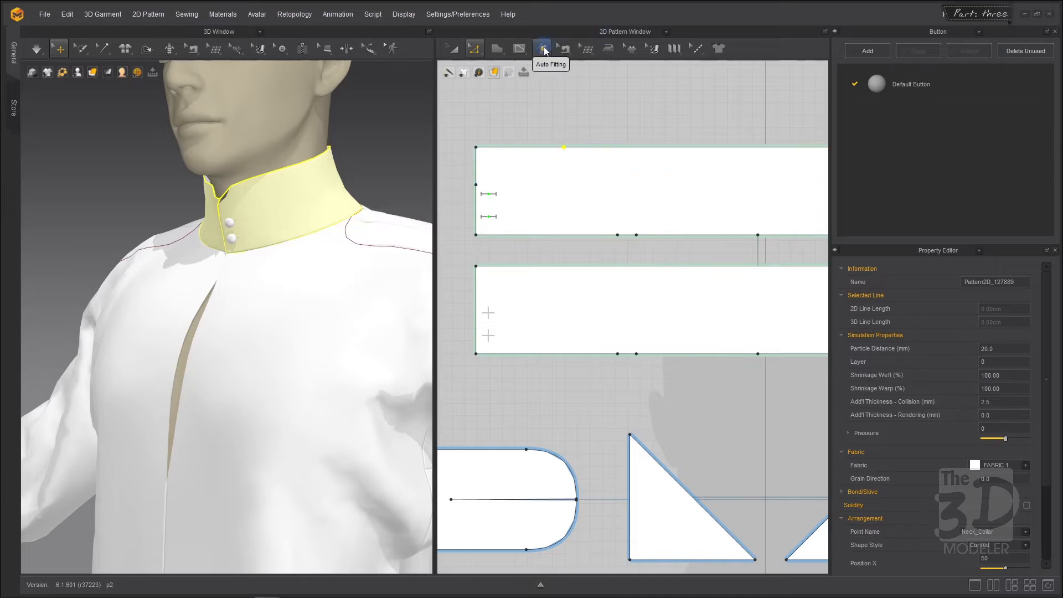
Draw a diagonal internal line across the upper collar's buttonhole-end corner, joining the split points on its top and short edges.
click(520, 52)
click(530, 73)
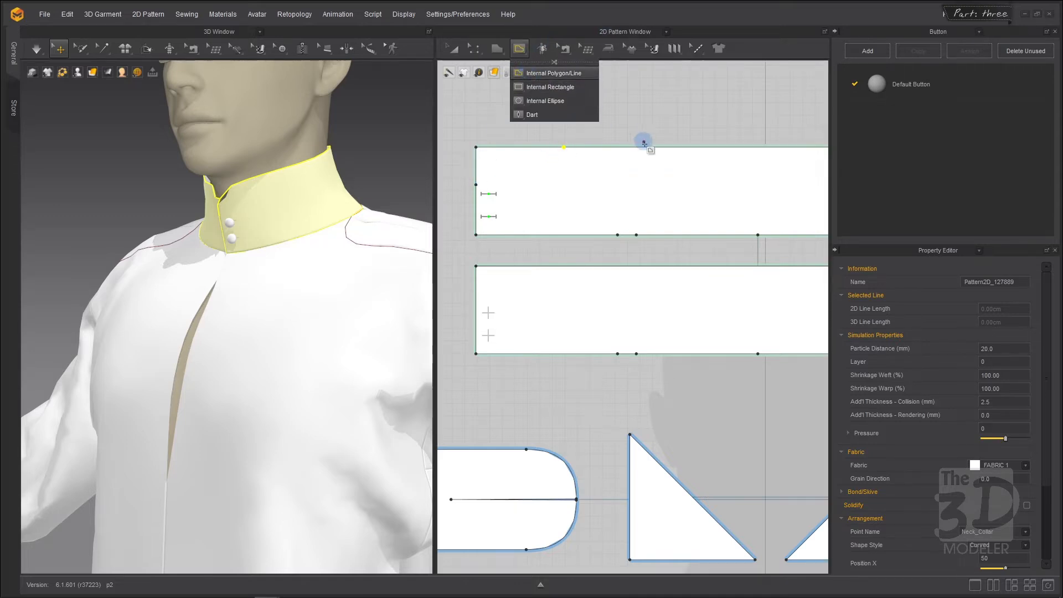
click(562, 147)
click(476, 185)
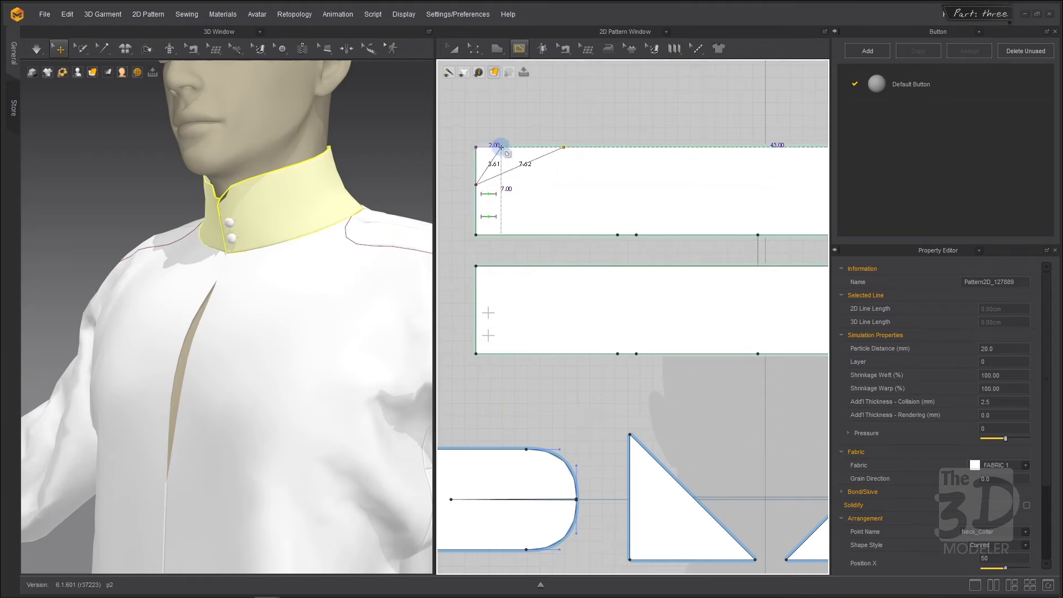
key(Return)
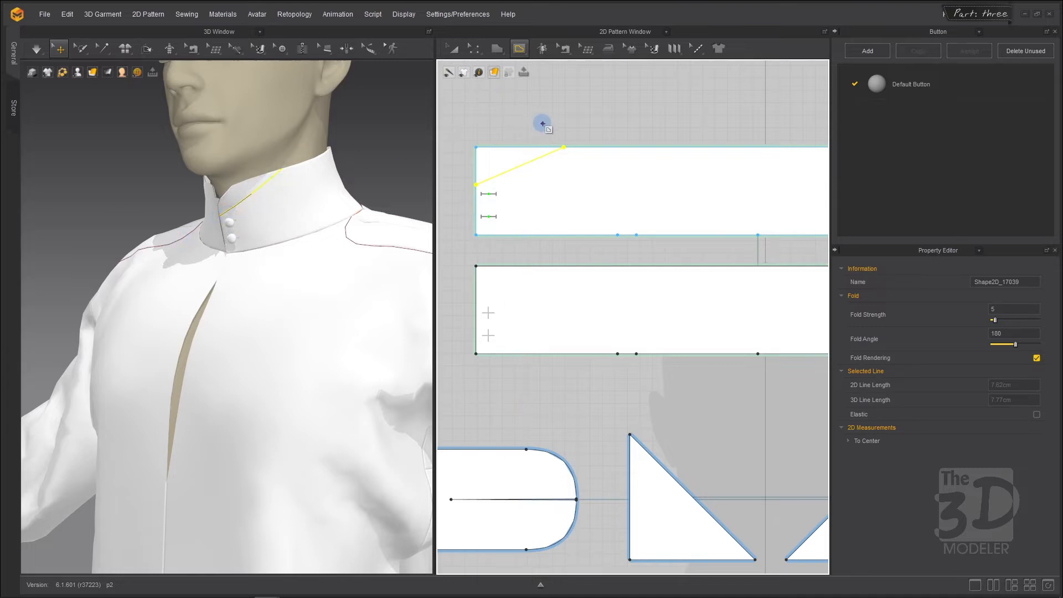
scroll(542, 124, down, 3)
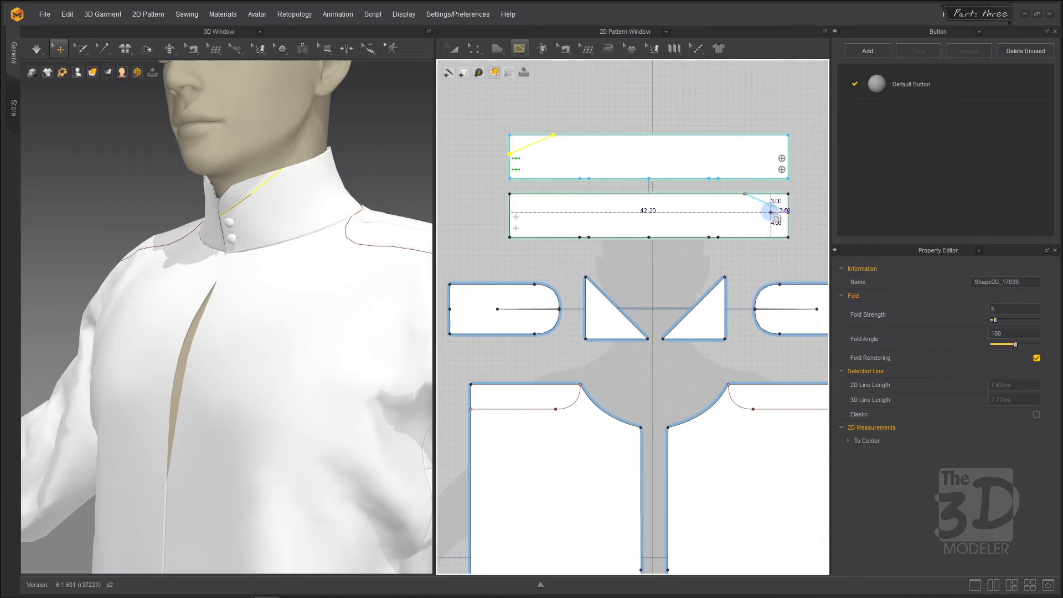
click(787, 212)
scroll(497, 101, up, 1)
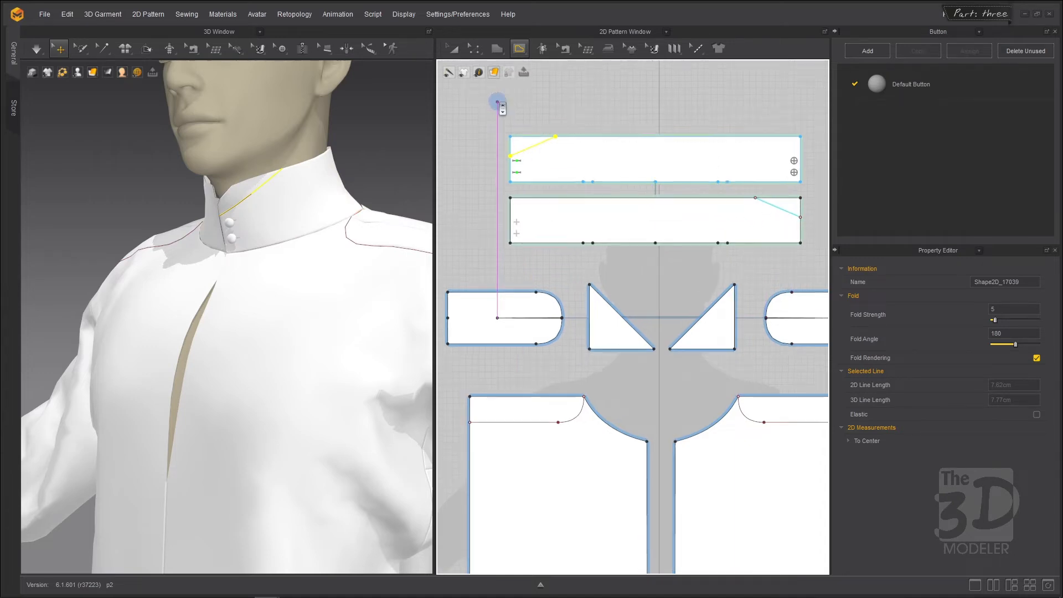
scroll(497, 101, up, 3)
Set the upper collar's diagonal internal line to a fold angle of 360 and a fold strength of 50.
click(477, 52)
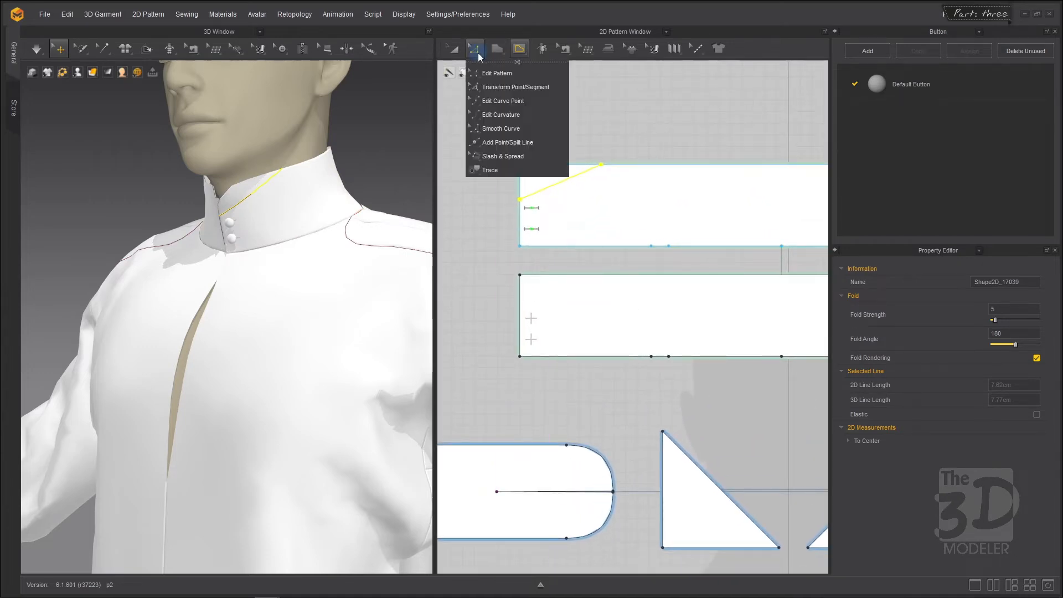
click(494, 73)
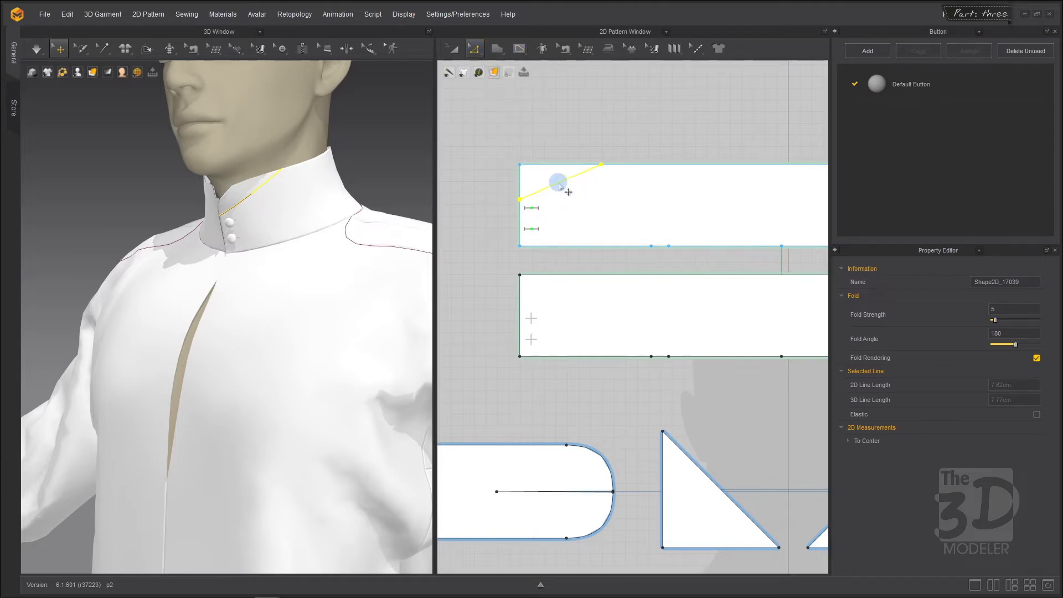
click(558, 183)
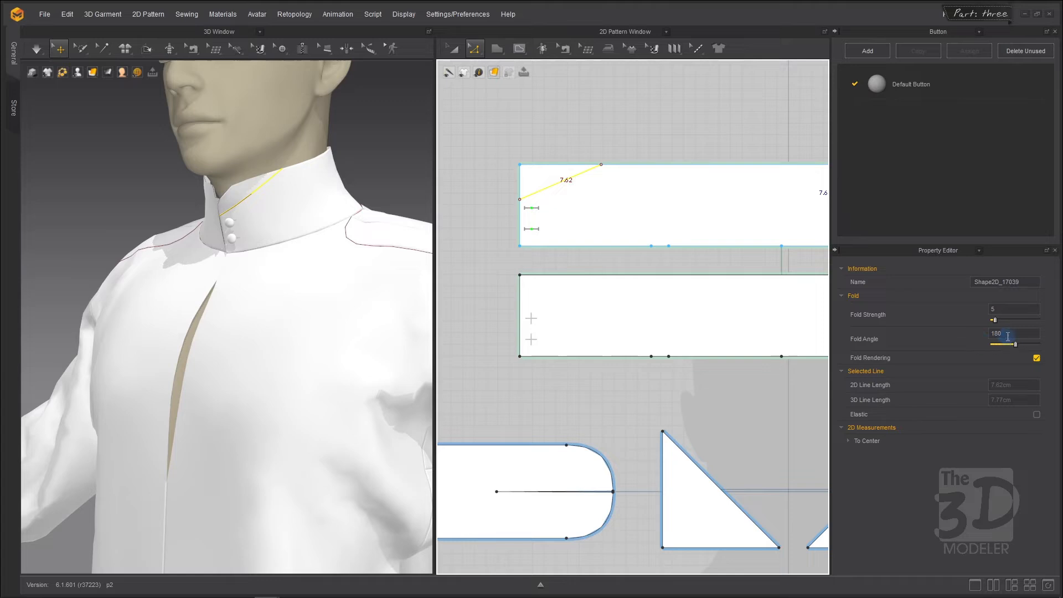
drag(1011, 335, 964, 333)
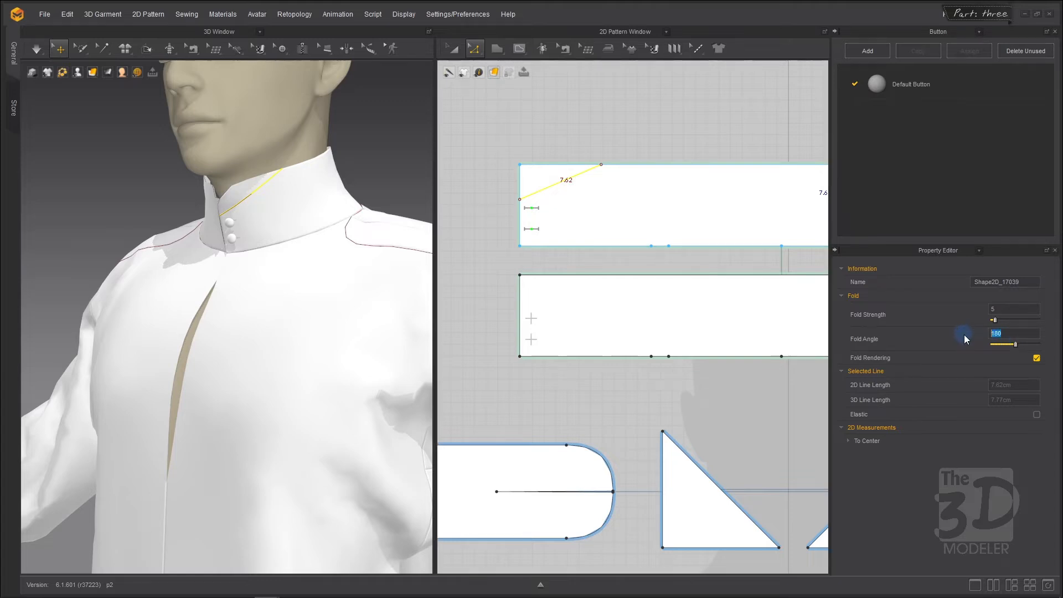
text(360)
key(Return)
drag(1009, 309, 973, 312)
text(50)
key(Return)
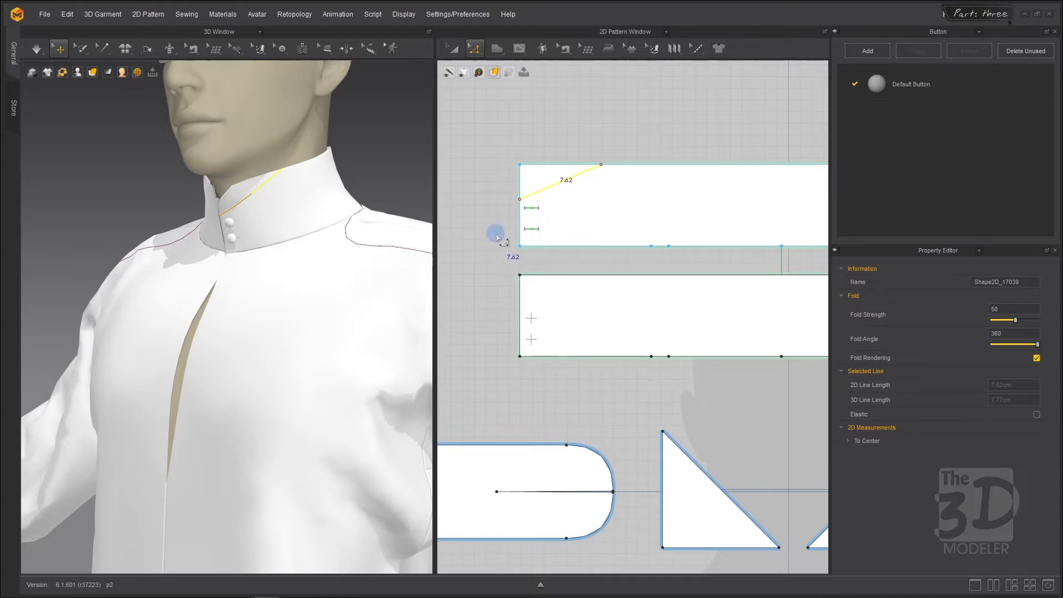
Set the cloned collar layer's diagonal internal line to a fold angle of 10 and a fold strength of 20.
scroll(496, 236, down, 4)
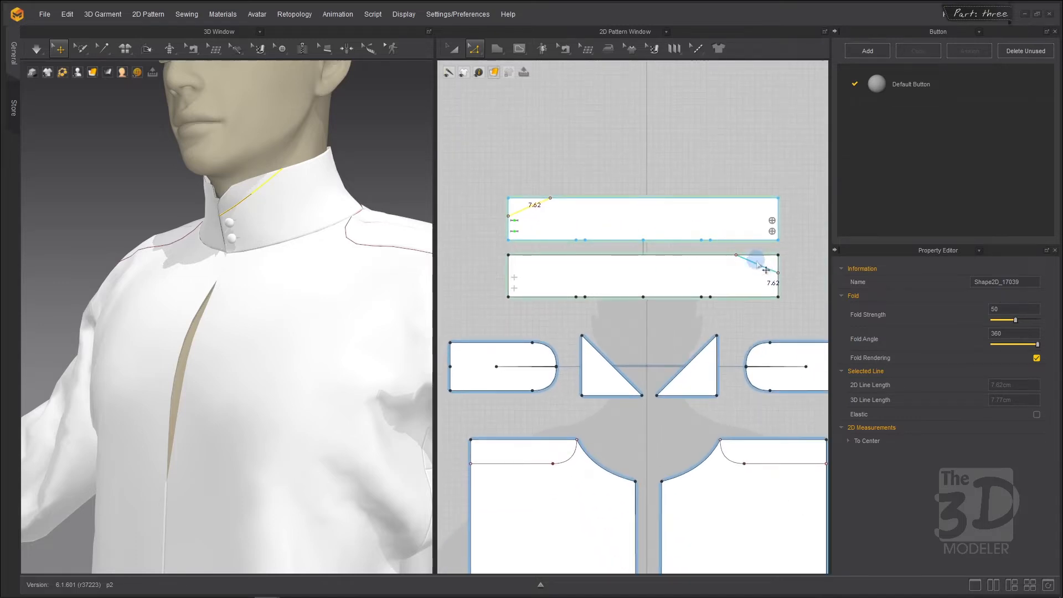
click(764, 269)
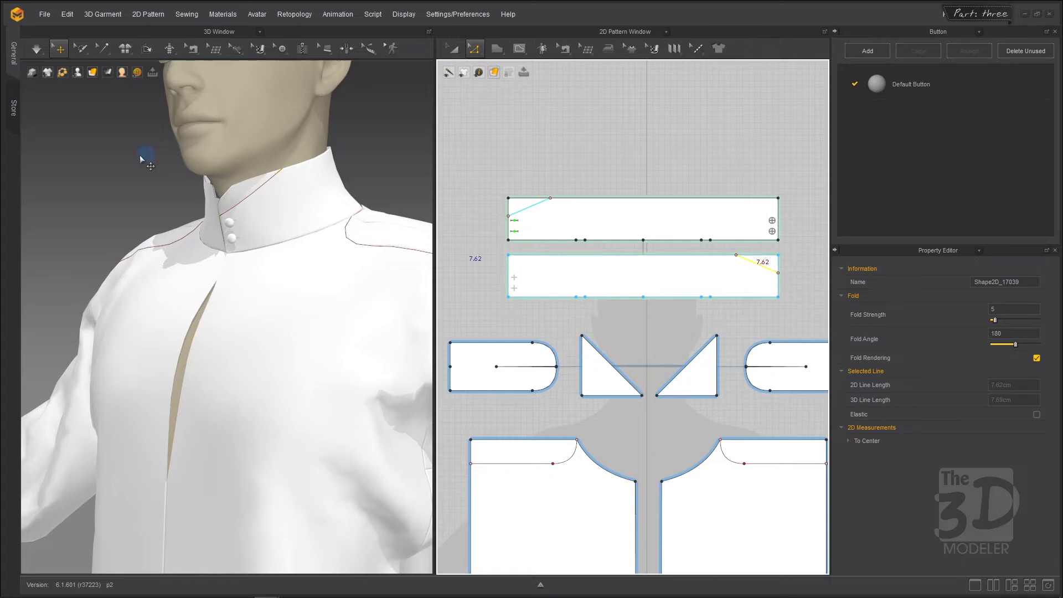
right_drag(116, 165, 245, 181)
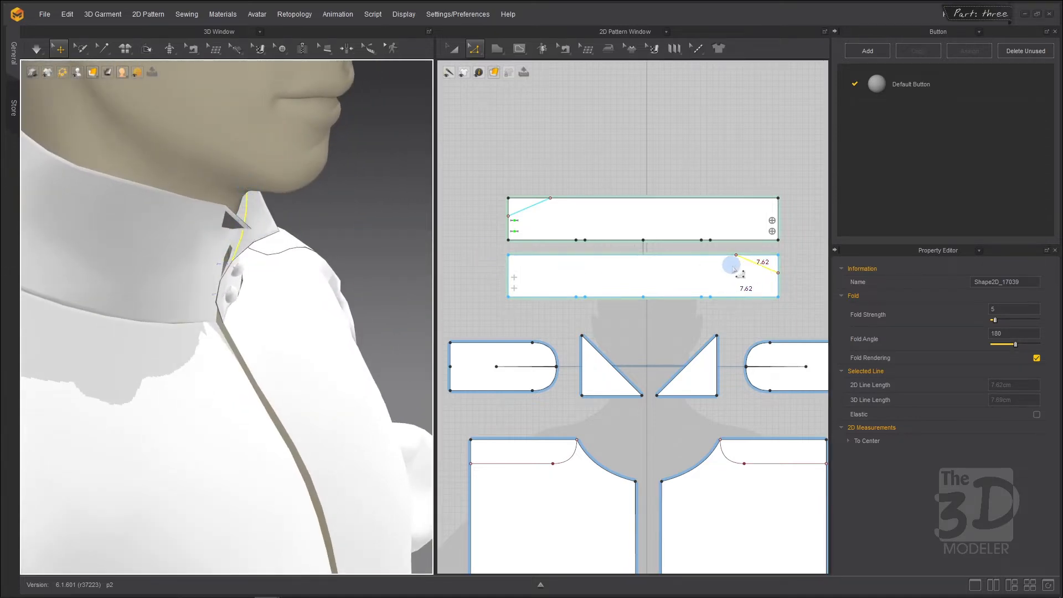
click(1007, 333)
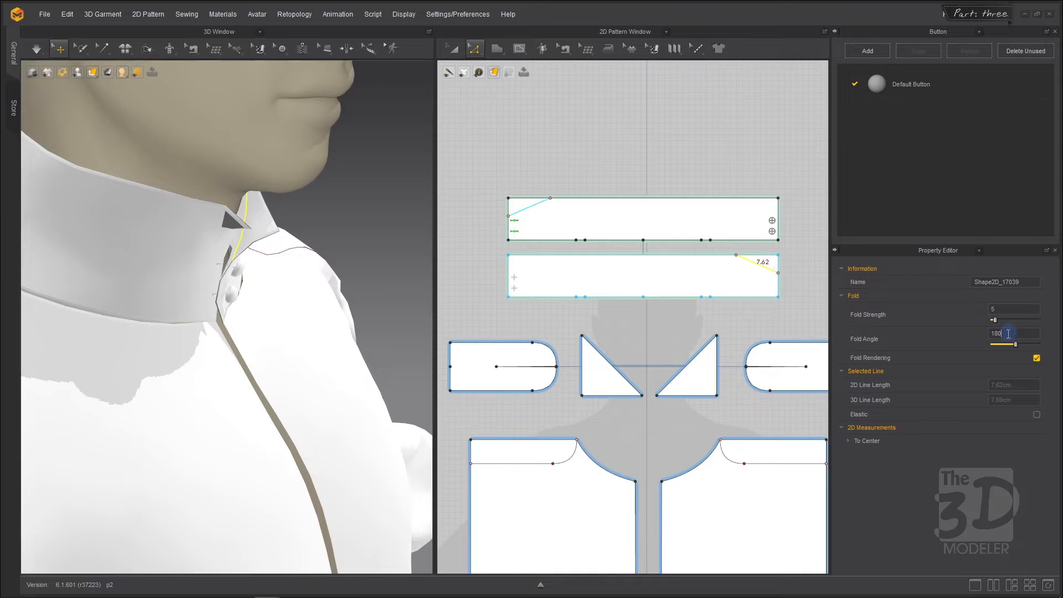
drag(1008, 334, 958, 340)
drag(1012, 307, 971, 306)
right_drag(354, 194, 109, 199)
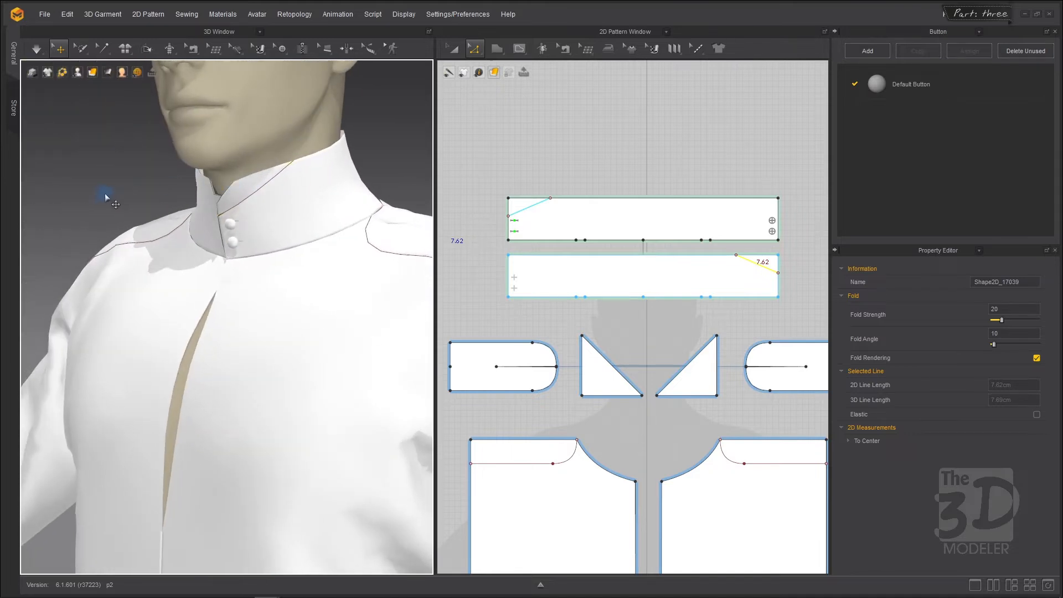
Simulate the collar and pull its front corner outward along the diagonal fold line on the avatar.
key(space)
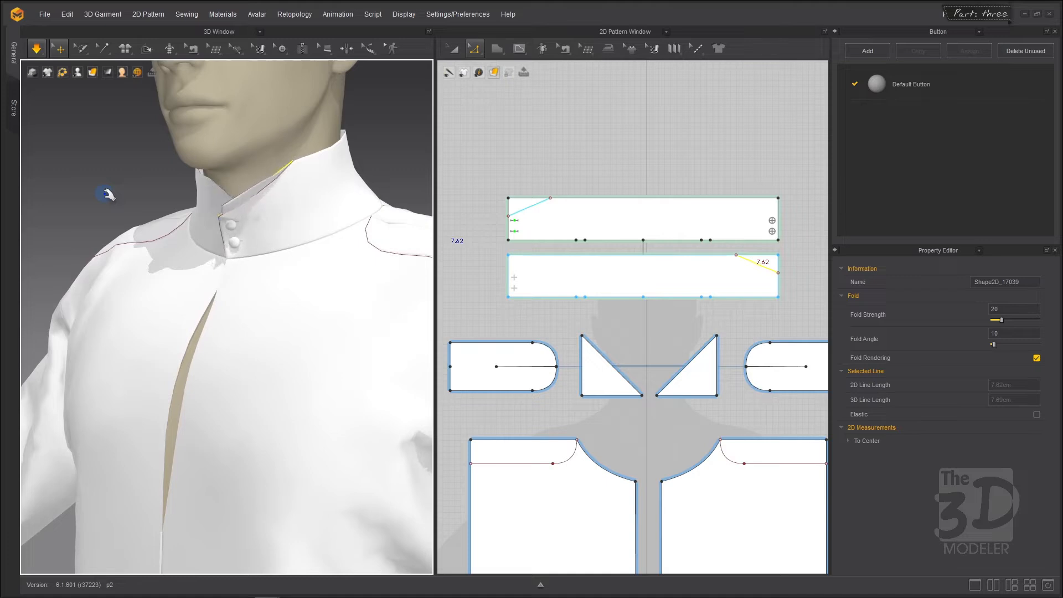
right_drag(104, 190, 142, 191)
click(254, 207)
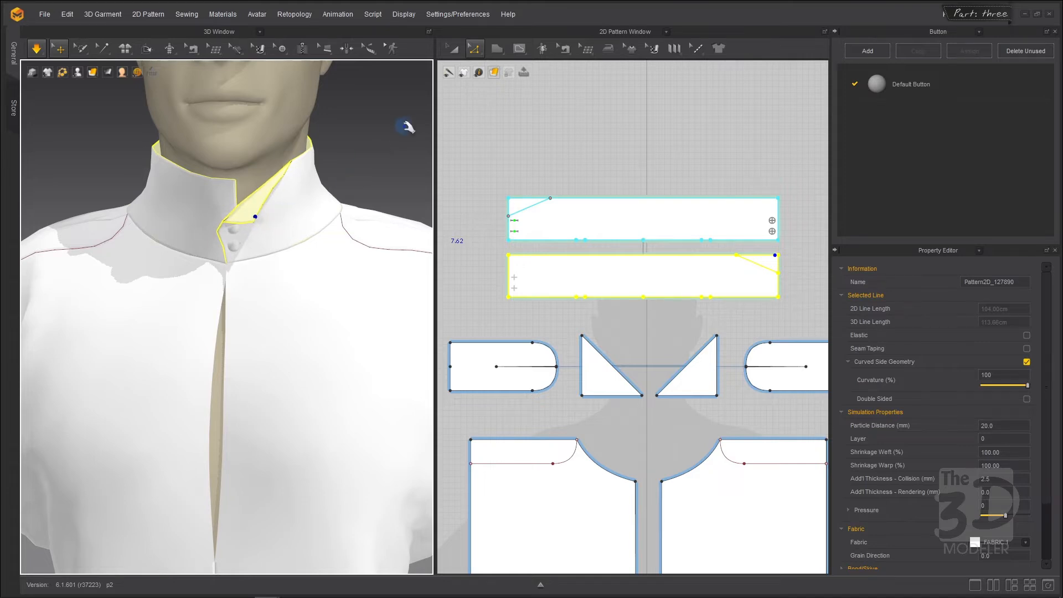
mouse_move(410, 127)
right_down()
mouse_move(315, 116)
mouse_move(332, 105)
mouse_move(394, 133)
mouse_move(424, 131)
right_up()
key(space)
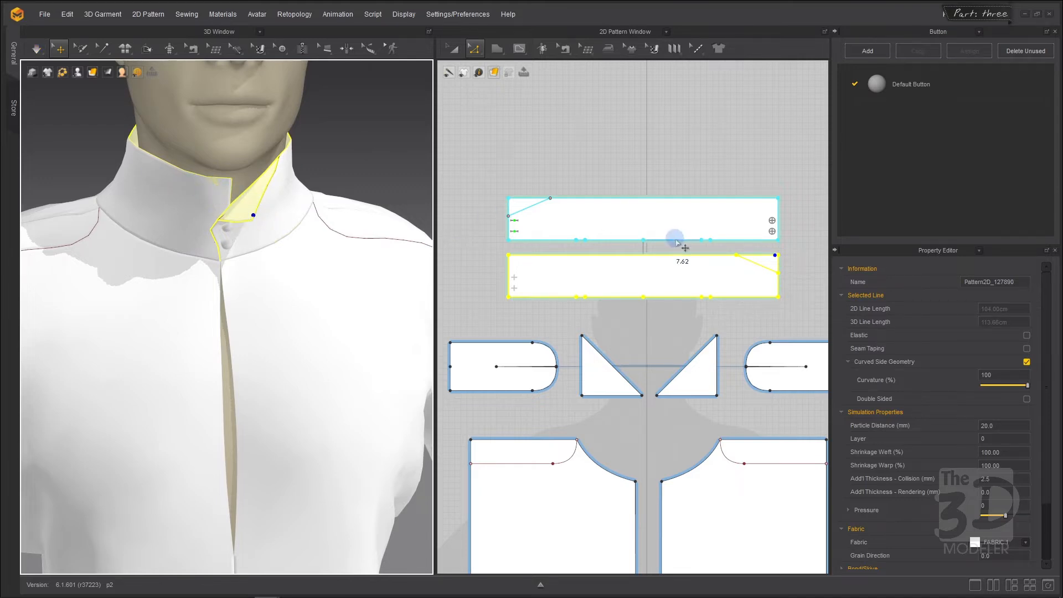
Split the short edge at the button end of the upper collar pattern 2.5 cm below its top corner.
scroll(809, 193, up, 4)
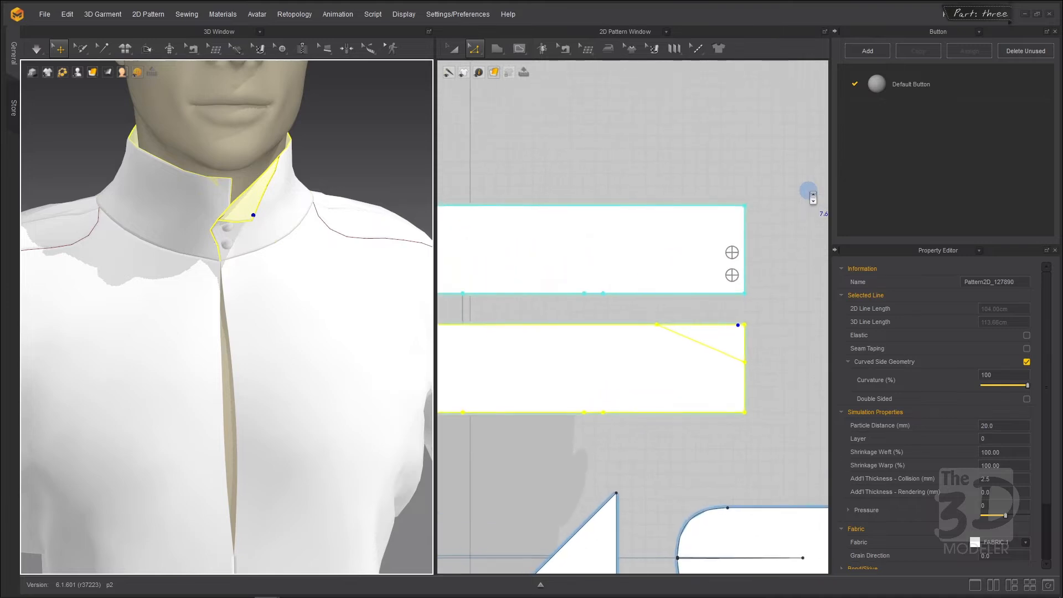
click(475, 49)
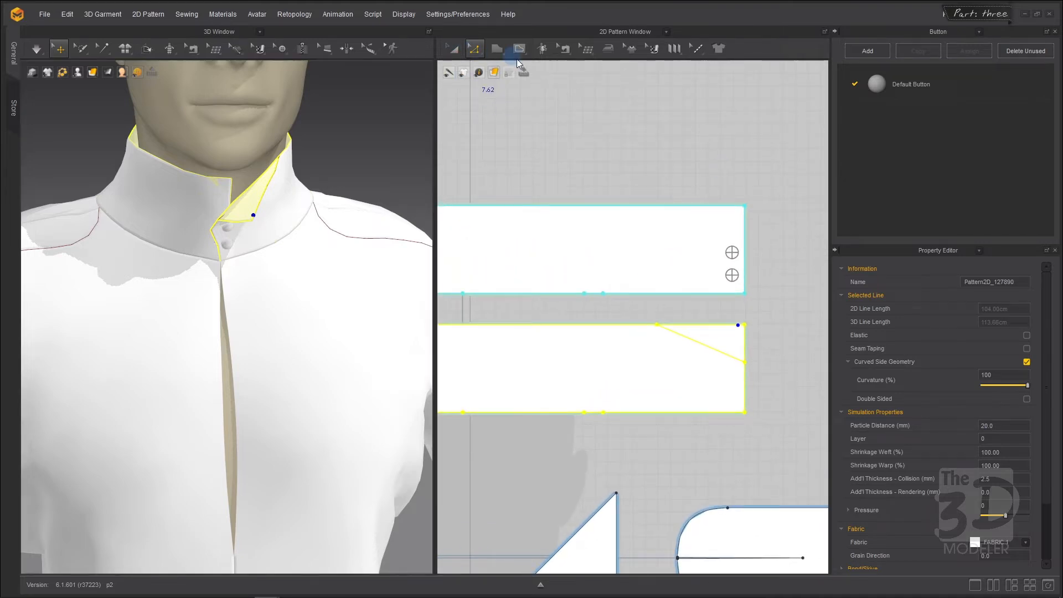
click(744, 242)
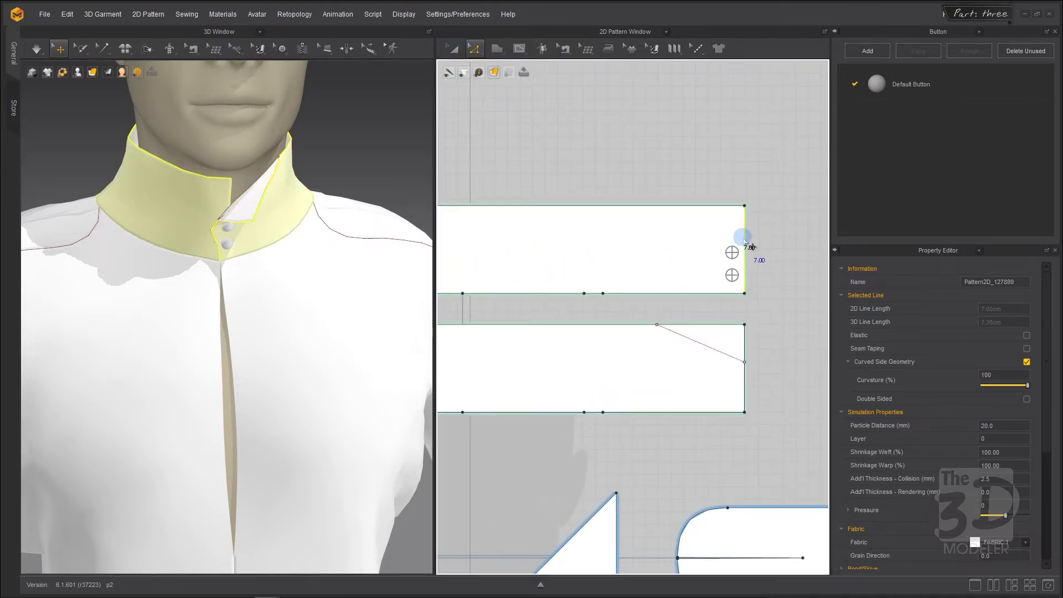
right_click(745, 243)
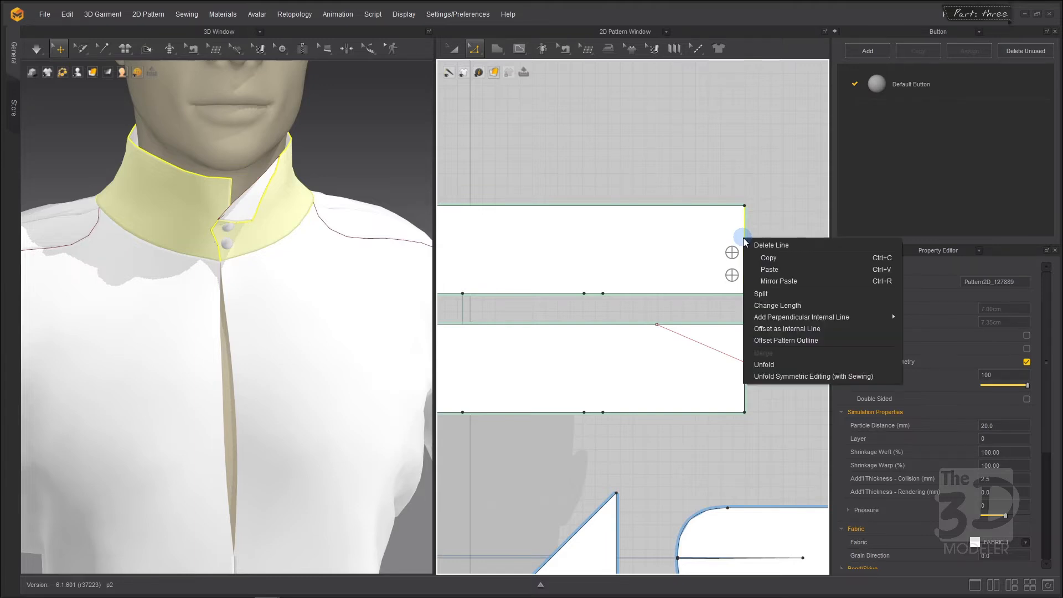
click(782, 294)
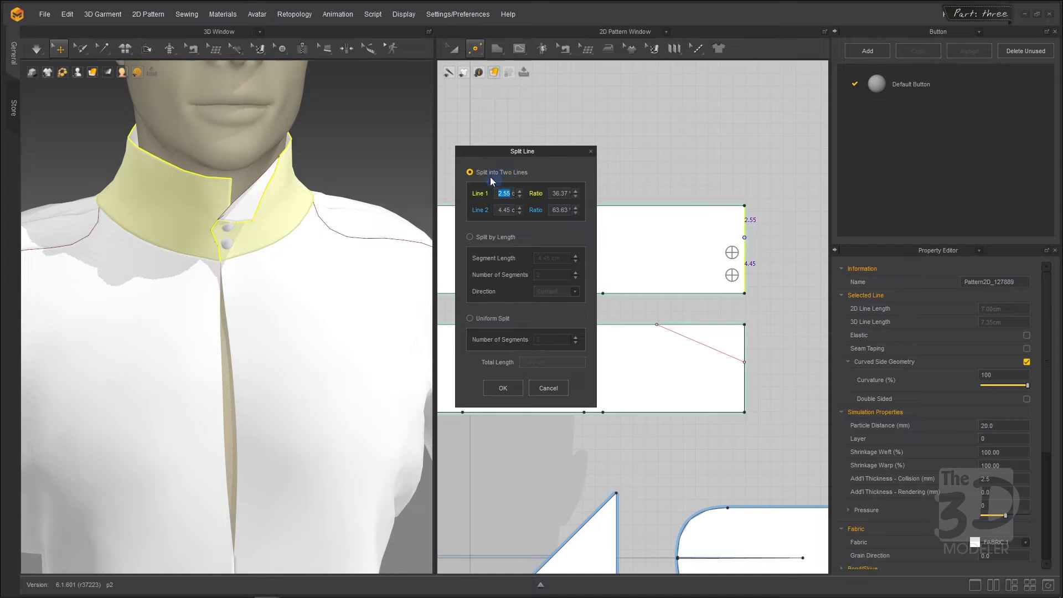
drag(493, 147, 476, 116)
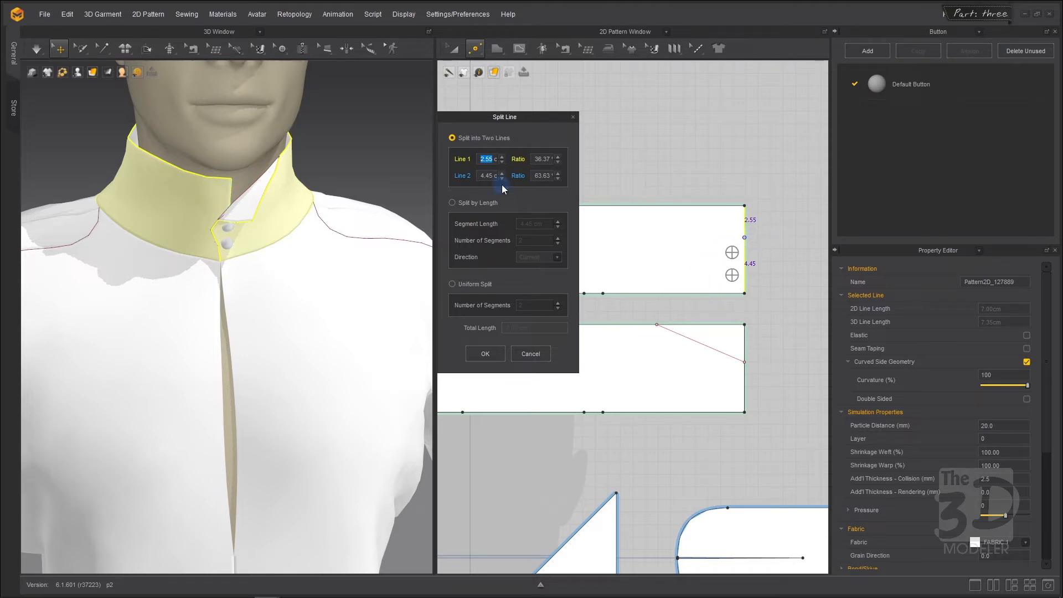
text(2.5)
click(490, 356)
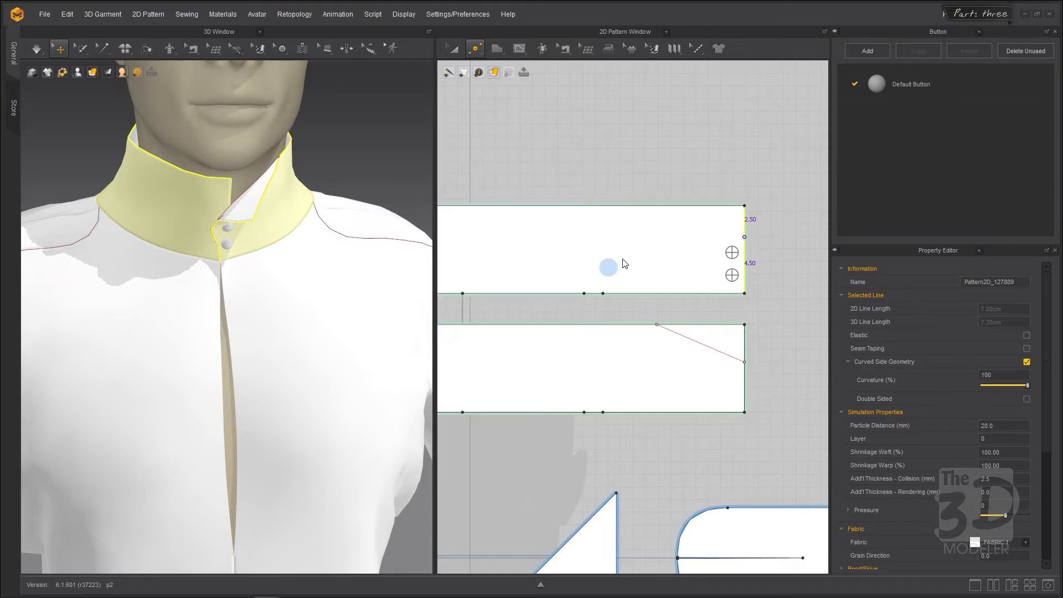
Split the long upper edge of the upper collar pattern 7 cm from its button-end corner.
click(658, 206)
right_click(660, 210)
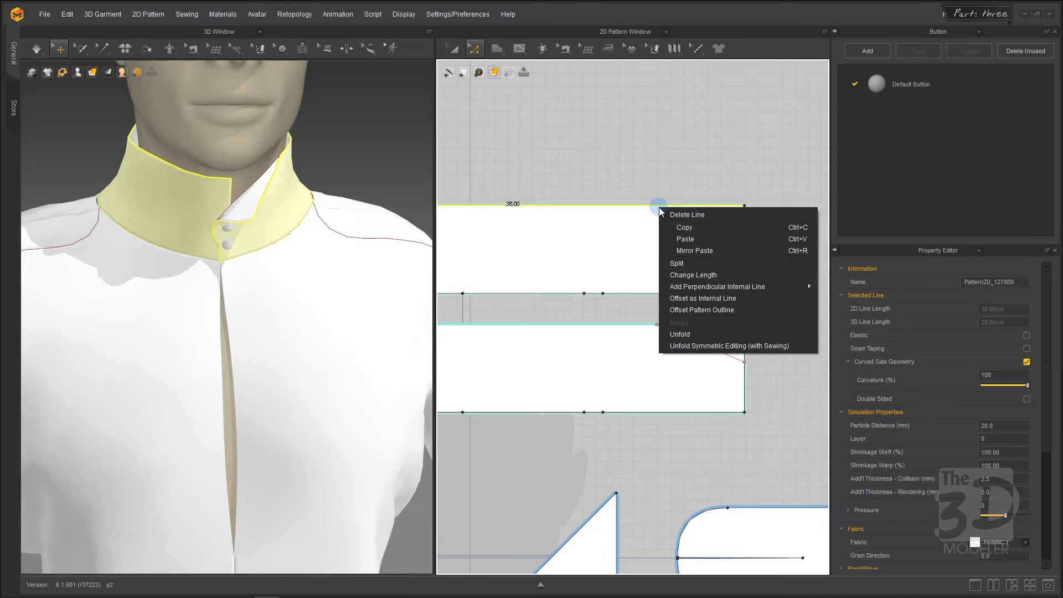
click(680, 261)
text(7.00 c)
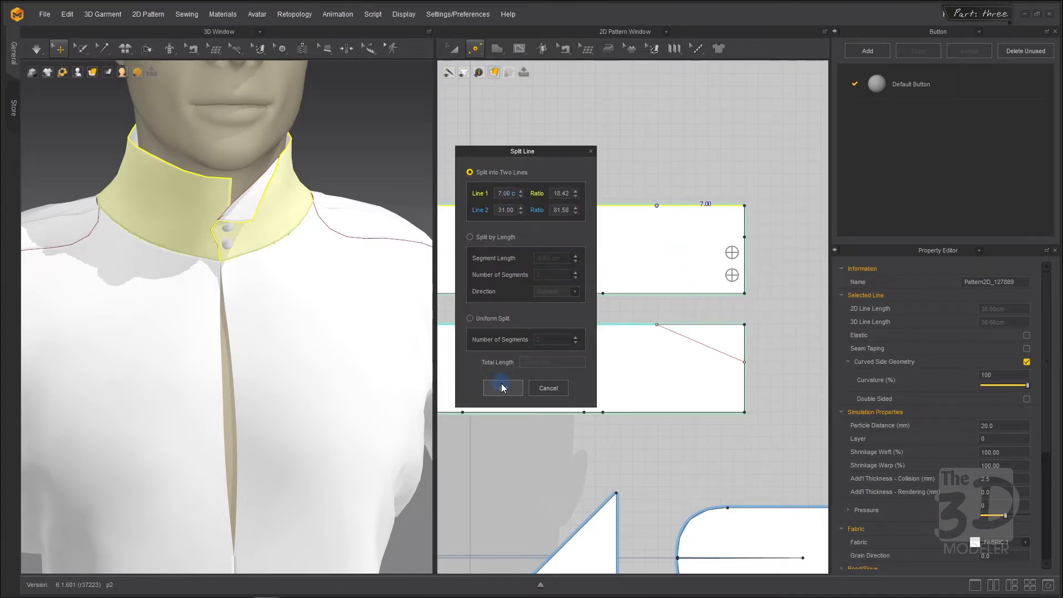
click(501, 386)
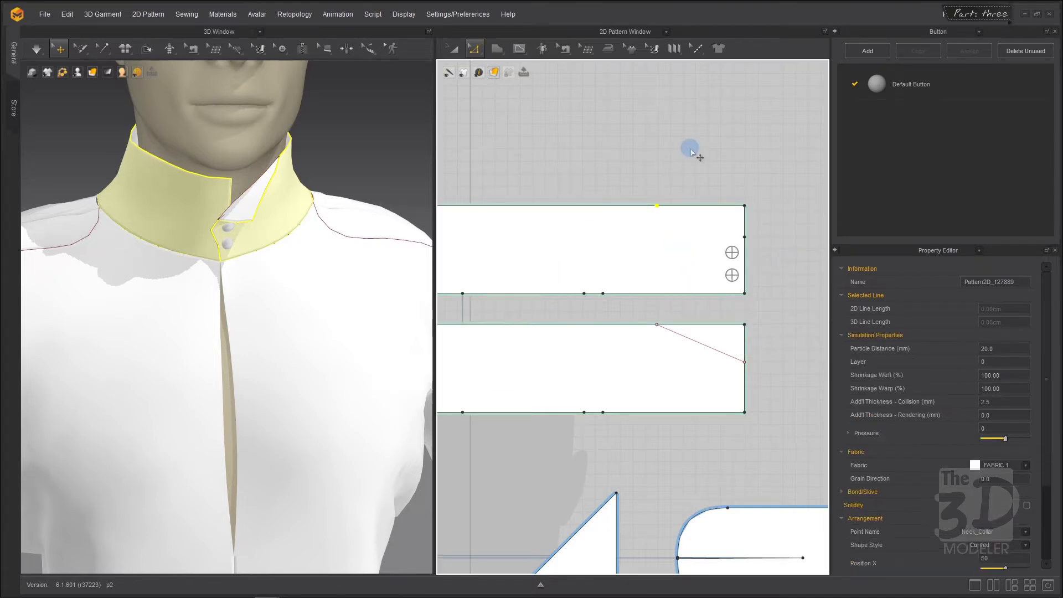
Draw a diagonal internal line between the two split points at the button end of the upper collar pattern.
click(517, 50)
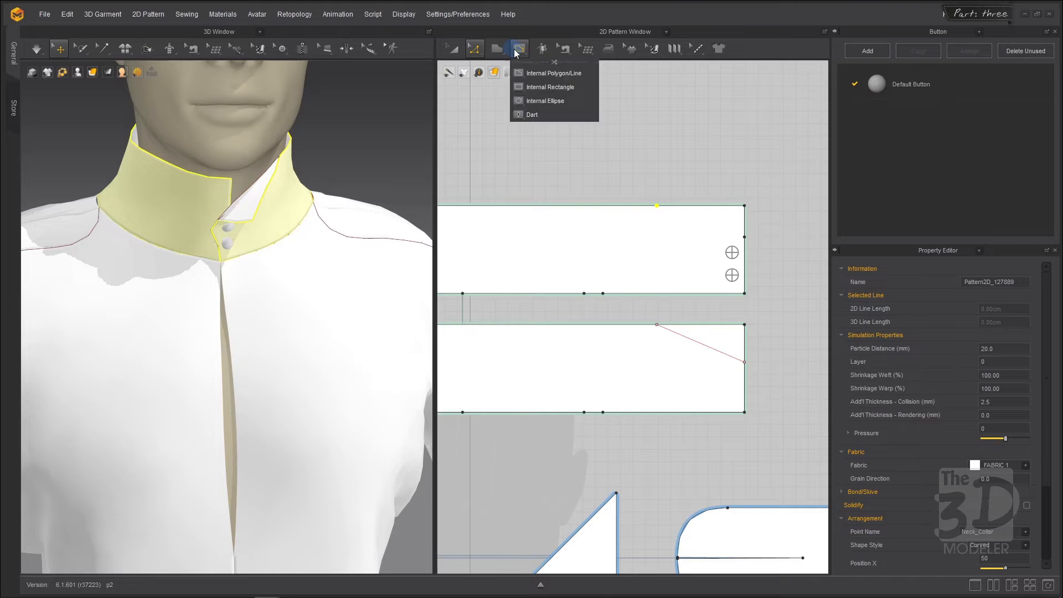
click(657, 206)
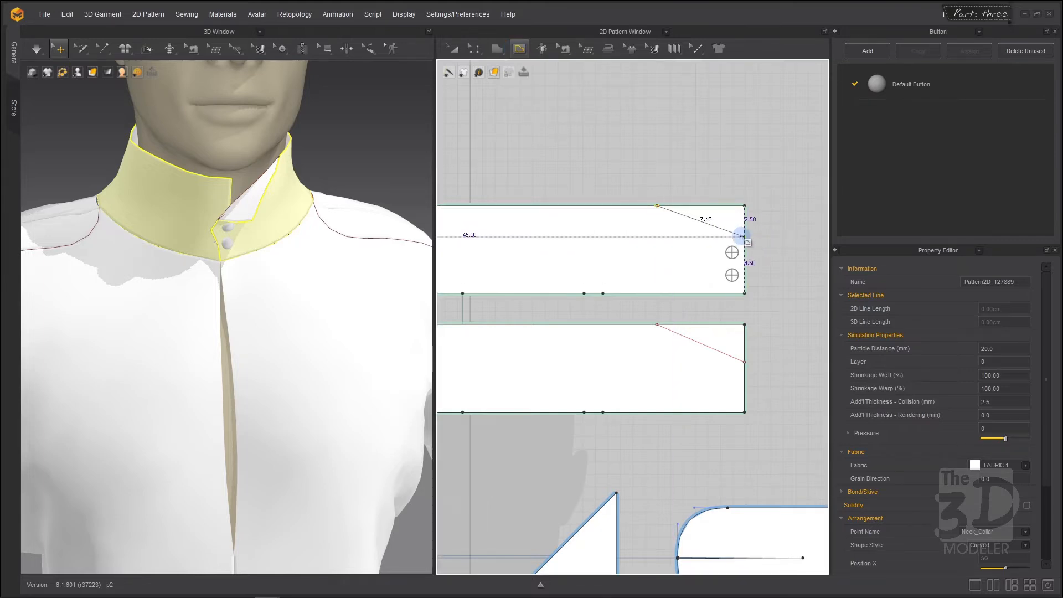
click(742, 237)
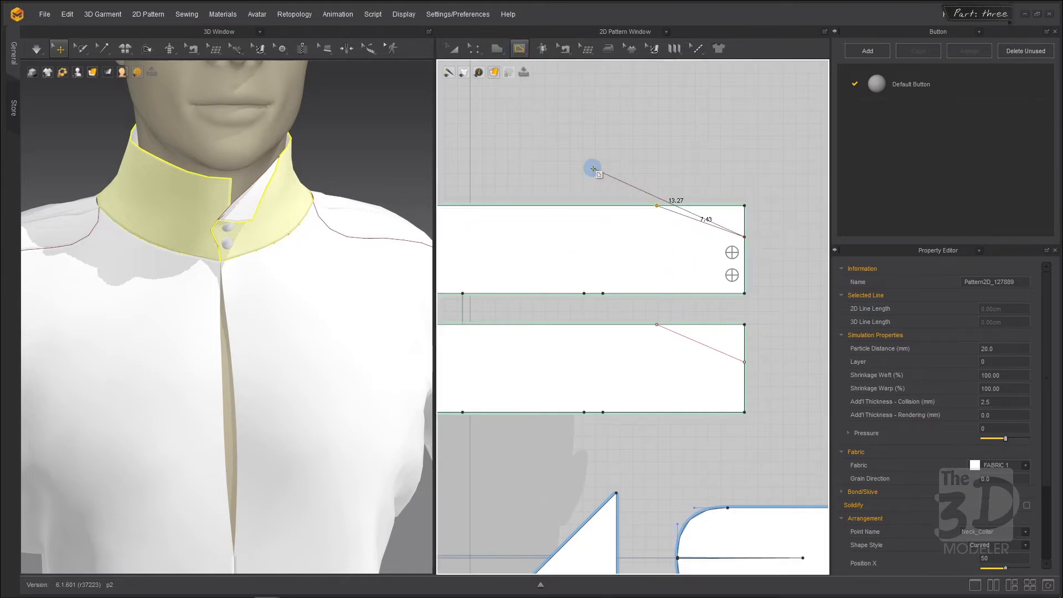
key(Return)
right_drag(370, 153, 403, 148)
scroll(678, 165, down, 1)
scroll(677, 165, down, 3)
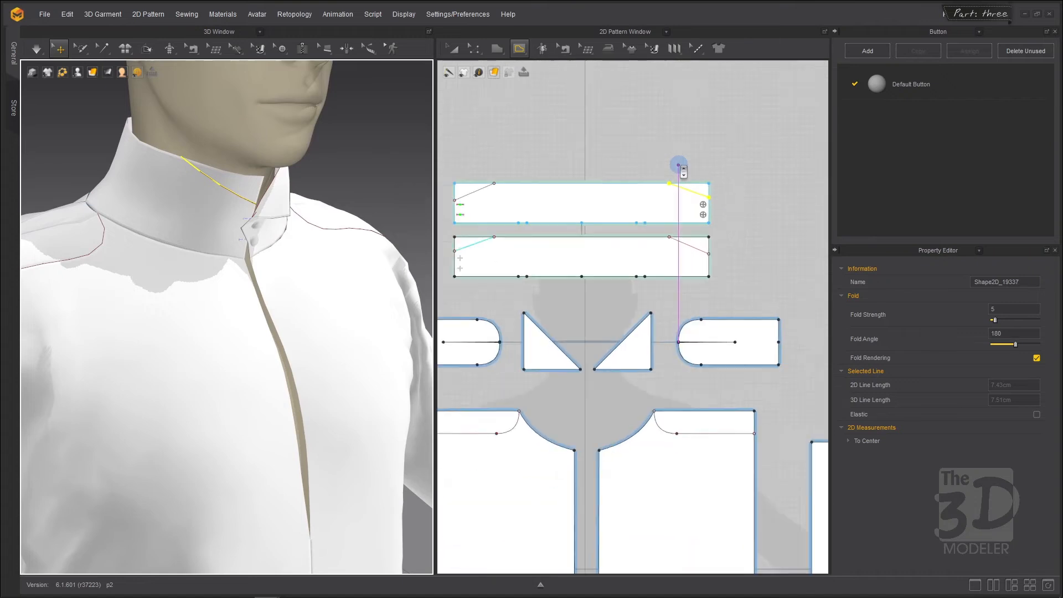
Set the fold angle of the upper collar's button-end diagonal line to 360 and adjust its fold strength.
click(474, 48)
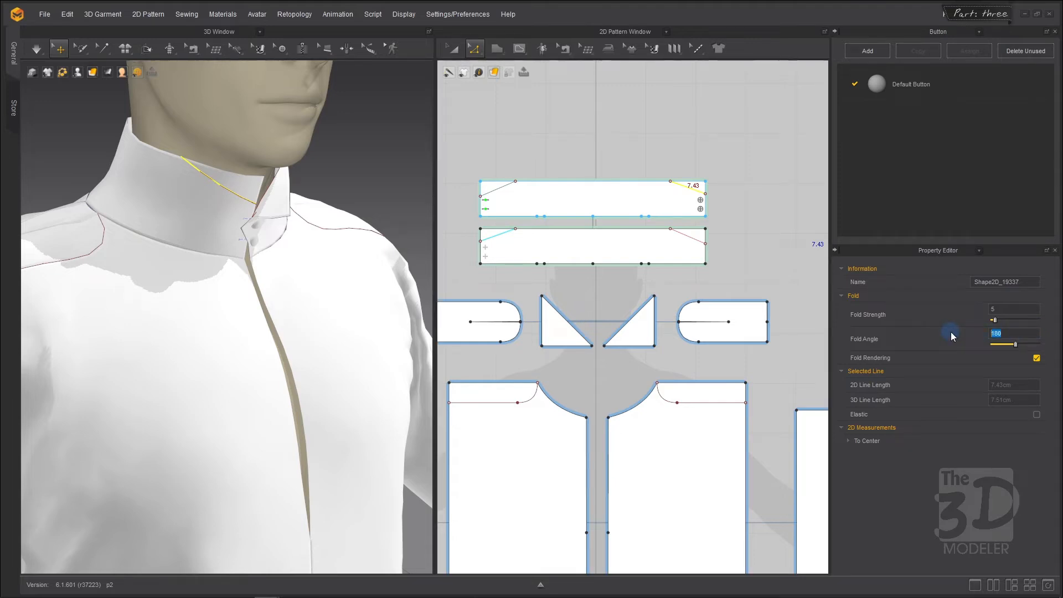
text(360)
double_click(1002, 308)
Set the fold angle of the matching diagonal line on the cloned collar layer to 10 and adjust its fold strength.
click(498, 233)
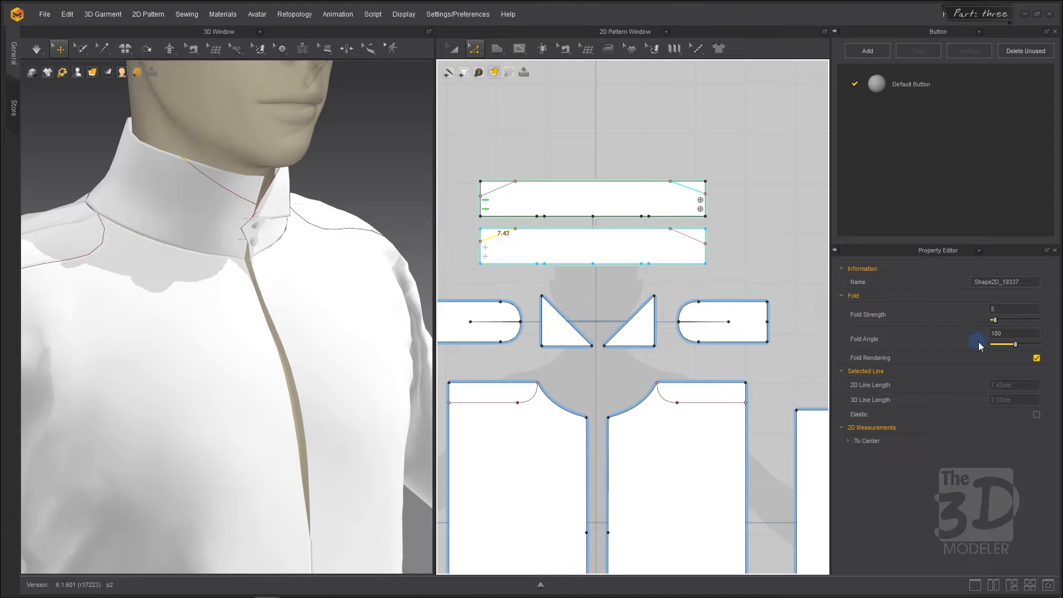
double_click(996, 333)
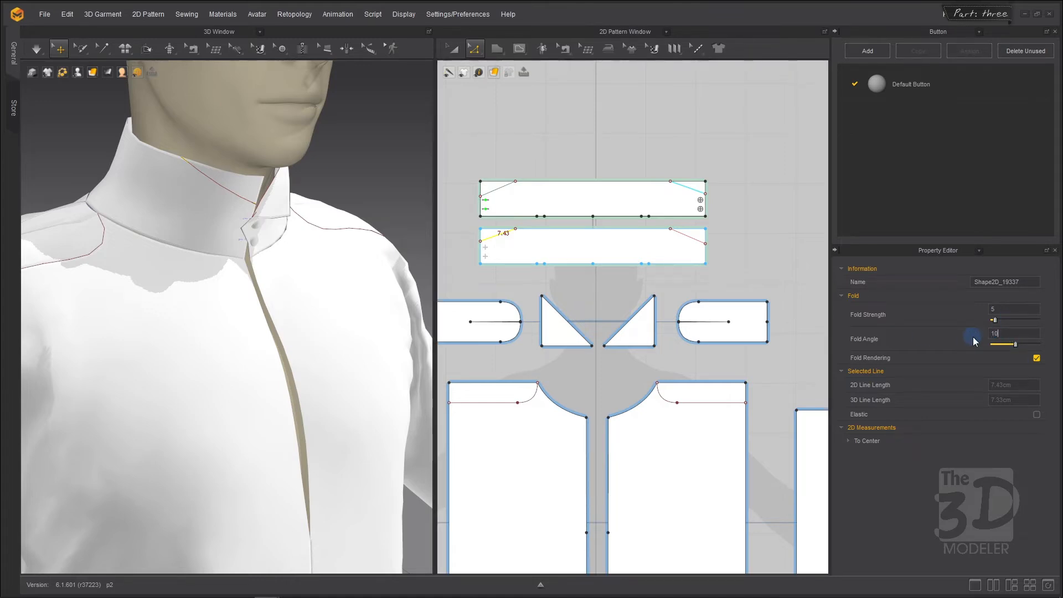
text(10)
drag(1008, 309, 980, 310)
Simulate the garment and pull the other front collar corner outward along its diagonal fold line on the avatar.
click(363, 157)
right_drag(389, 158, 319, 150)
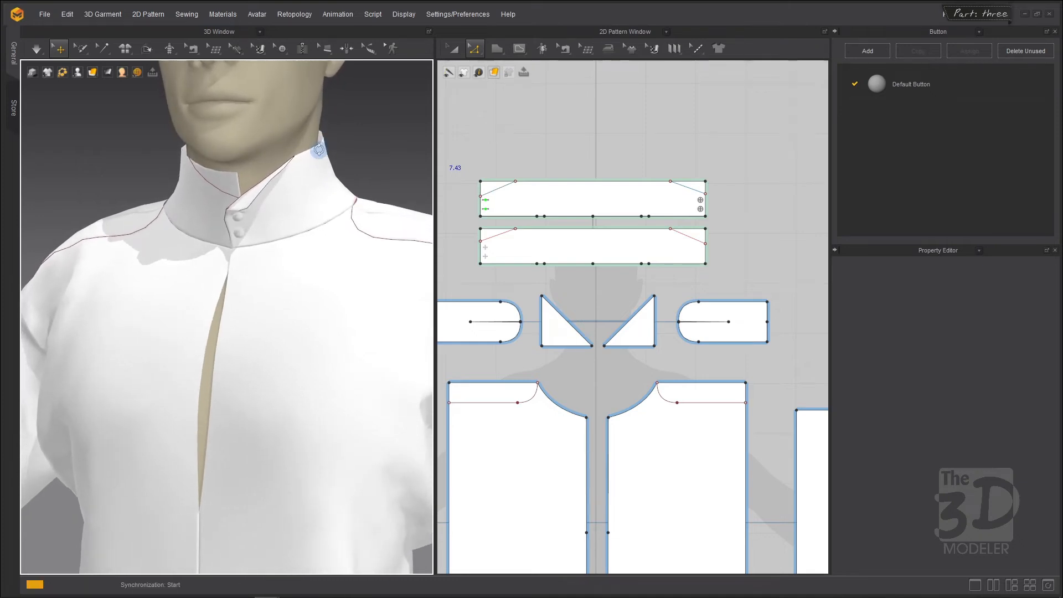
key(space)
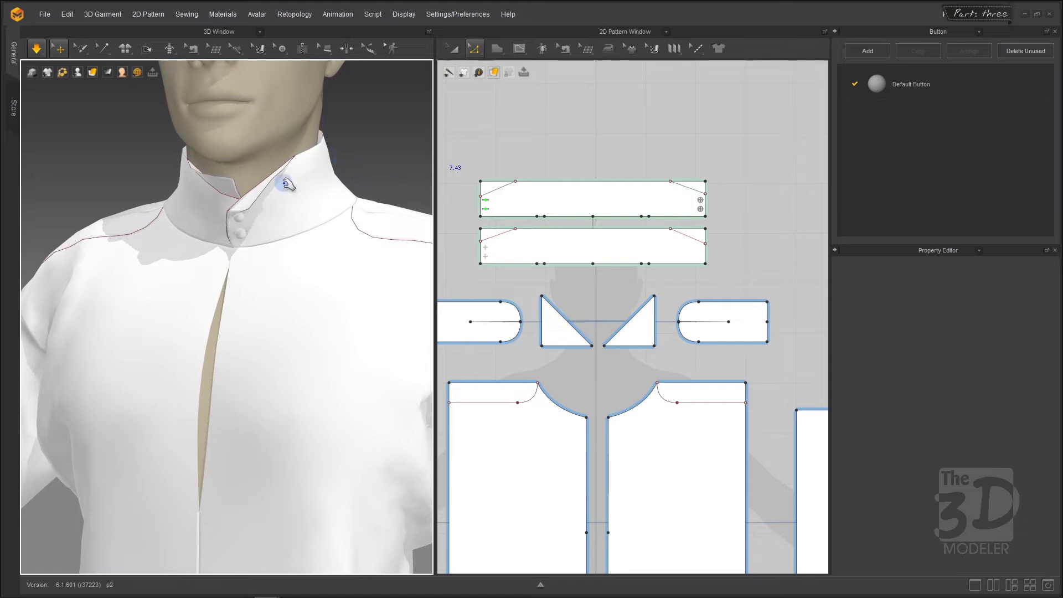
click(232, 184)
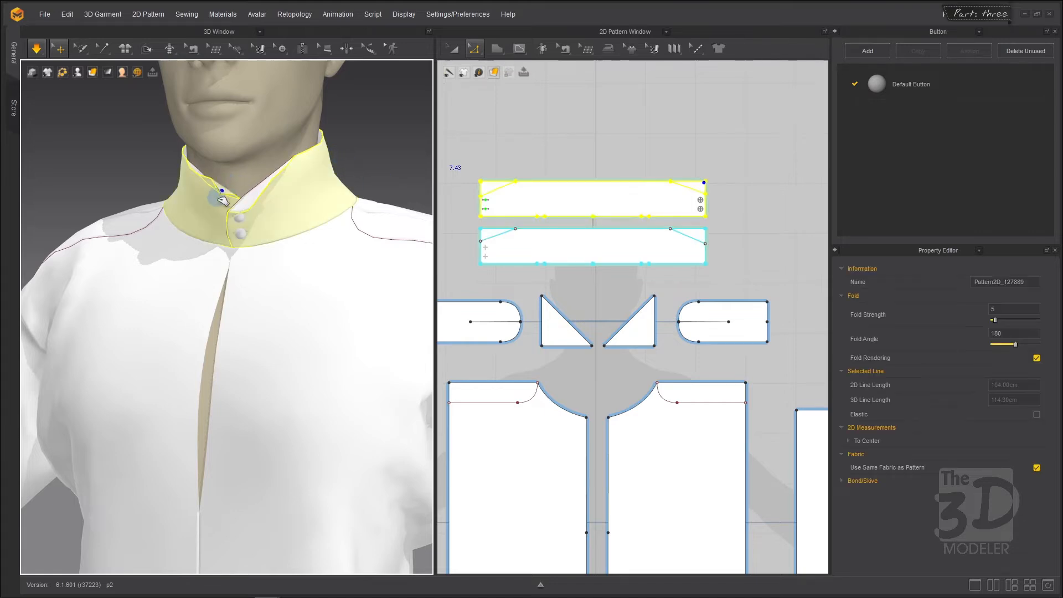
click(342, 133)
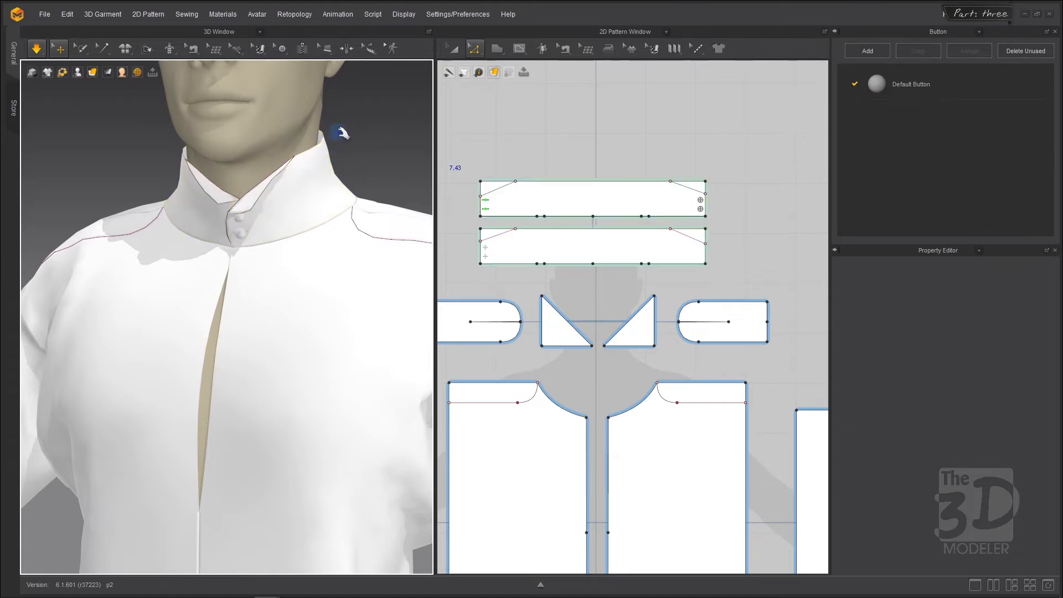
right_drag(366, 130, 436, 145)
key(space)
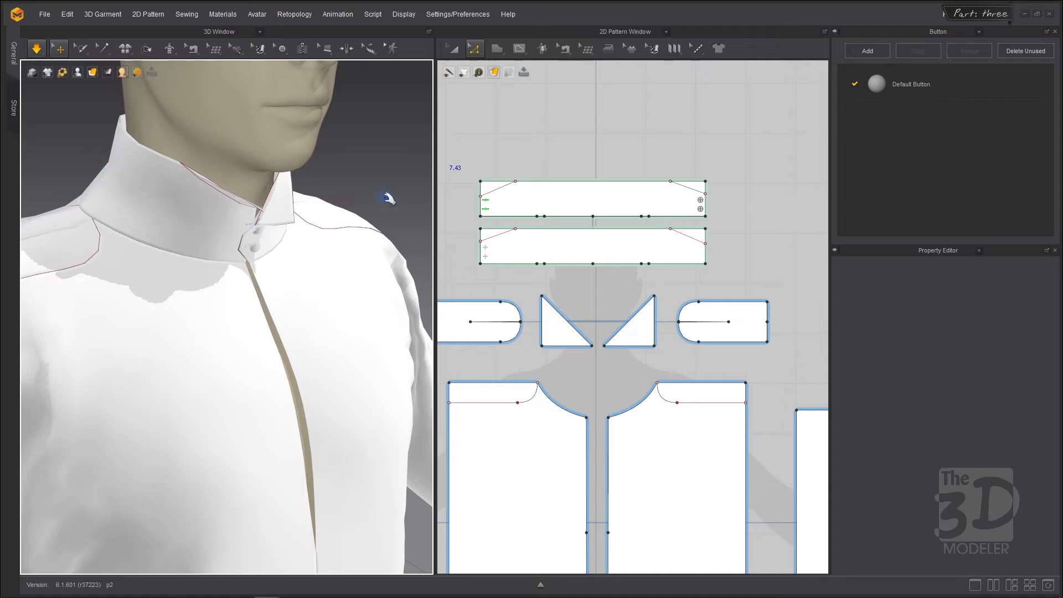
scroll(390, 183, down, 5)
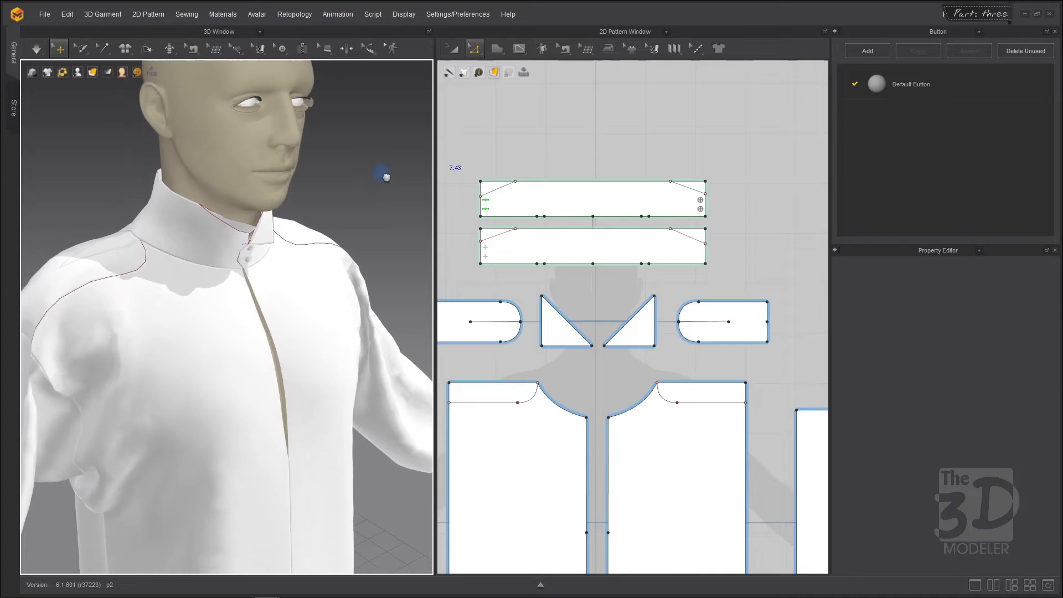
key(space)
right_drag(404, 161, 323, 181)
right_drag(337, 186, 403, 175)
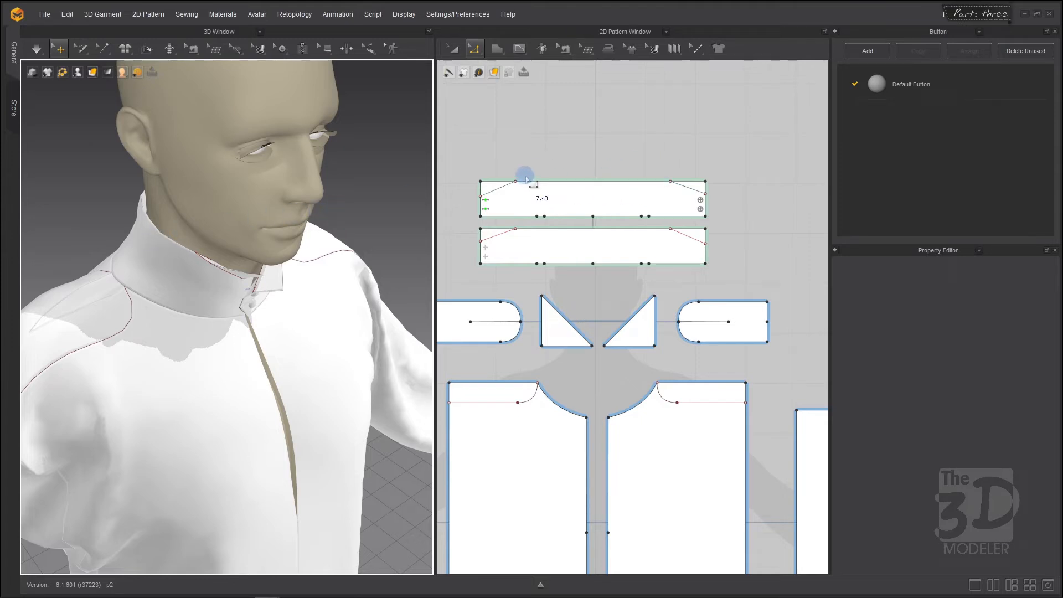
Delete the two pattern points where the diagonal internal lines meet the long upper edge of the upper collar.
scroll(473, 175, up, 2)
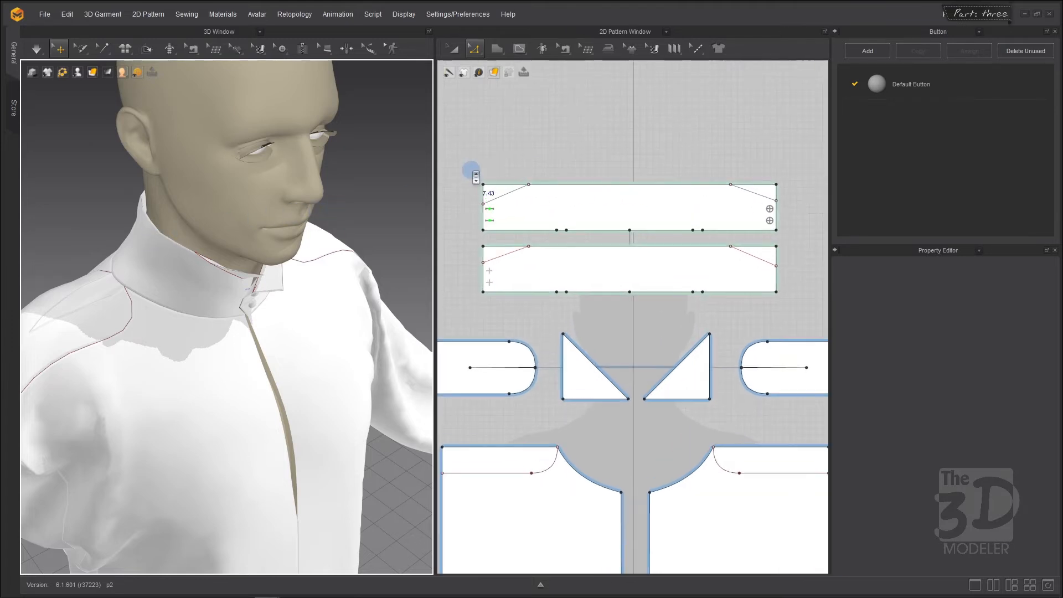
right_click(529, 187)
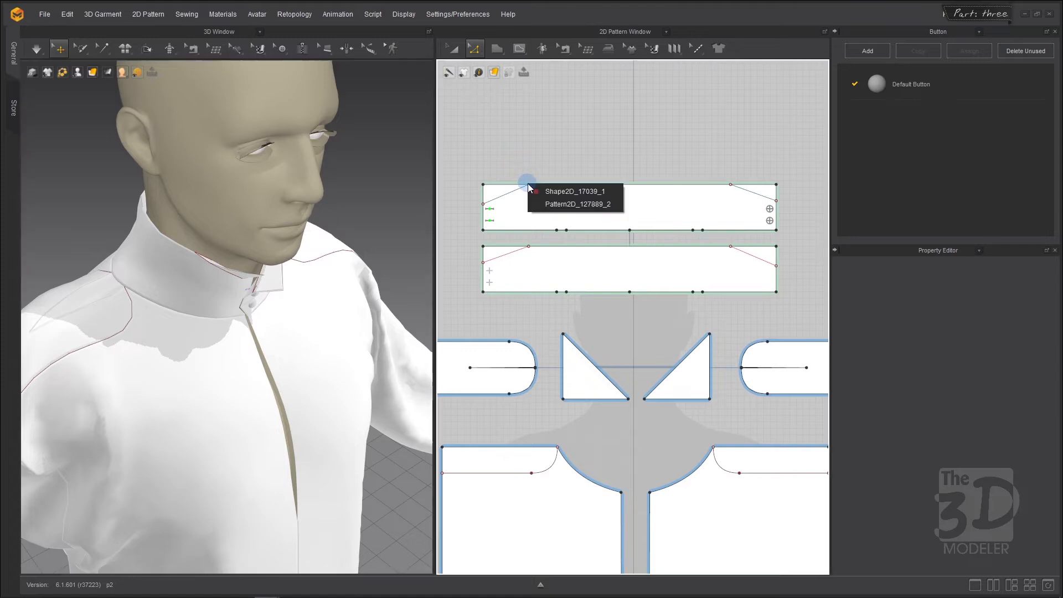
click(553, 203)
click(534, 141)
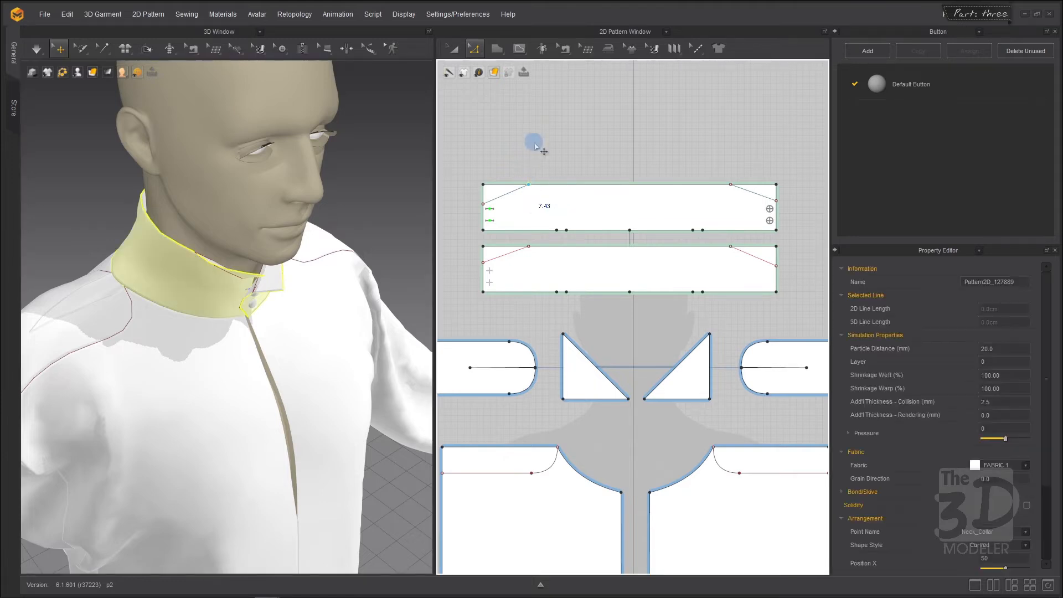
click(731, 184)
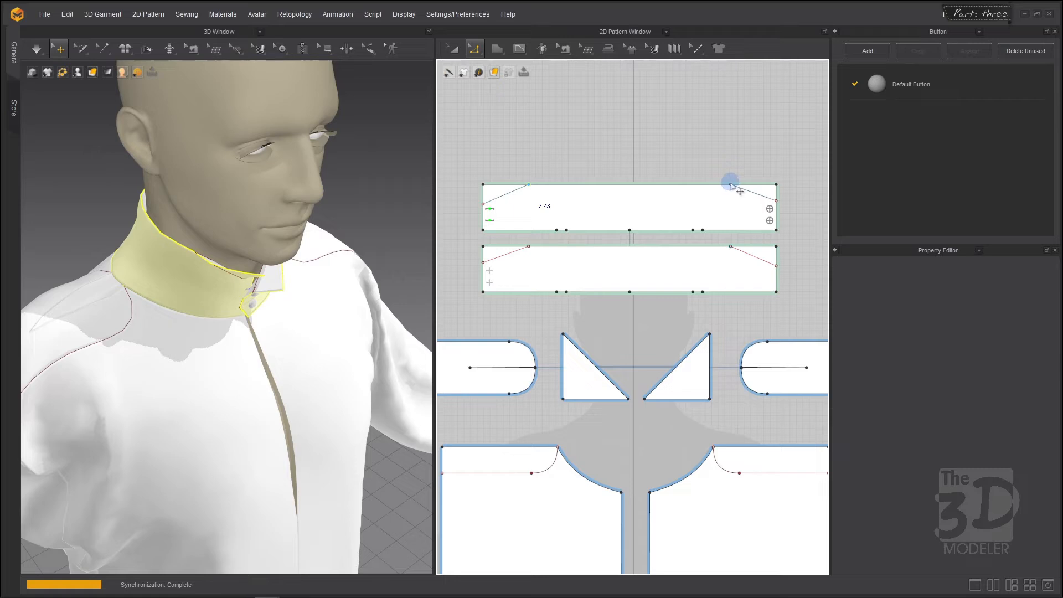
click(731, 185)
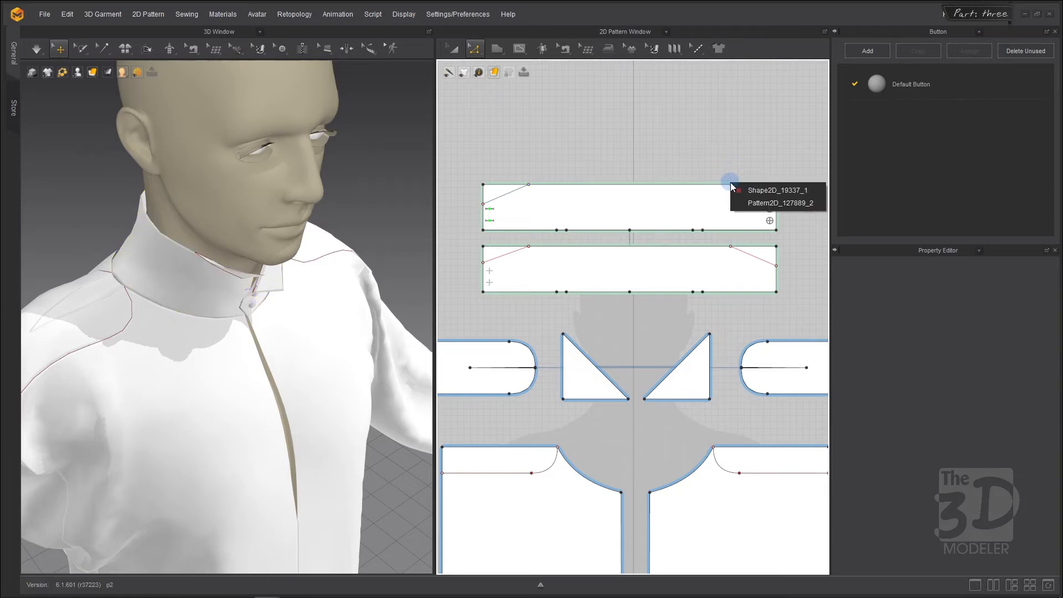
click(754, 203)
click(631, 161)
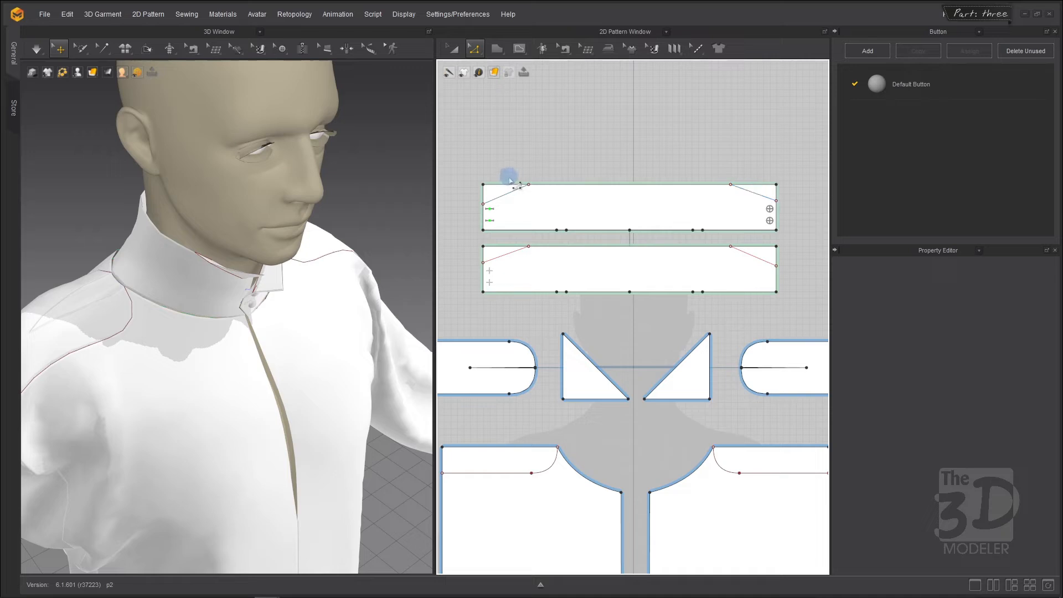
Remove the linked editing between the upper collar pattern and its cloned layer.
click(453, 49)
click(638, 216)
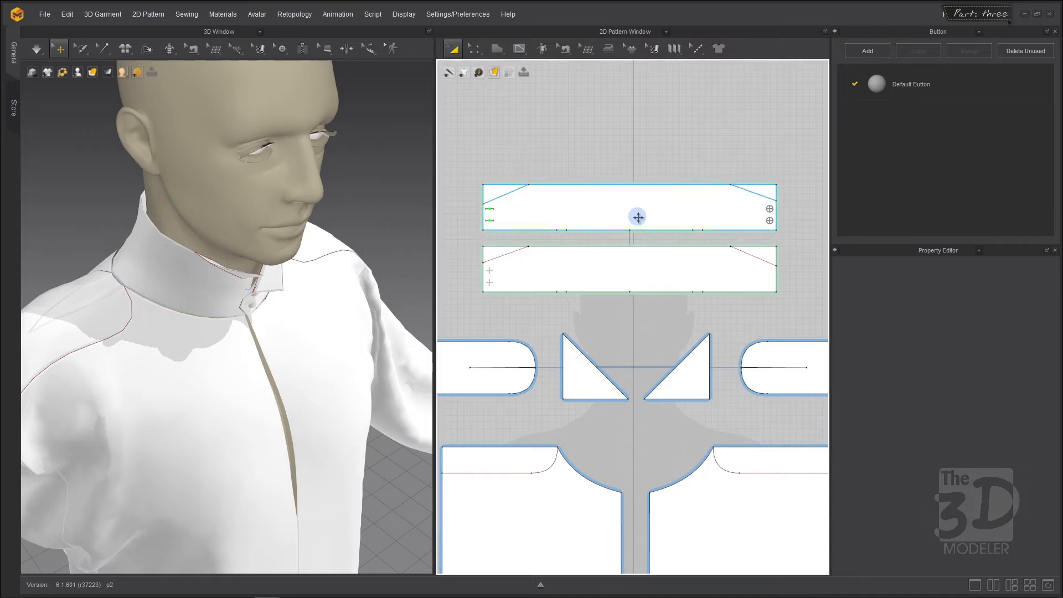
right_click(588, 196)
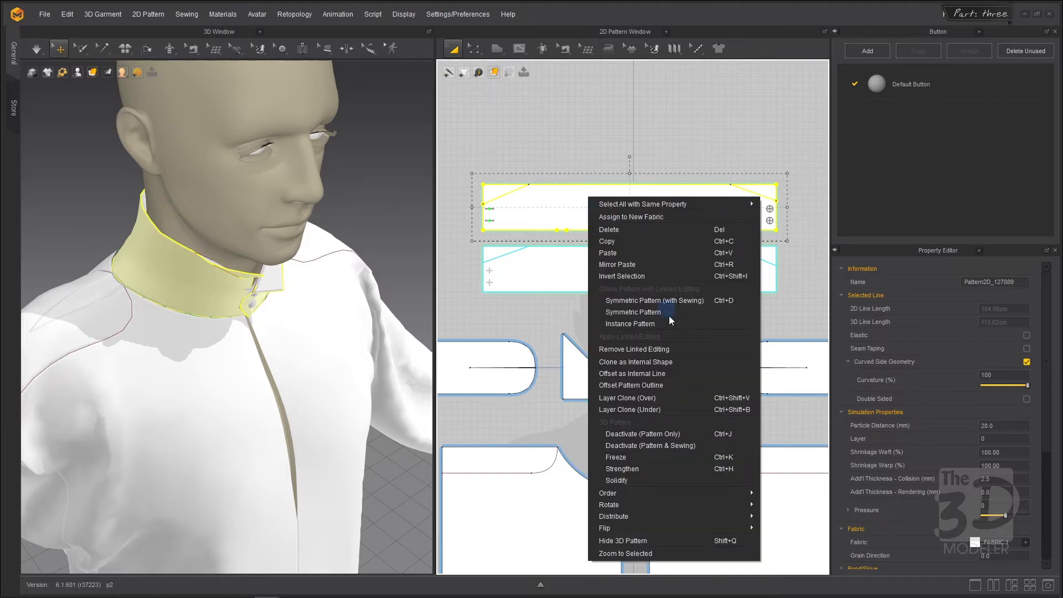
click(656, 348)
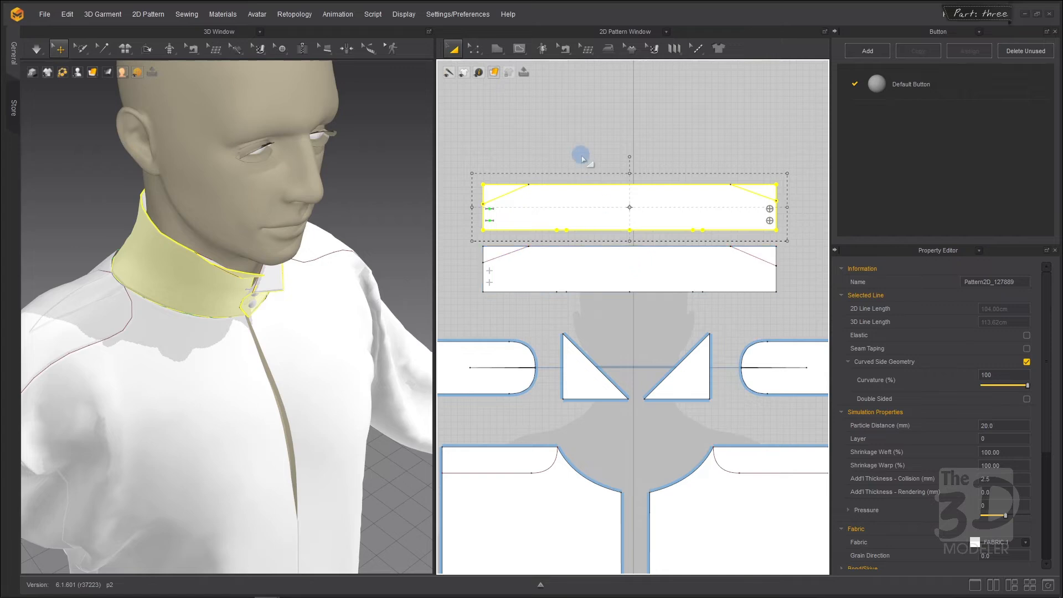
Merge the two collar patterns along their 45 cm long upper edges.
click(472, 48)
click(497, 74)
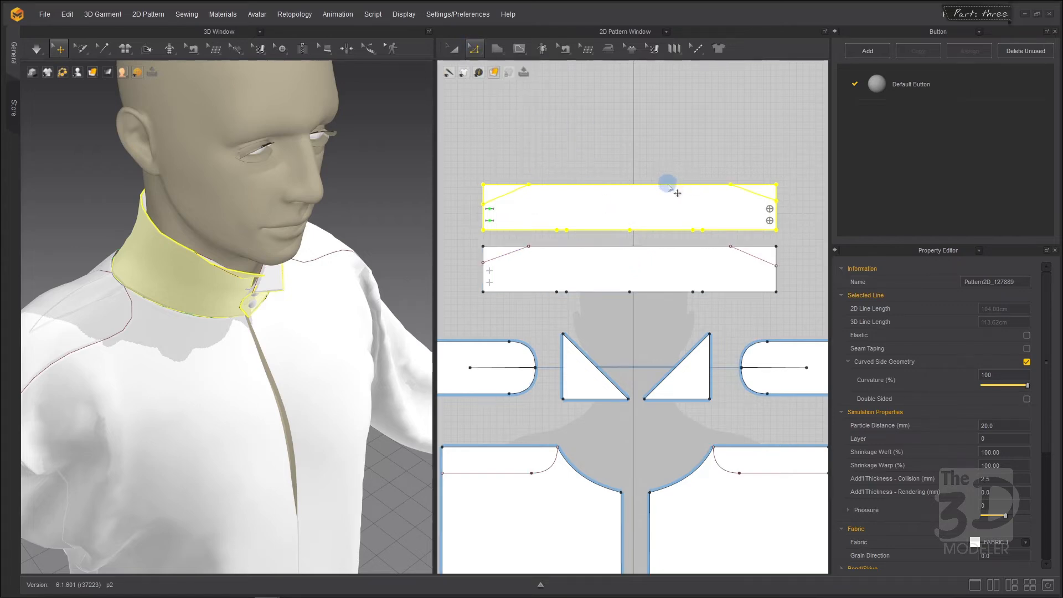
click(669, 183)
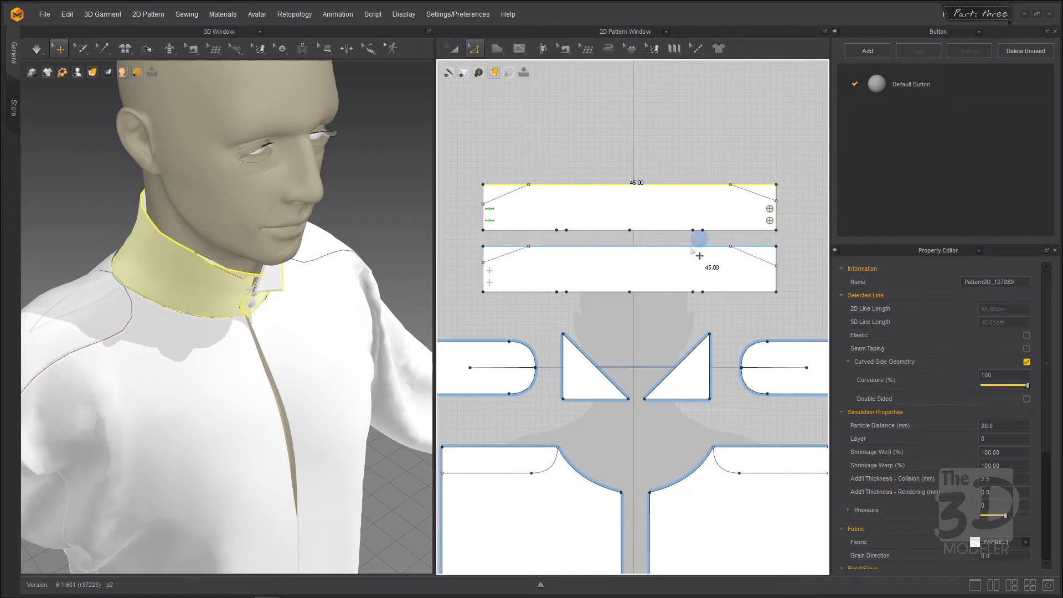
shift+click(656, 248)
right_click(657, 250)
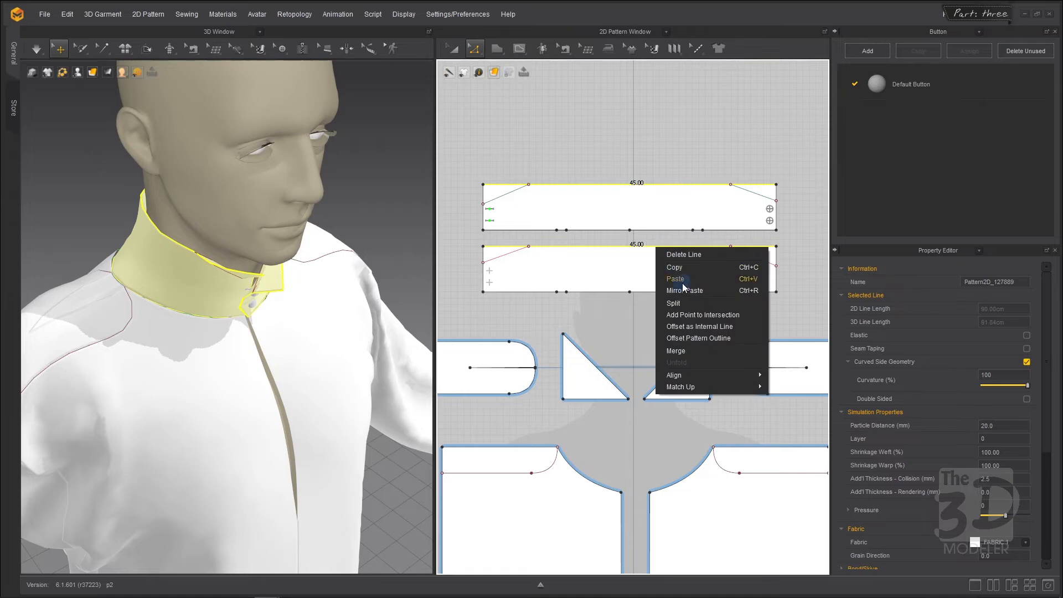
click(676, 351)
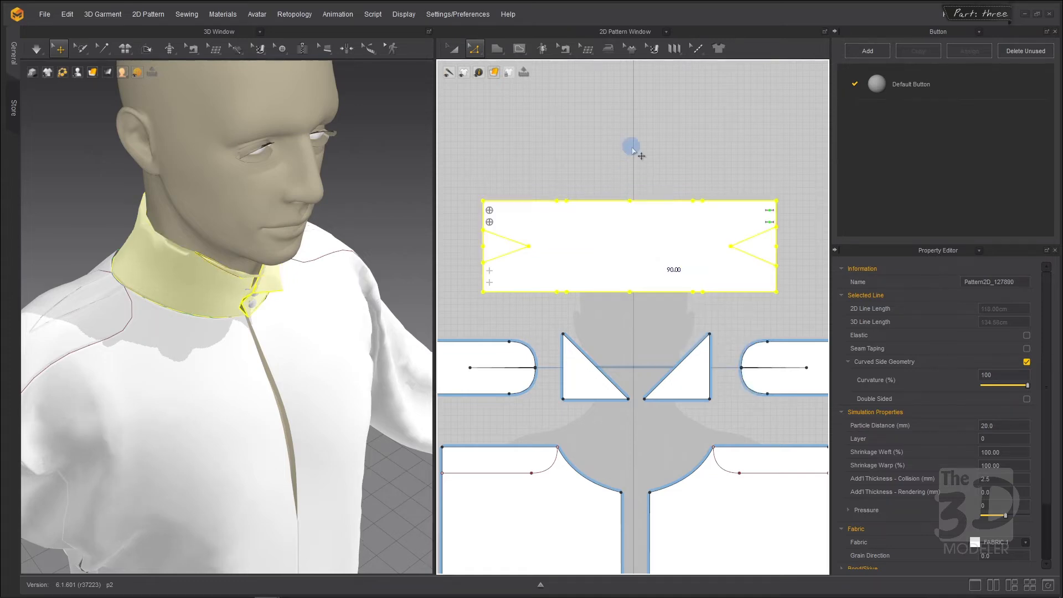
Draw a 45 cm horizontal internal line across the middle of the merged collar pattern and simulate the garment.
mouse_move(387, 184)
right_down()
mouse_move(249, 159)
mouse_move(366, 177)
mouse_move(408, 166)
mouse_move(372, 170)
right_up()
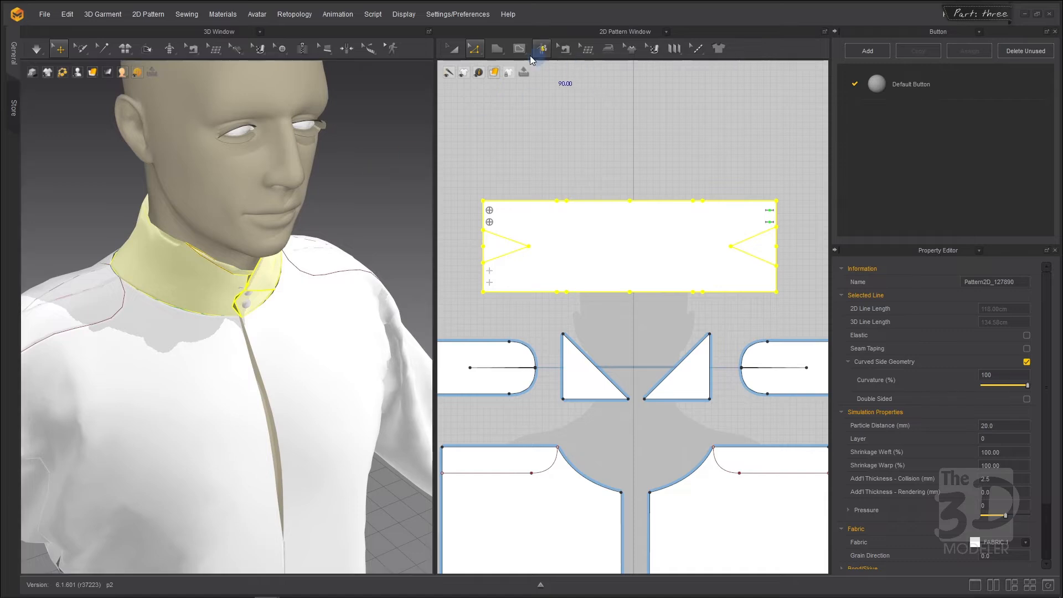
click(514, 51)
click(553, 70)
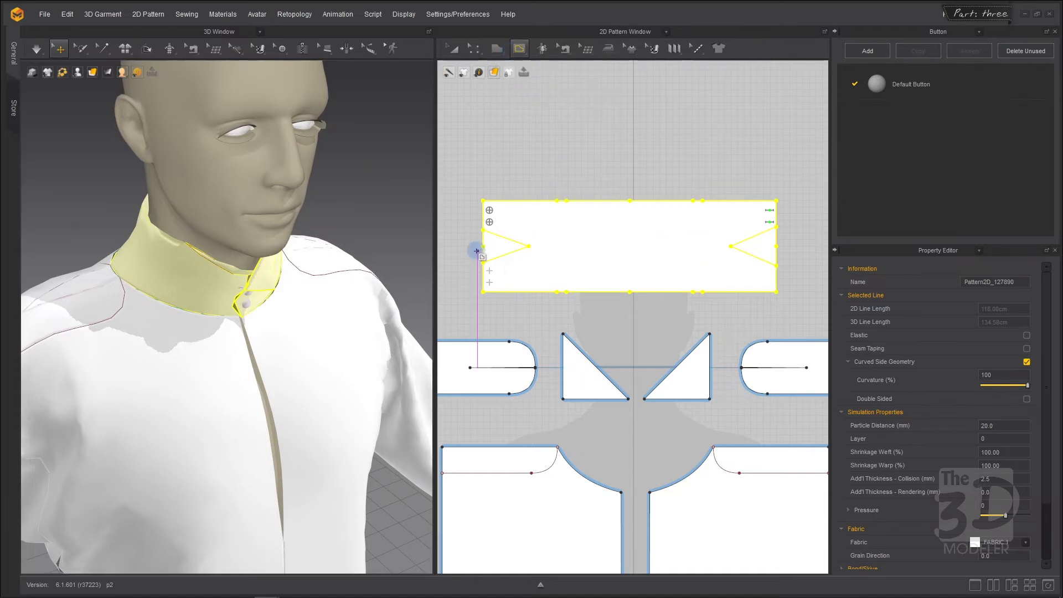
click(776, 246)
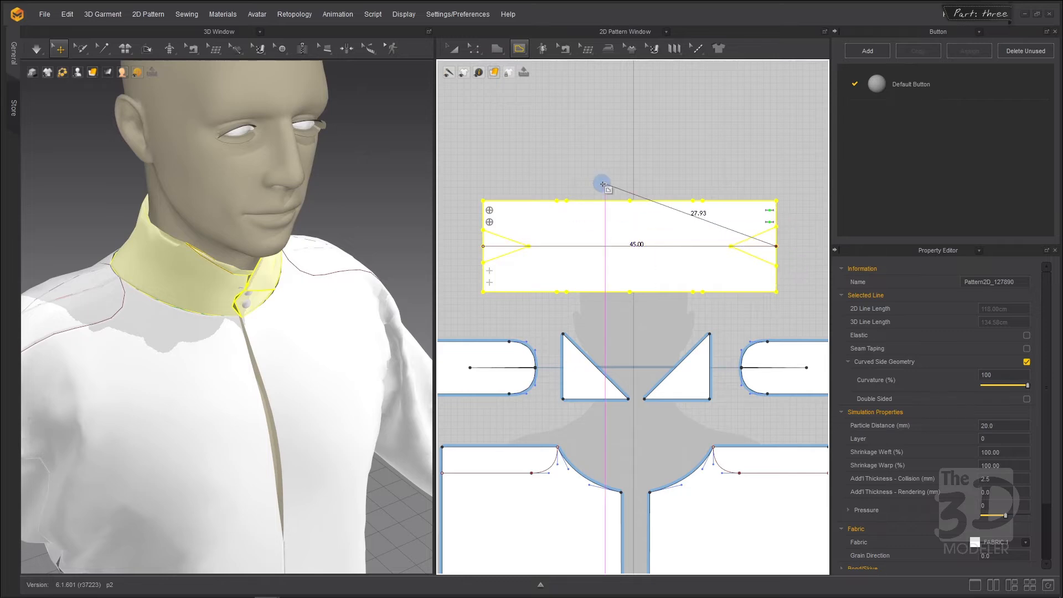
key(Return)
right_drag(393, 149, 375, 135)
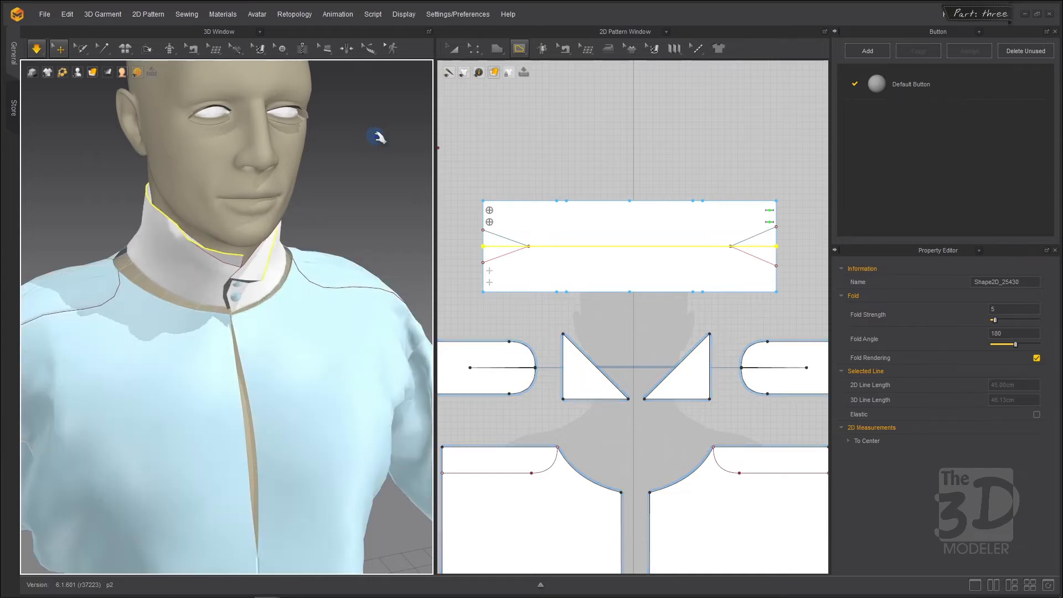
key(space)
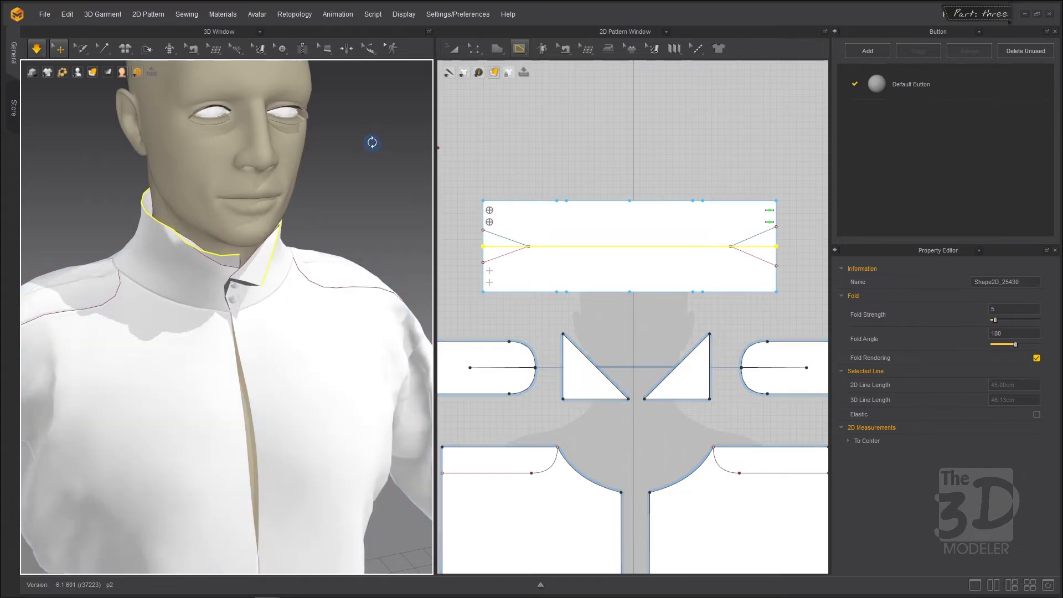
Simulate the garment in short bursts and pull the collar's front corner down beside the buttons.
mouse_move(372, 142)
right_down()
mouse_move(314, 134)
mouse_move(208, 151)
mouse_move(374, 156)
right_up()
key(space)
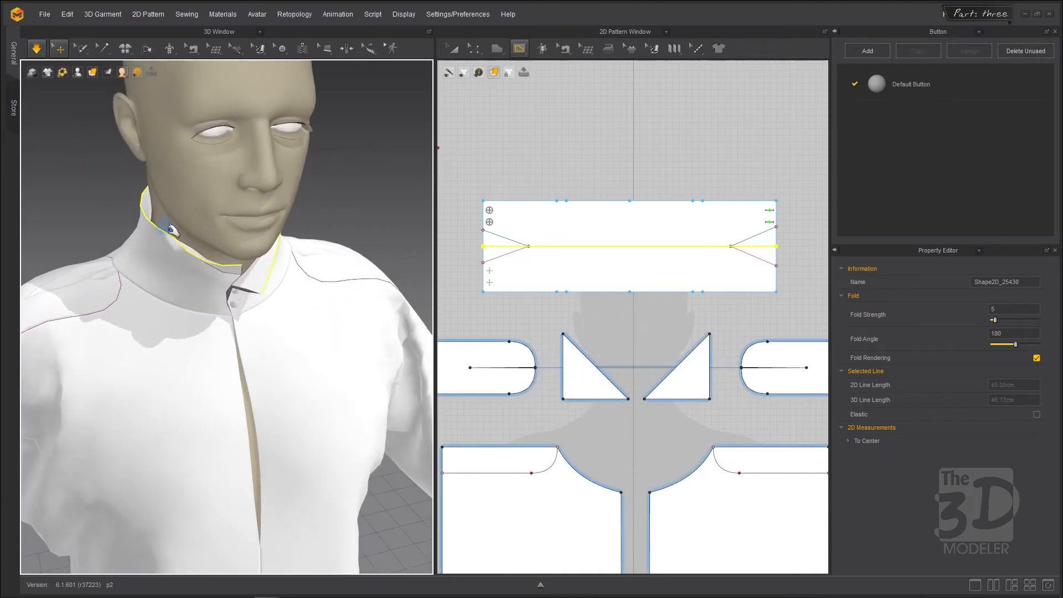
key(space)
right_drag(356, 205, 378, 170)
key(space)
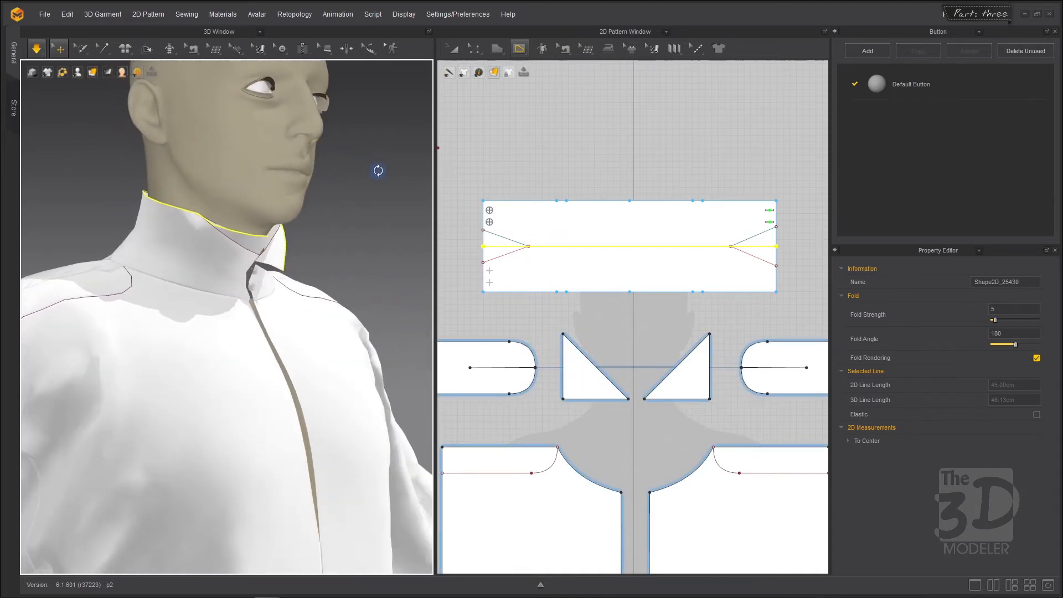
drag(253, 240, 260, 280)
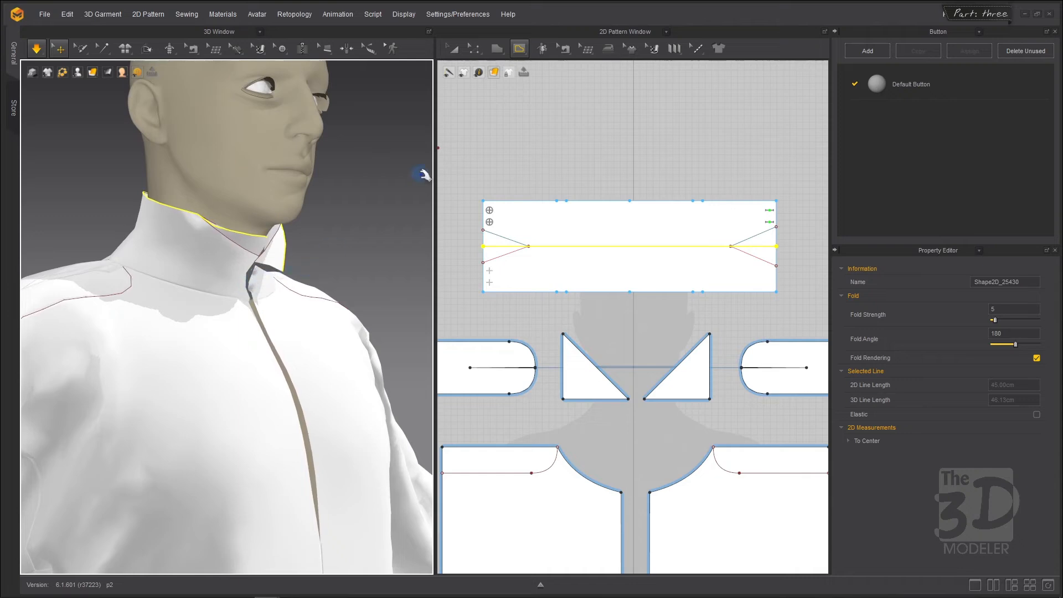
mouse_move(369, 232)
right_down()
mouse_move(310, 230)
mouse_move(332, 254)
mouse_move(364, 249)
right_up()
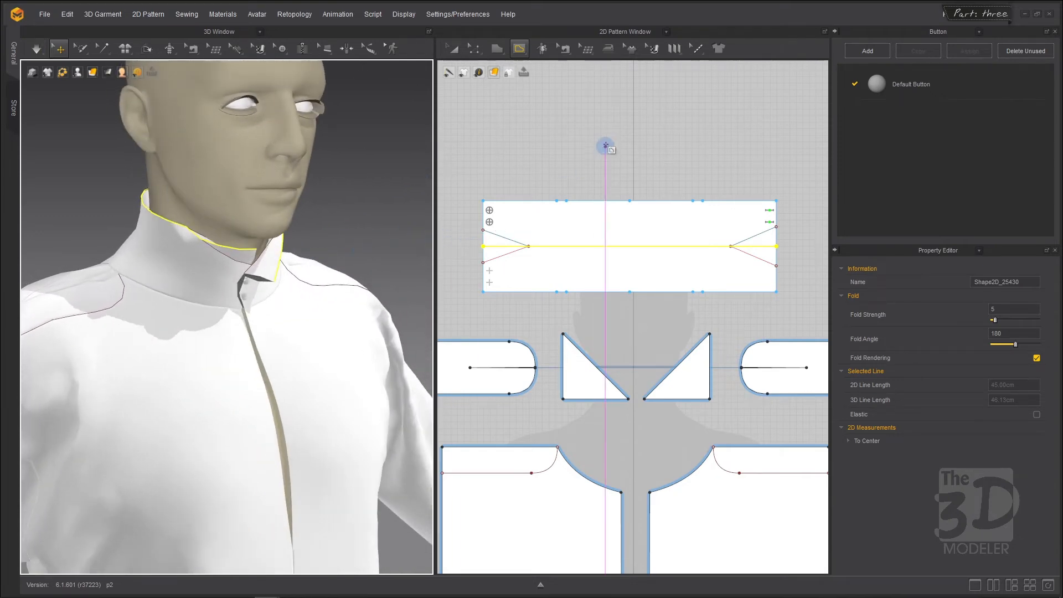
Free-sew the upper 7 cm half of the merged collar's left short edge to its lower half, starting from the top corner.
click(563, 50)
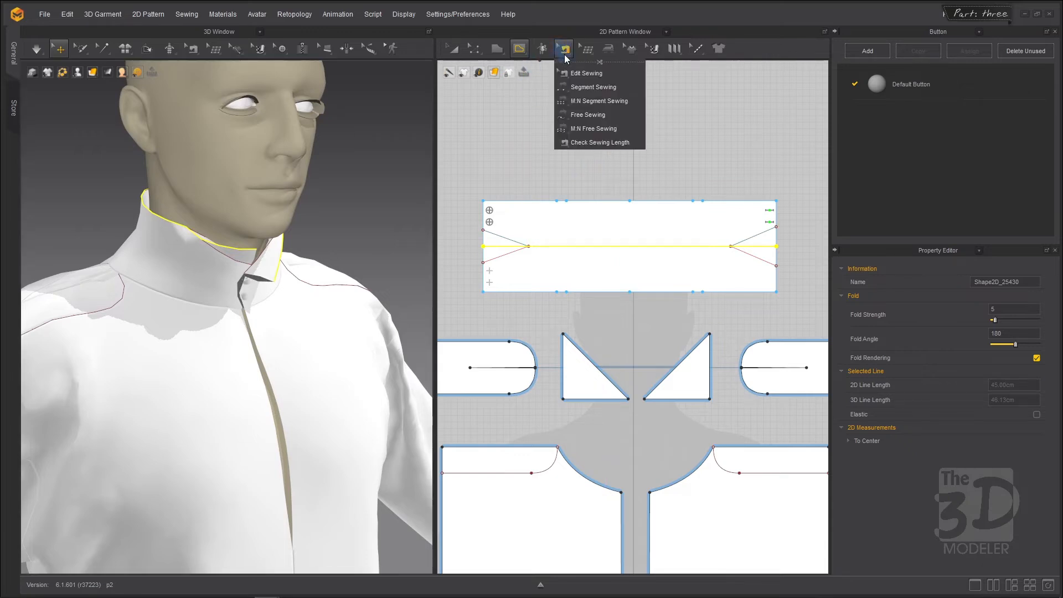
click(577, 115)
scroll(479, 244, up, 2)
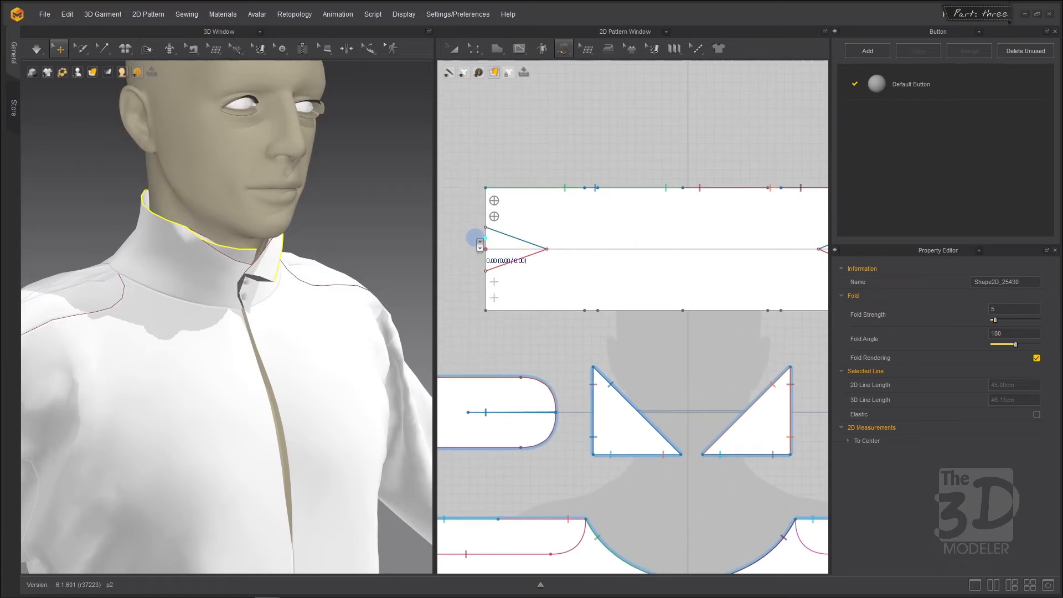
click(485, 249)
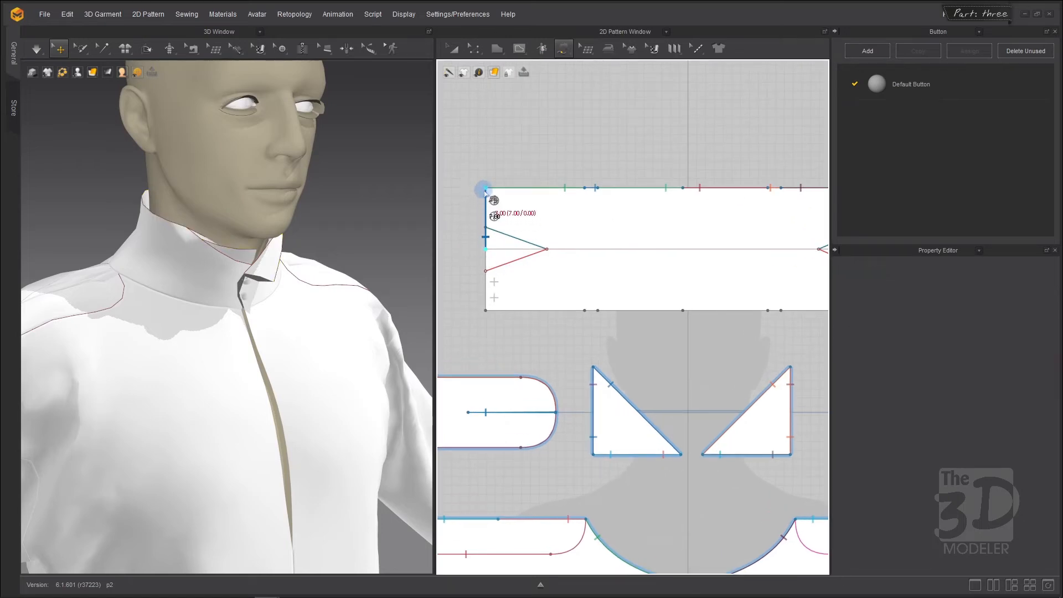
click(564, 55)
click(486, 248)
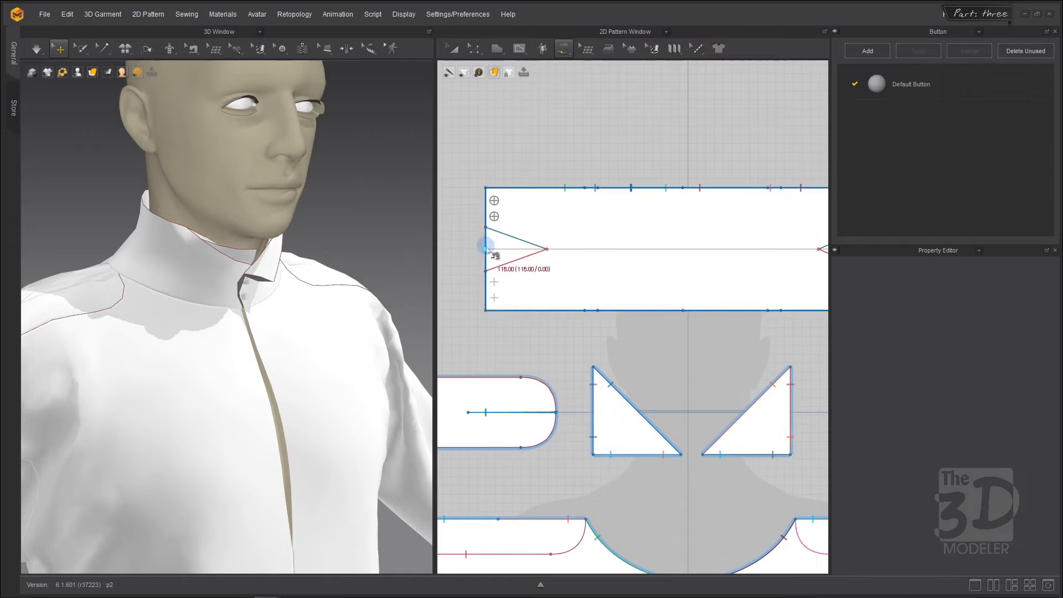
click(485, 187)
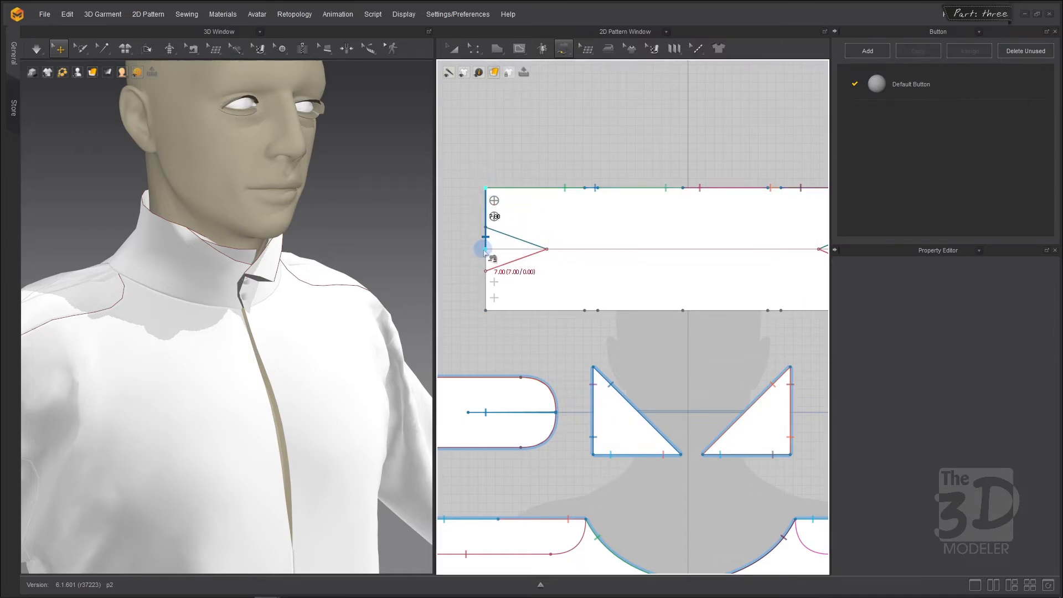
click(485, 310)
Free-sew the two 7 cm halves of the merged collar's right short edge together, meeting at the central internal line.
scroll(454, 280, down, 3)
scroll(726, 238, up, 4)
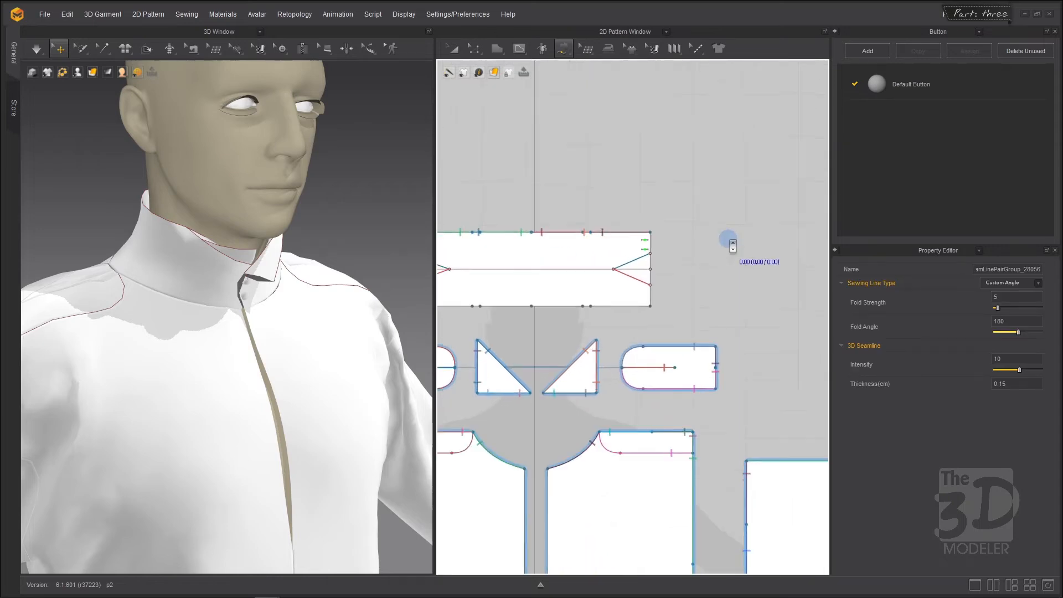
click(568, 299)
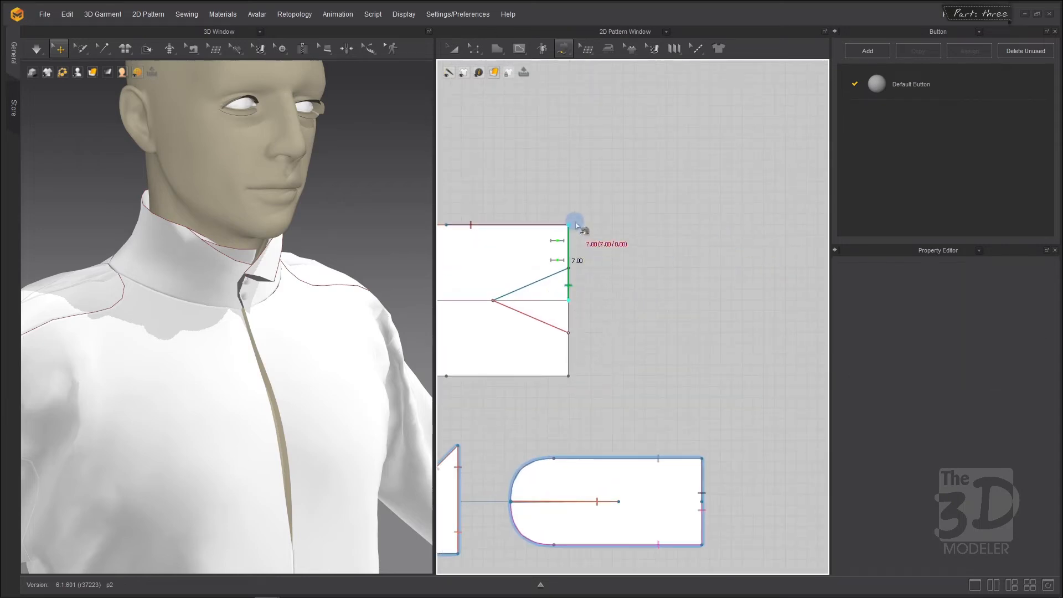
click(569, 225)
click(569, 300)
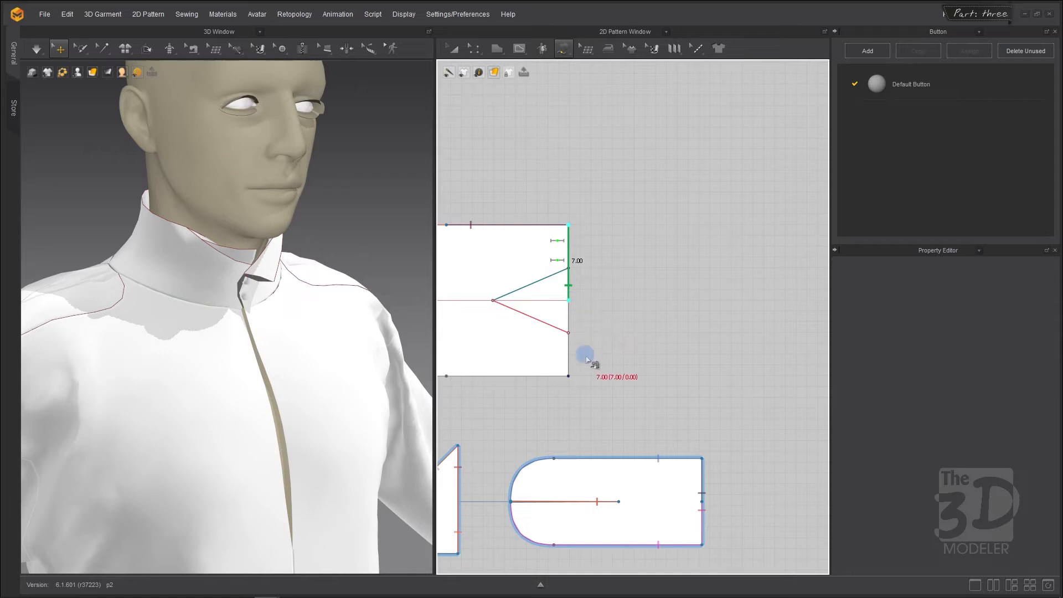
click(569, 372)
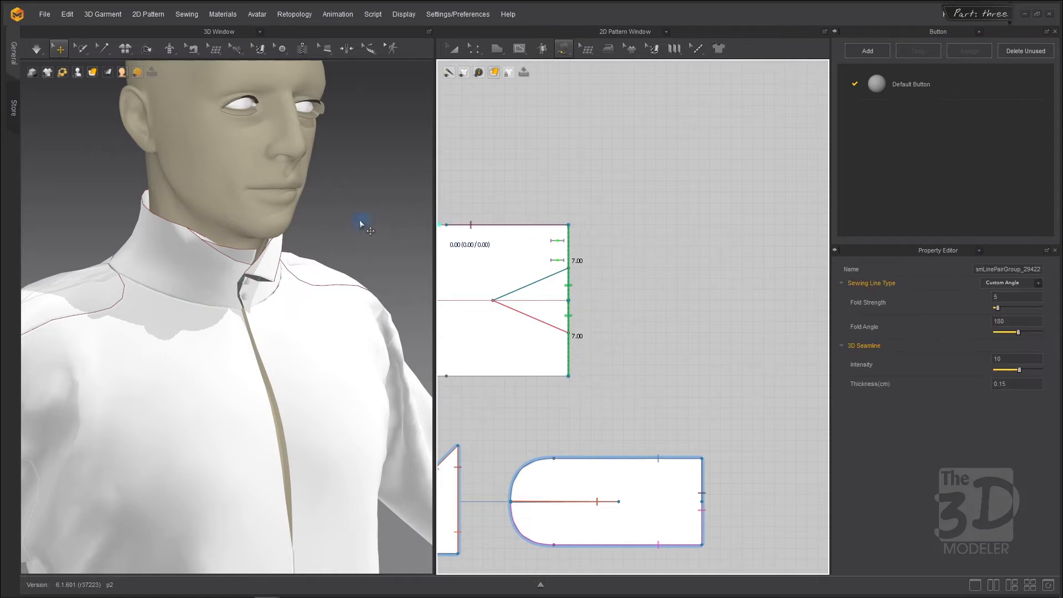
Simulate the new collar end seams and pull the front corner on the wearer's right down and outward.
key(space)
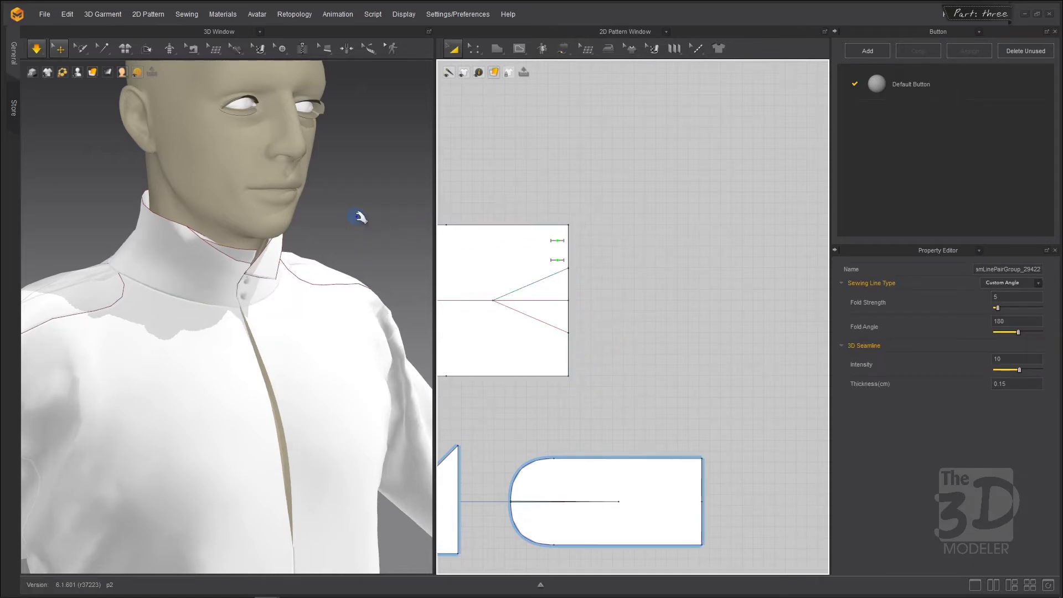
key(space)
right_drag(356, 217, 299, 197)
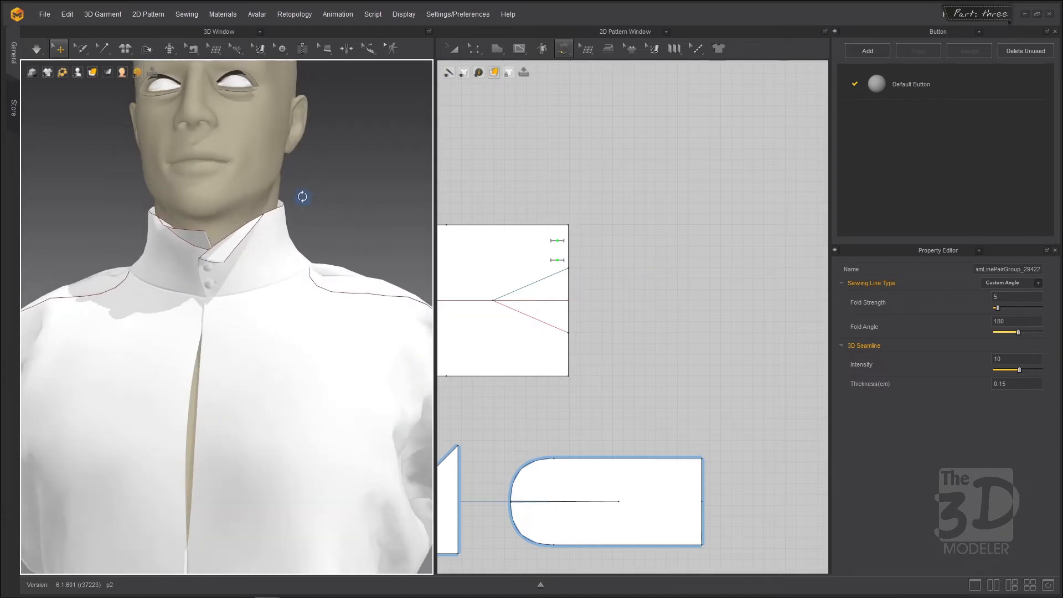
key(space)
drag(200, 241, 186, 265)
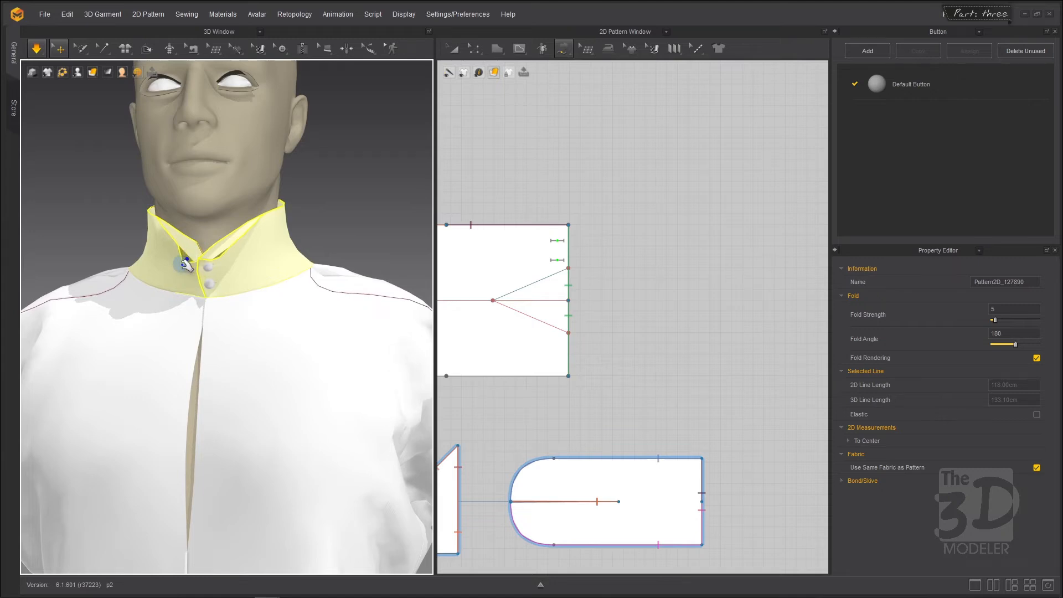
click(349, 218)
Tug the collar front just above the buttons into shape while simulating, and stop the simulation.
right_drag(349, 185, 399, 195)
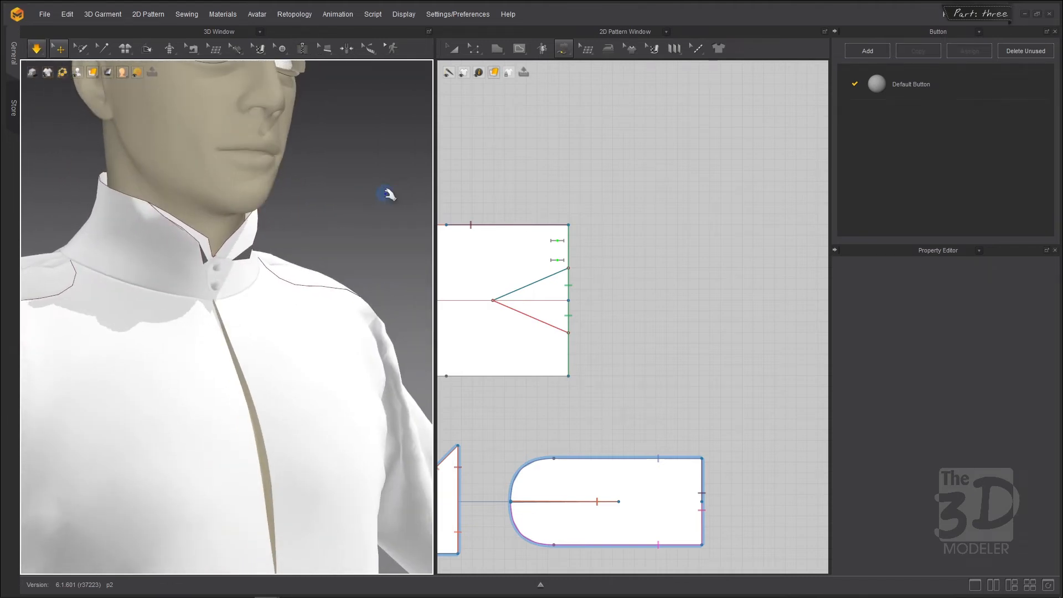
click(211, 263)
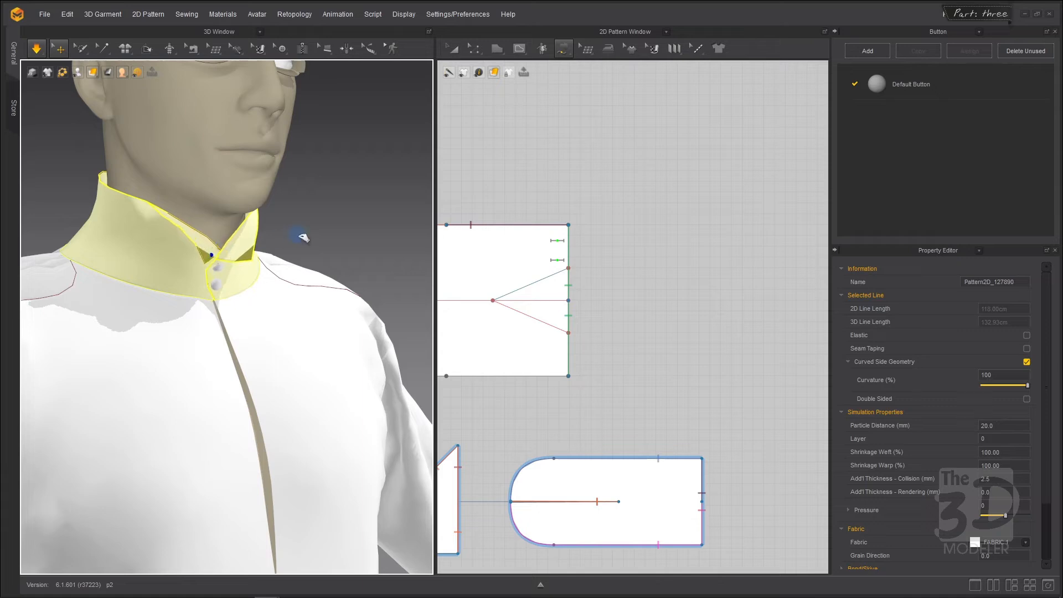
click(321, 235)
mouse_move(330, 237)
right_down()
mouse_move(218, 235)
mouse_move(342, 250)
right_up()
key(space)
scroll(360, 204, down, 5)
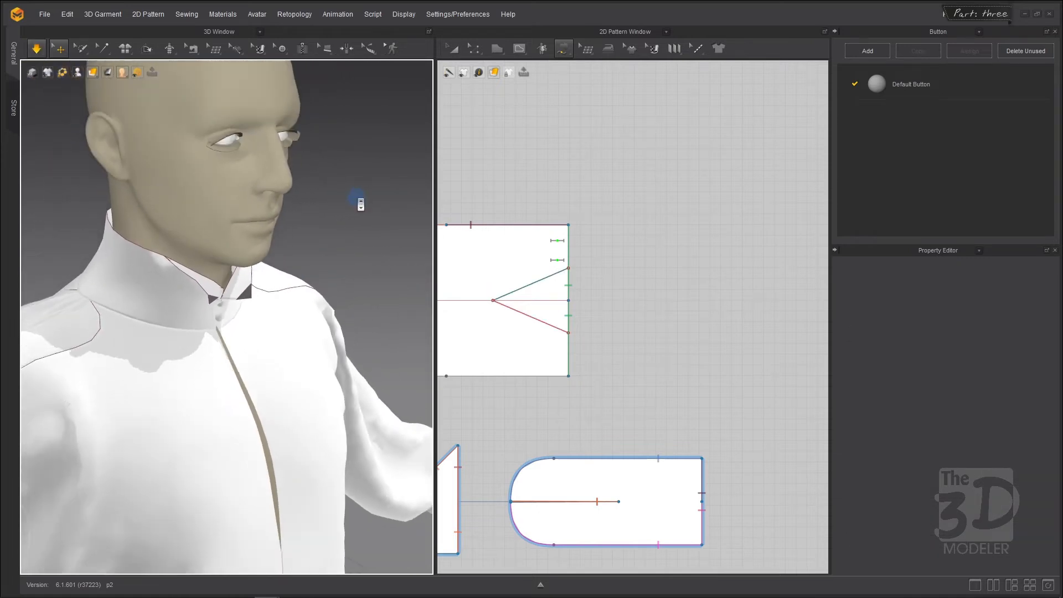
key(space)
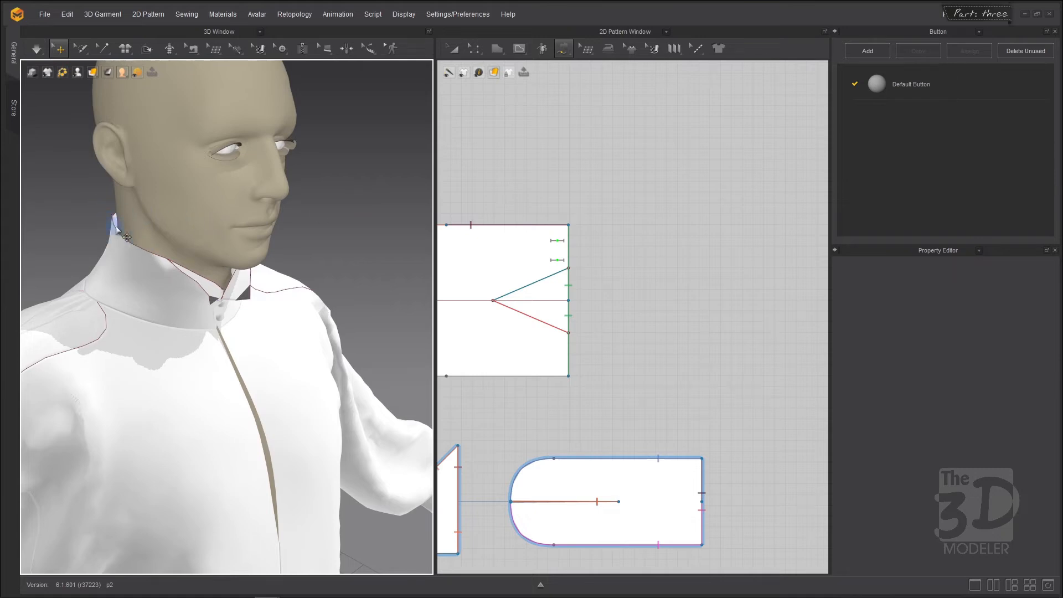
Offset the collar's central internal line upward as two internal lines spaced 0.1 cm apart, extended to the pattern edges.
click(687, 264)
scroll(687, 264, down, 4)
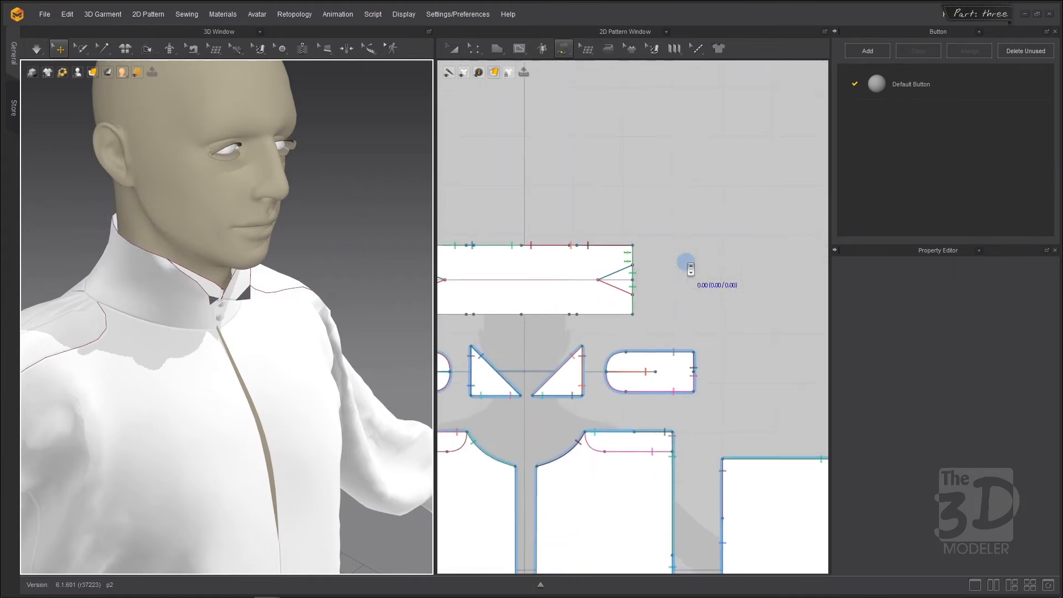
scroll(447, 291, up, 3)
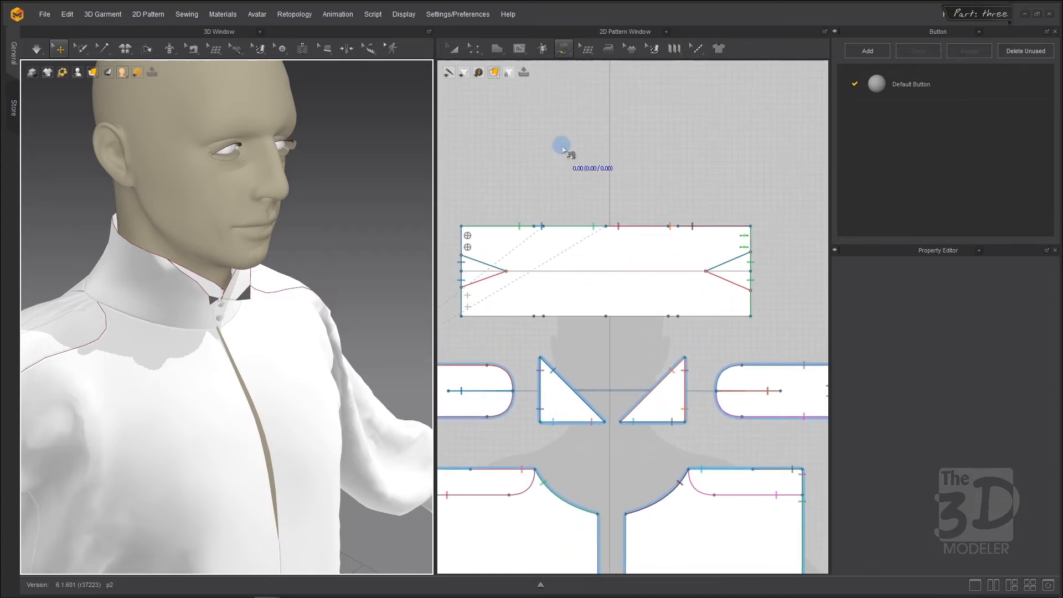
click(475, 54)
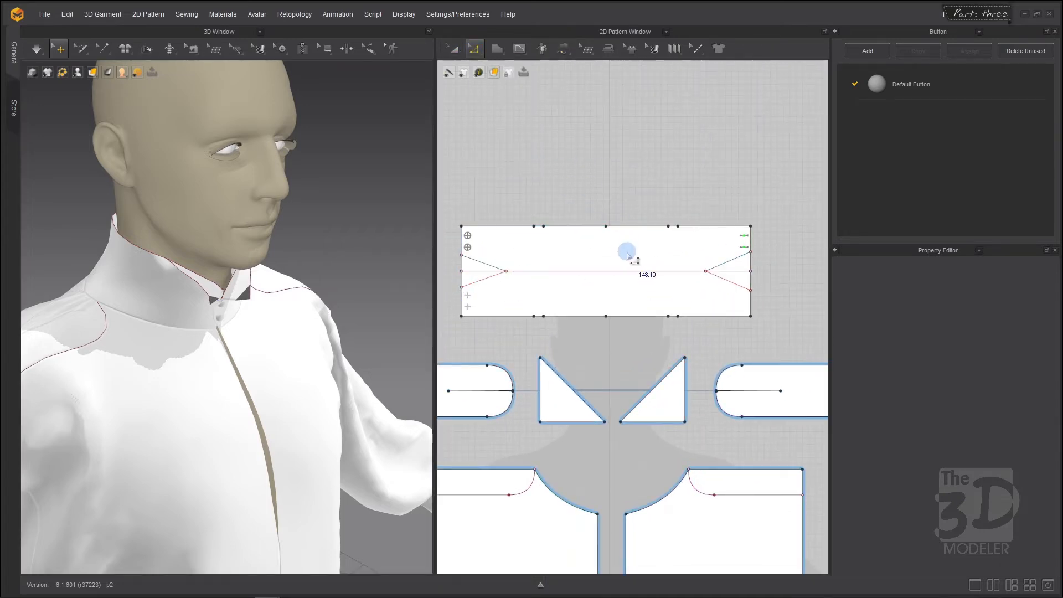
scroll(606, 262, up, 2)
click(605, 275)
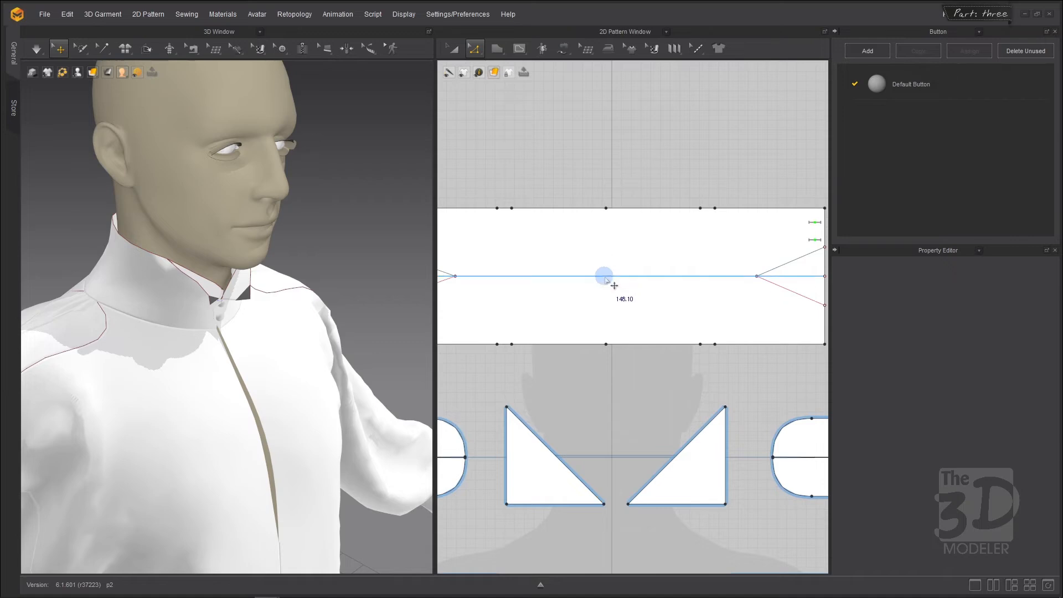
click(606, 275)
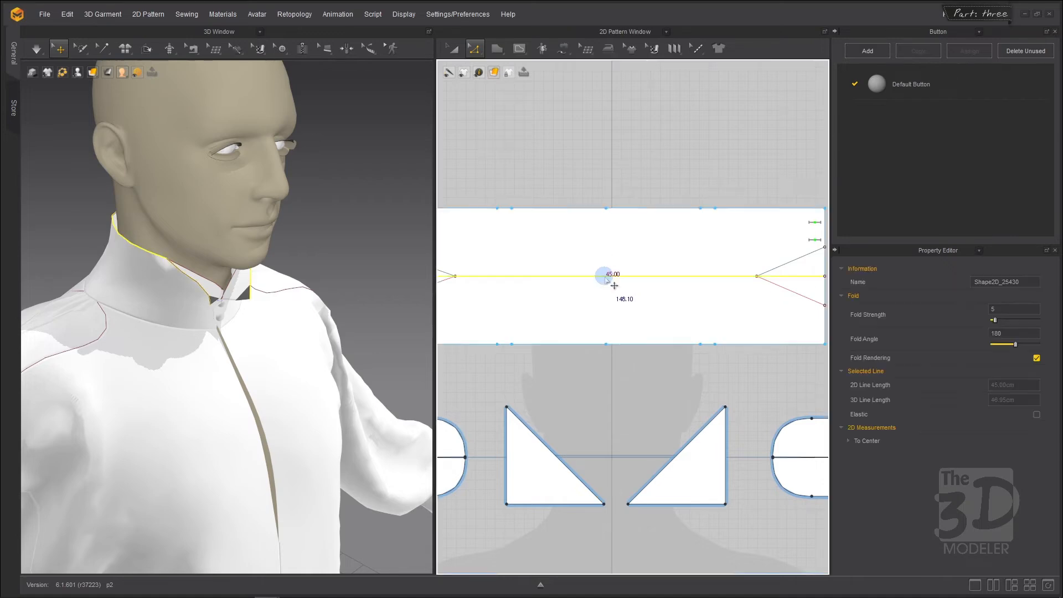
scroll(605, 277, down, 2)
scroll(604, 276, up, 3)
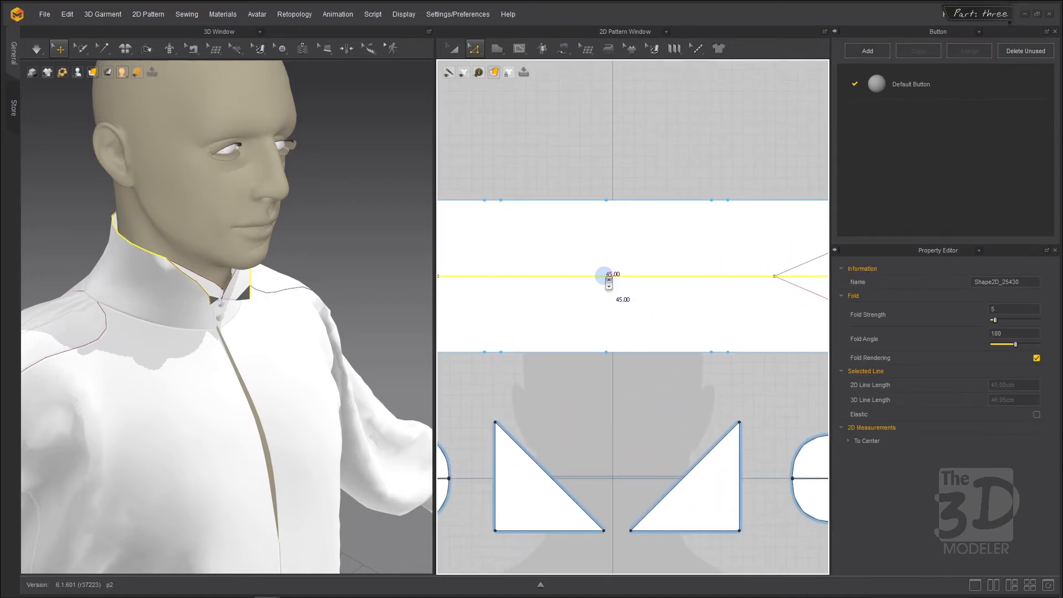
right_click(607, 279)
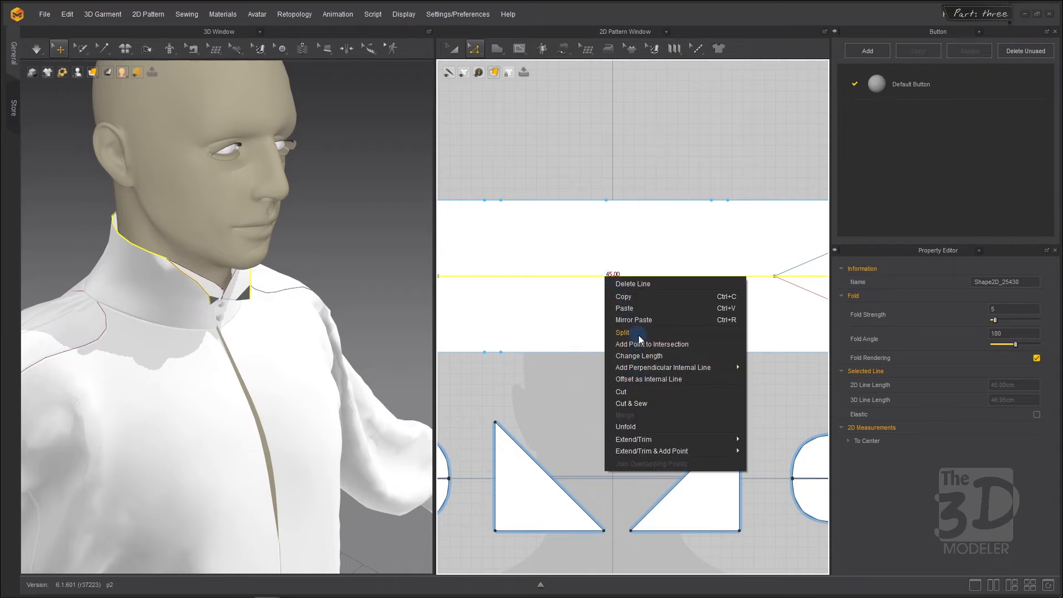
click(657, 379)
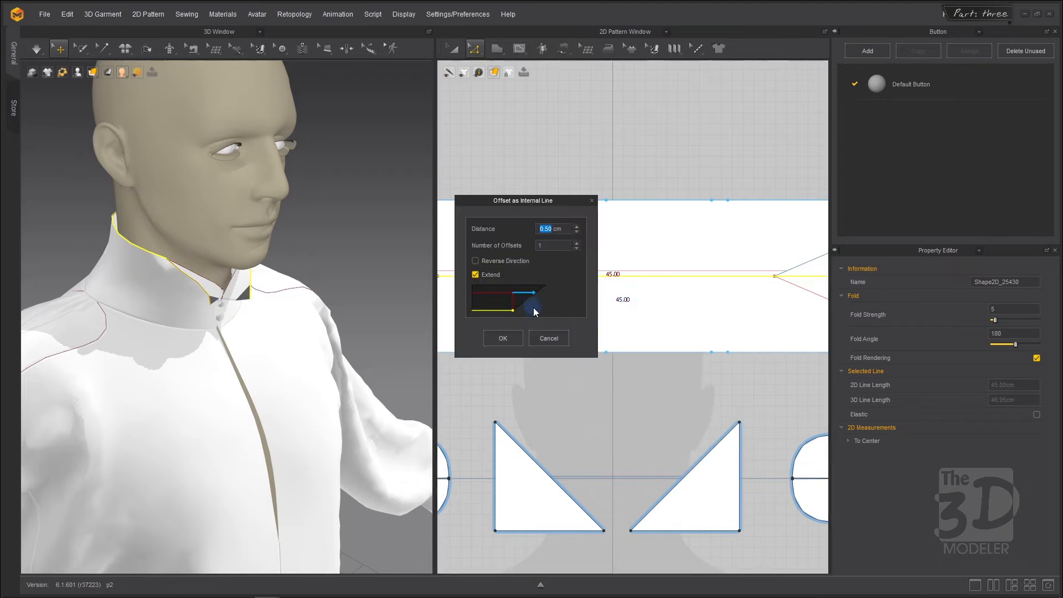
text(0.1)
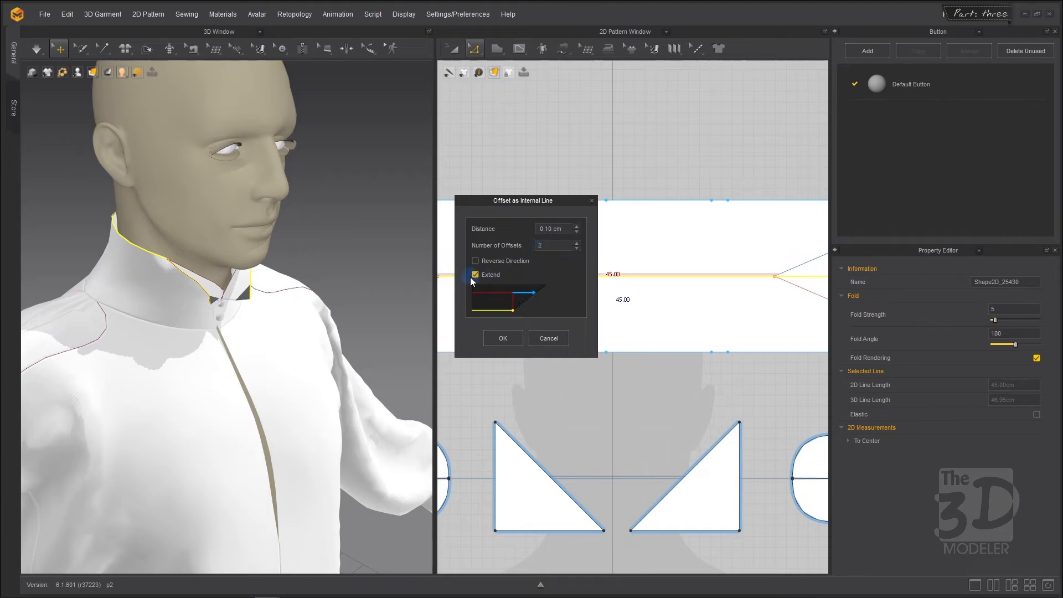
click(503, 338)
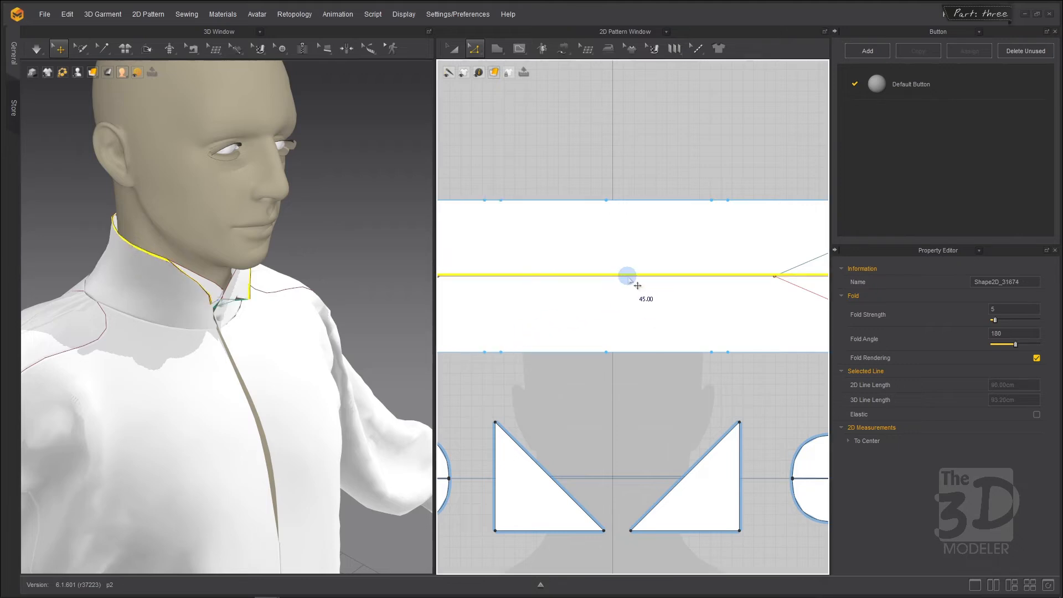
Offset the collar's central internal line downward in the reverse direction as two internal lines spaced 0.10 cm apart.
scroll(612, 277, down, 3)
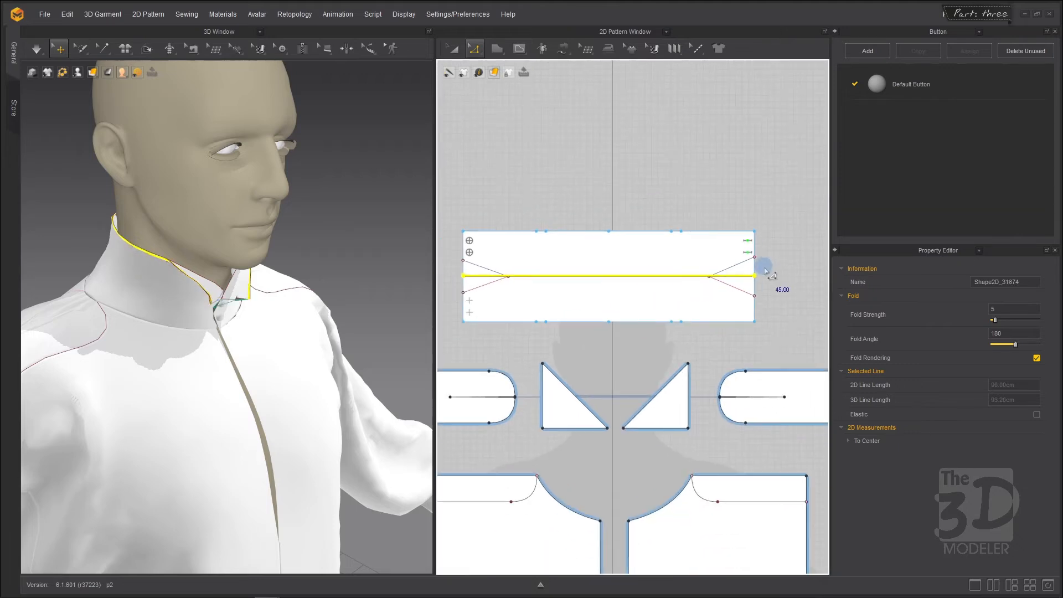
scroll(767, 266, up, 4)
scroll(768, 271, up, 1)
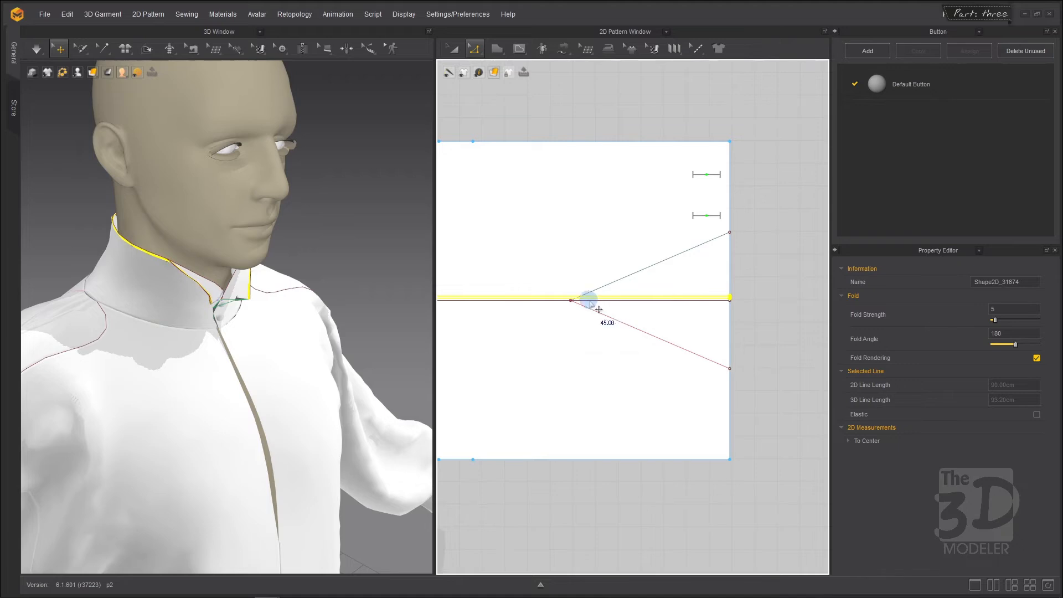
scroll(493, 305, up, 2)
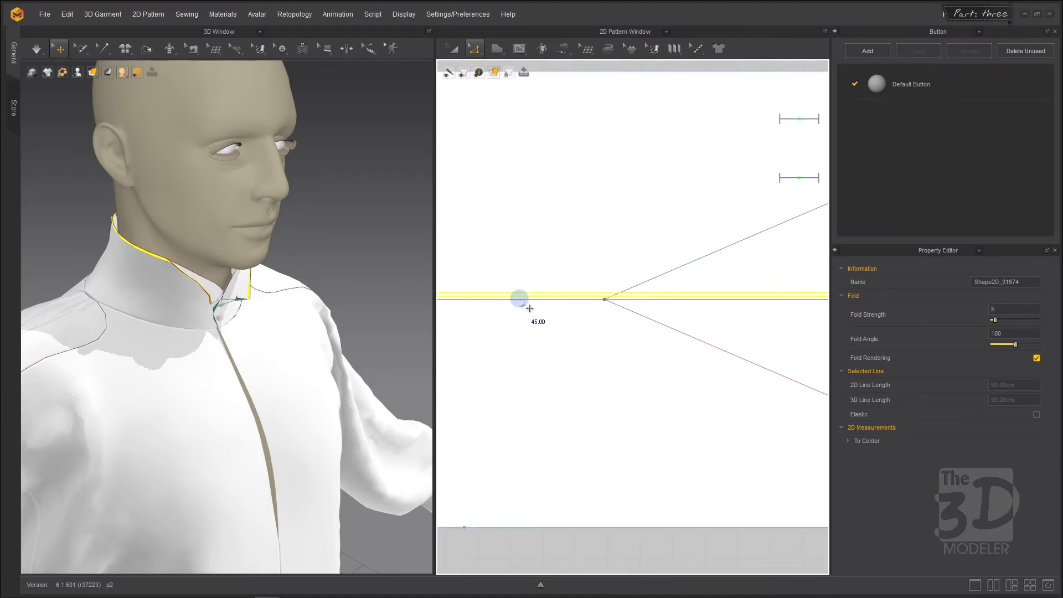
click(521, 301)
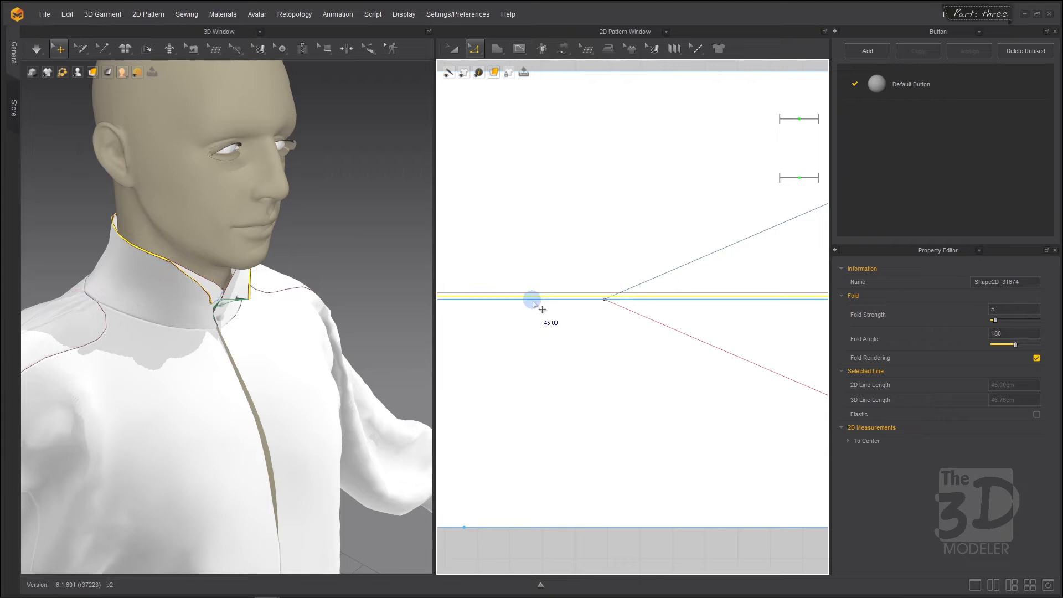
click(532, 302)
right_click(533, 302)
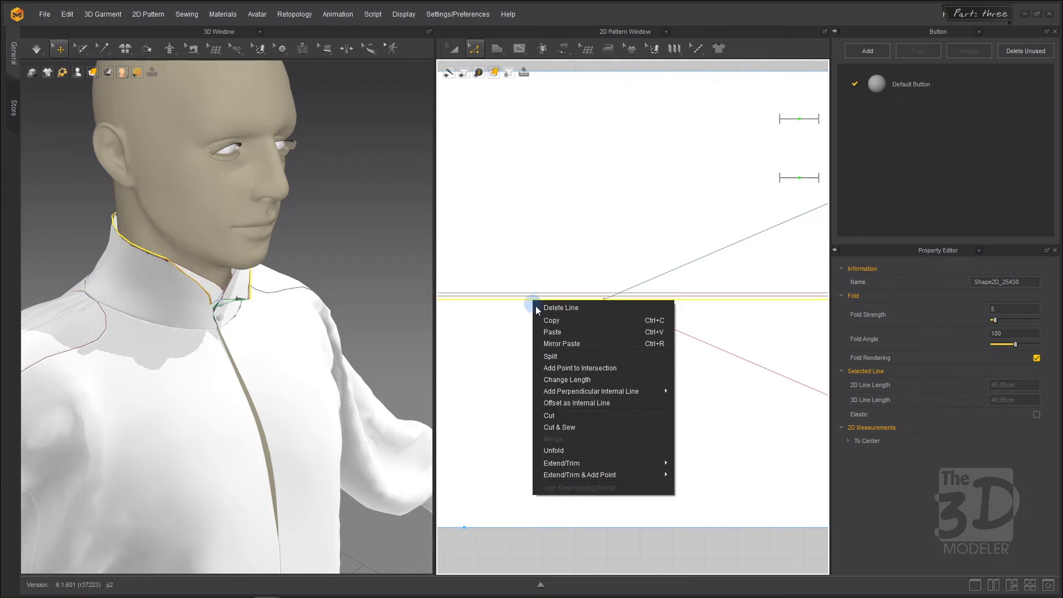
click(572, 404)
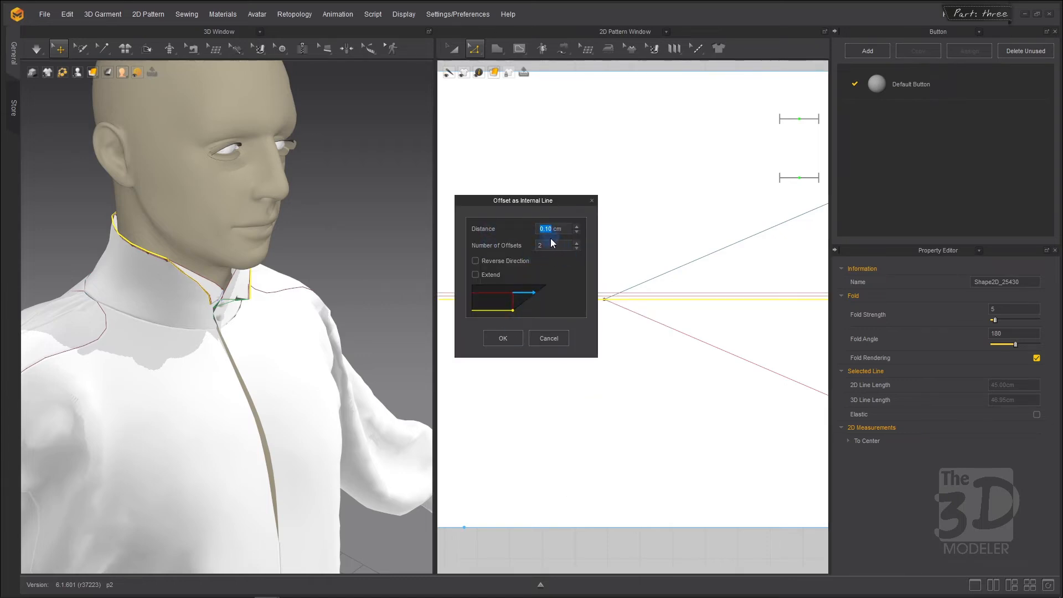
click(475, 261)
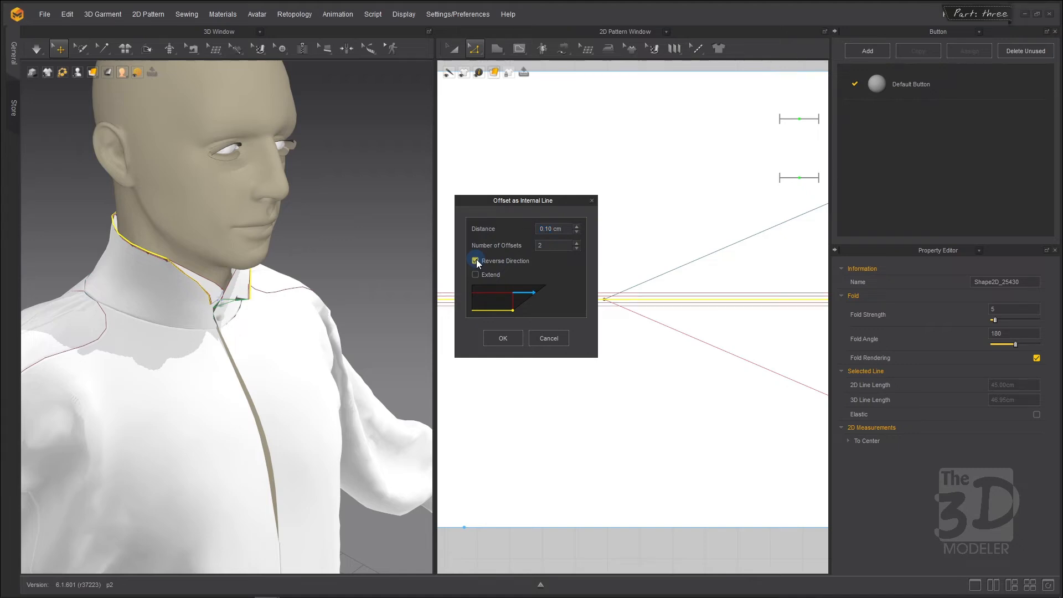
click(504, 338)
Turn off Fold Rendering for the collar's central internal line and all four offset lines, and clear the selection.
scroll(529, 326, up, 3)
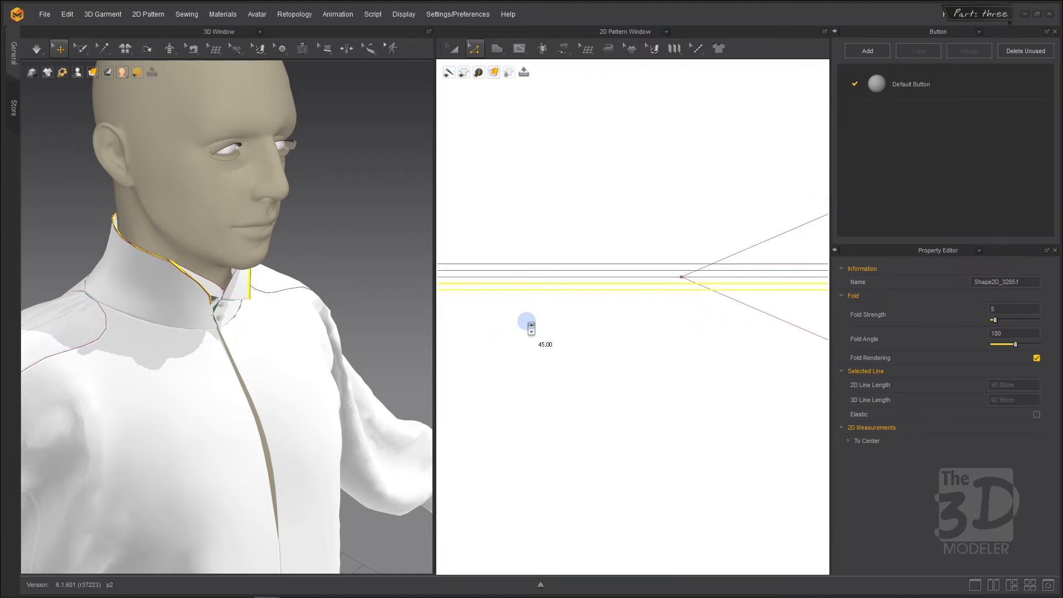
click(558, 277)
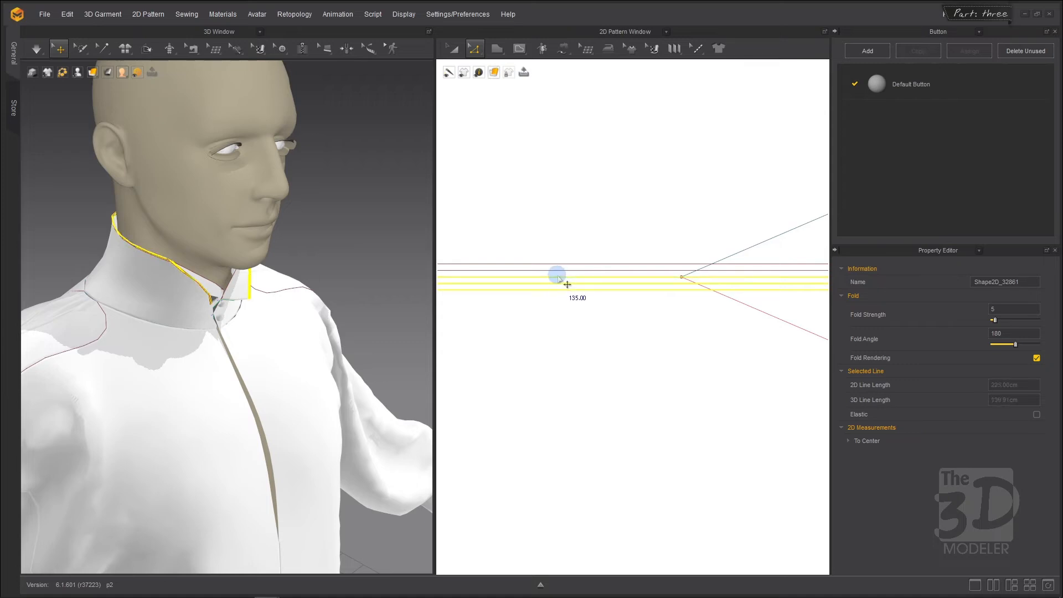
shift+click(559, 270)
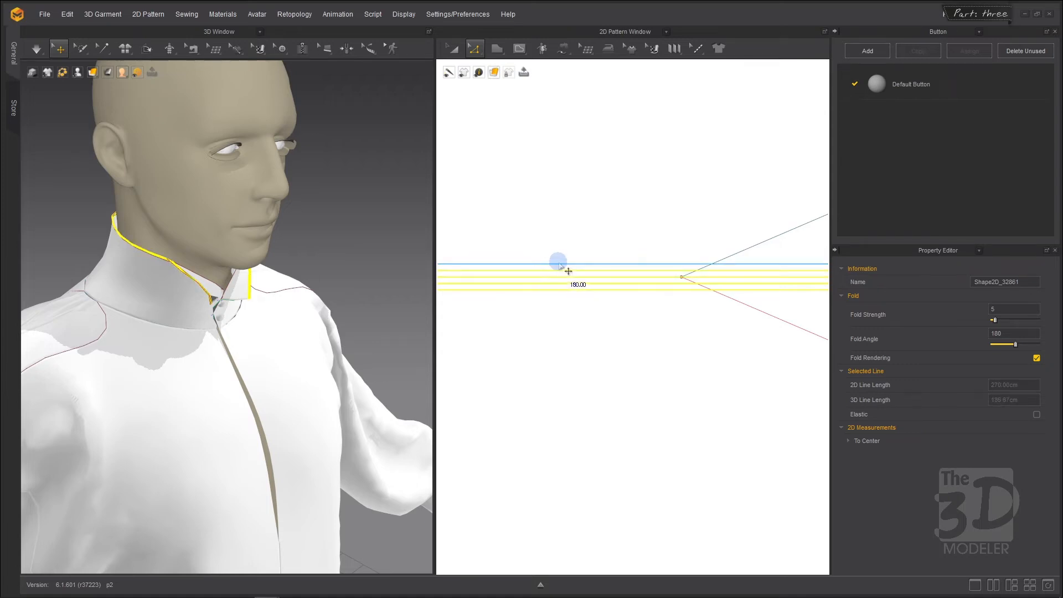
shift+click(558, 264)
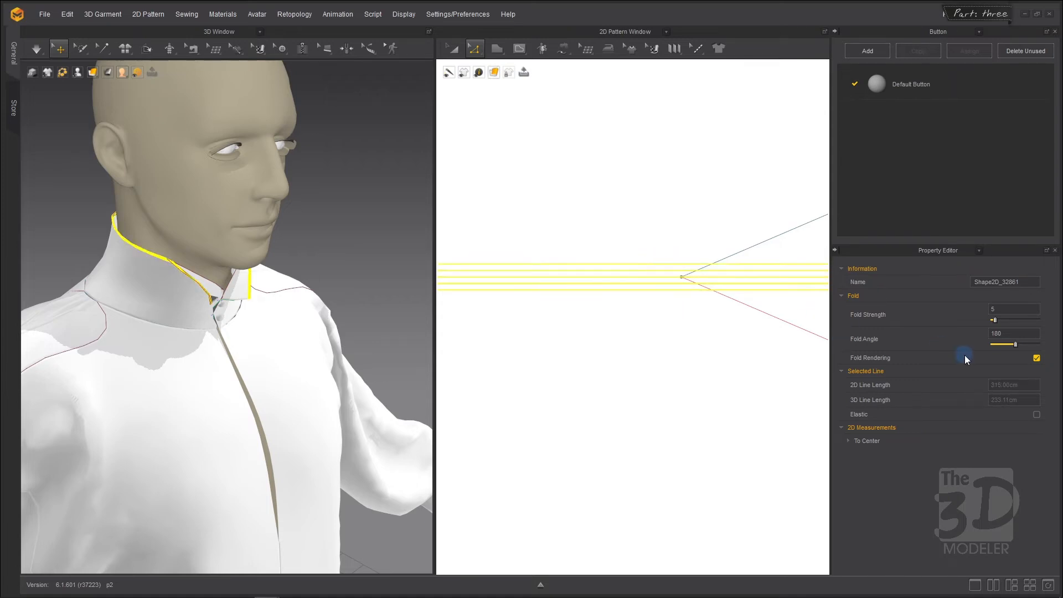
click(1036, 358)
click(600, 274)
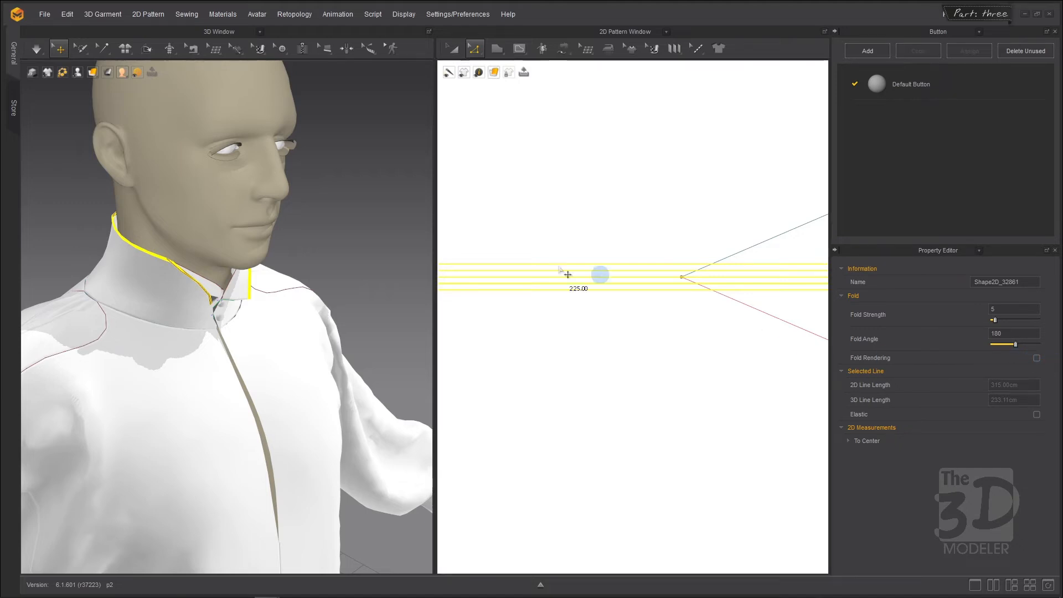
click(386, 242)
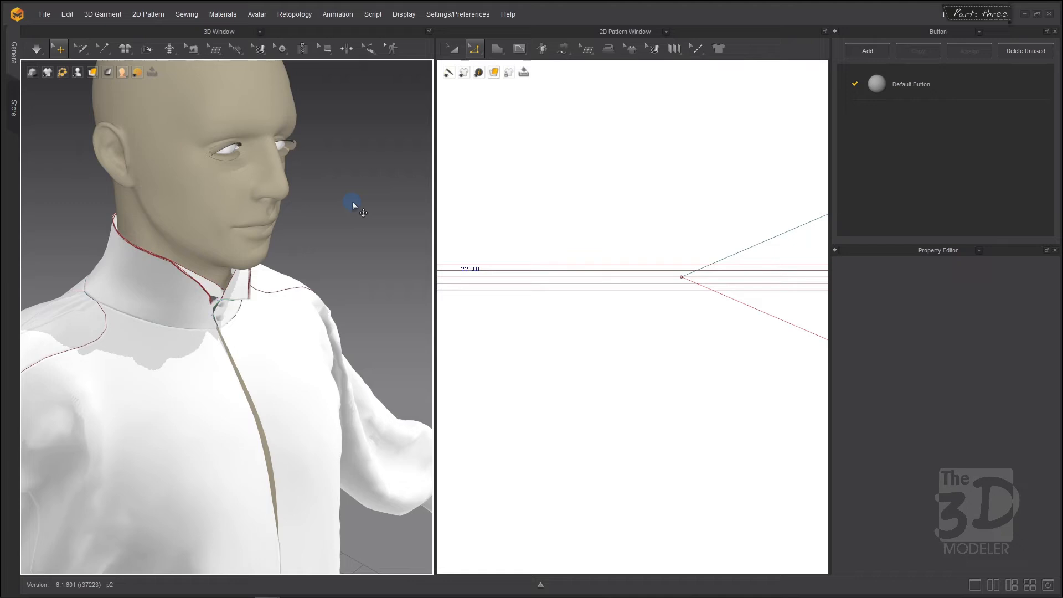
Simulate the collar with its new fold lines and hide the internal lines in the 3D view.
key(space)
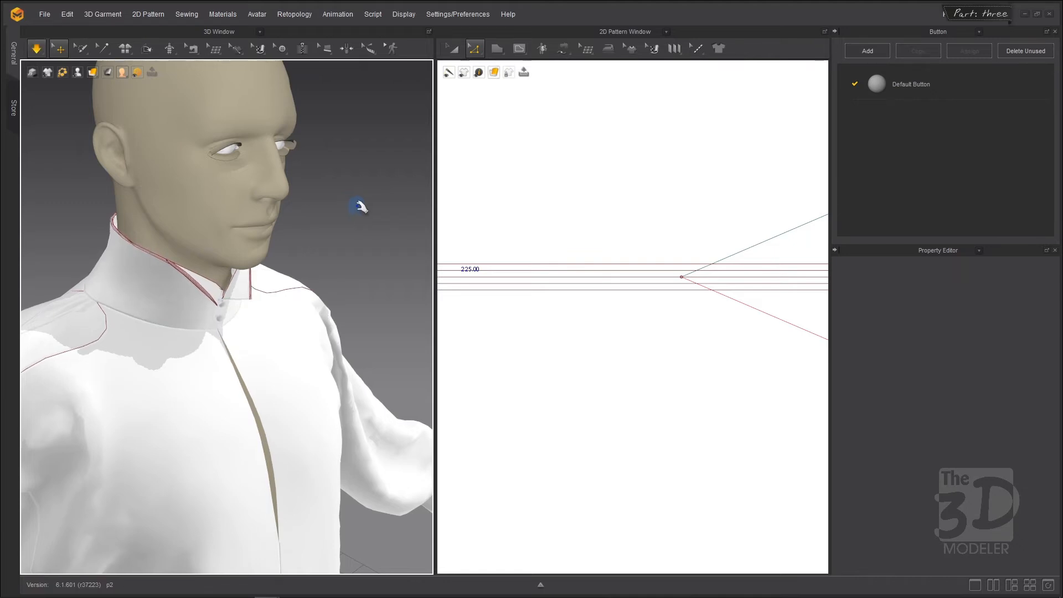
key(alt)
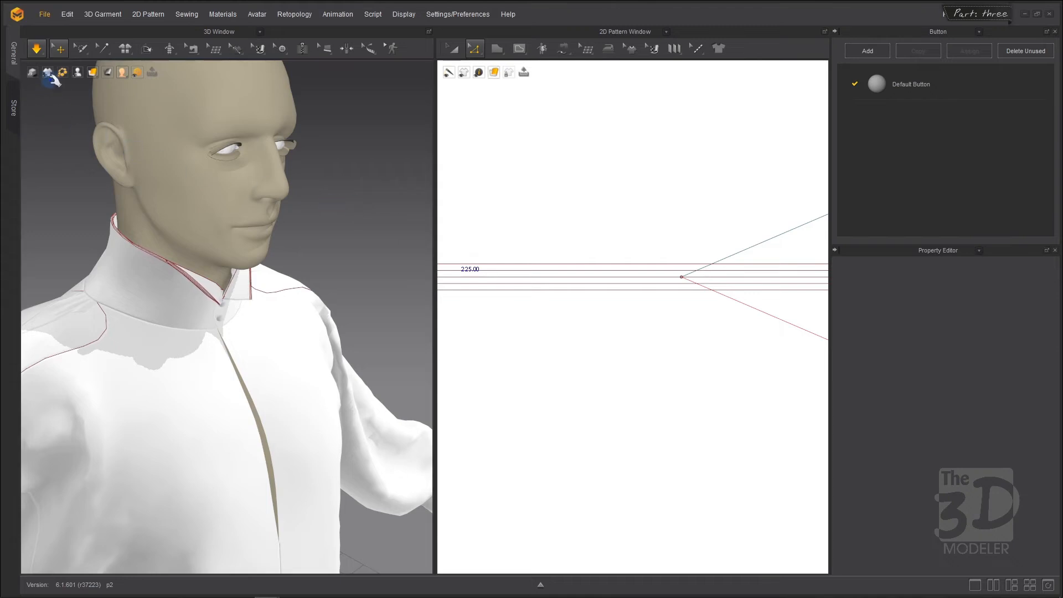
mouse_move(48, 75)
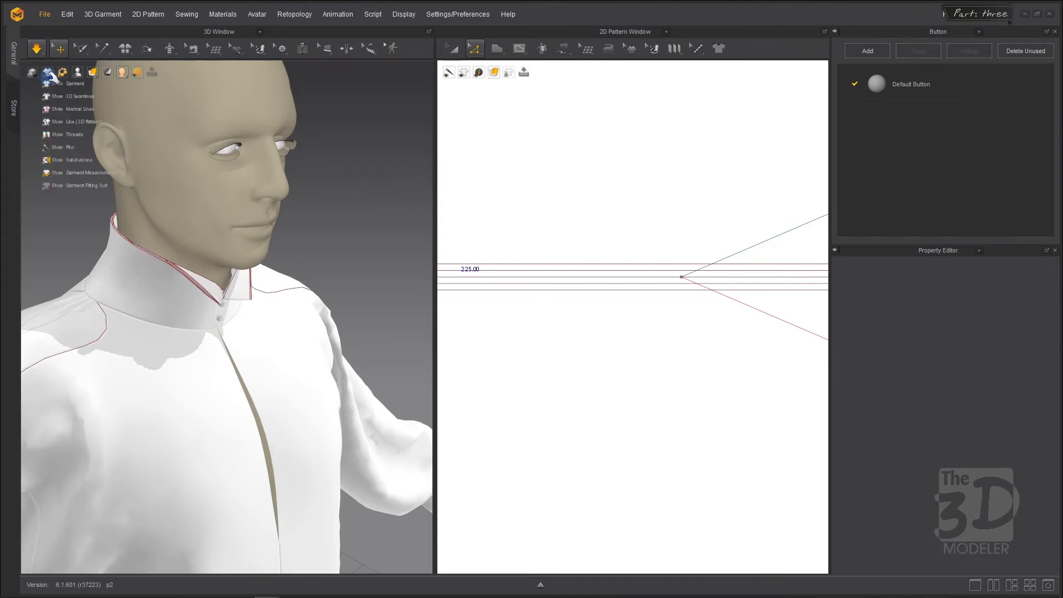
click(51, 110)
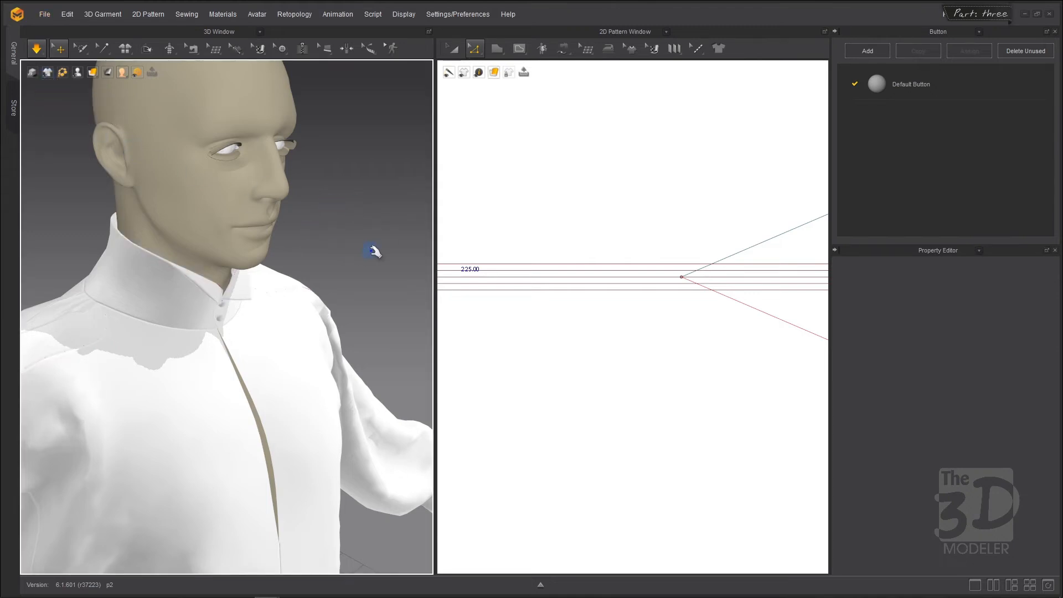
Examine the simulated collar up close and the whole shirt on the avatar while running the simulation.
mouse_move(374, 252)
right_down()
mouse_move(290, 238)
mouse_move(224, 261)
mouse_move(289, 265)
mouse_move(344, 197)
mouse_move(364, 259)
right_up()
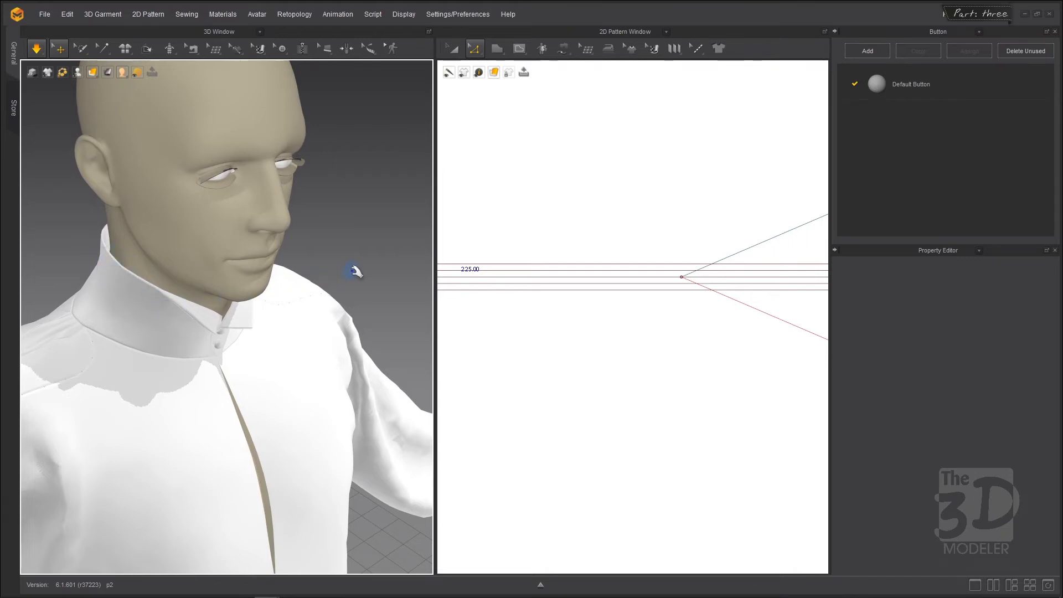
right_drag(355, 271, 335, 244)
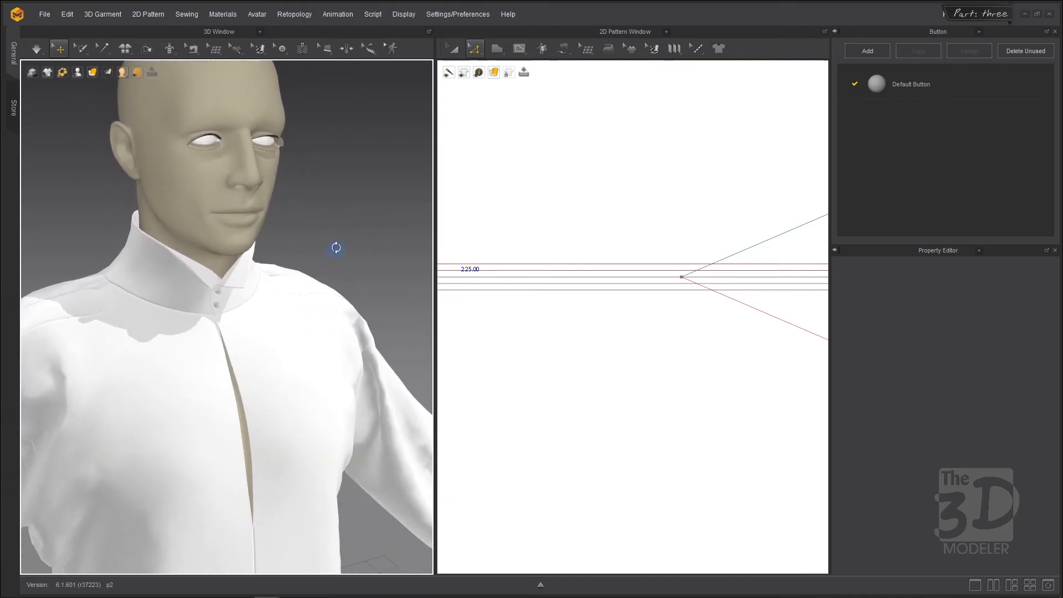
key(space)
scroll(342, 228, down, 5)
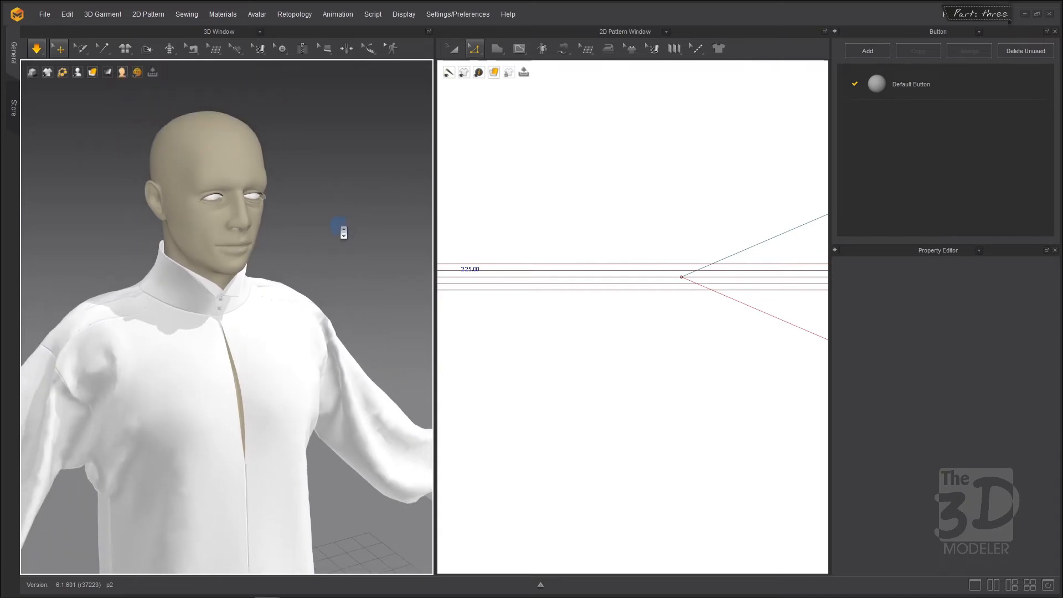
mouse_move(339, 225)
right_down()
mouse_move(299, 208)
mouse_move(221, 209)
mouse_move(271, 196)
mouse_move(337, 204)
right_up()
key(space)
key(space)
scroll(338, 209, down, 5)
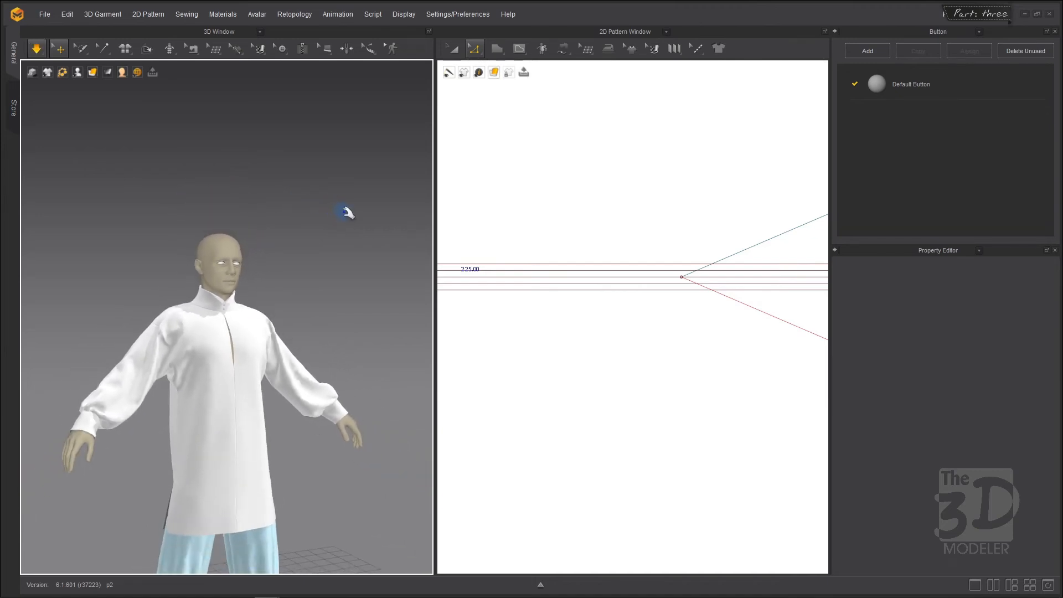
middle_drag(344, 213, 335, 85)
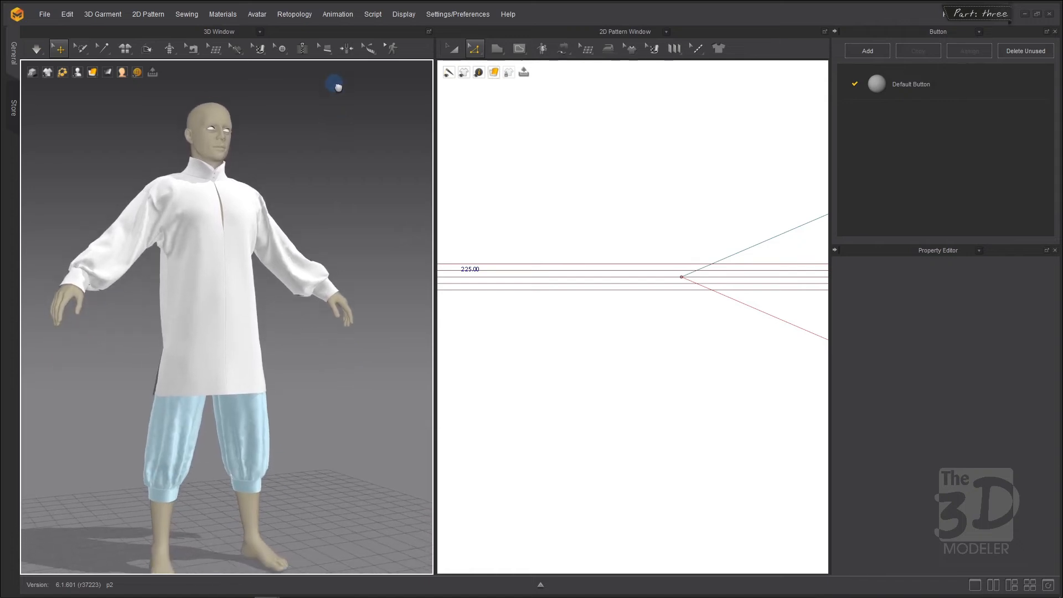
key(space)
Delete the sewing that joins the two short ends of the cuff on the wearer's left.
scroll(575, 223, down, 10)
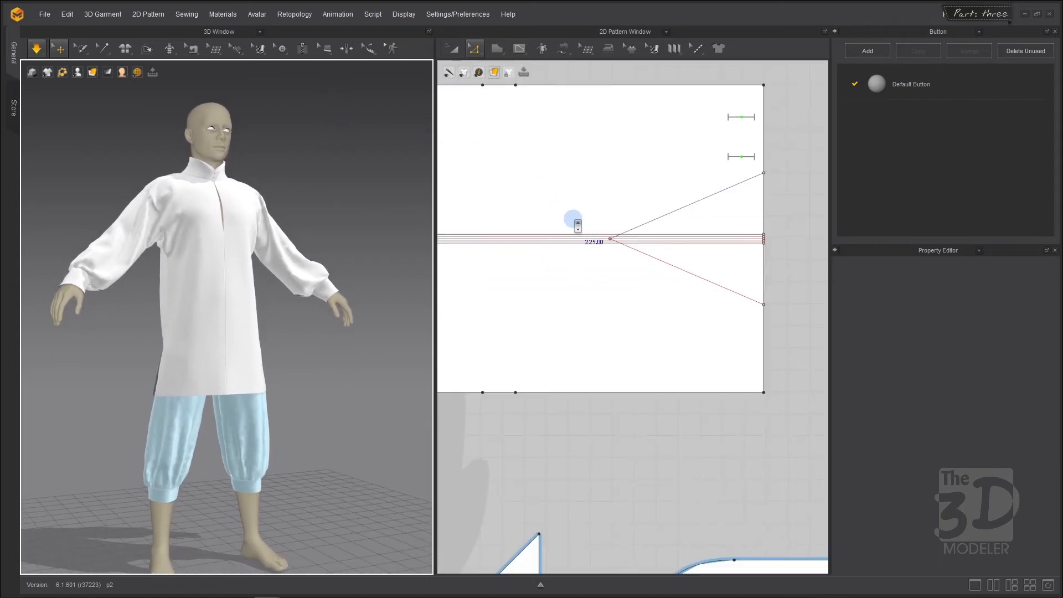
scroll(574, 218, down, 6)
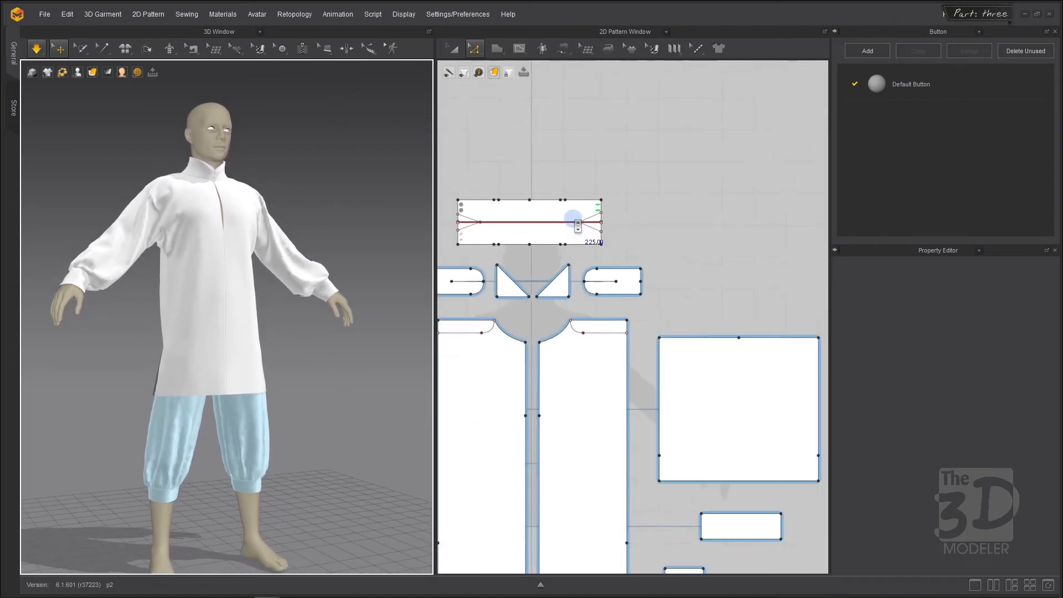
scroll(575, 221, down, 2)
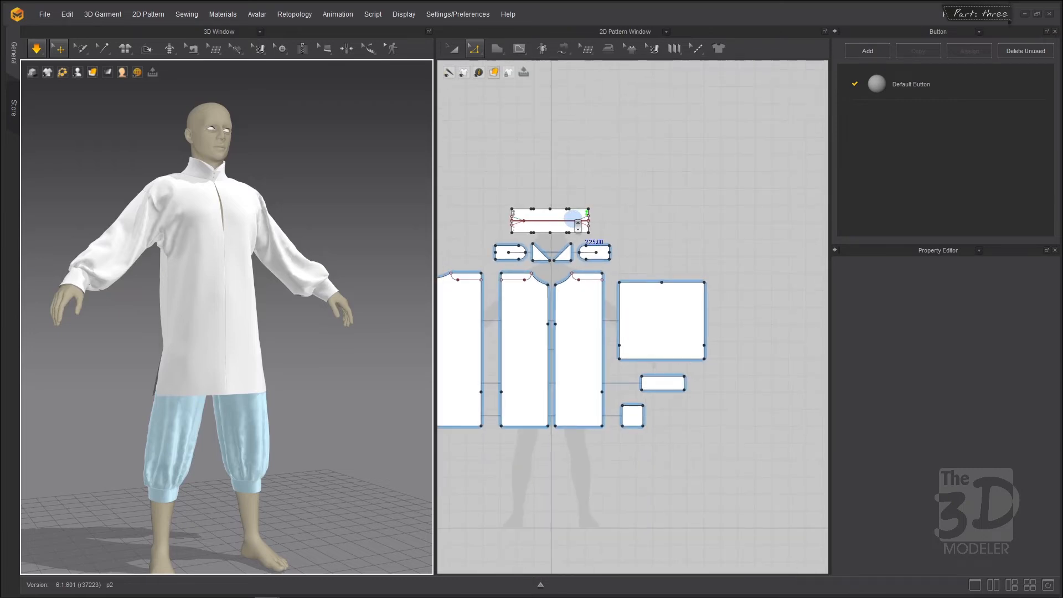
click(328, 295)
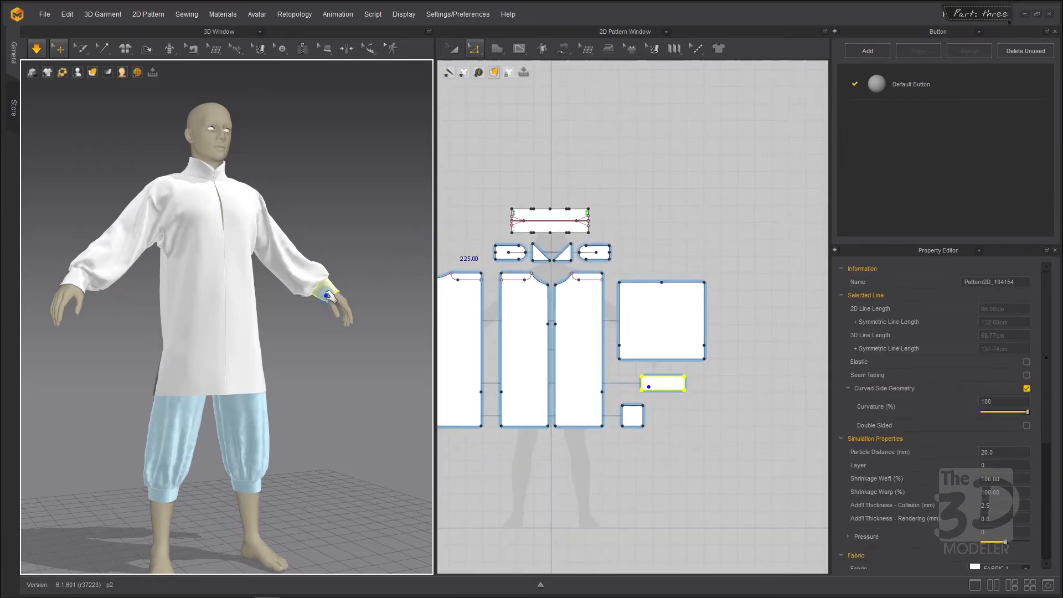
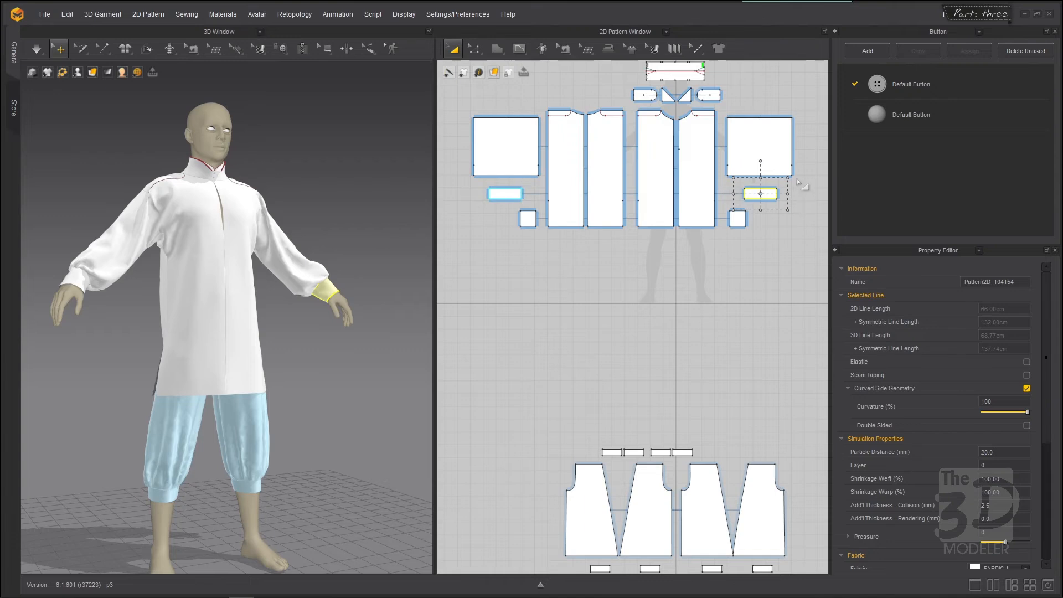
scroll(799, 182, up, 5)
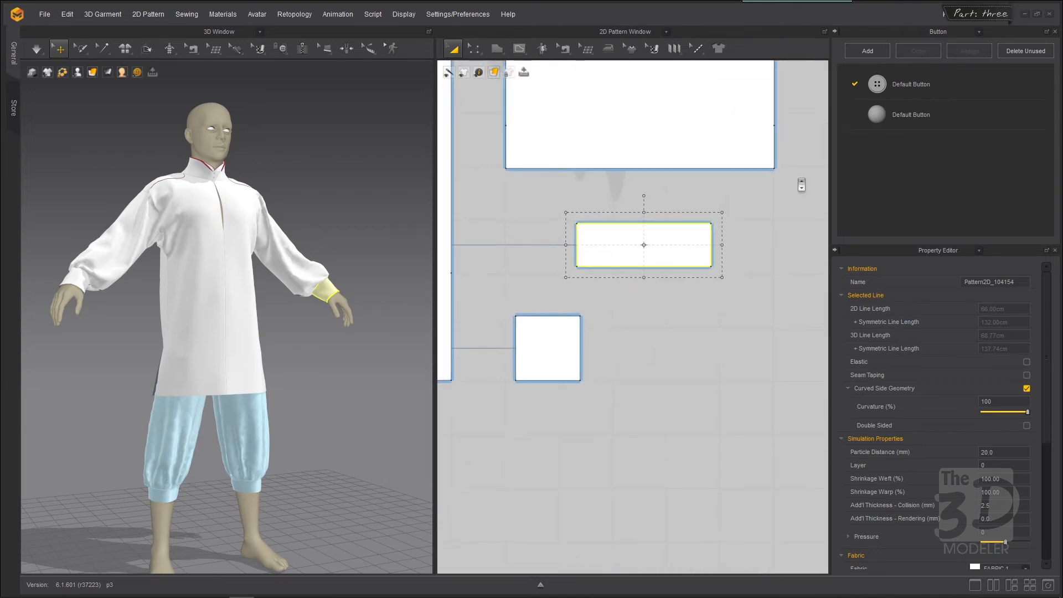
click(564, 49)
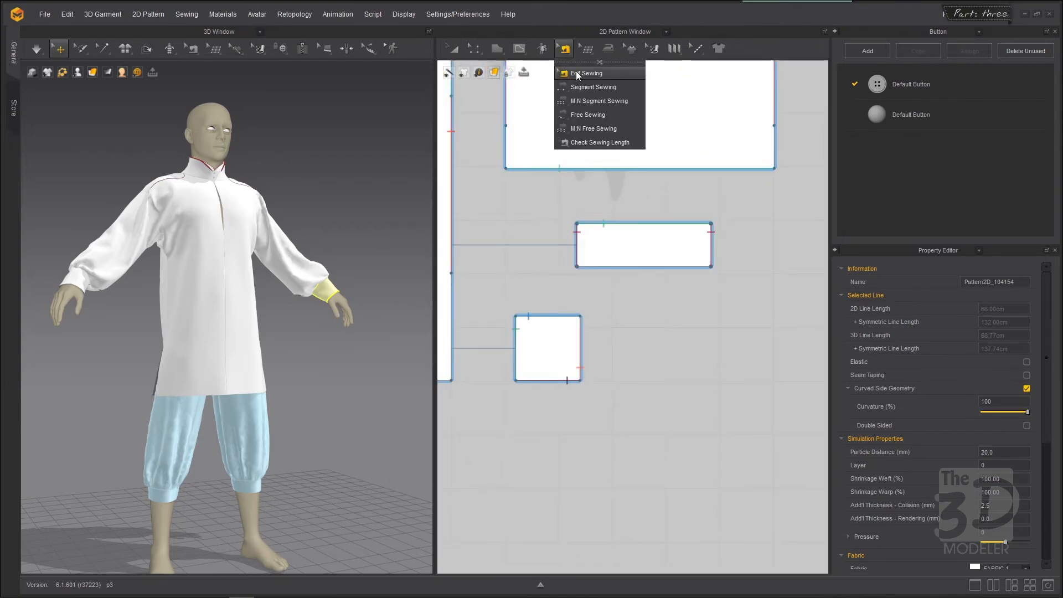
click(577, 238)
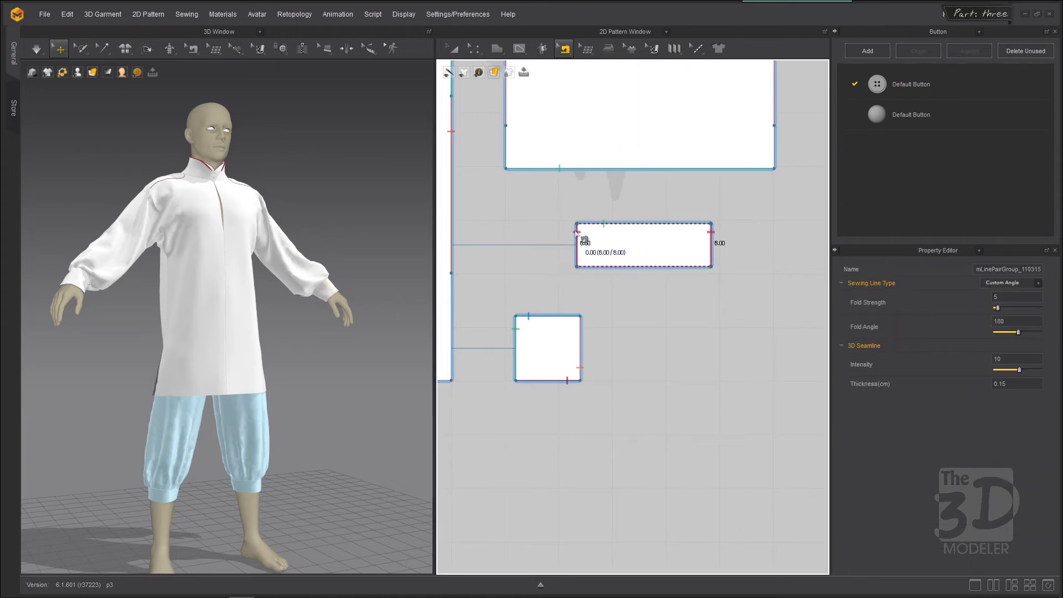
key(Delete)
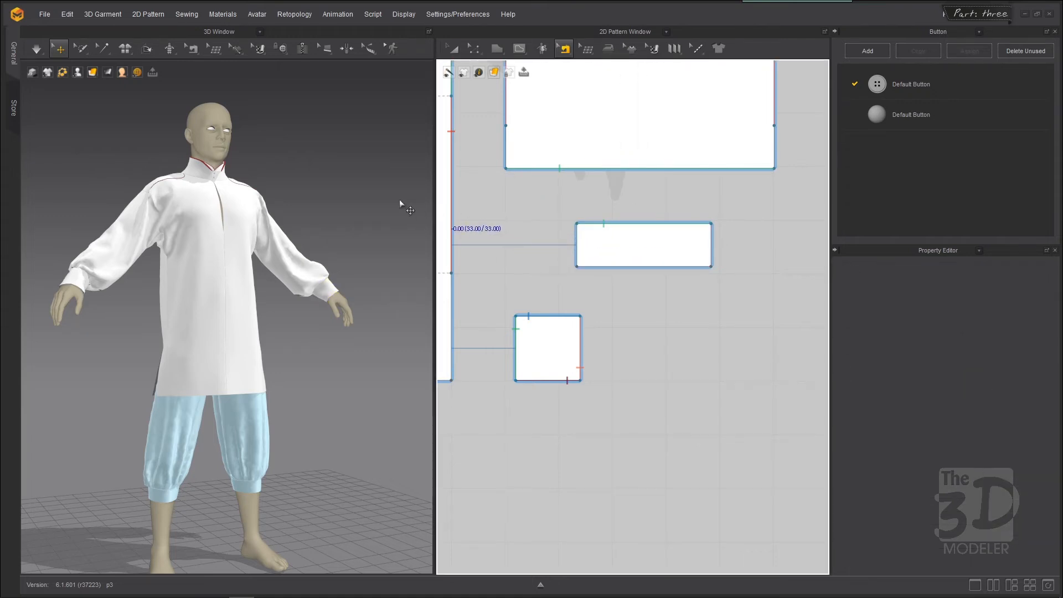
Simulate the unsewn cuff on the wearer's left arm, stop the simulation, and activate the Transform Pattern tool.
right_drag(386, 219, 325, 336)
scroll(339, 295, up, 8)
scroll(325, 336, up, 4)
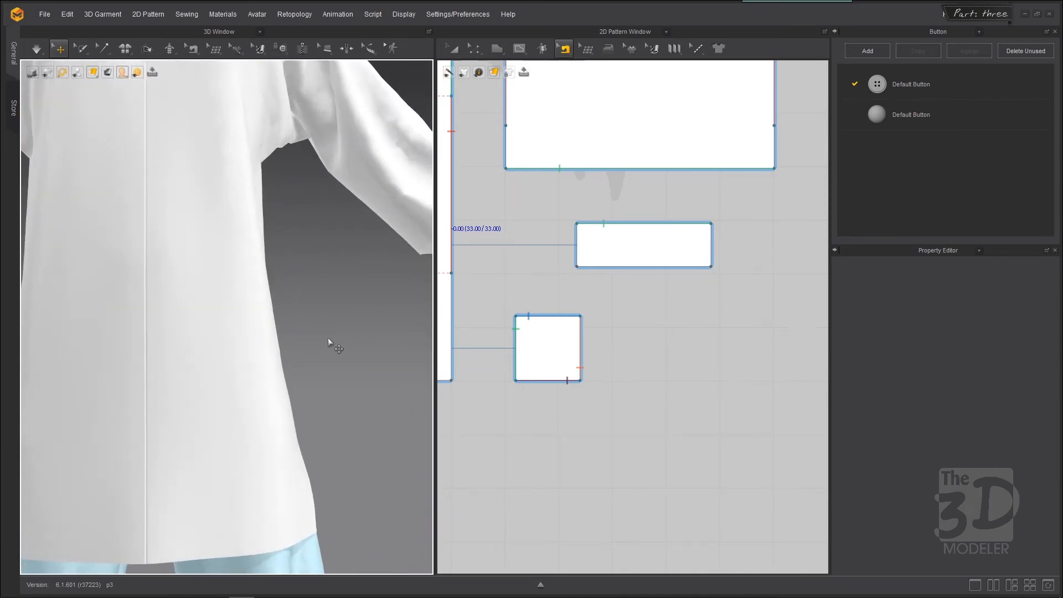
middle_drag(387, 298, 190, 315)
key(space)
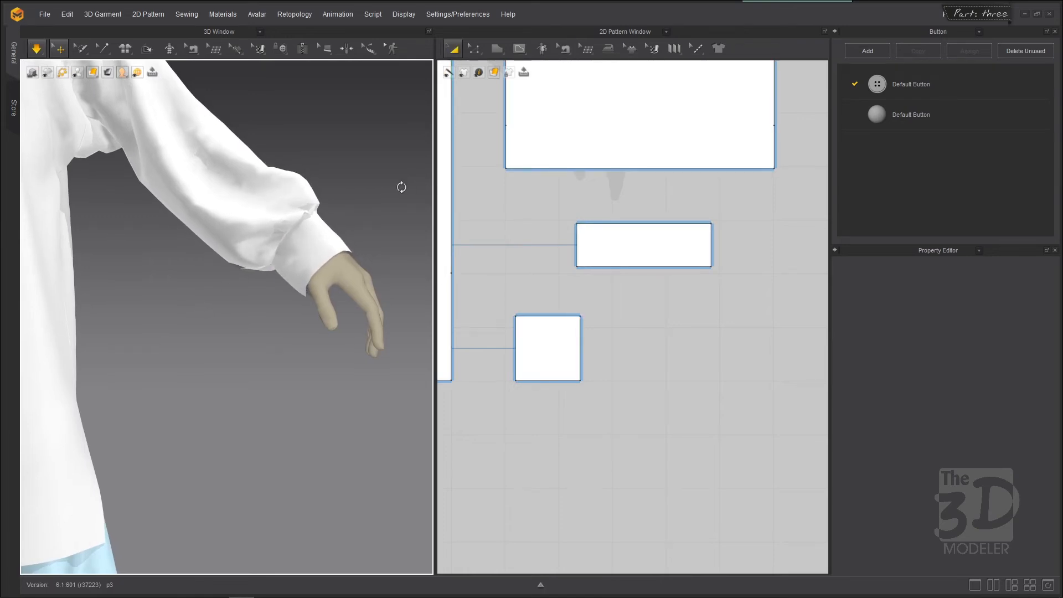
right_drag(400, 188, 390, 135)
key(space)
key(space)
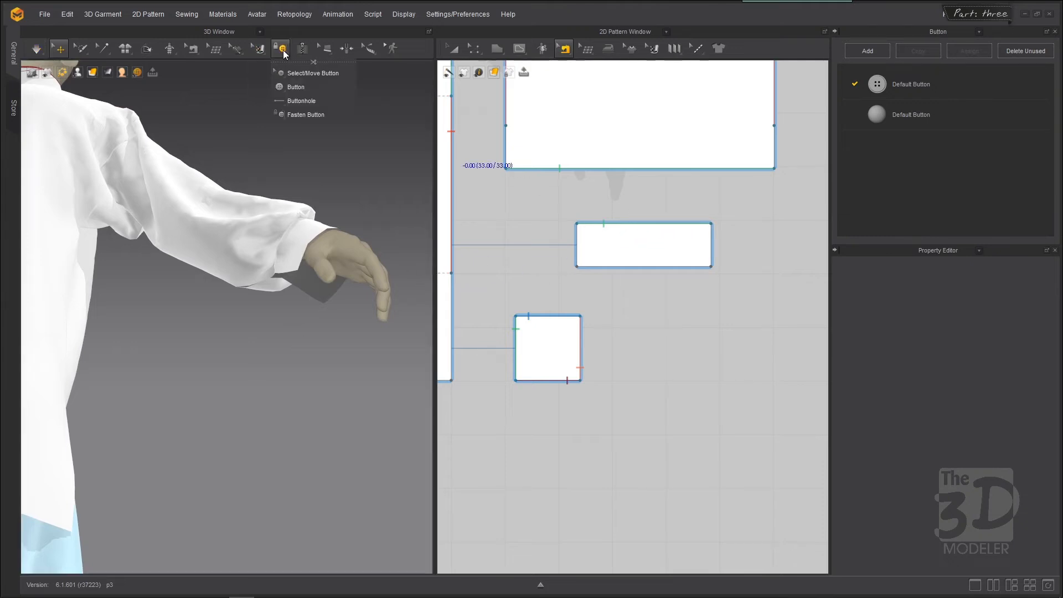
click(454, 49)
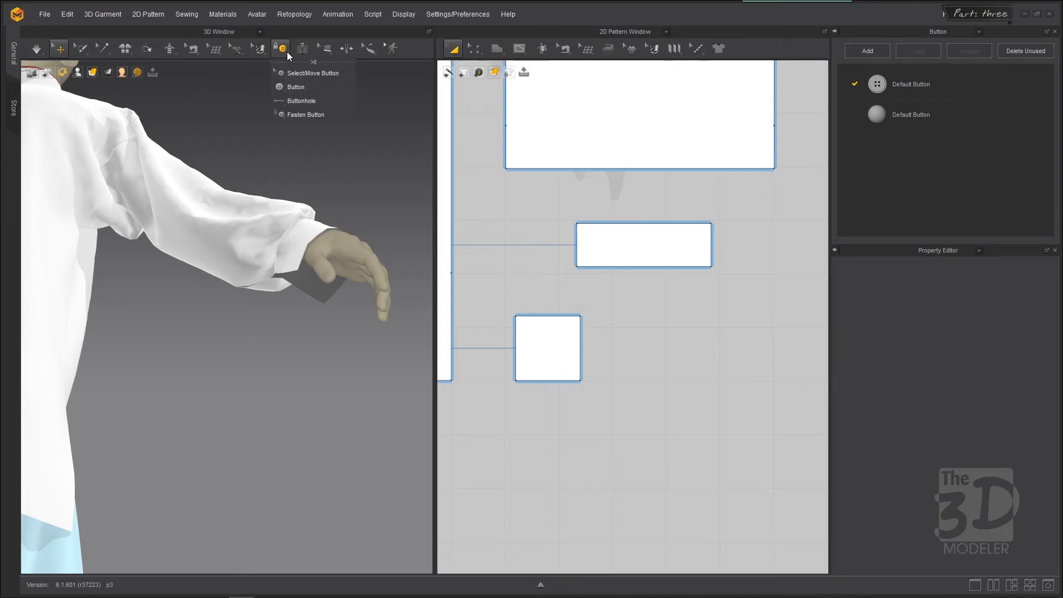
Place a buttonhole near the left end of the upper cuff pattern, about midway up its height.
click(287, 51)
mouse_move(281, 50)
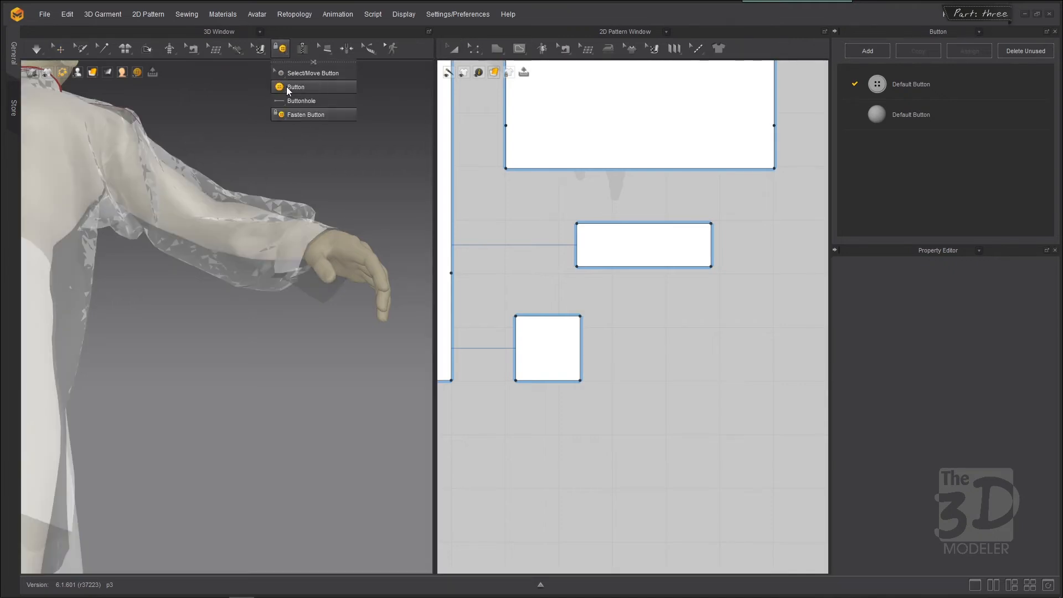
click(304, 100)
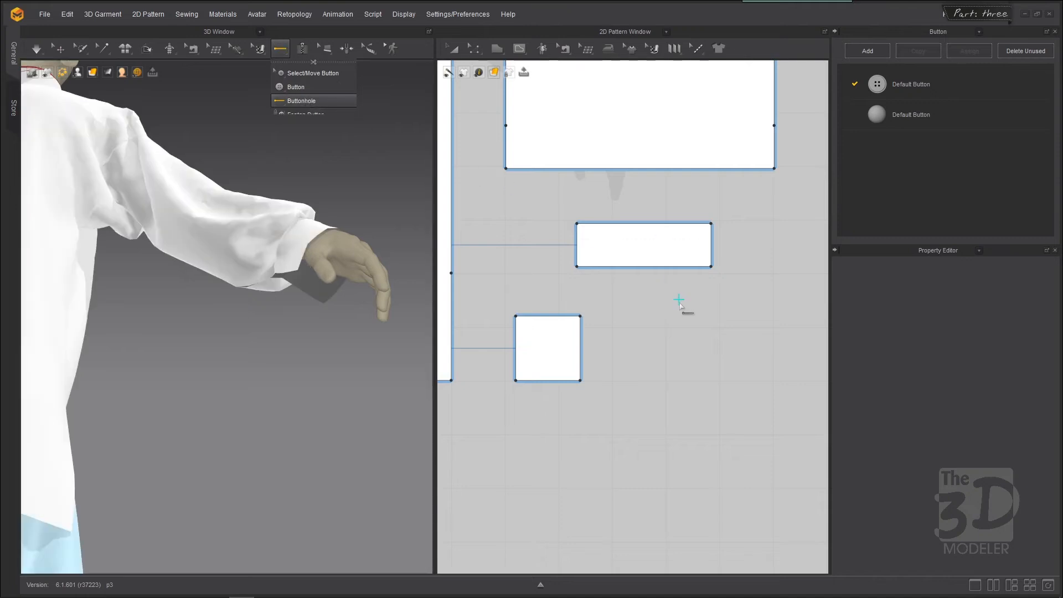
scroll(599, 286, up, 4)
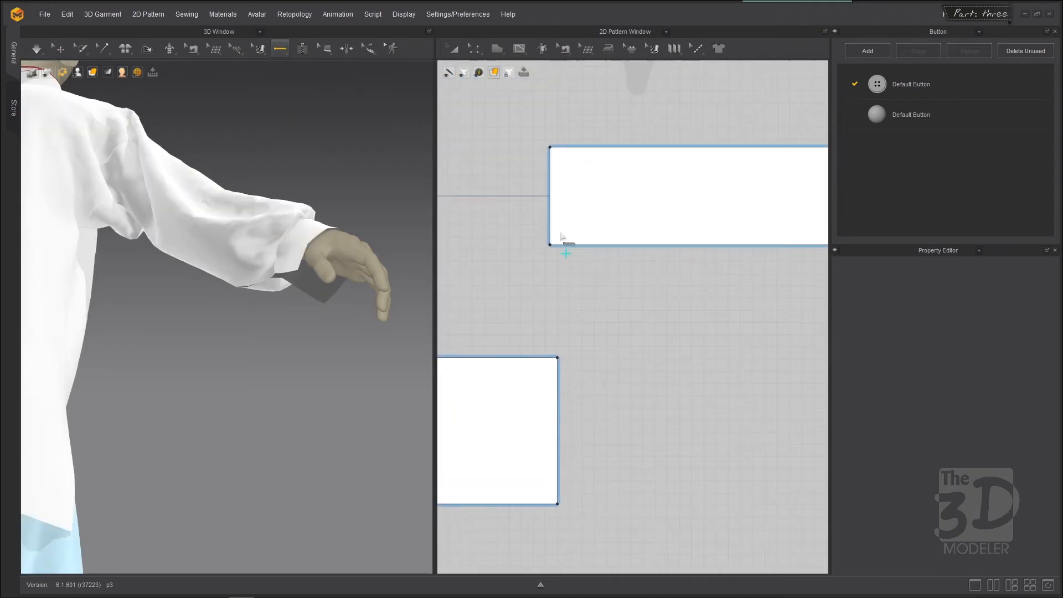
click(577, 193)
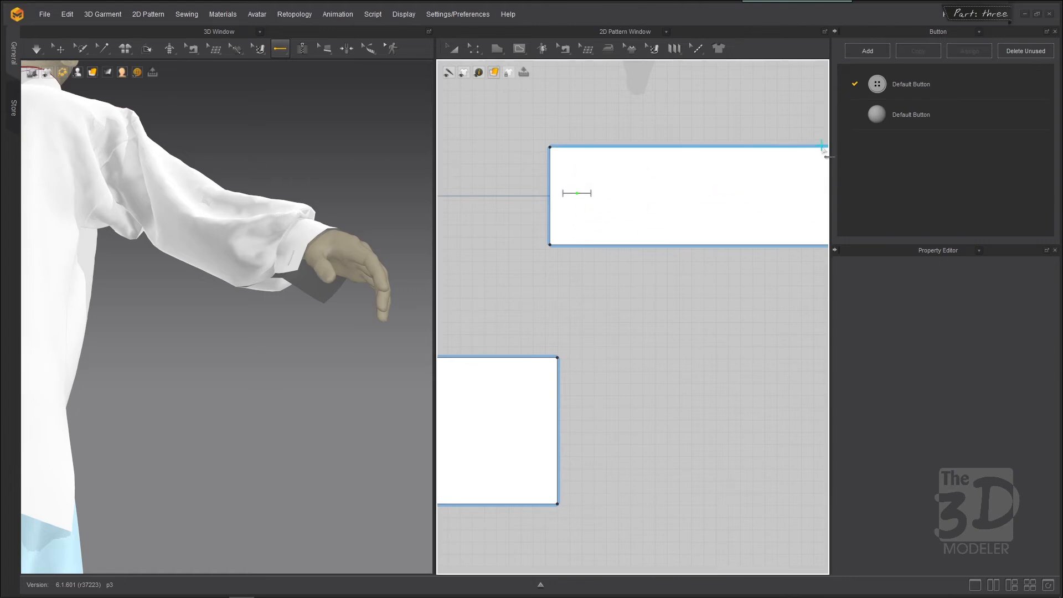
Select the new cuff buttonhole and change its style to the second Default Buttonhole, the keyhole-shaped one.
mouse_move(281, 51)
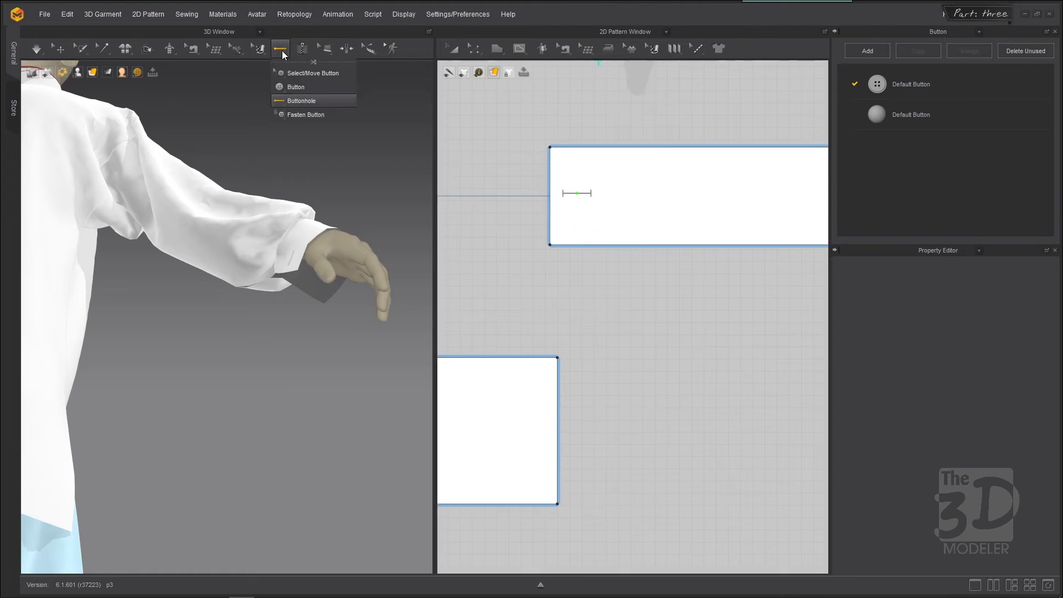
click(290, 73)
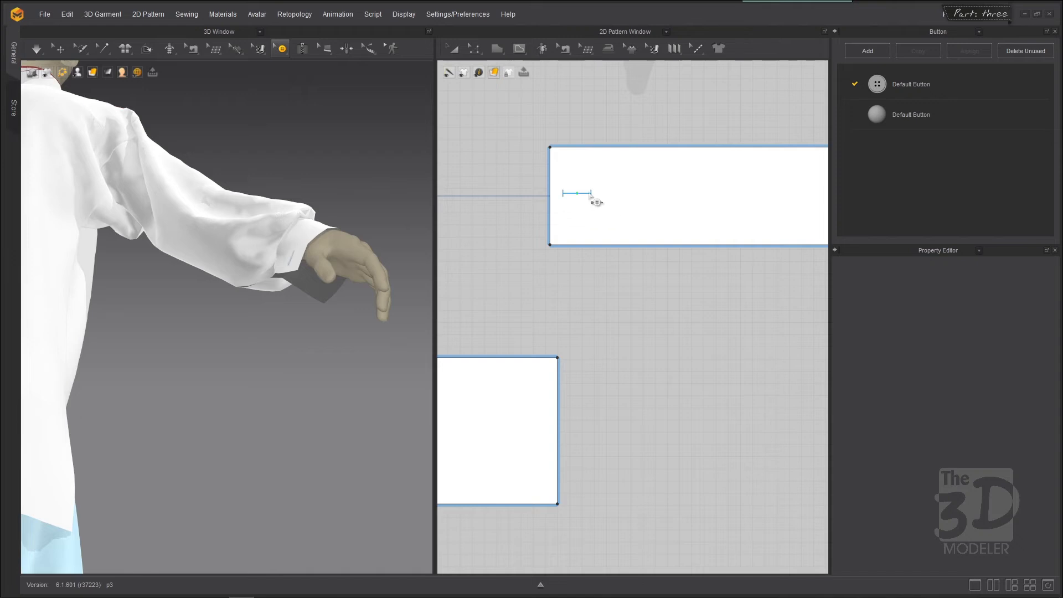
click(590, 195)
click(1037, 321)
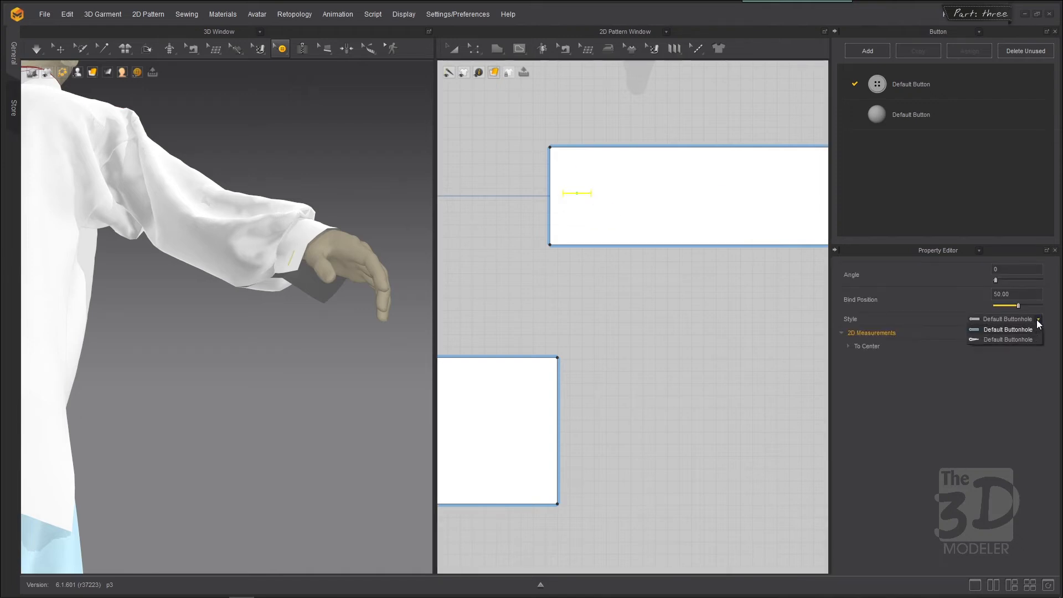
click(1013, 341)
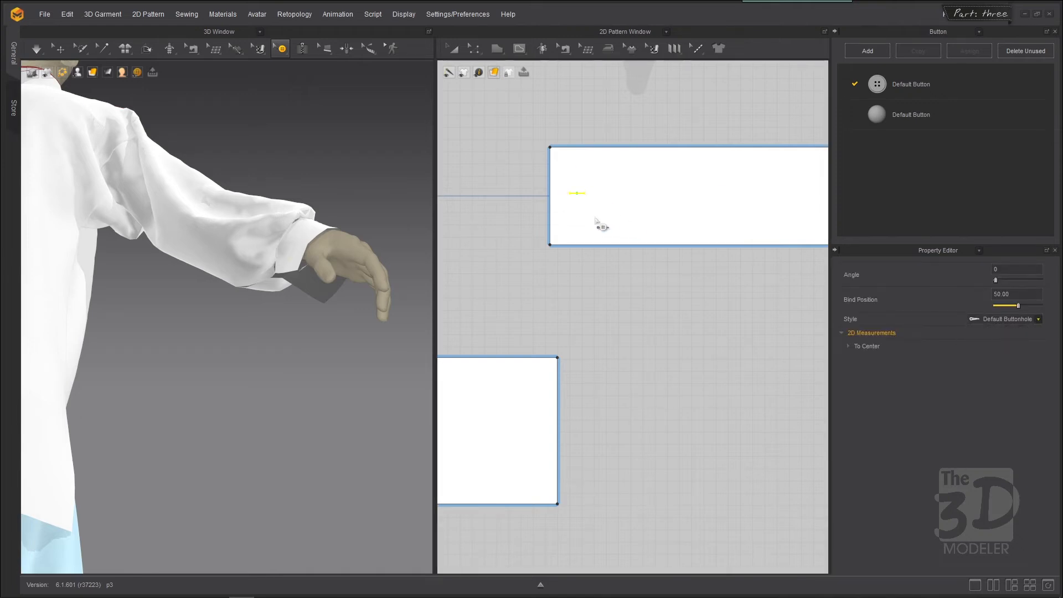
Convert a button from the cuff's buttonhole and set its style to the smooth round Default Button.
scroll(523, 218, down, 3)
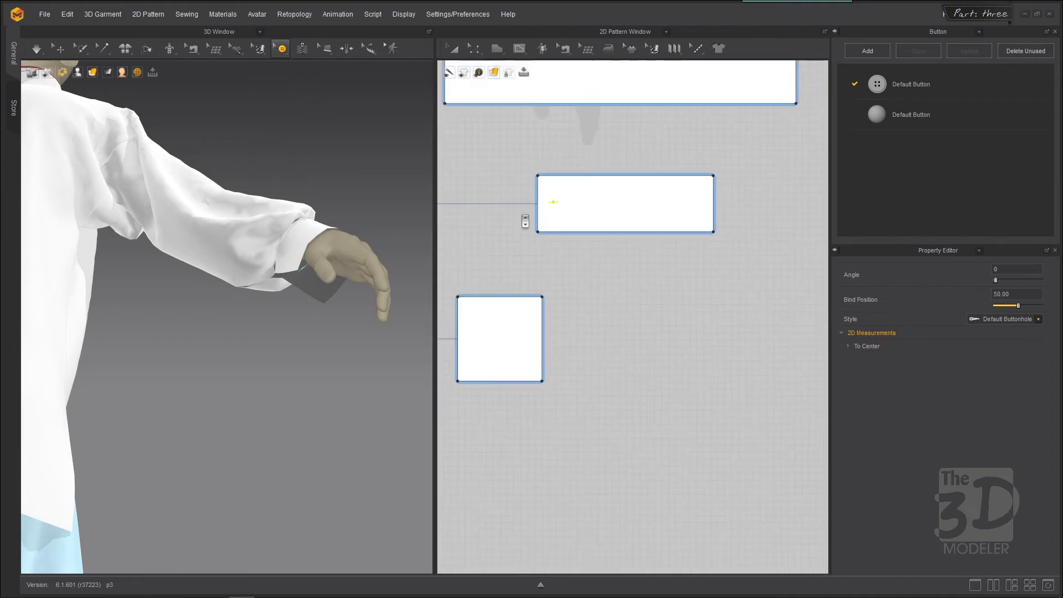
scroll(716, 210, up, 3)
scroll(718, 214, down, 2)
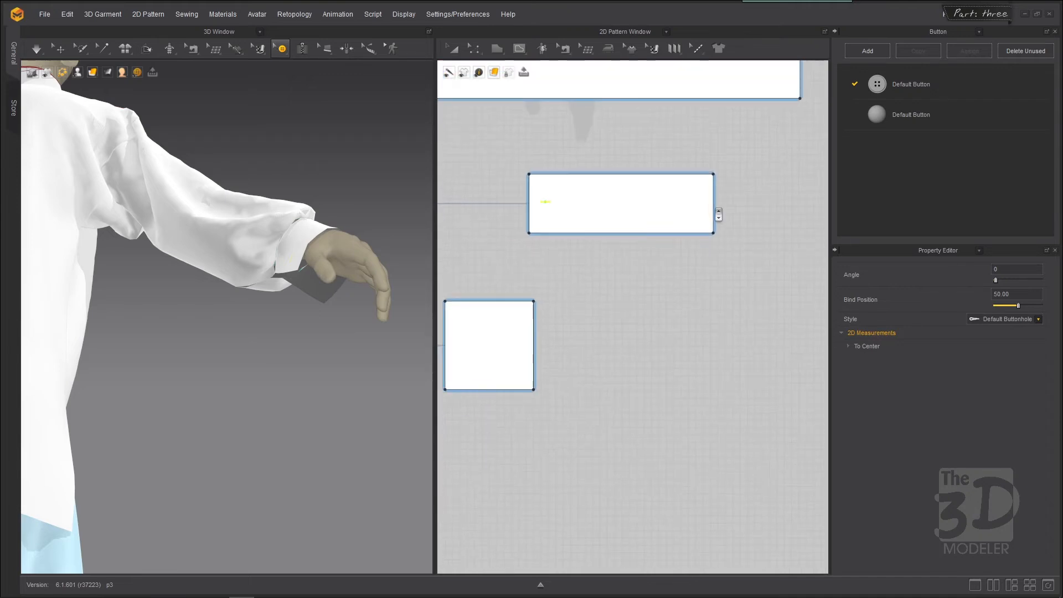
scroll(544, 194, up, 4)
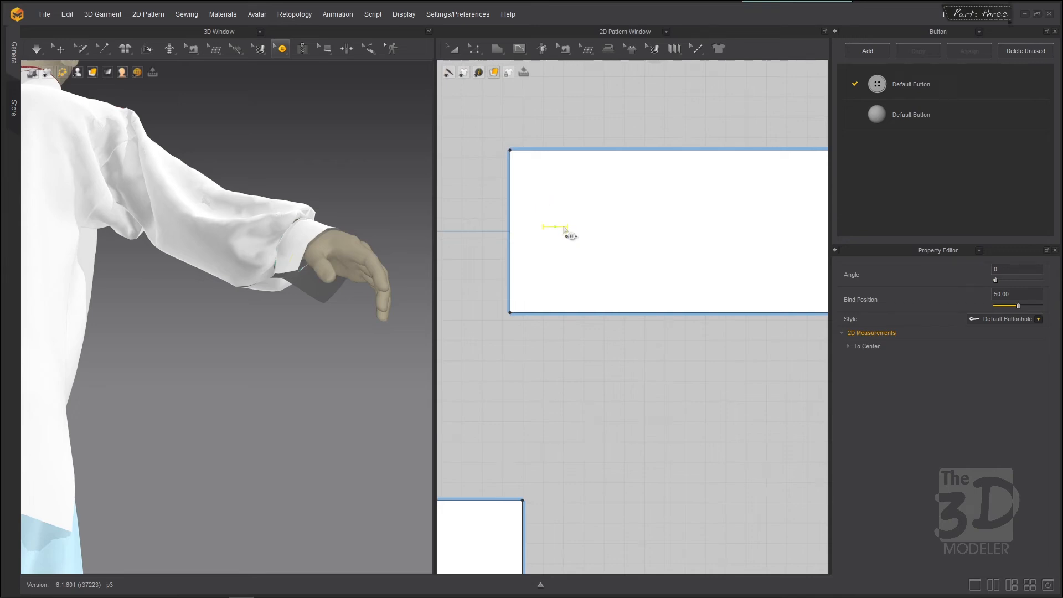
drag(564, 228, 559, 228)
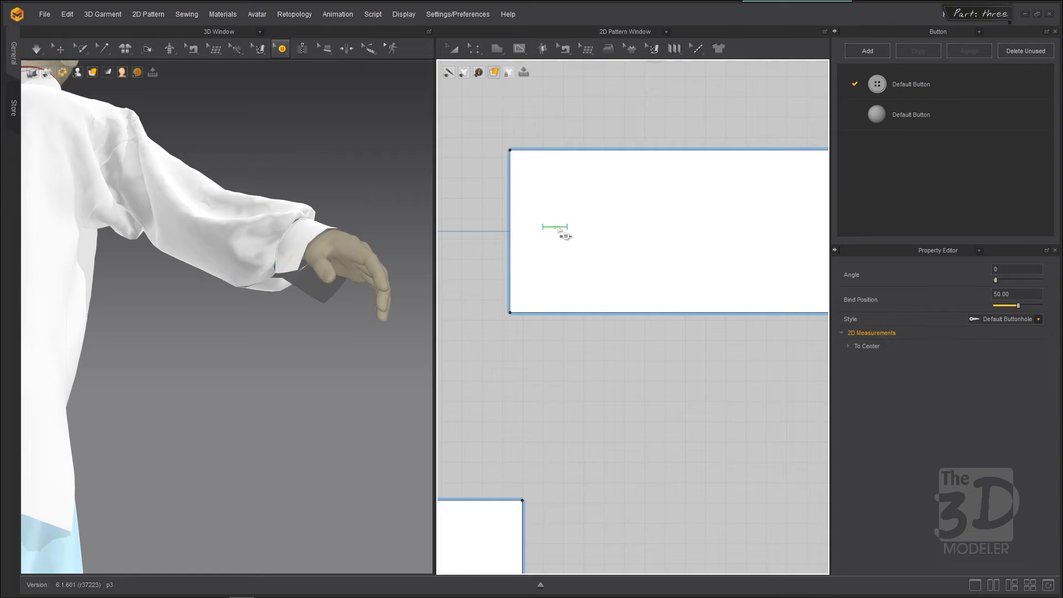
right_click(558, 228)
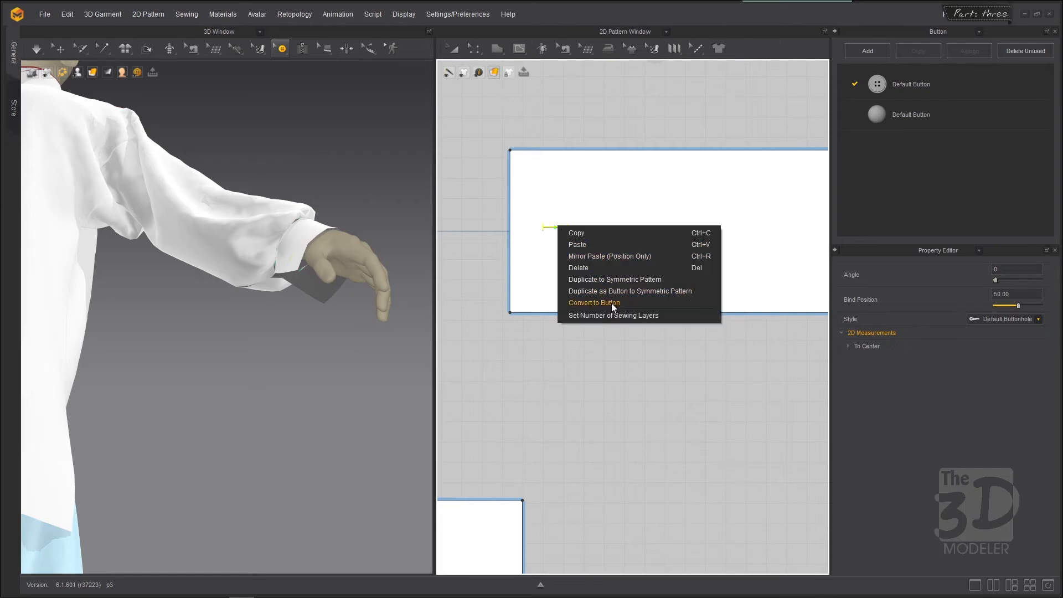
click(611, 304)
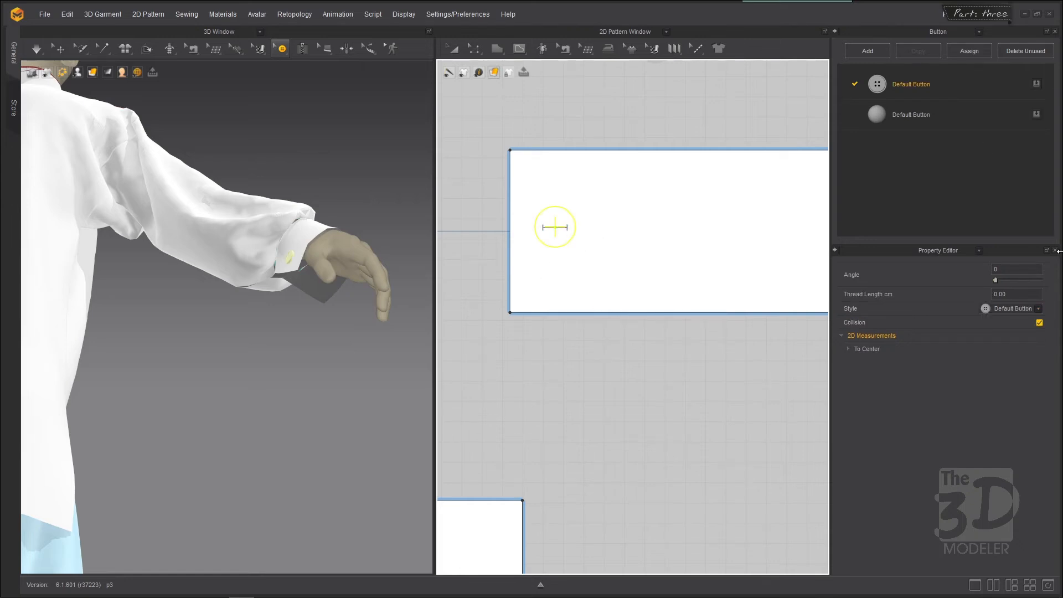
click(1038, 309)
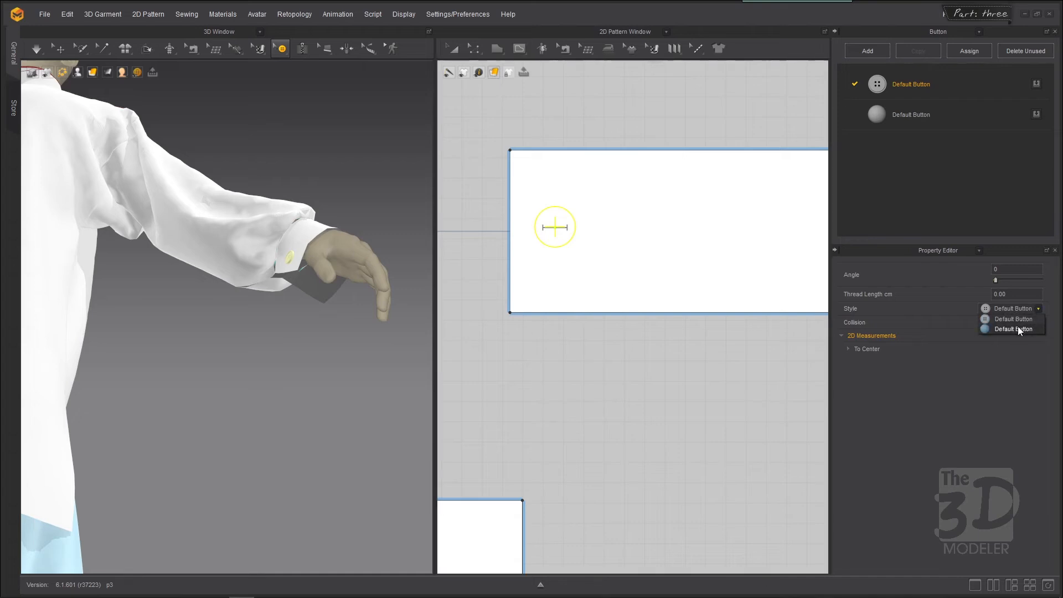
click(1018, 330)
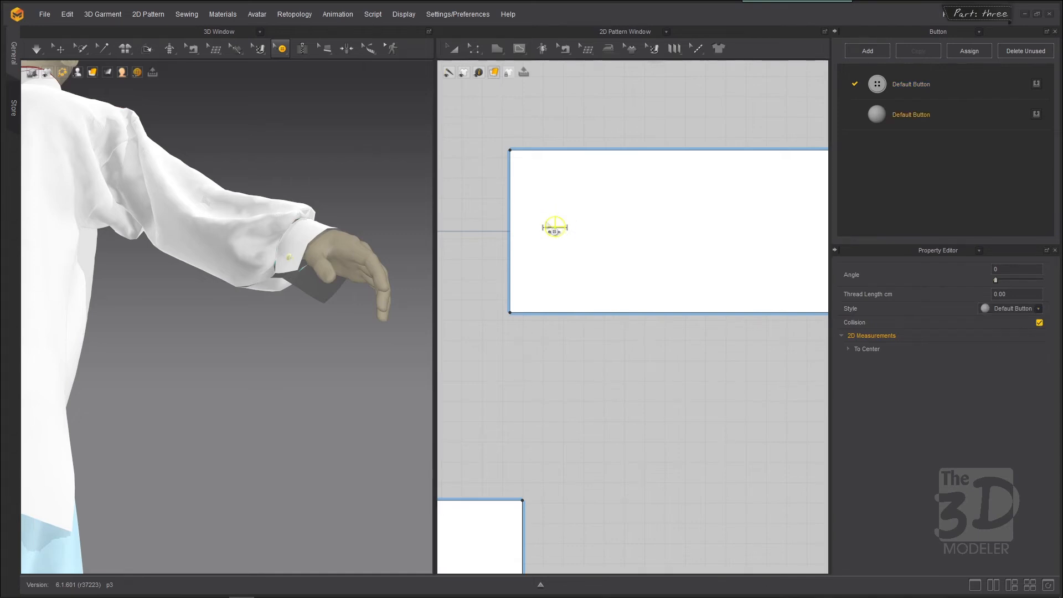
Copy the cuff's button and buttonhole together and paste them near the opposite end, 21 cm away in a straight horizontal line.
scroll(475, 216, down, 4)
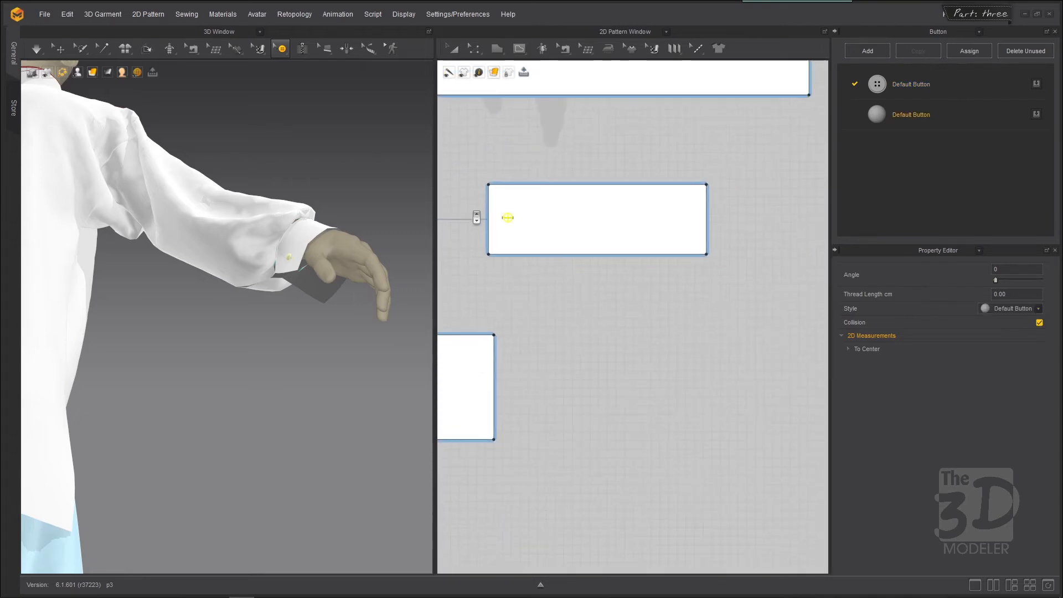
scroll(477, 217, up, 3)
scroll(476, 217, up, 2)
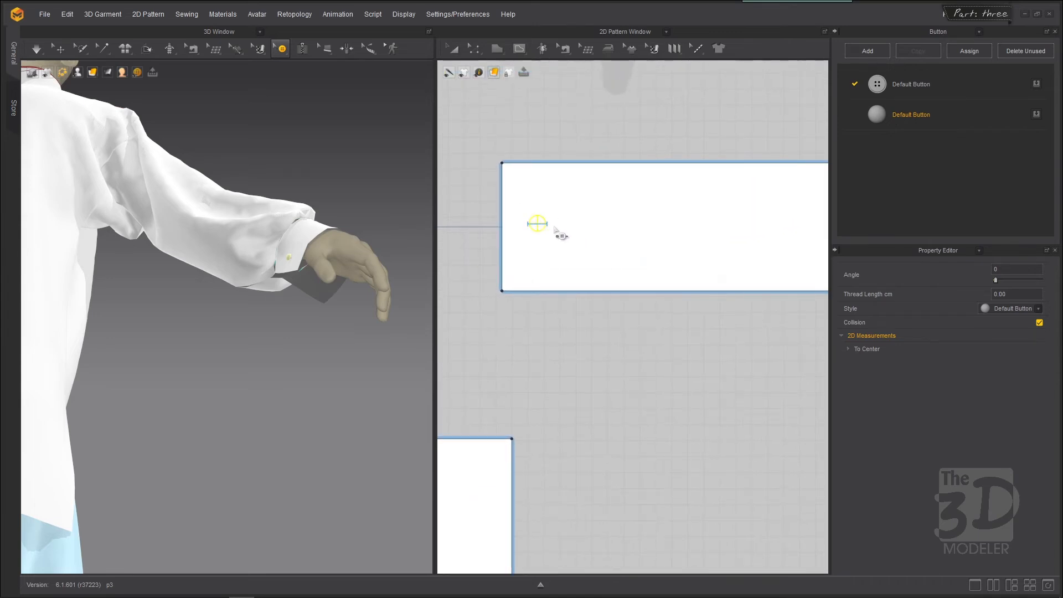
drag(523, 206, 564, 243)
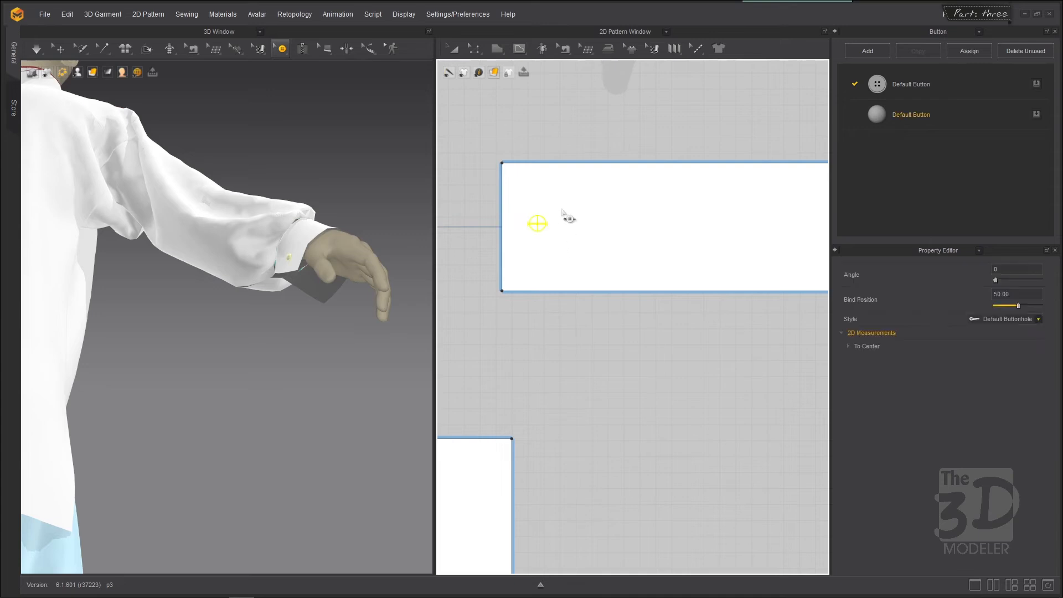
key(ctrl+v)
scroll(477, 217, down, 3)
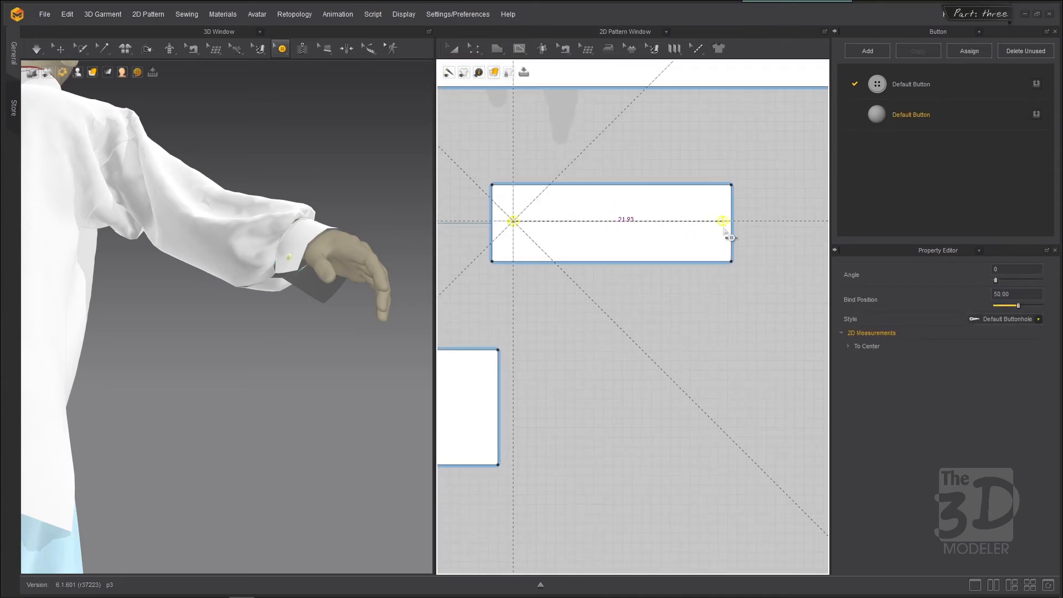
scroll(723, 228, up, 3)
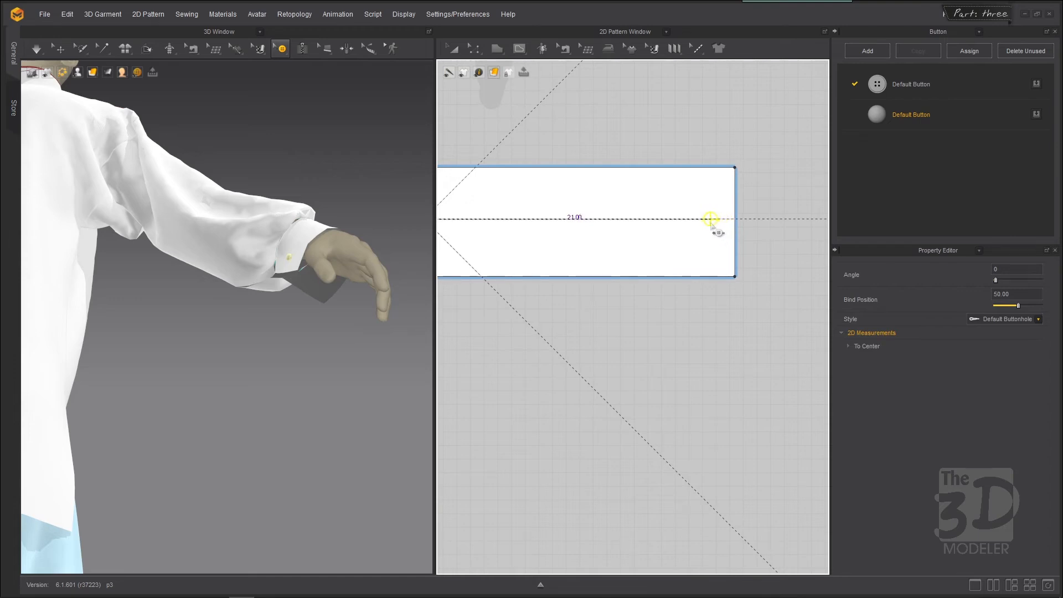
click(711, 222)
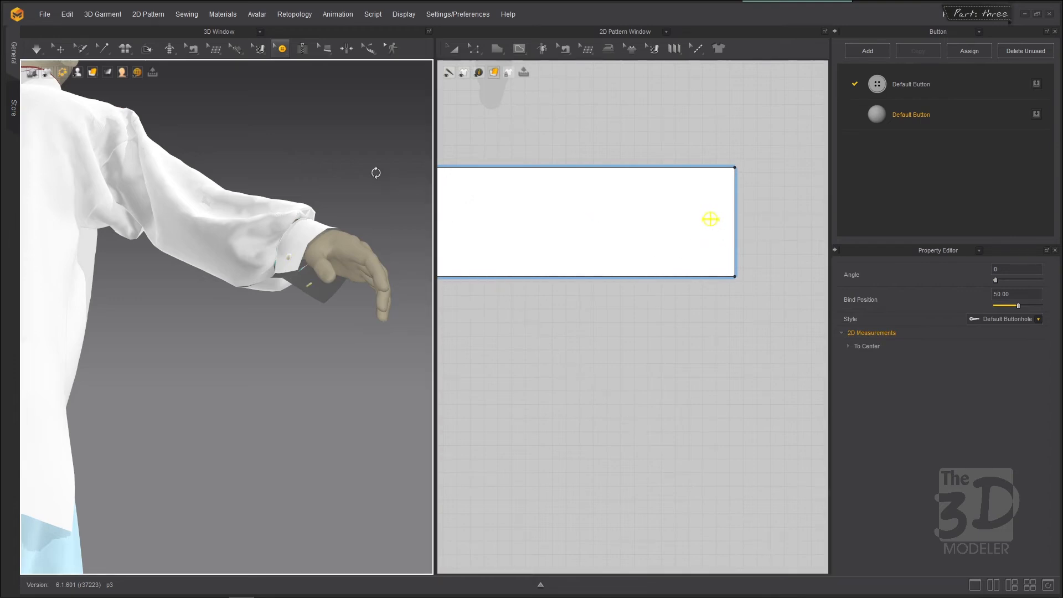
Fasten the buttonhole at the cuff's right end to the button at its left end.
right_drag(374, 171, 380, 236)
scroll(757, 240, down, 2)
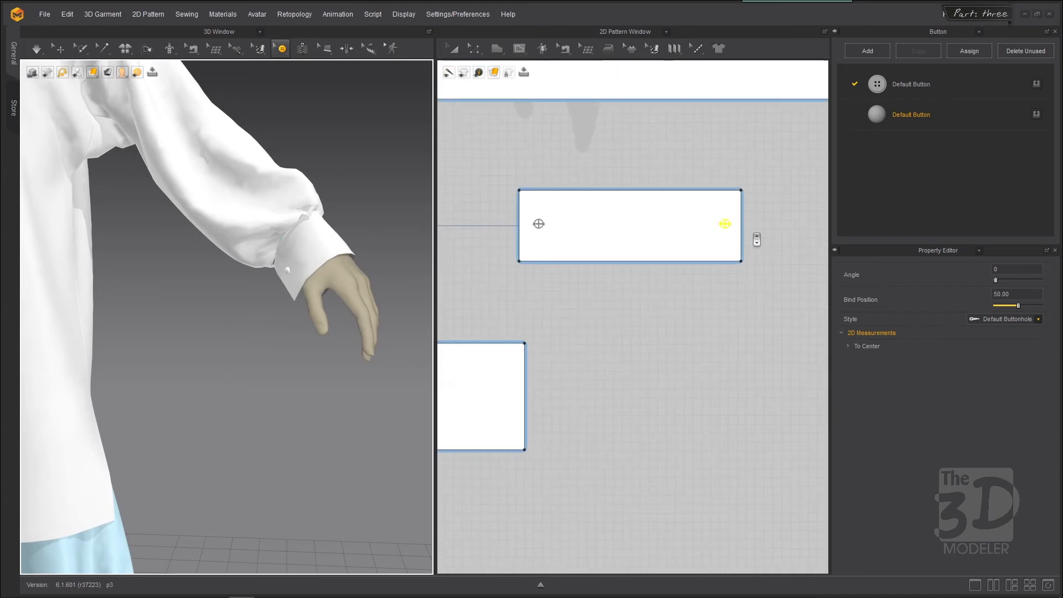
scroll(756, 240, up, 2)
scroll(757, 239, down, 1)
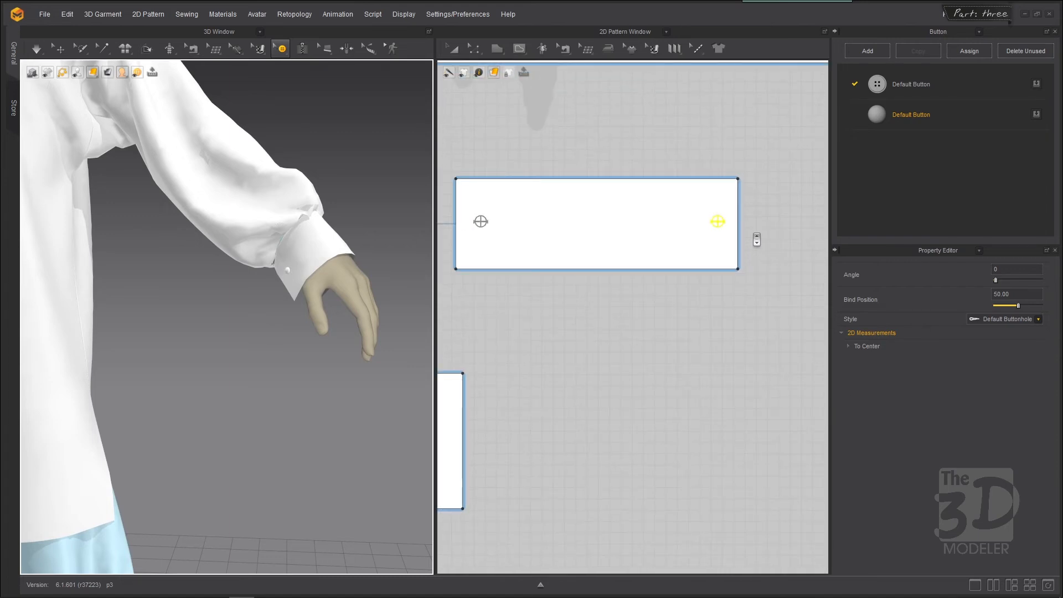
click(282, 49)
click(303, 115)
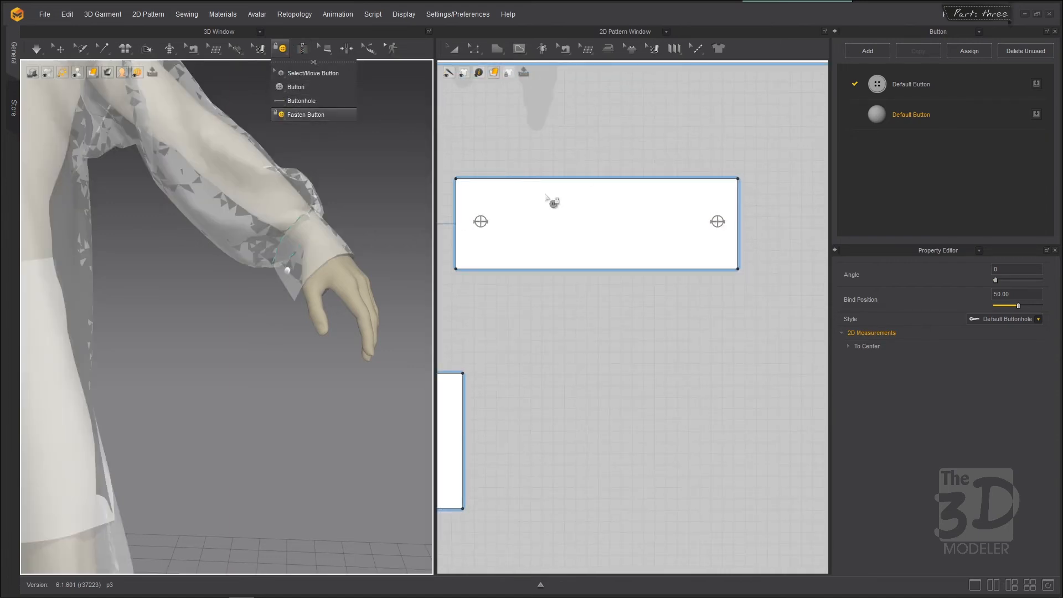
click(718, 223)
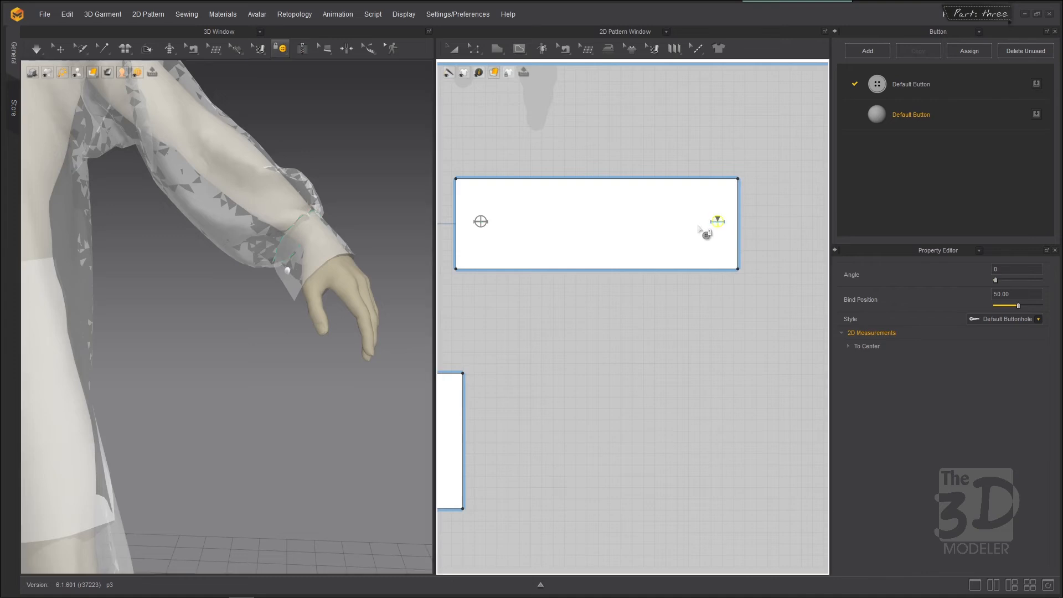
scroll(498, 227, up, 3)
click(486, 226)
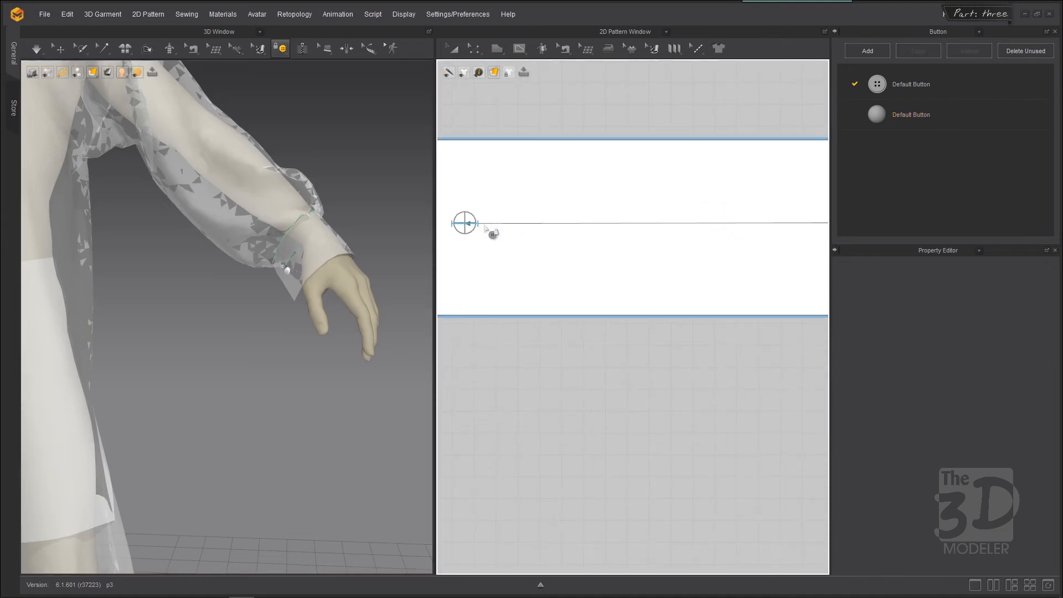
Add a second fastening in the opposite direction, from the cuff's left-end button to the right-end buttonhole.
click(465, 221)
scroll(466, 222, down, 4)
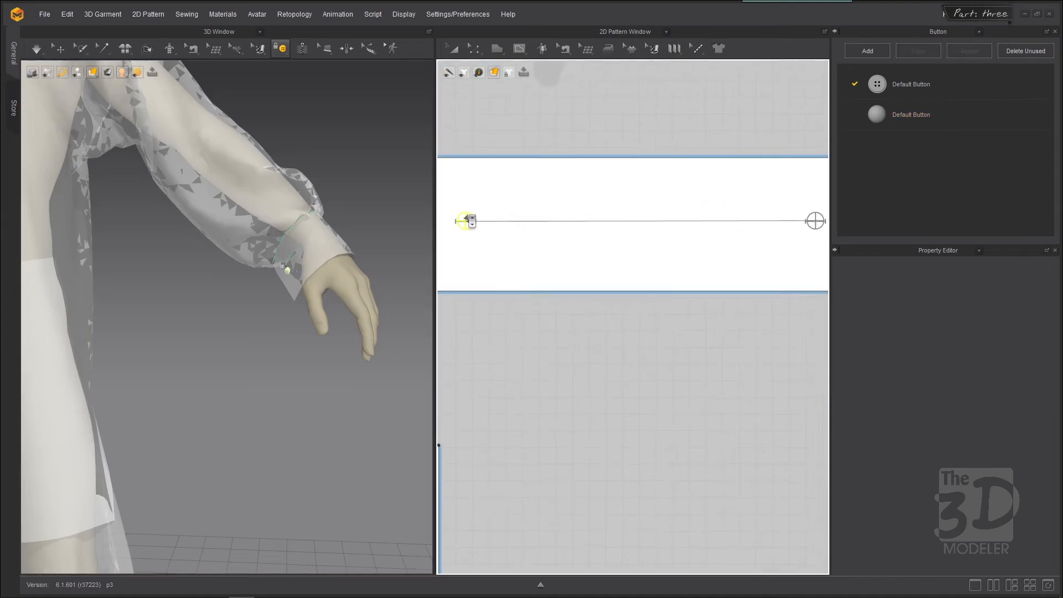
scroll(742, 220, up, 3)
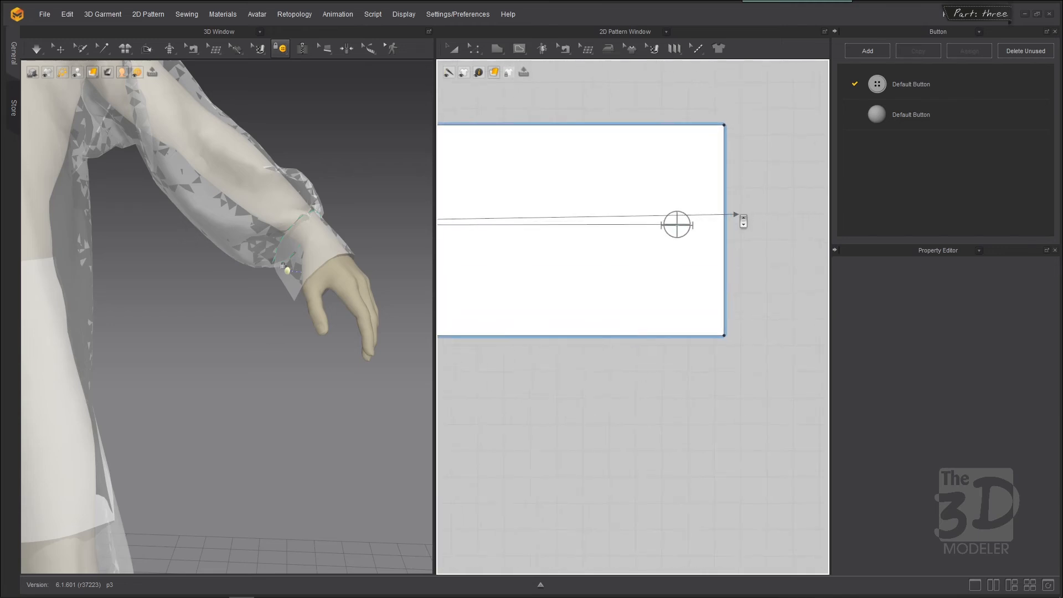
click(662, 229)
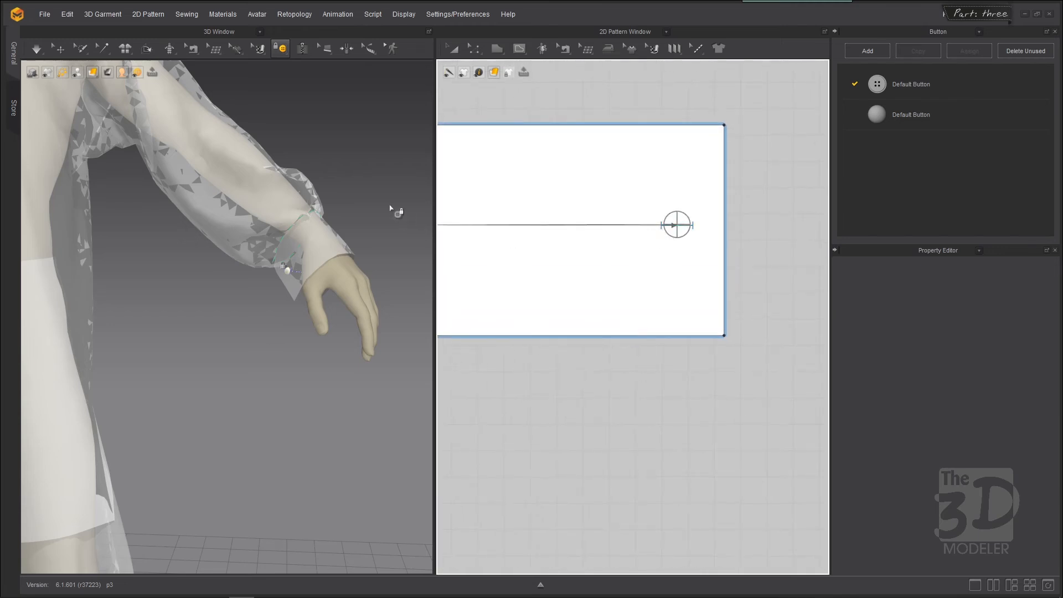
right_drag(369, 196, 405, 177)
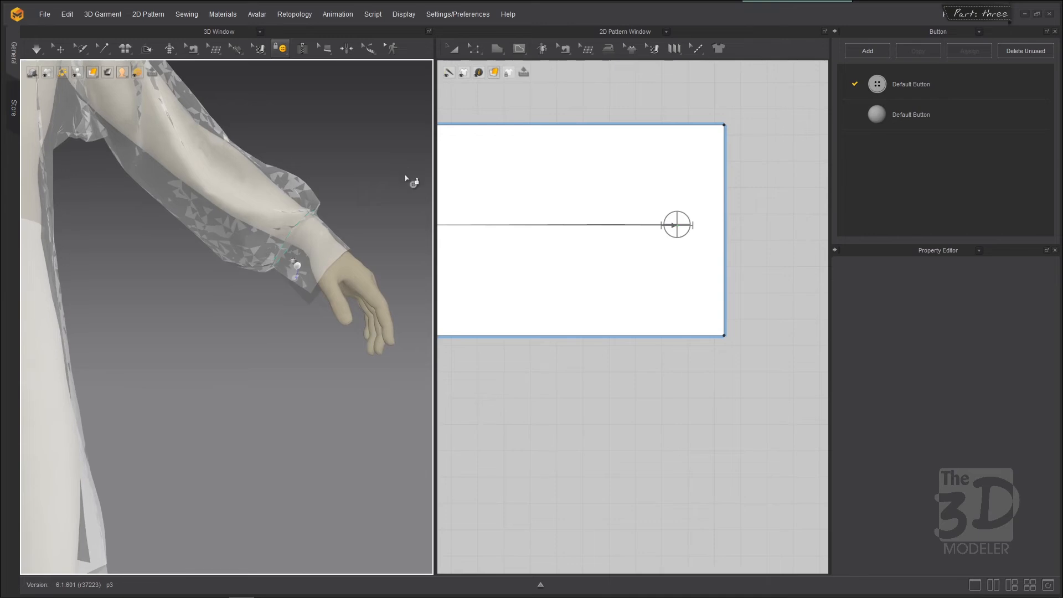
scroll(814, 230, down, 4)
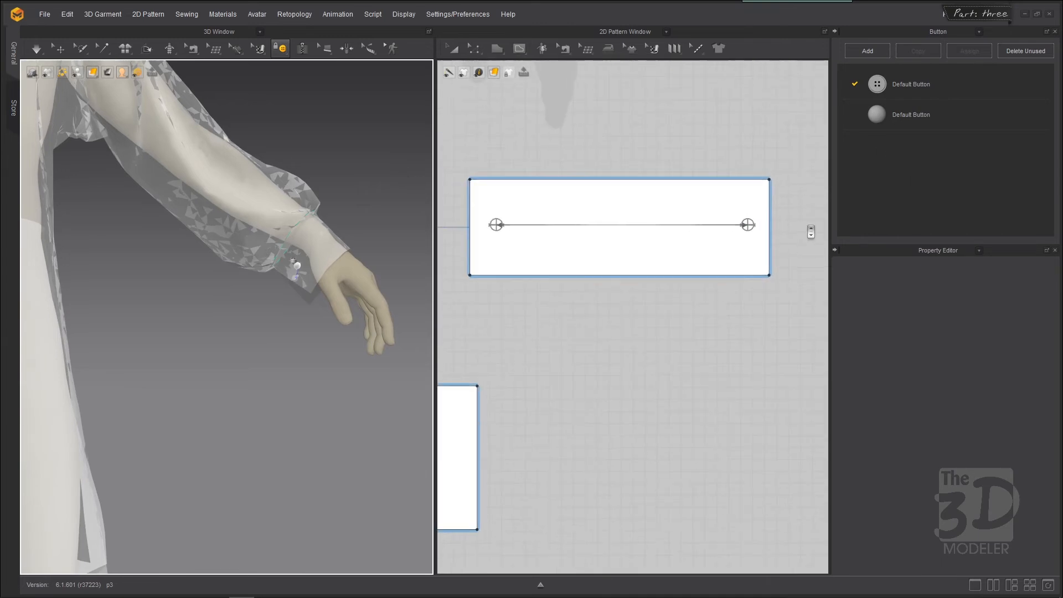
Remove the fastening that runs from the cuff's left-end button to the right-end buttonhole.
click(453, 48)
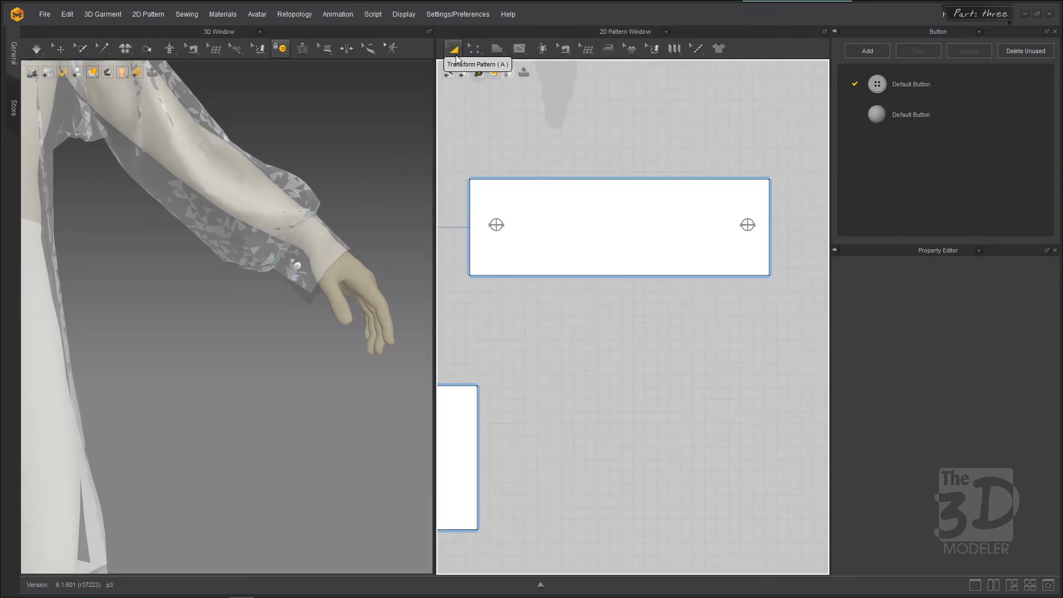
click(281, 48)
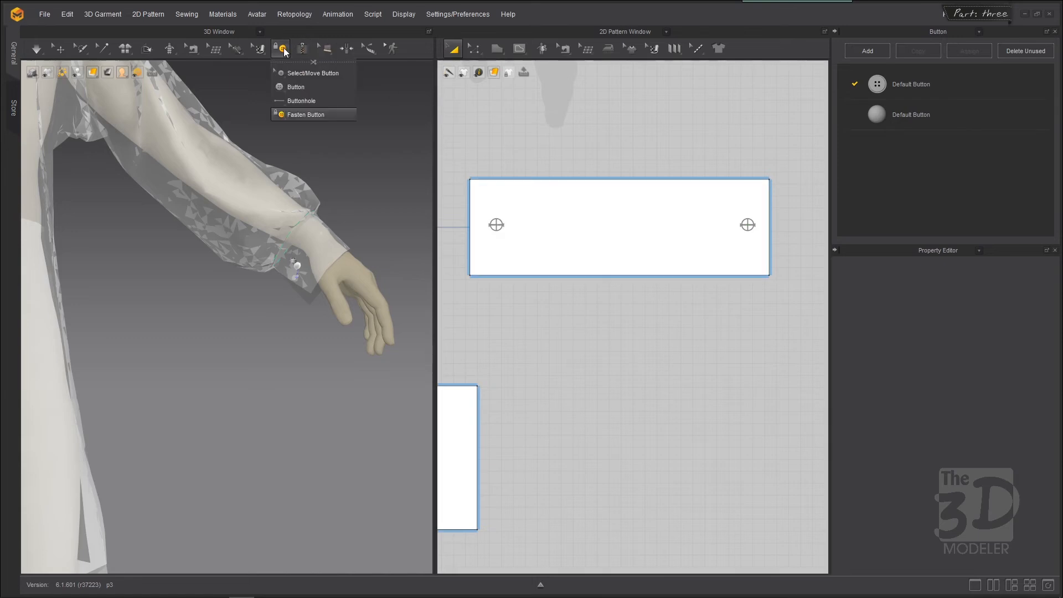
click(310, 113)
click(501, 226)
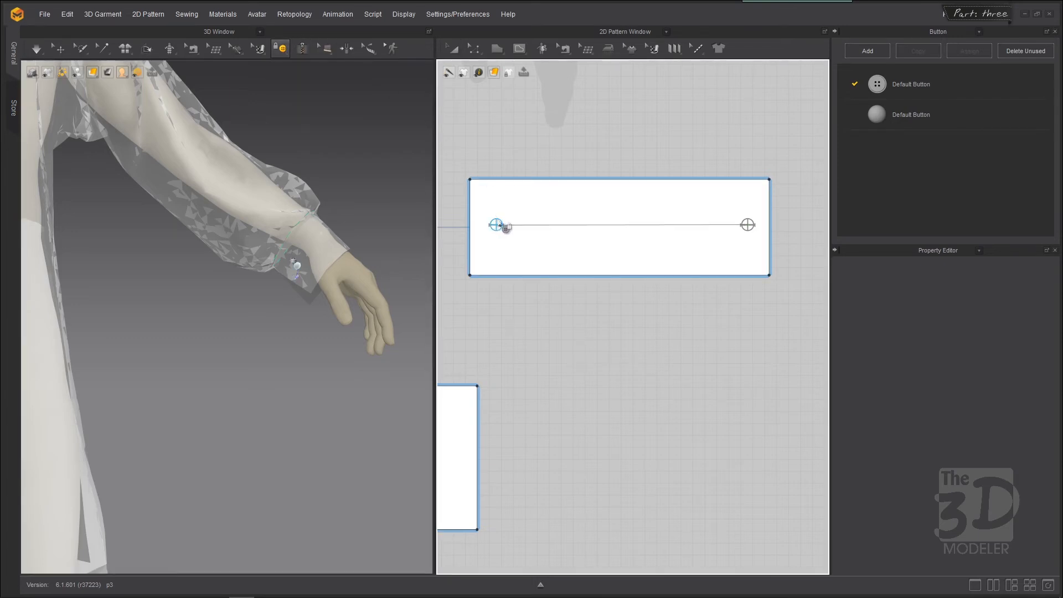
Select the buttons at both ends of the cuff and turn off their collision.
click(281, 49)
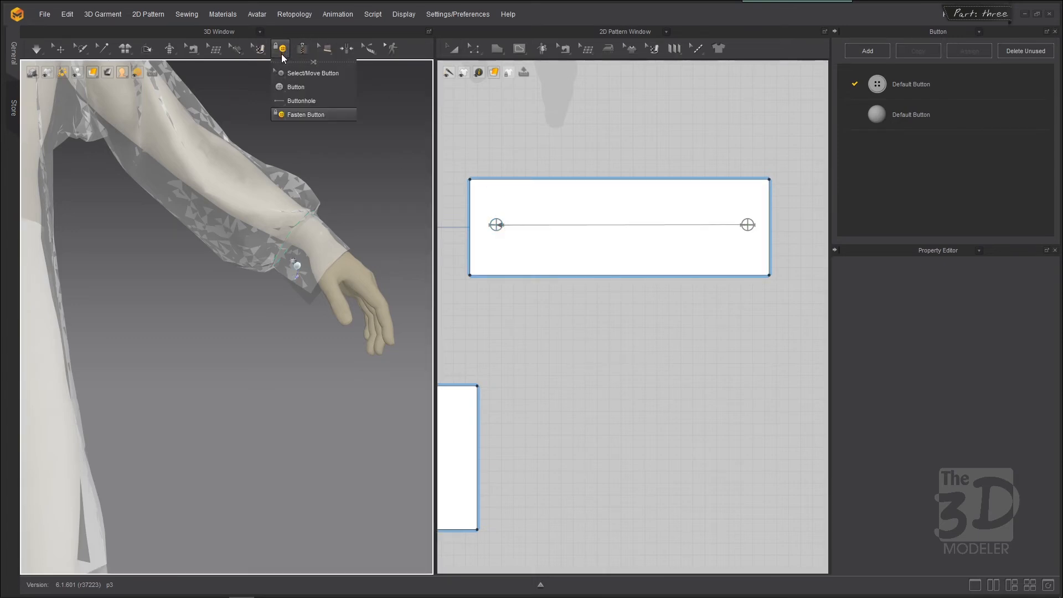
click(288, 73)
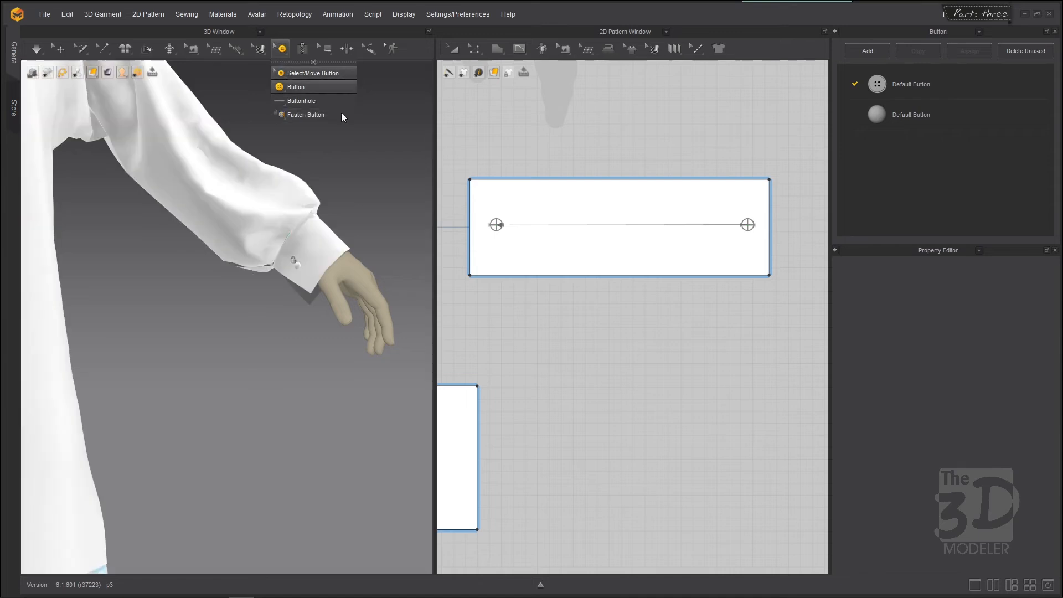
click(498, 225)
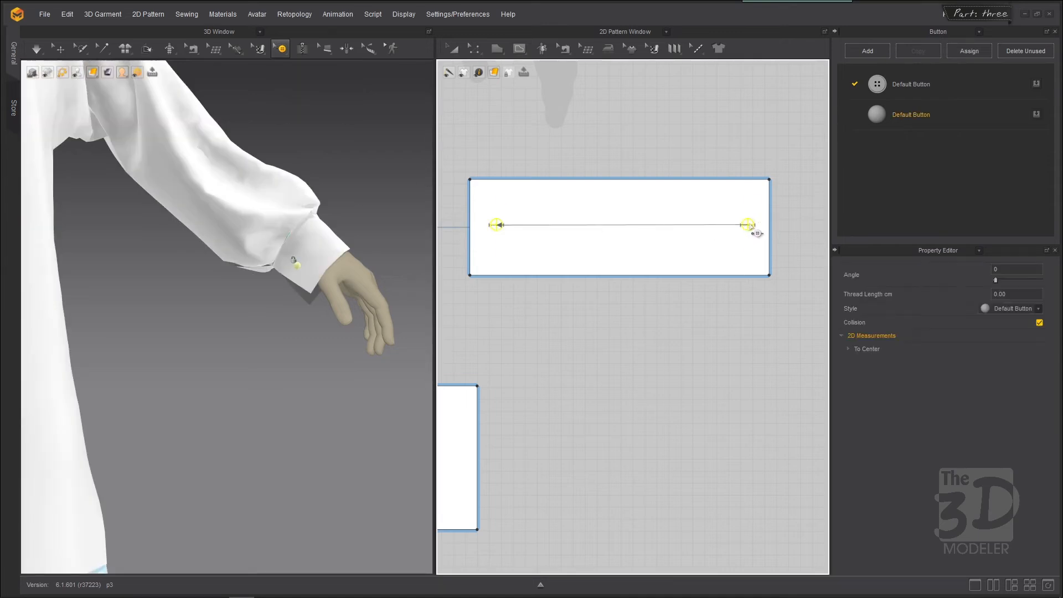
click(1040, 324)
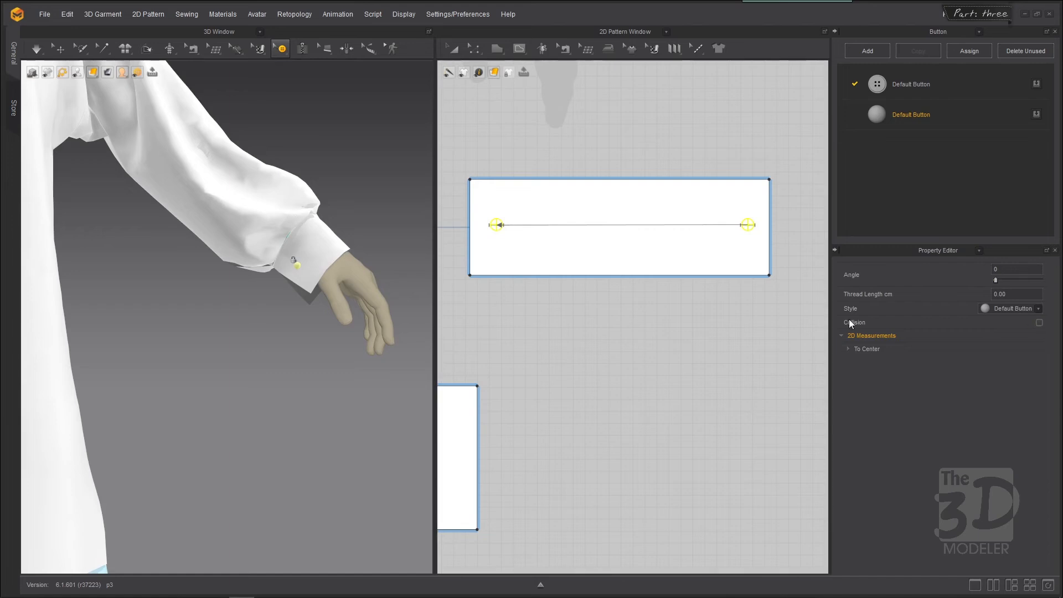
Clear the cuff's remaining fastening and refasten the buttons and buttonholes at the two ends in both directions.
right_drag(347, 165, 361, 188)
drag(280, 48, 295, 115)
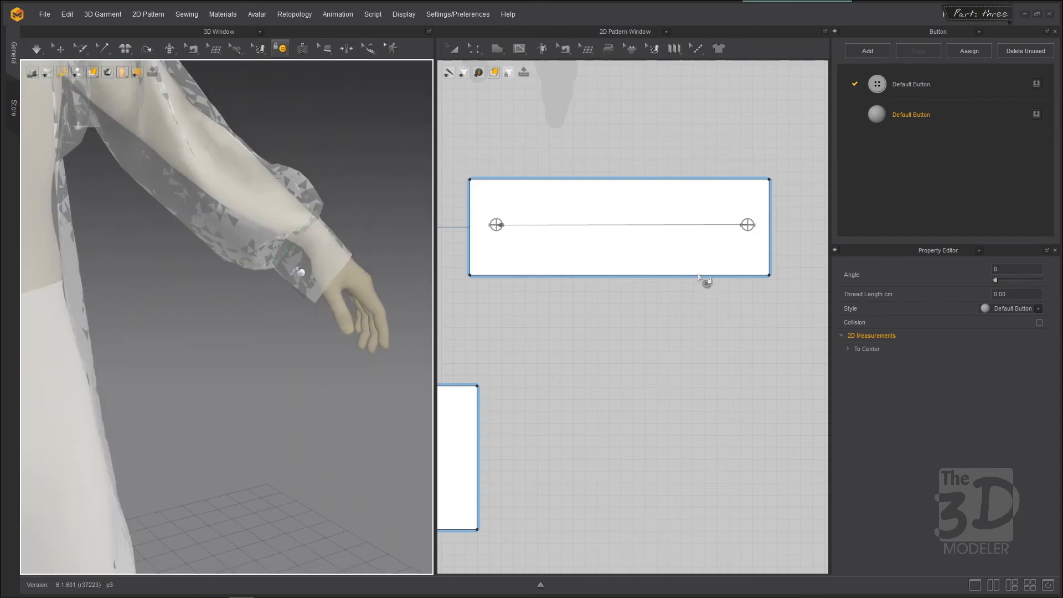
scroll(712, 276, up, 2)
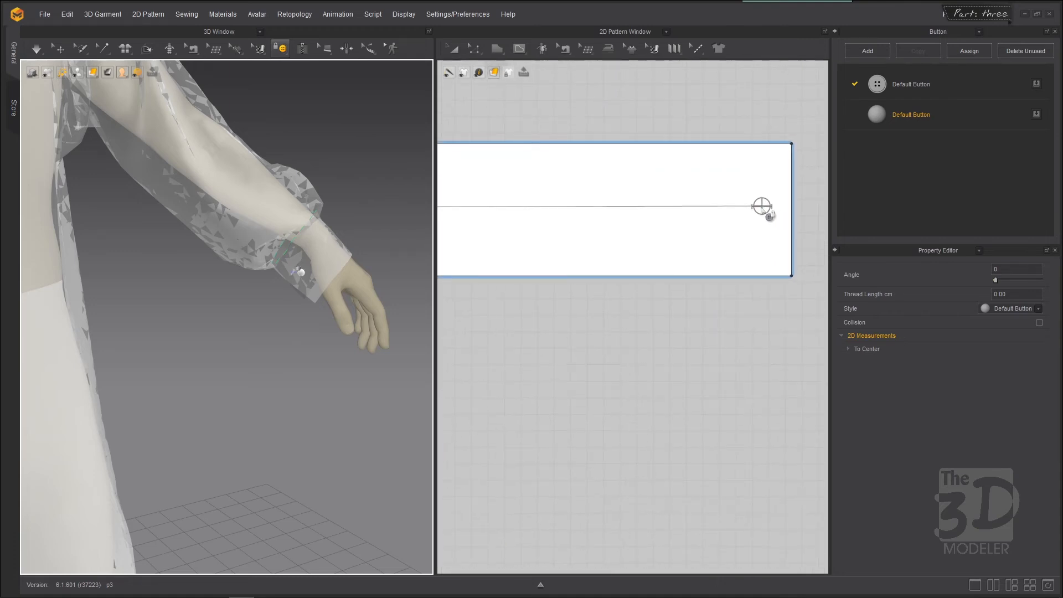
click(600, 189)
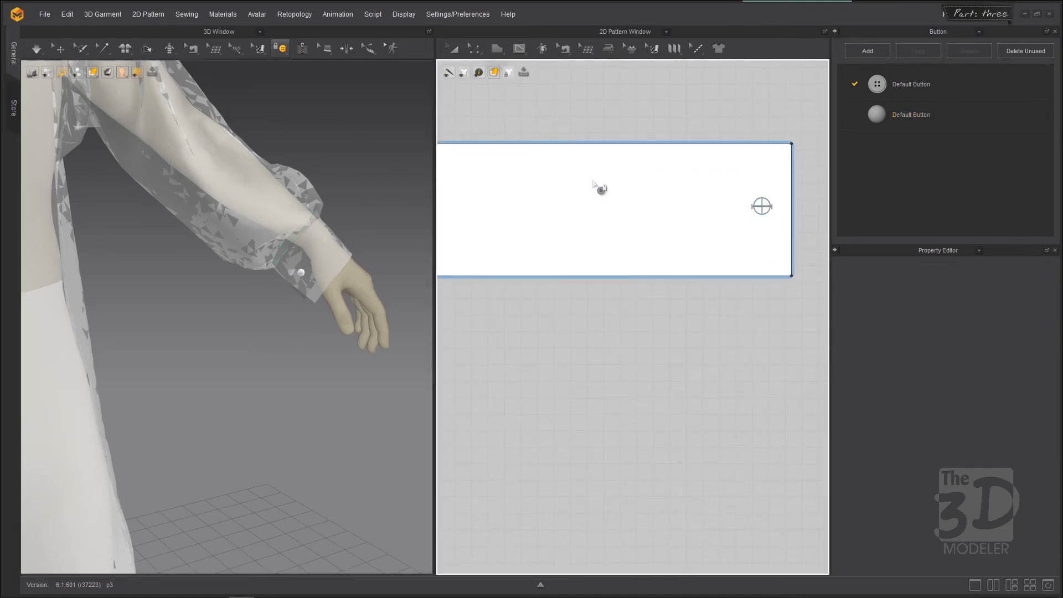
click(762, 206)
scroll(764, 169, down, 1)
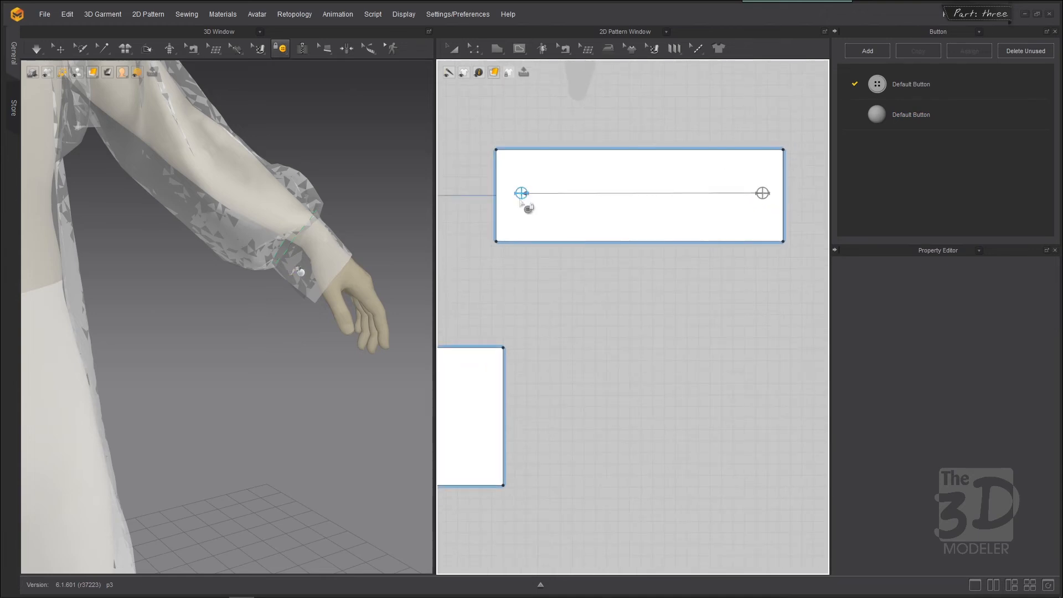
click(521, 200)
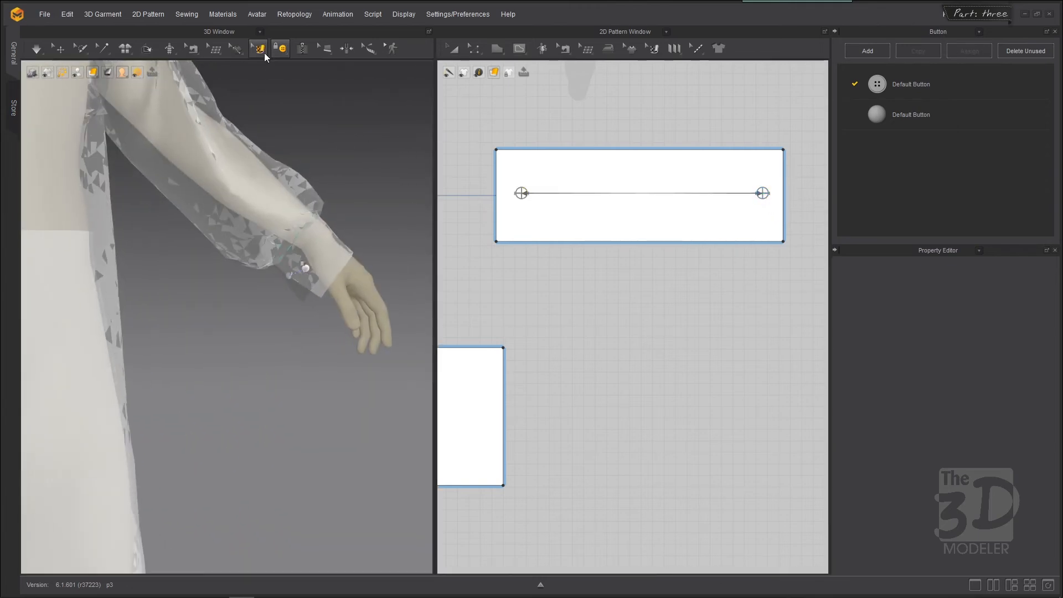
Simulate the garment to draw the fastened cuff closed around the avatar's wrist, and stop the simulation.
click(274, 48)
click(305, 70)
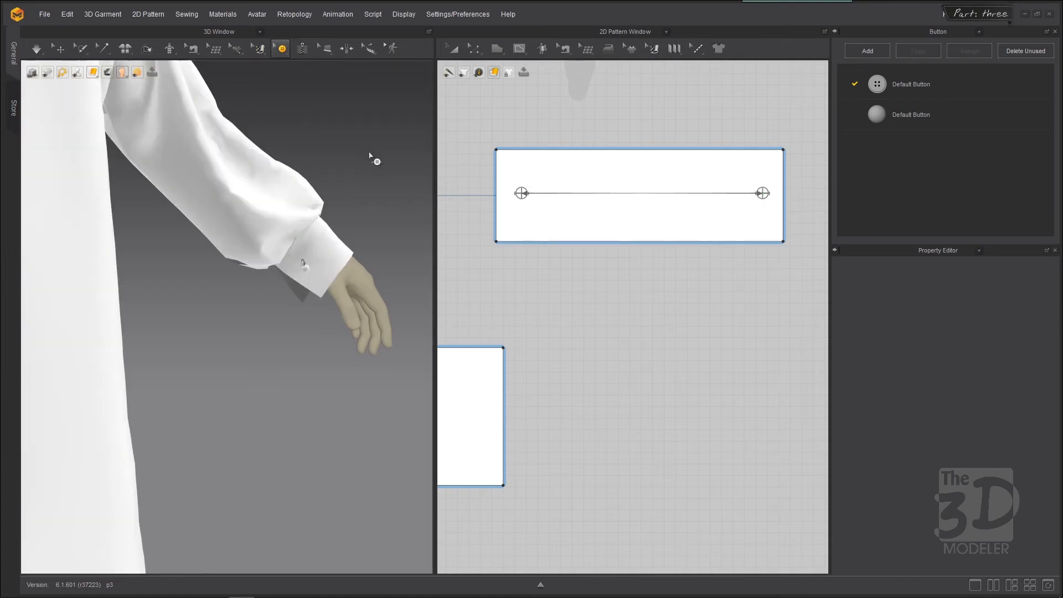
key(space)
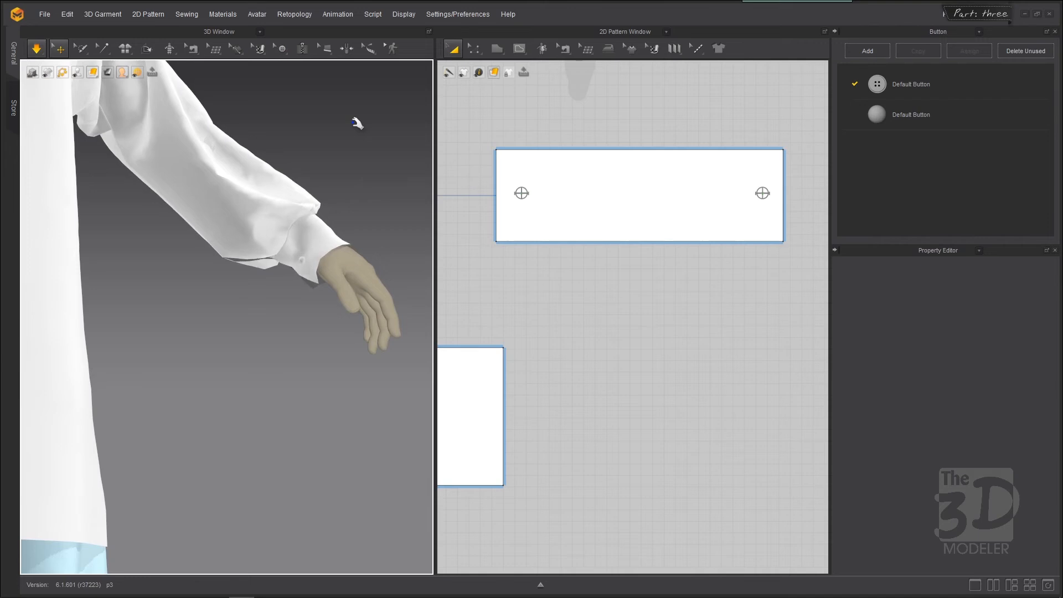
key(space)
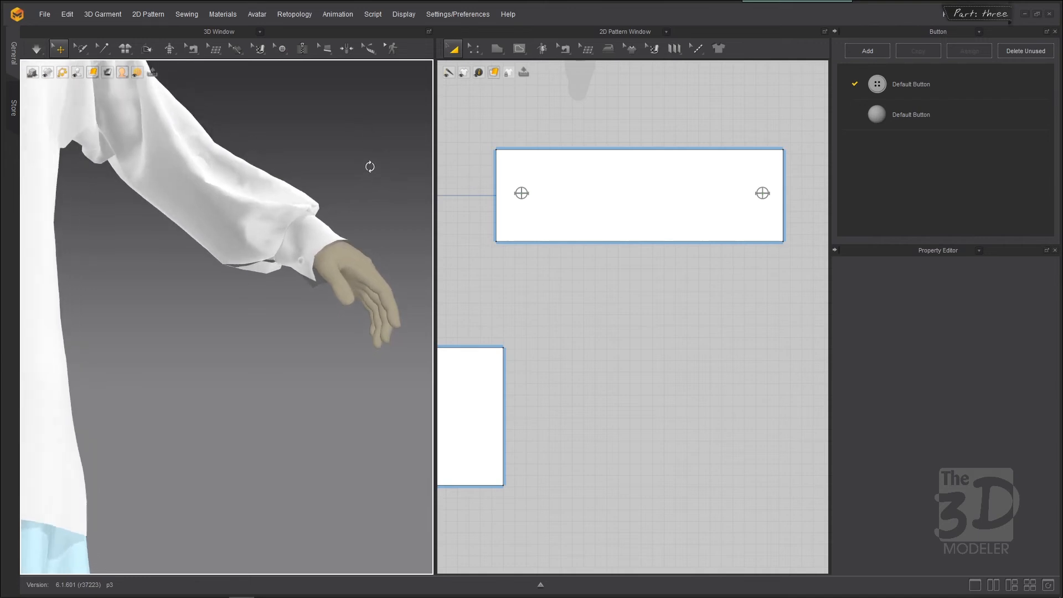
right_drag(368, 167, 387, 225)
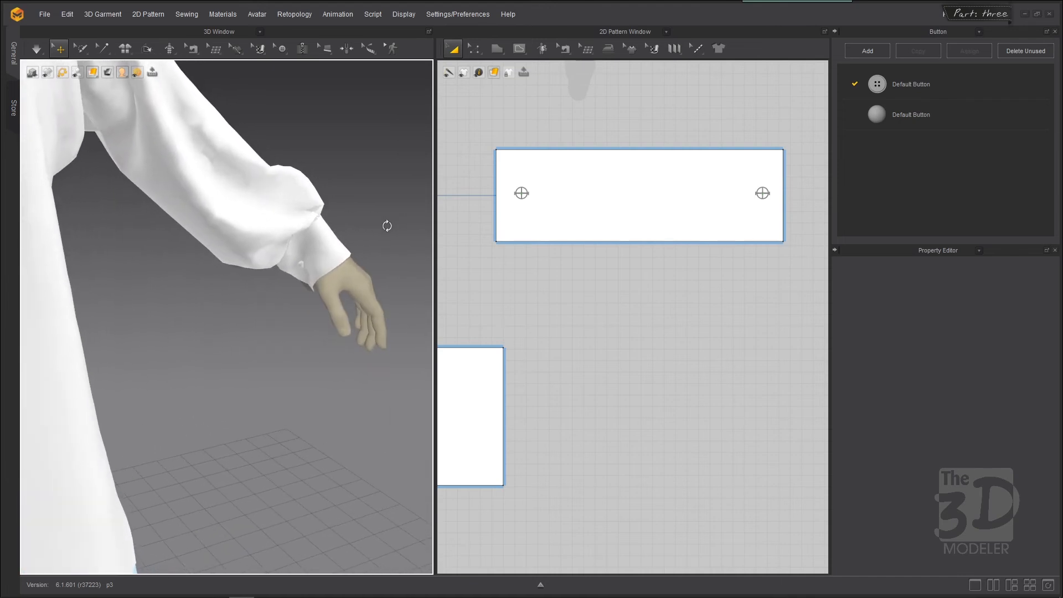
key(space)
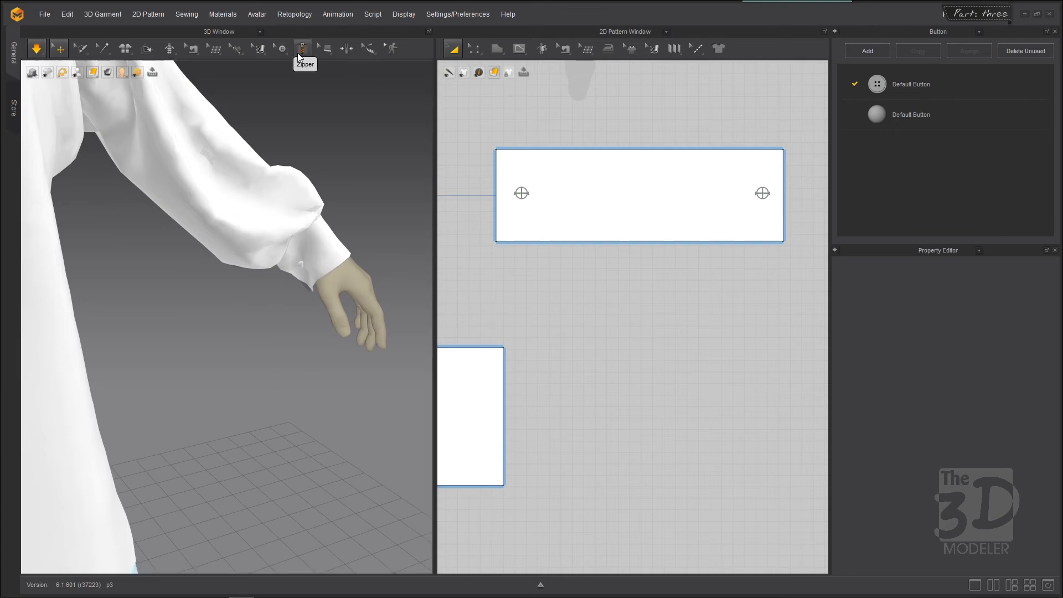
click(38, 54)
Move the button and buttonhole at the cuff's left end together closer to the left short edge.
click(281, 48)
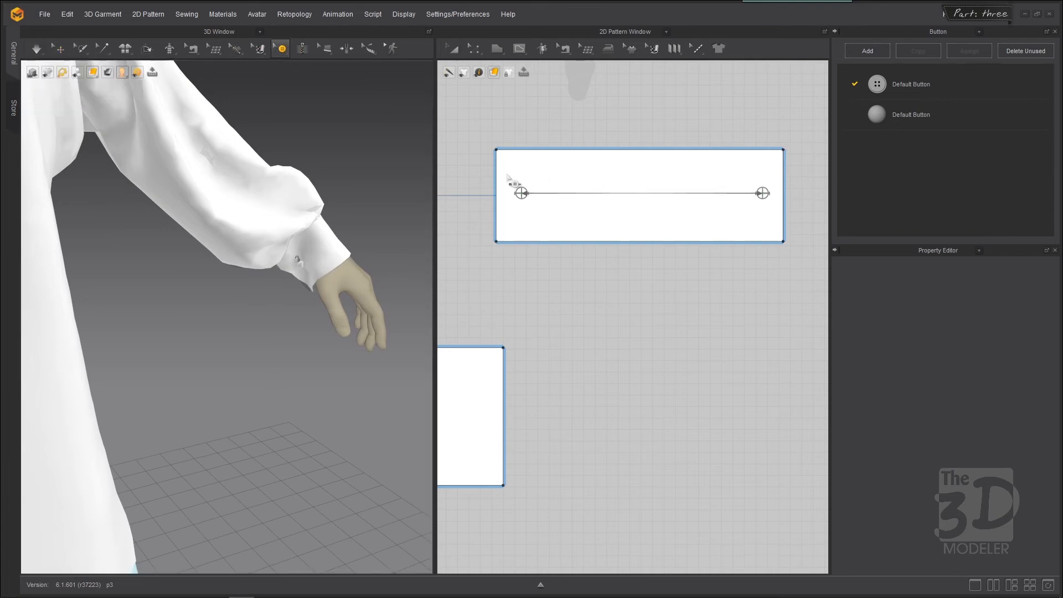
drag(507, 173, 554, 211)
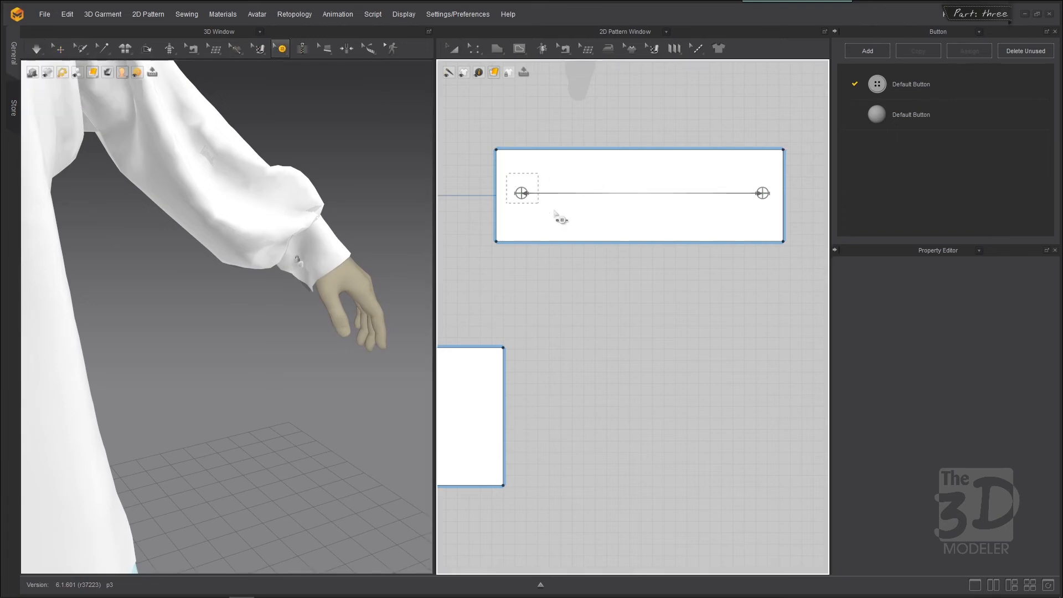
drag(779, 213, 779, 213)
click(521, 194)
scroll(505, 184, up, 4)
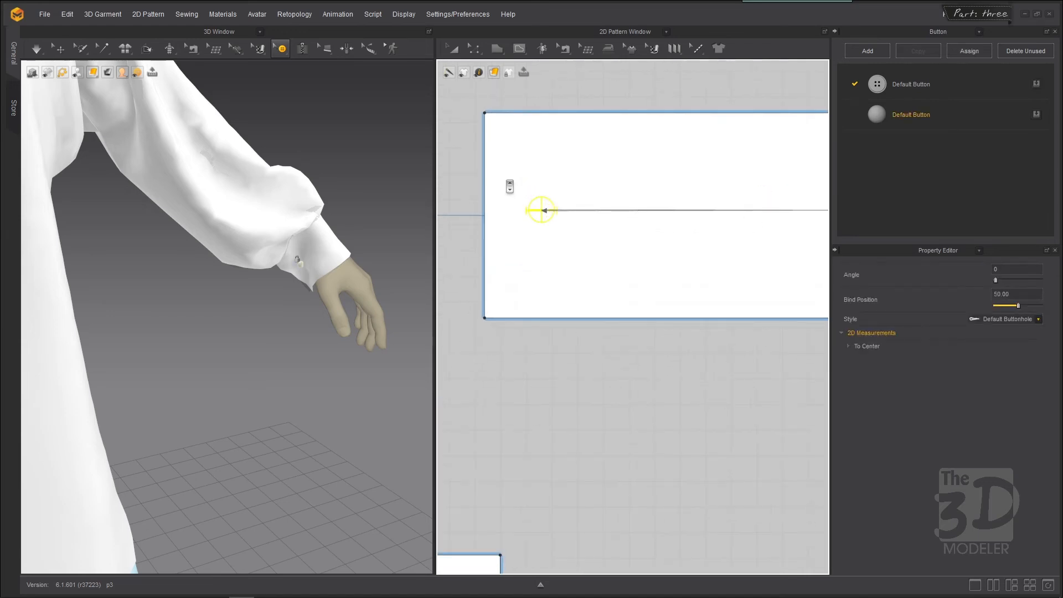
drag(540, 214, 516, 214)
Move the button and buttonhole at the cuff's right end outward, closer to the right short edge.
scroll(549, 199, down, 5)
scroll(769, 191, up, 5)
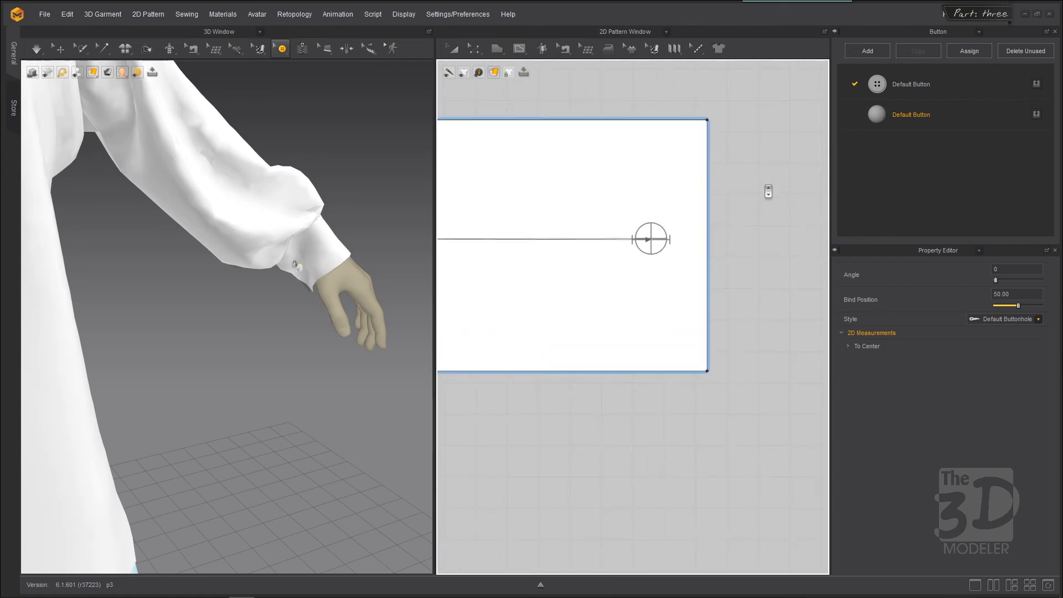
drag(669, 244, 680, 249)
scroll(750, 248, down, 8)
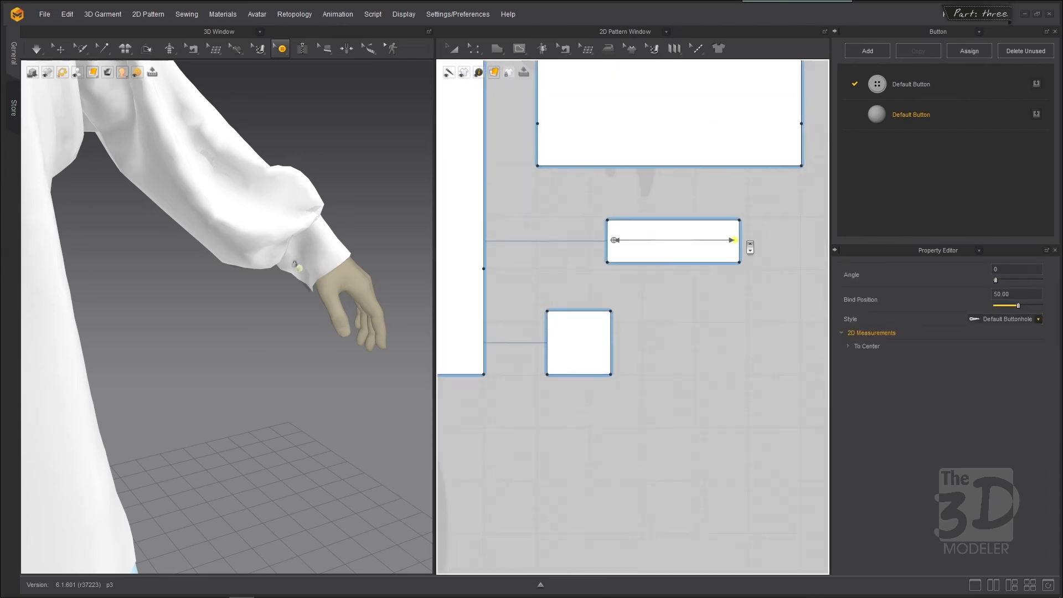
scroll(750, 248, up, 3)
scroll(451, 245, up, 4)
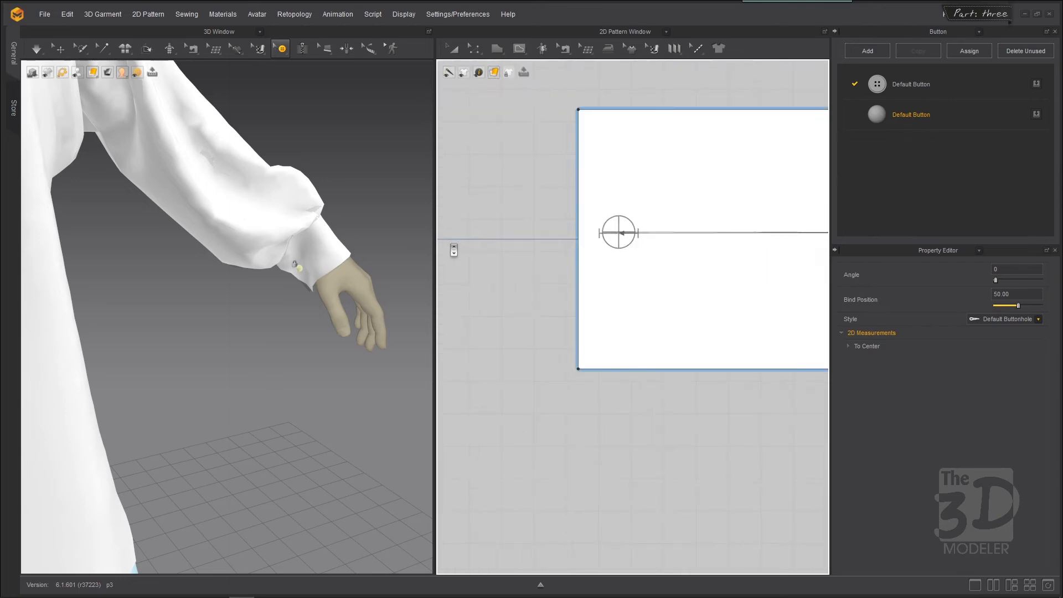
drag(649, 207, 612, 232)
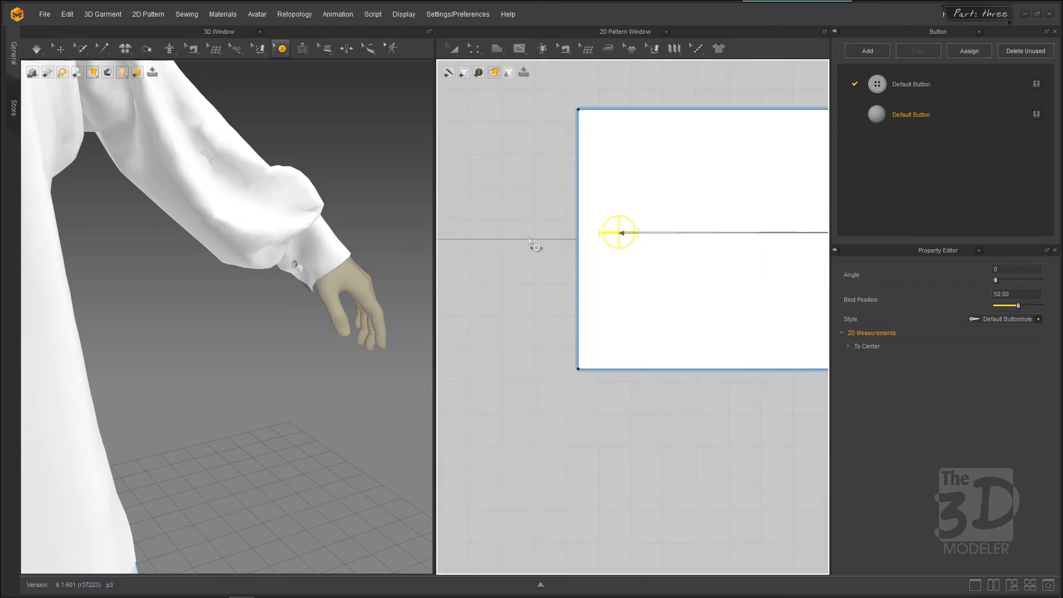
scroll(528, 240, down, 4)
Shift both fastened button and buttonhole pairs toward the cuff's upper edge and paste a copy of them about 2.9 cm straight below.
drag(520, 219, 675, 257)
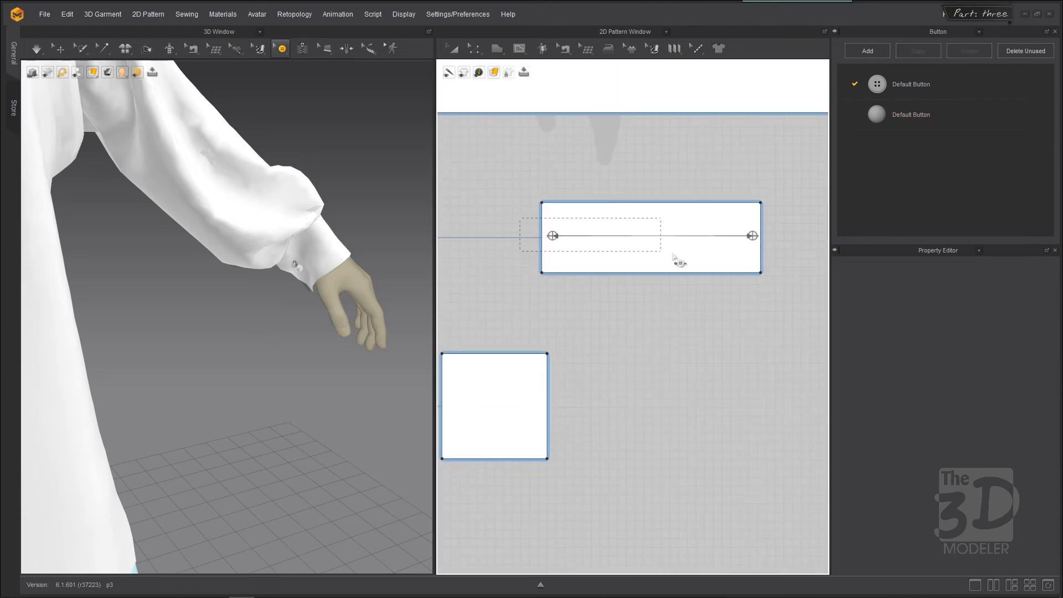
drag(779, 261, 760, 227)
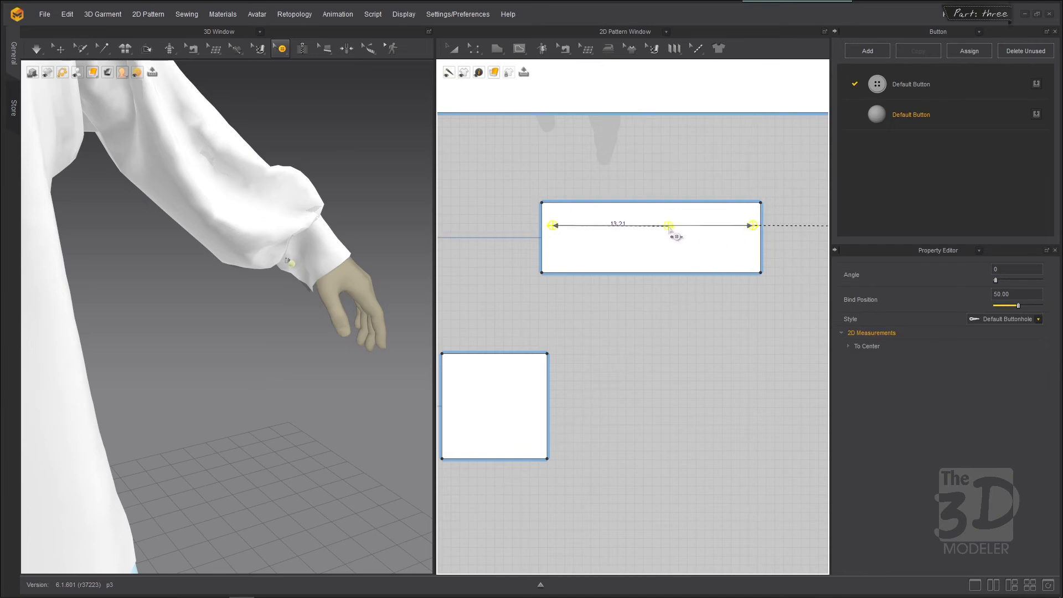
drag(669, 227, 553, 265)
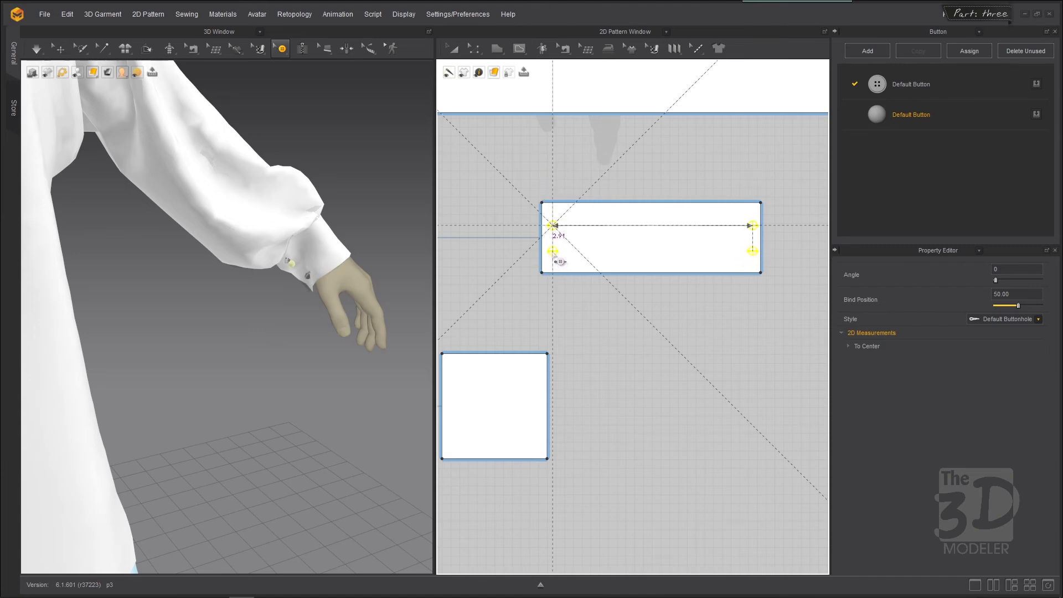
drag(554, 254, 553, 254)
scroll(504, 228, up, 3)
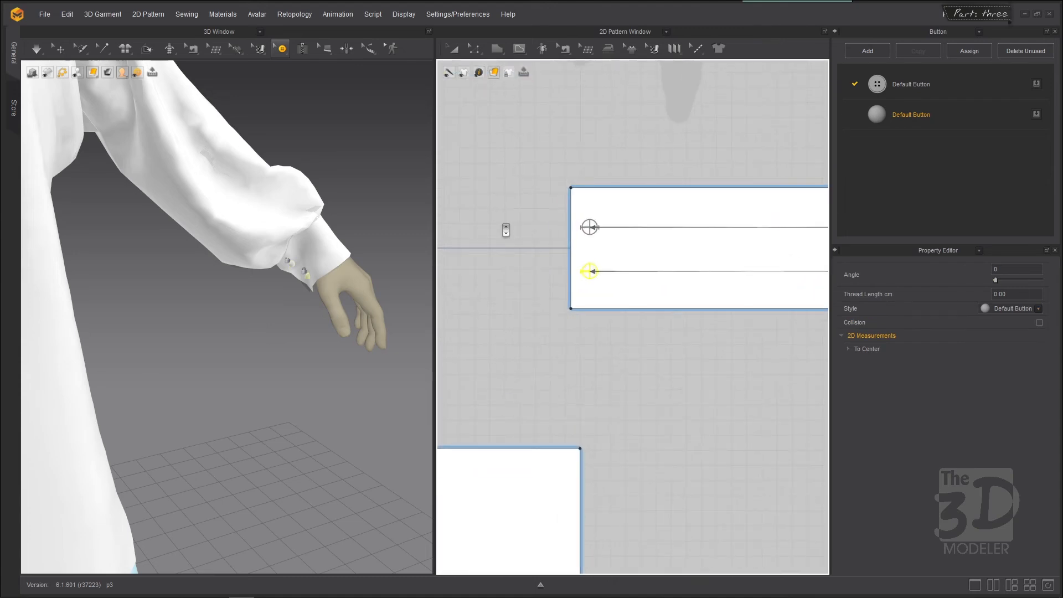
Simulate the garment with the doubled cuff fastenings and inspect how the cuff closes from several angles around the wrist.
click(390, 182)
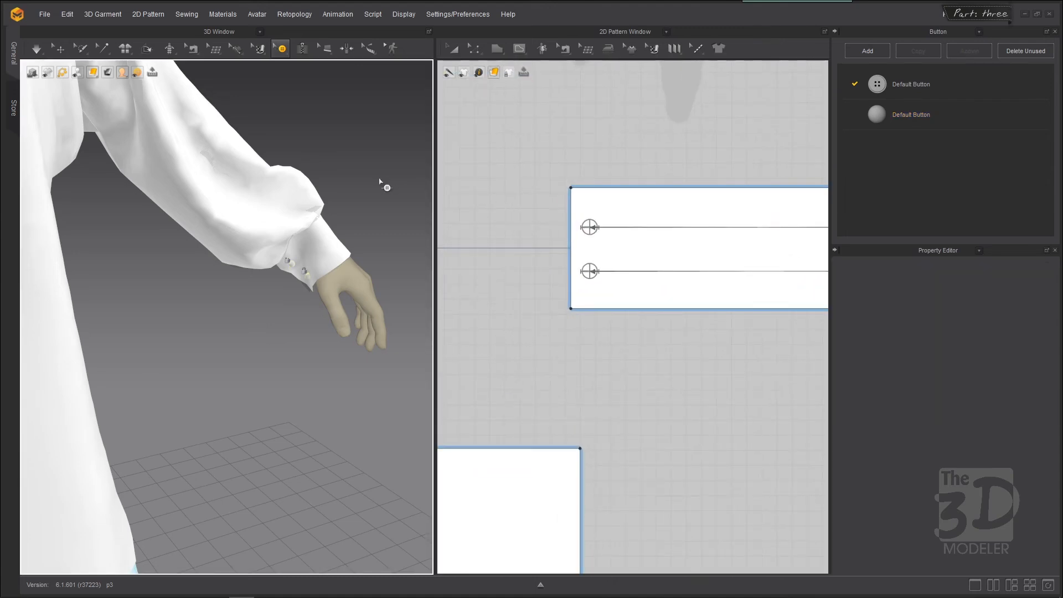
right_drag(380, 182, 299, 214)
scroll(299, 214, up, 5)
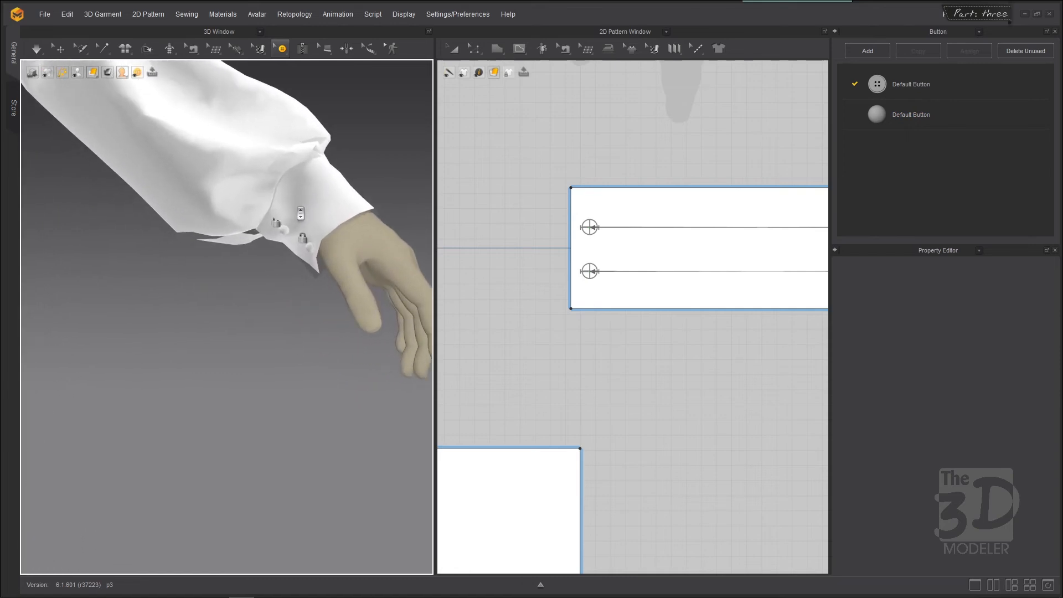
key(q)
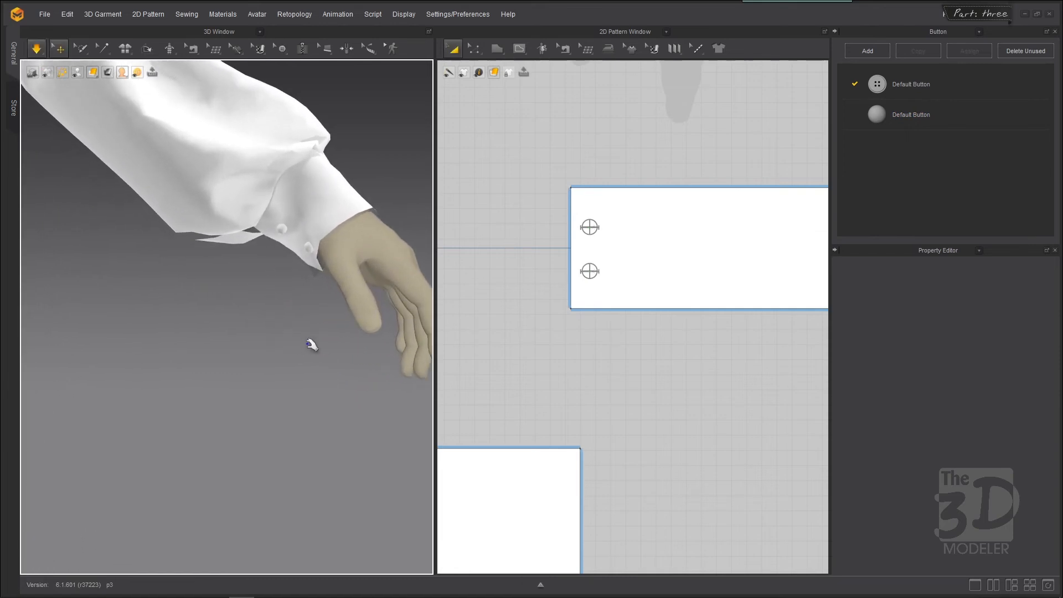
right_drag(332, 347, 273, 370)
key(space)
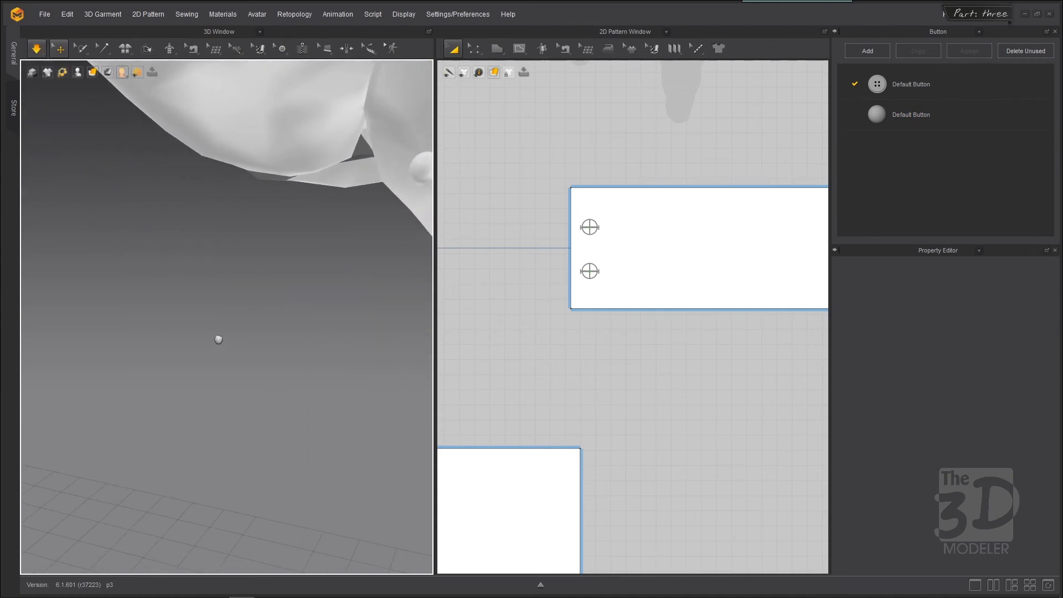
mouse_move(219, 337)
right_down()
mouse_move(164, 330)
mouse_move(236, 343)
right_up()
scroll(236, 343, down, 6)
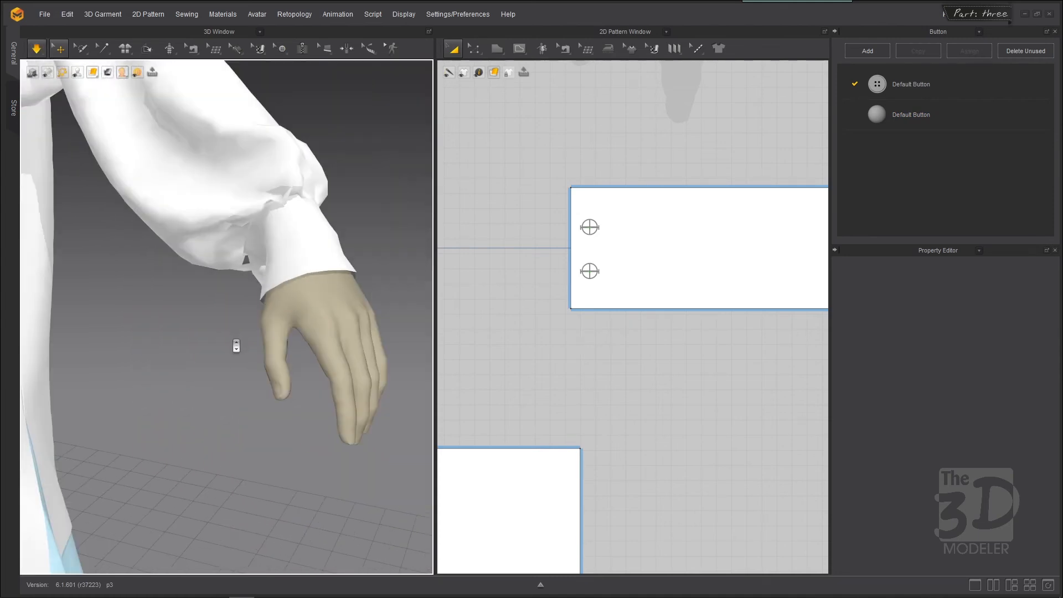
key(space)
mouse_move(379, 349)
right_down()
mouse_move(342, 349)
mouse_move(363, 321)
mouse_move(398, 352)
right_up()
key(space)
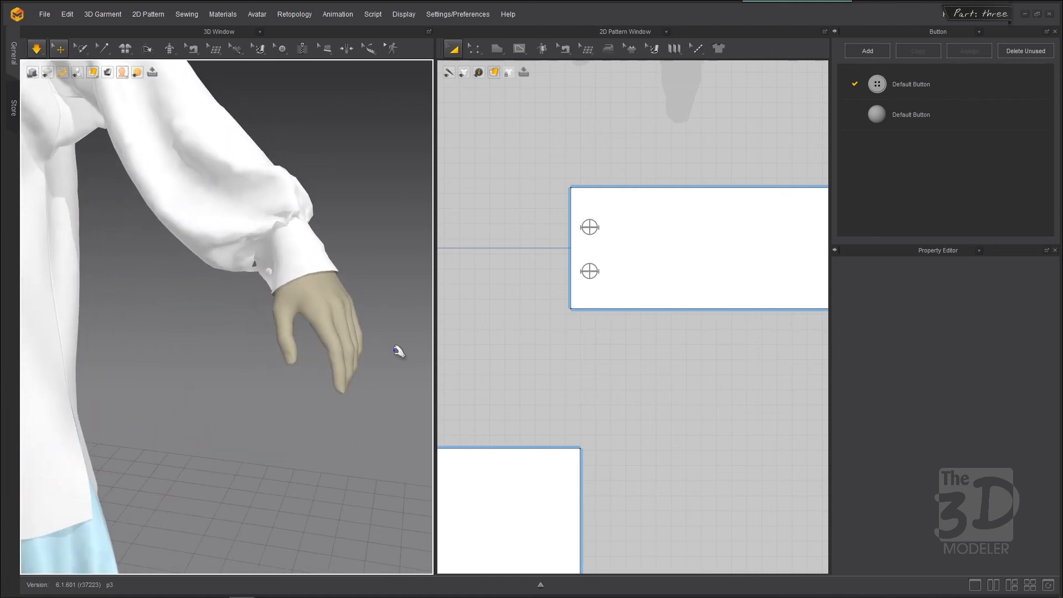
Stop the simulation and move the buttoned cuff pattern slightly up in the 2D layout, closer to the sleeve pattern.
click(312, 263)
key(space)
right_drag(374, 262, 401, 194)
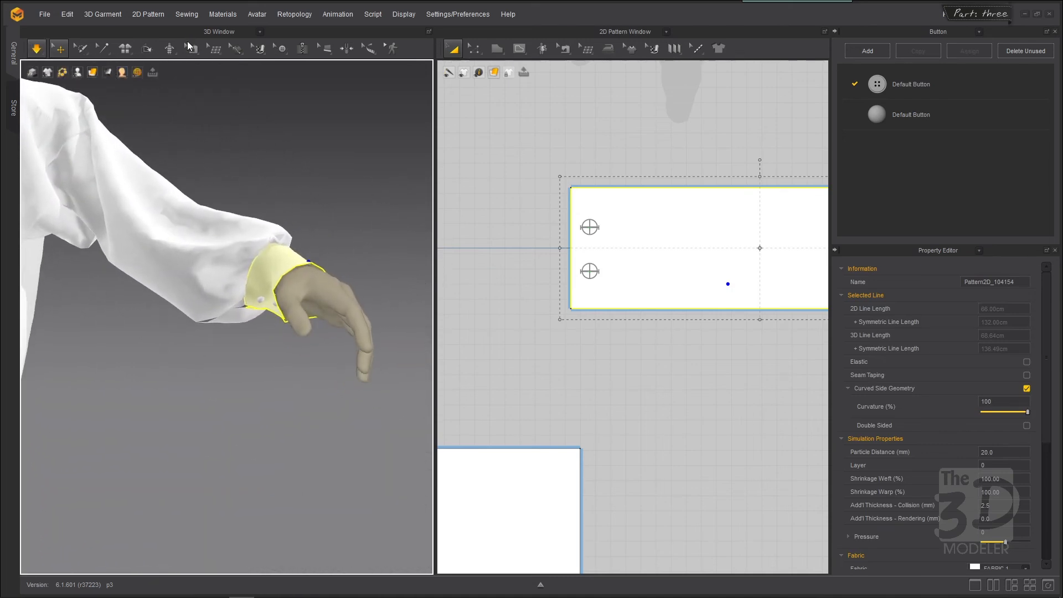
click(281, 48)
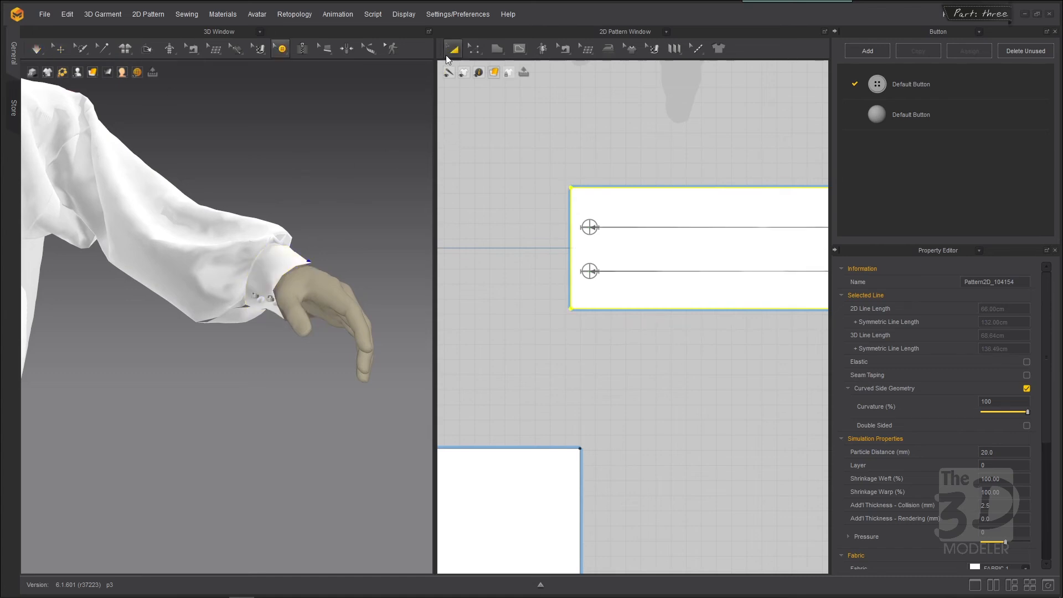
click(450, 52)
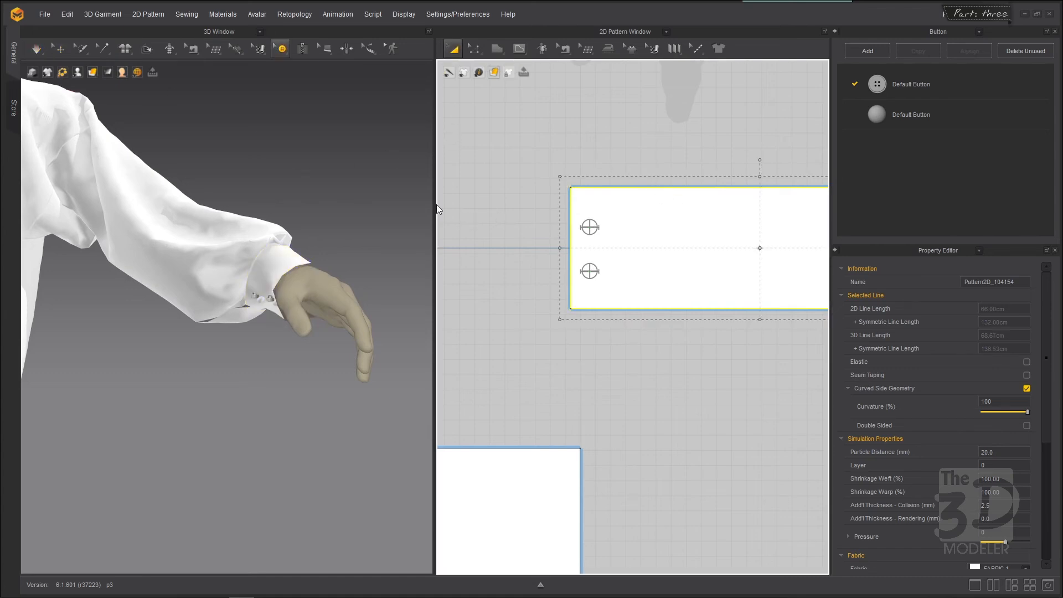
scroll(490, 218, down, 5)
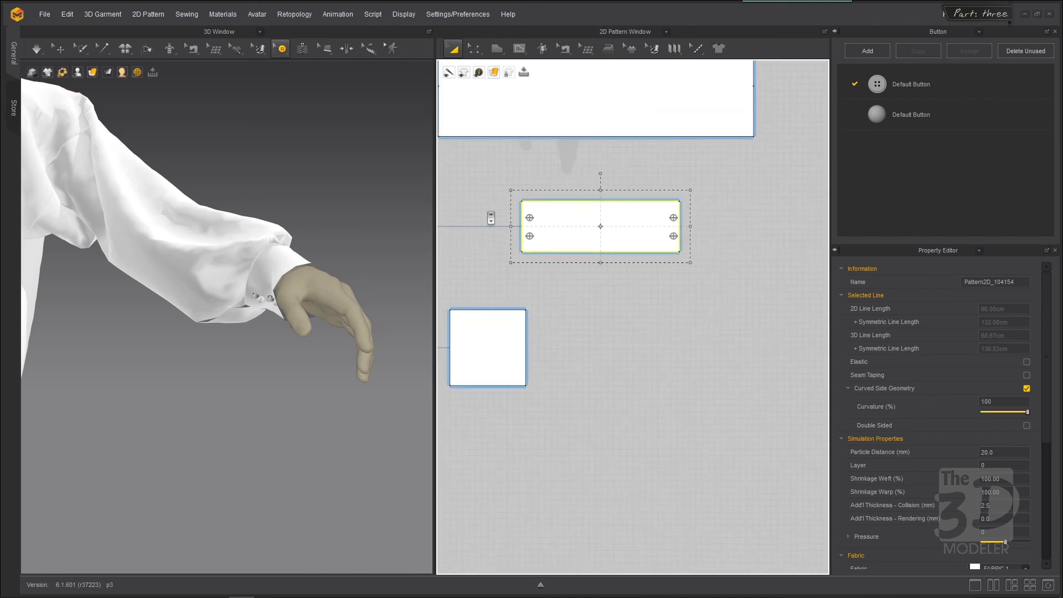
drag(580, 209, 575, 182)
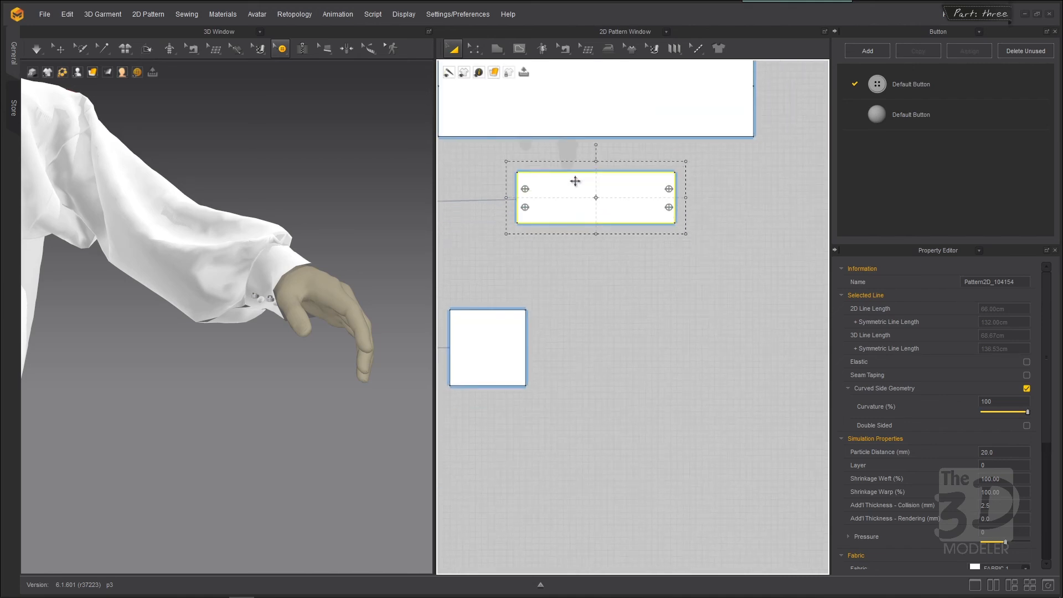
Create a layer clone under the cuff and place it about 10.8 cm straight below the original pattern.
right_click(576, 184)
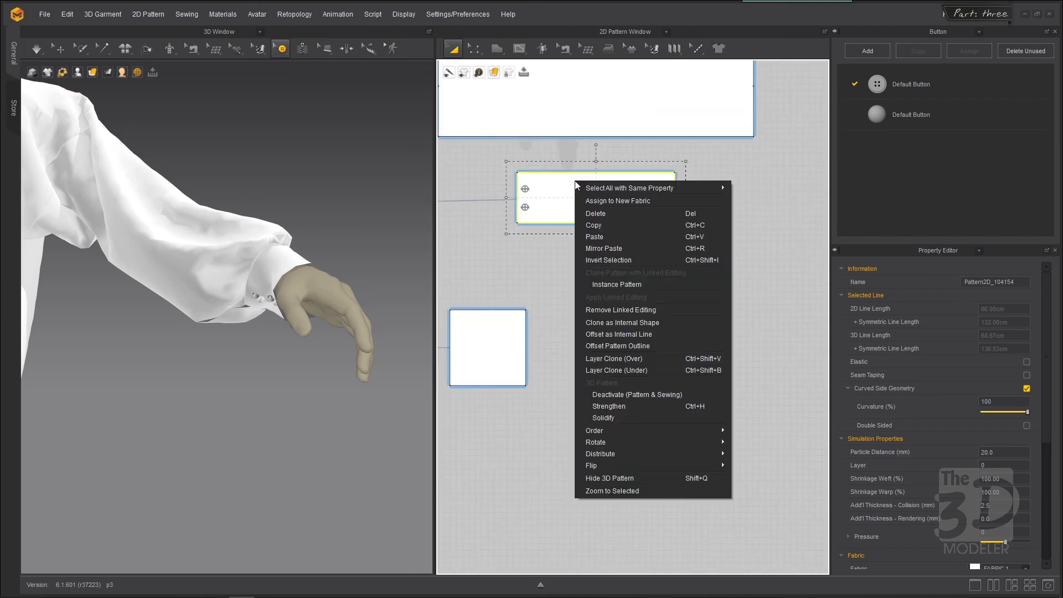
click(622, 371)
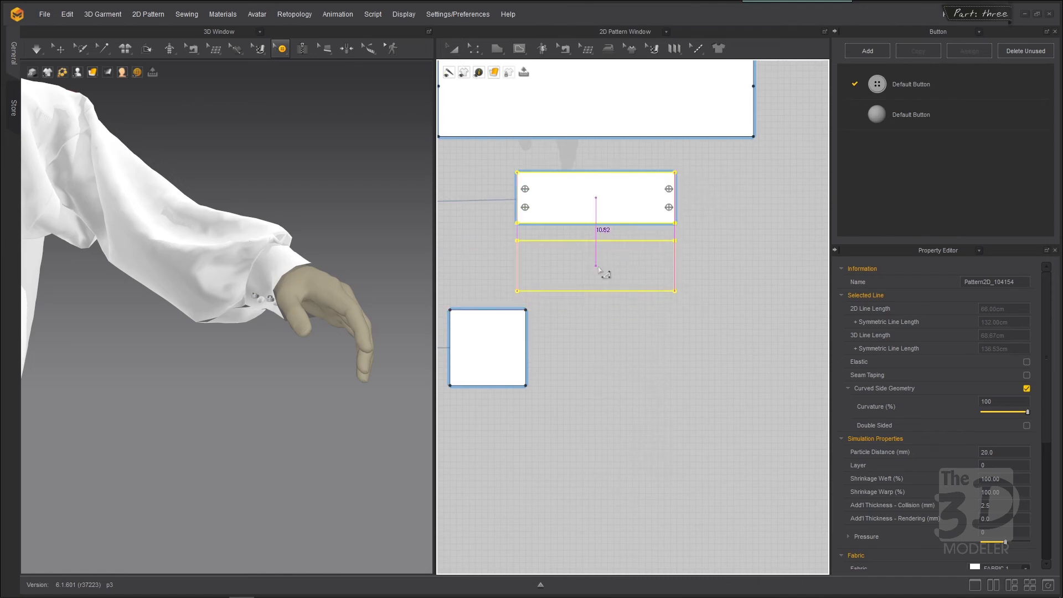
click(599, 272)
Flip the normal of the cloned inner cuff layer around the wrist.
scroll(284, 264, up, 5)
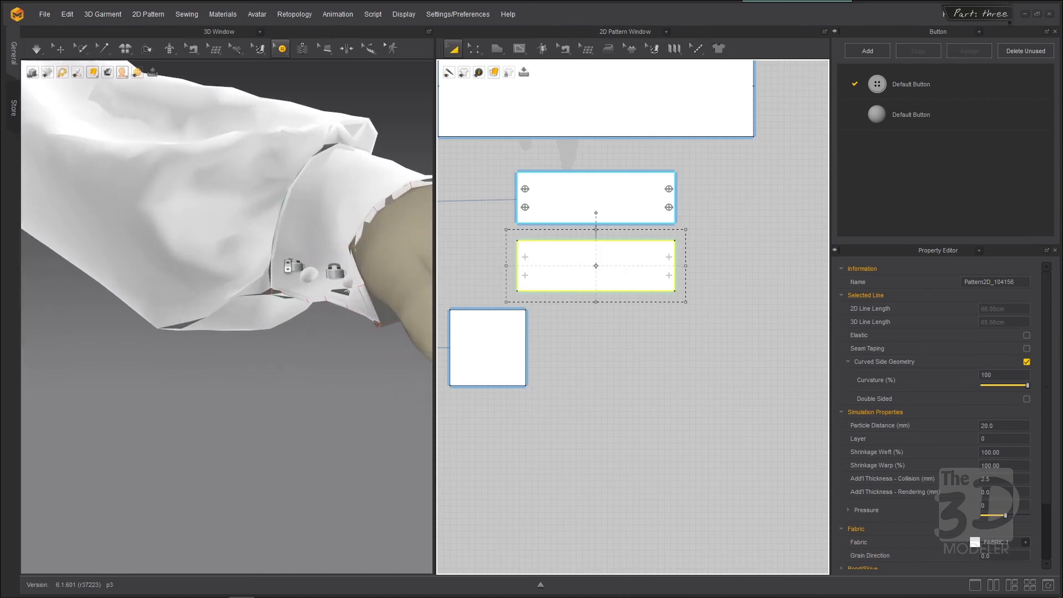
scroll(288, 266, up, 1)
right_drag(325, 339, 256, 348)
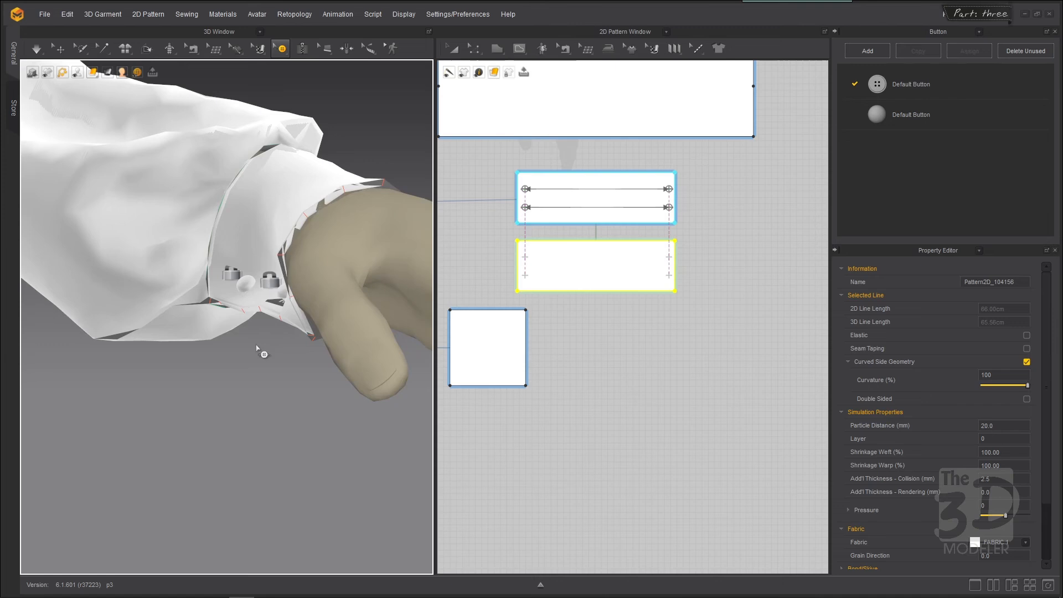
click(335, 200)
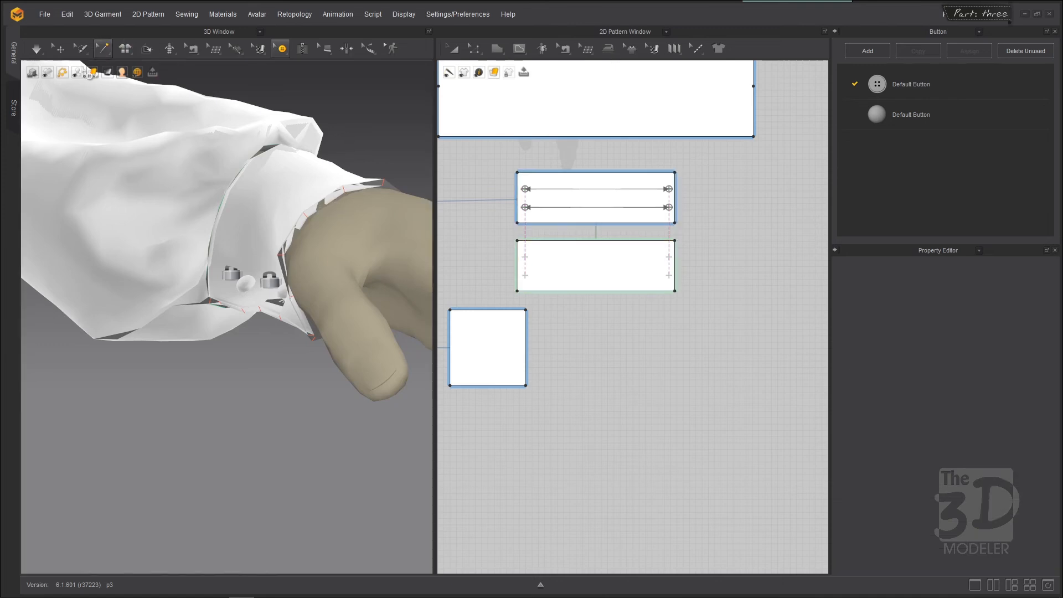
click(60, 48)
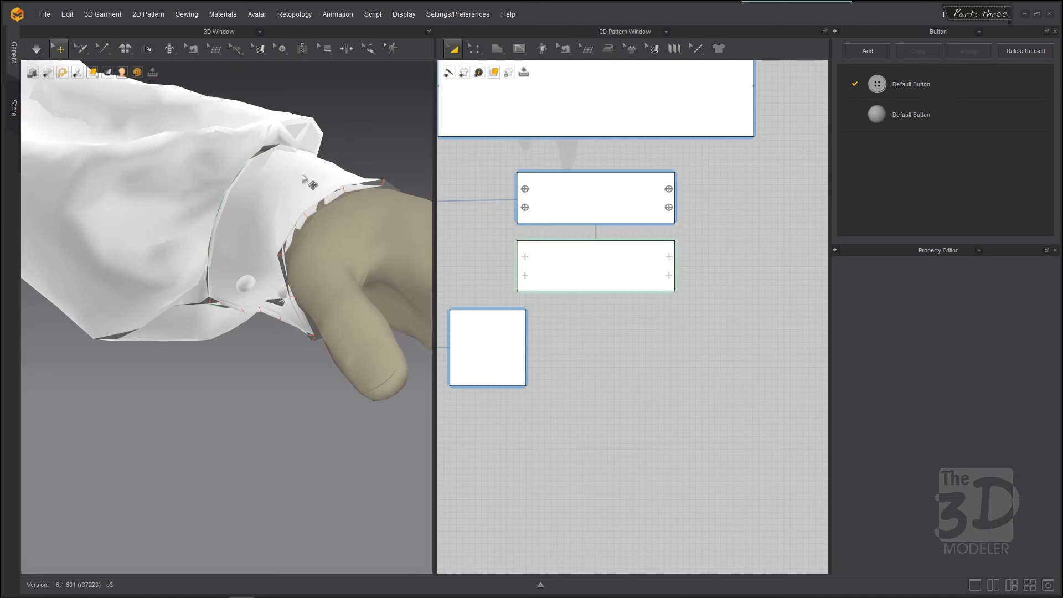
click(332, 200)
right_click(331, 199)
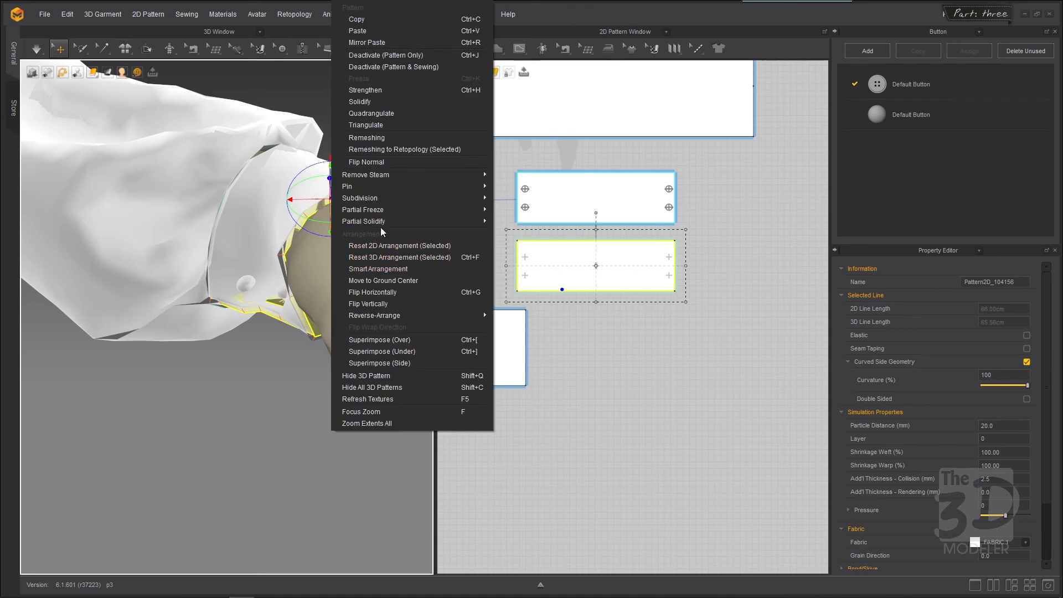
click(382, 161)
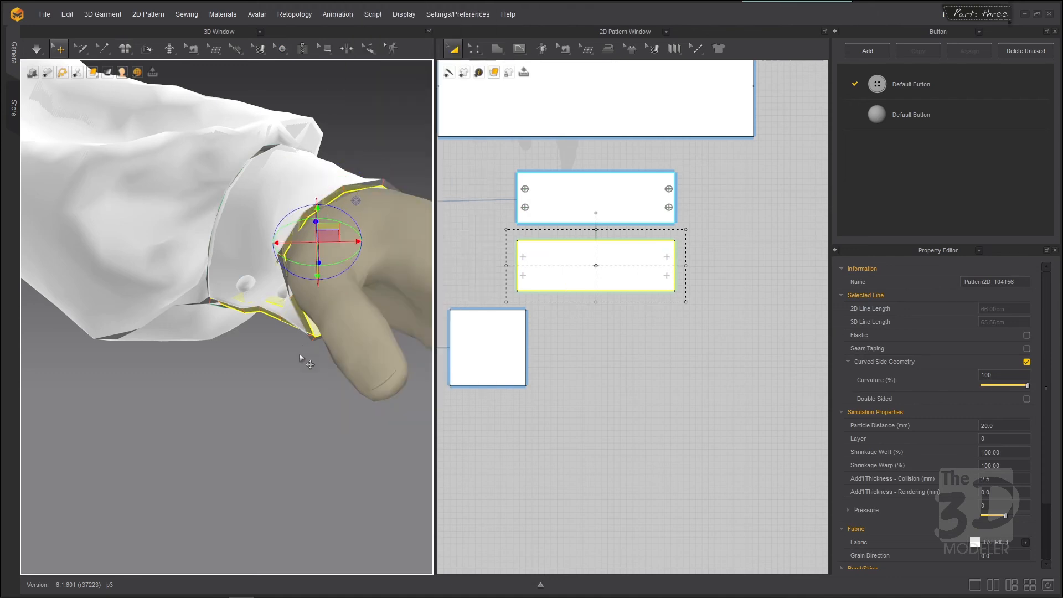
Simulate the garment with the added inner cuff layer and inspect the buttoned cuff from several angles.
click(297, 381)
key(space)
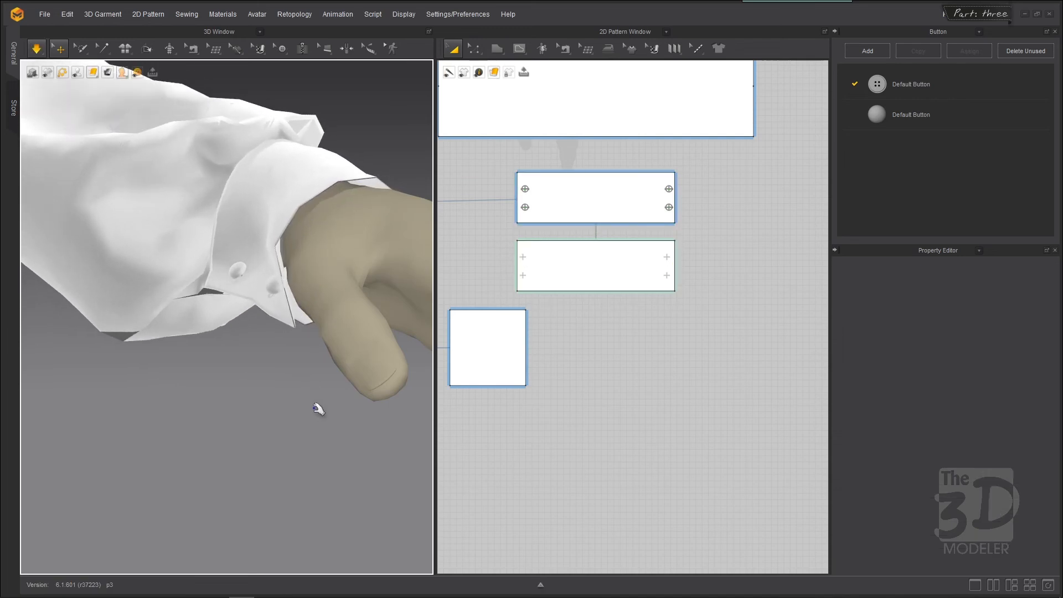
key(space)
right_drag(313, 407, 322, 468)
key(space)
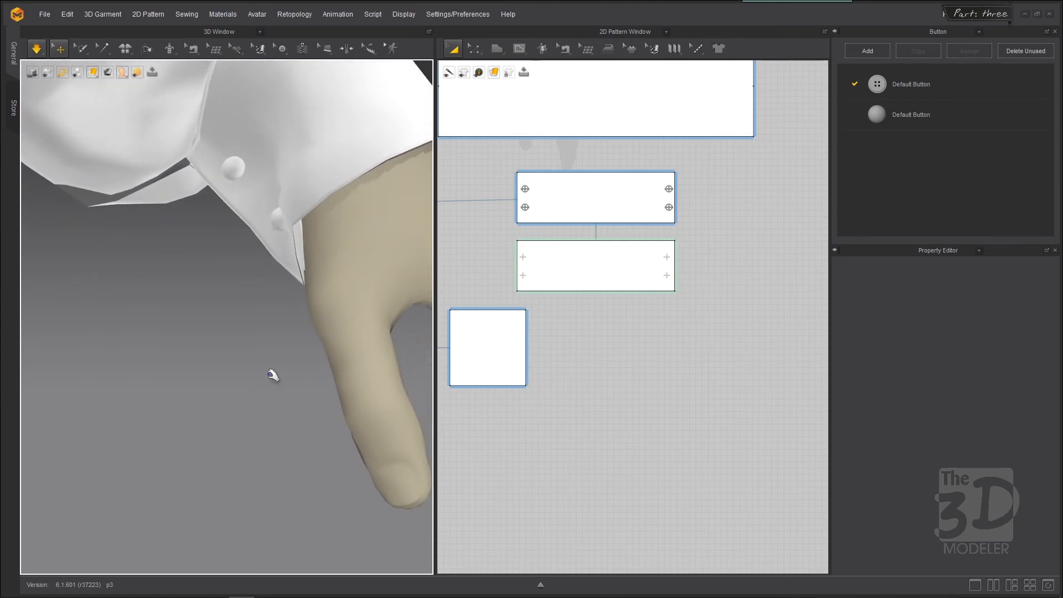
scroll(273, 382, down, 3)
scroll(273, 381, down, 2)
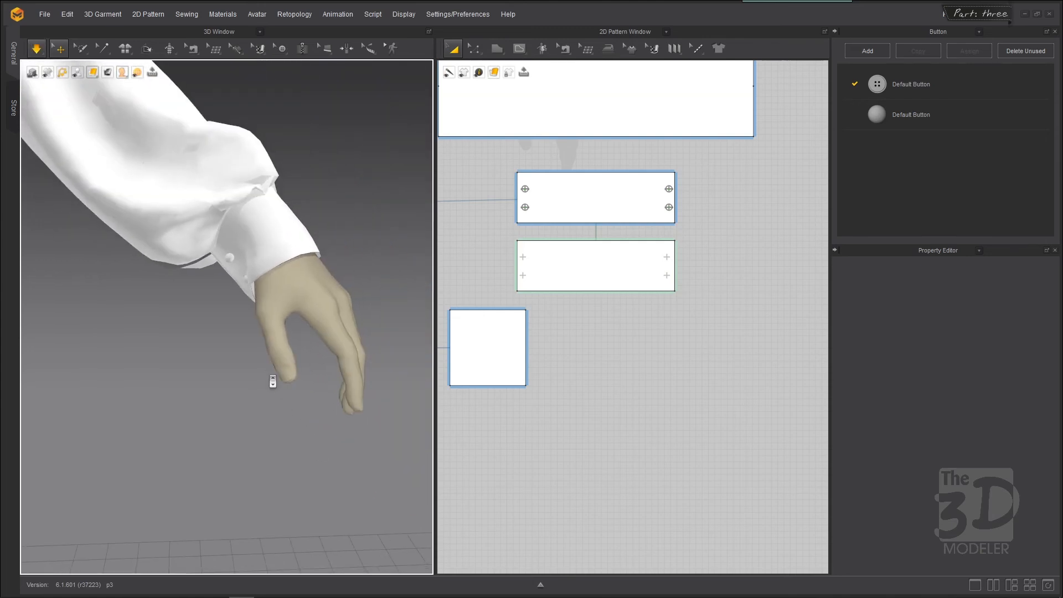
scroll(273, 381, down, 2)
key(space)
mouse_move(355, 266)
right_down()
mouse_move(394, 225)
mouse_move(415, 268)
mouse_move(392, 294)
mouse_move(369, 271)
right_up()
key(space)
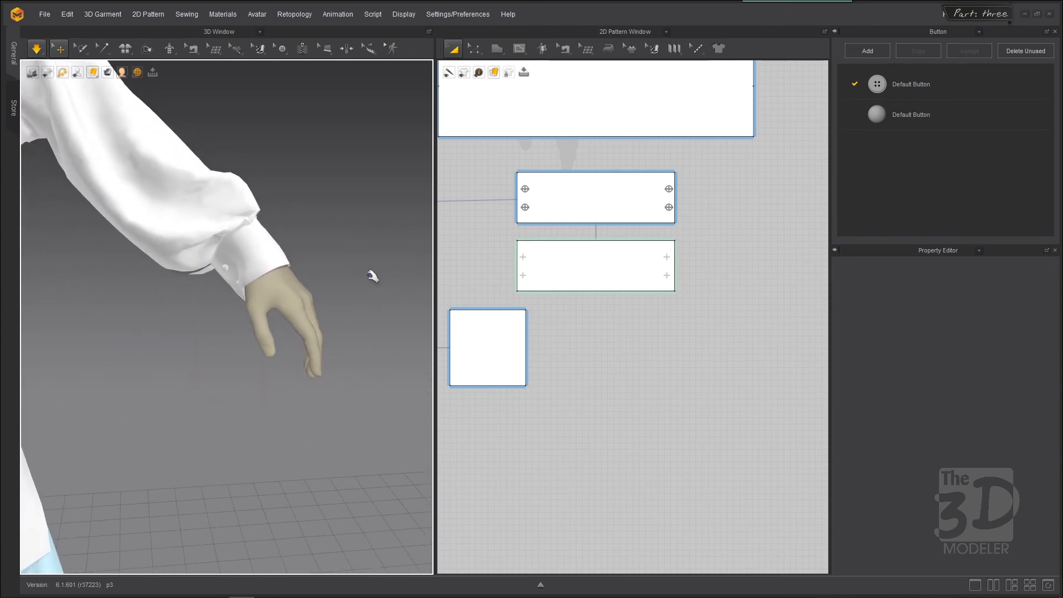
Pull the cuff fabric during simulation to settle it around the wrist and review the whole sleeve.
drag(244, 245, 282, 249)
drag(361, 246, 357, 248)
key(space)
mouse_move(357, 248)
right_down()
mouse_move(335, 258)
mouse_move(214, 243)
mouse_move(125, 192)
mouse_move(176, 209)
mouse_move(433, 209)
mouse_move(399, 246)
mouse_move(351, 266)
mouse_move(364, 268)
right_up()
key(space)
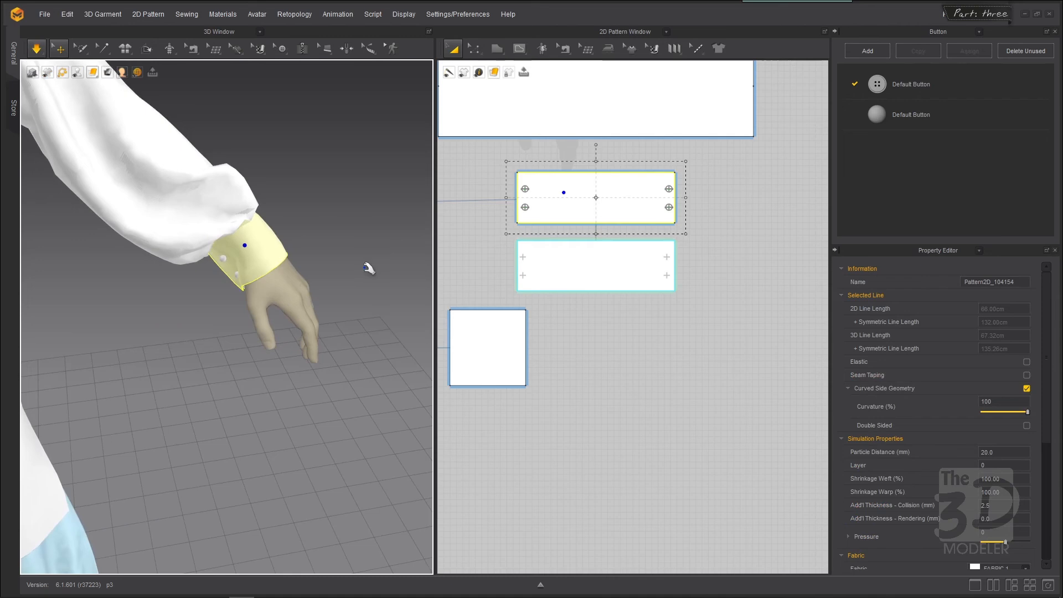
scroll(367, 271, down, 5)
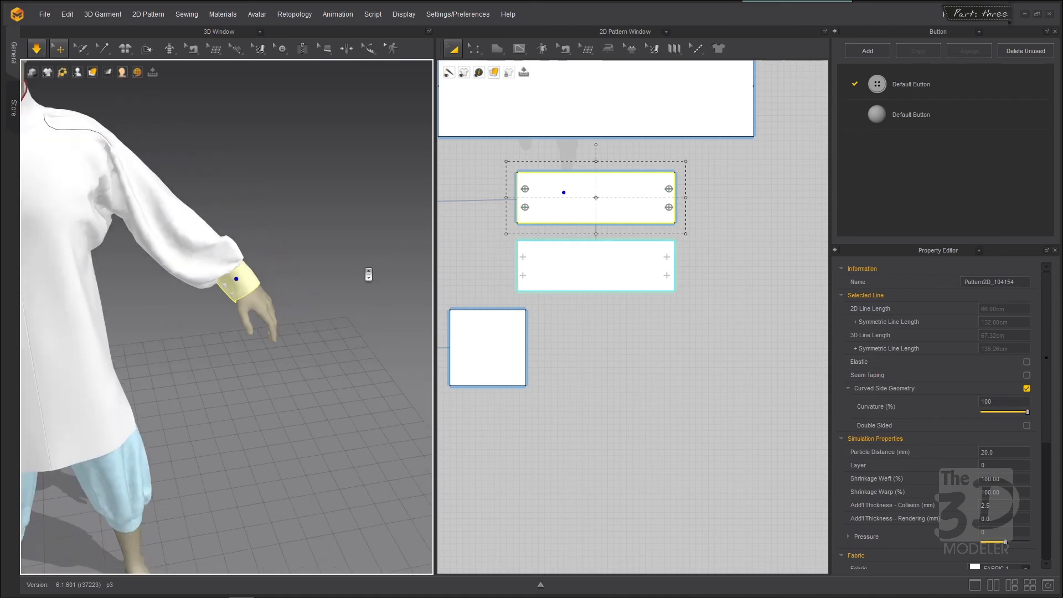
Stop the simulation, switch to the front view and delete the old cuff on the avatar's opposite wrist.
click(326, 220)
key(2)
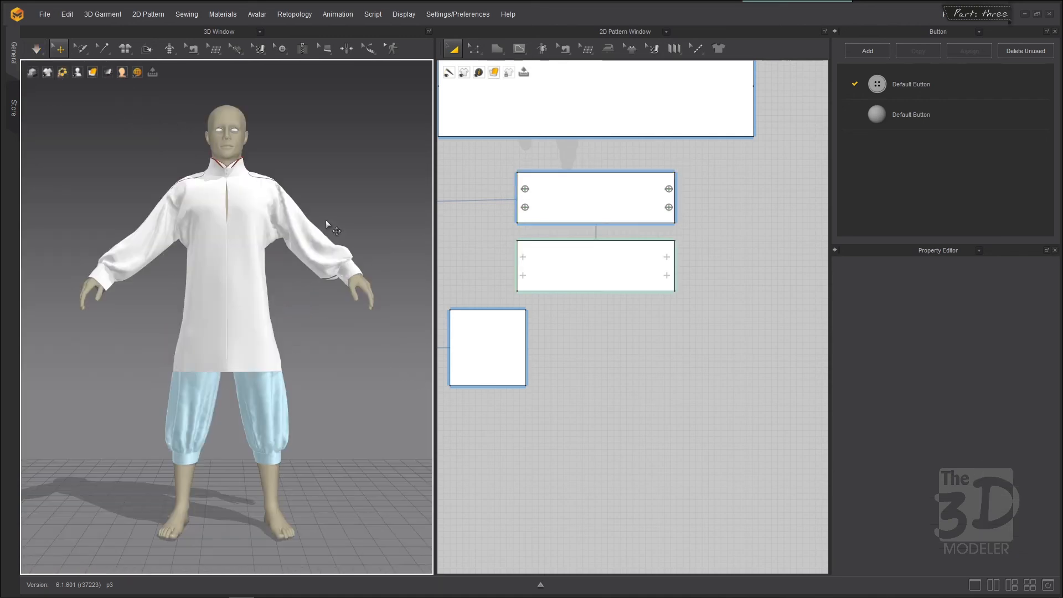
click(120, 287)
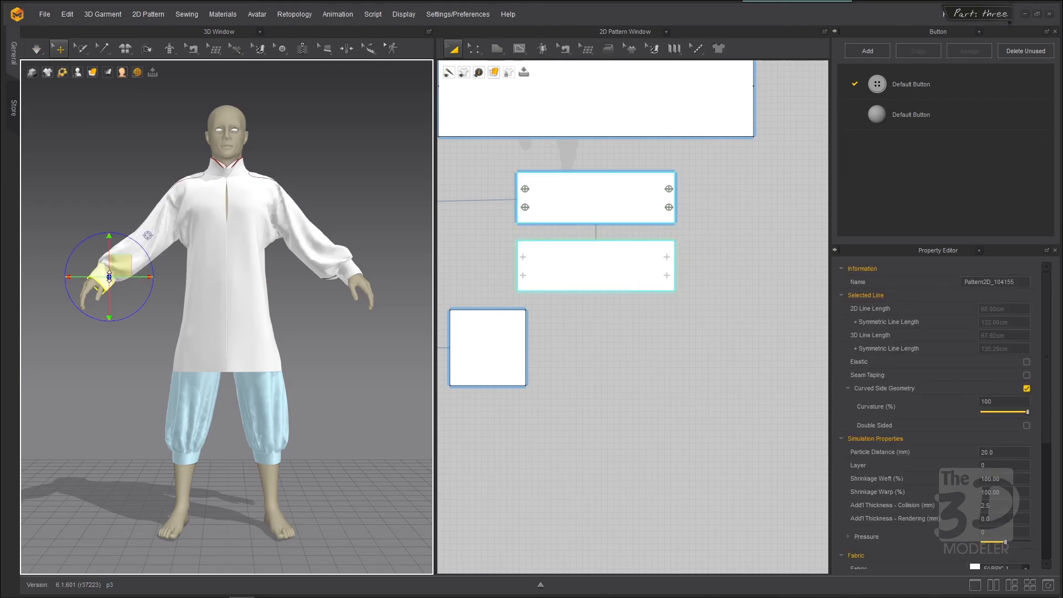
key(Escape)
Create a symmetric copy of the buttoned outer cuff and place it below the opposite sleeve pattern.
scroll(692, 294, down, 5)
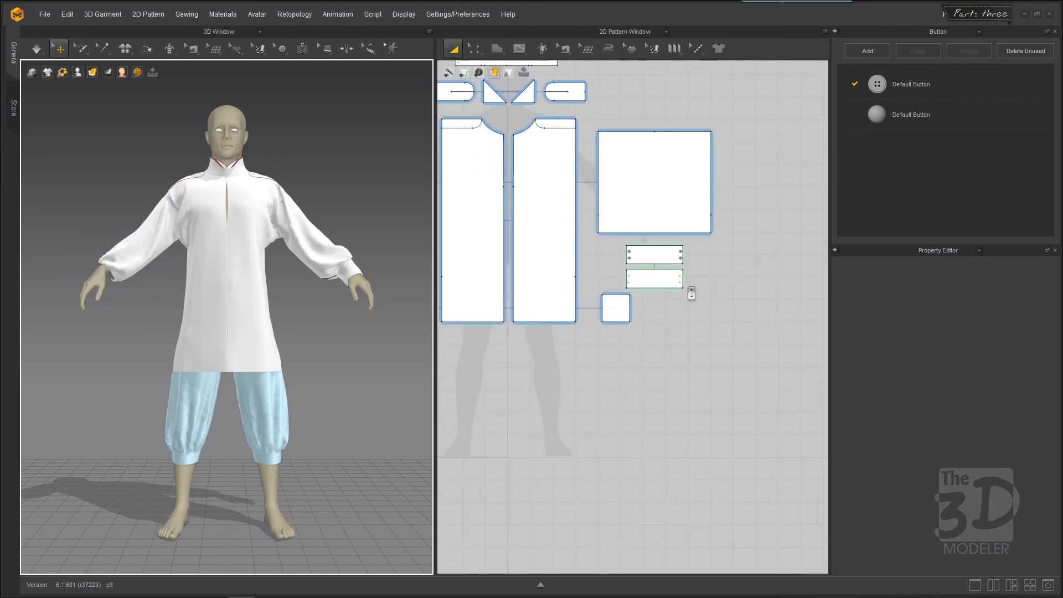
drag(699, 243, 643, 289)
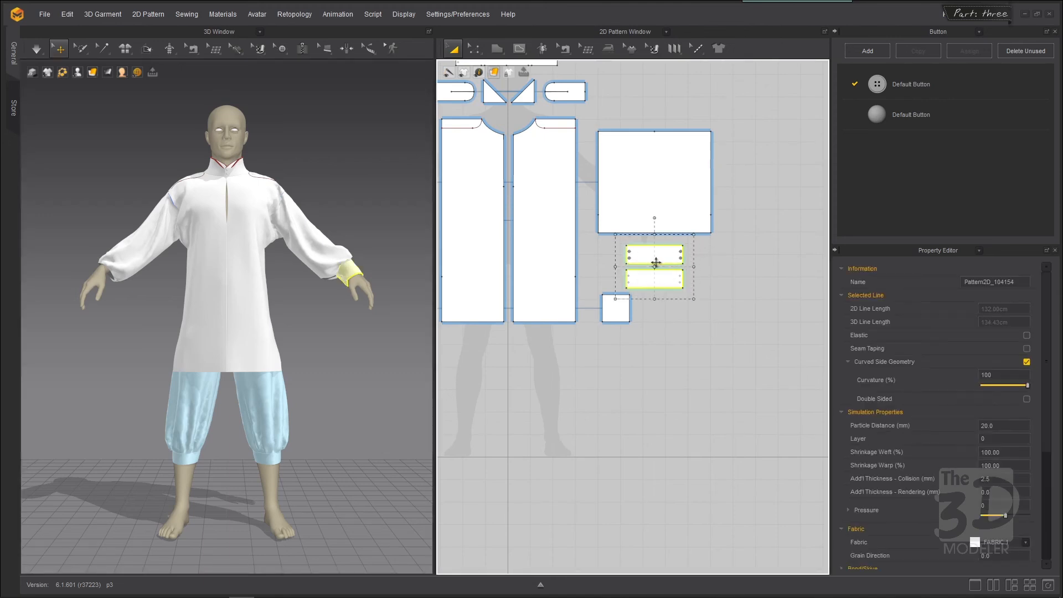
scroll(769, 276, down, 5)
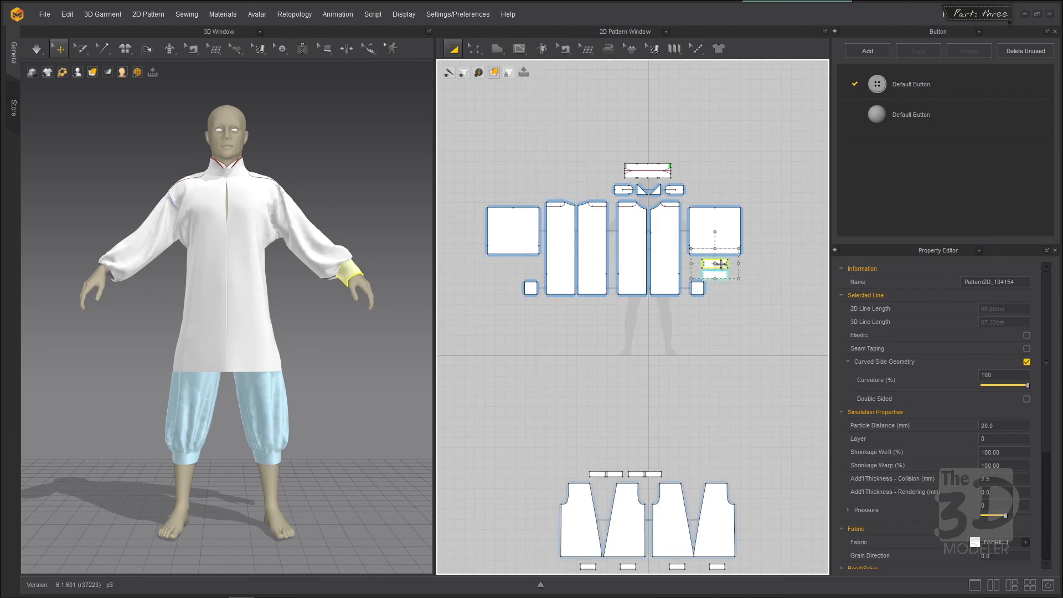
drag(721, 263, 517, 267)
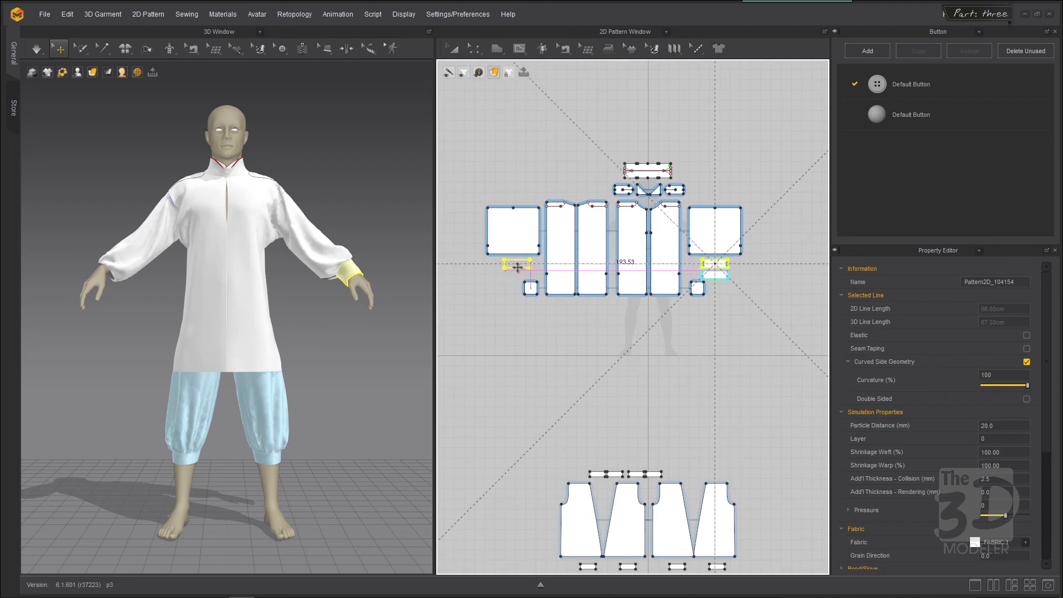
click(513, 267)
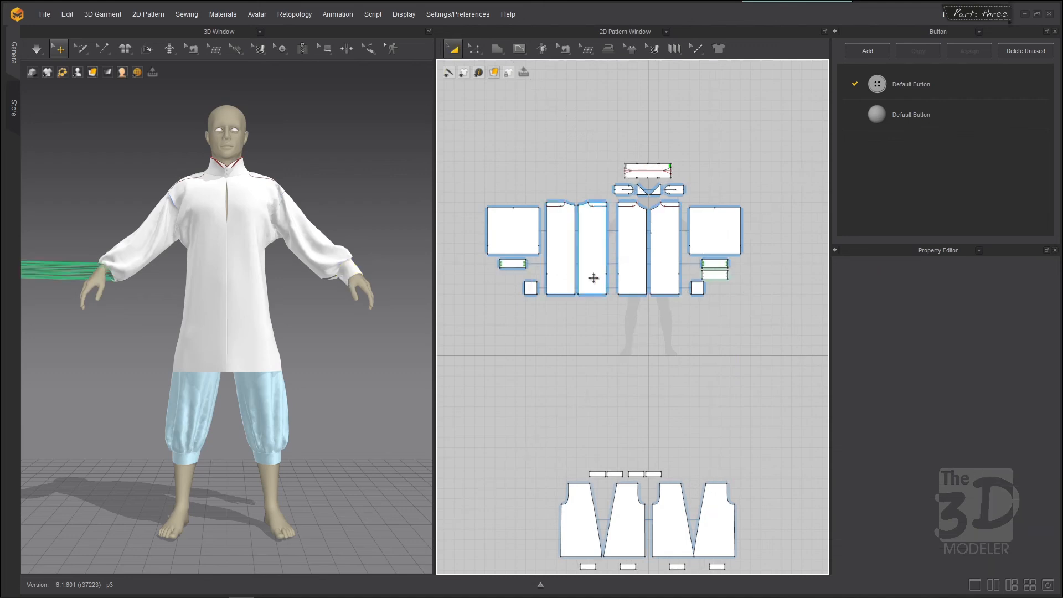
Select the mirrored cuff and move it horizontally in 3D from beside the avatar onto the bare wrist.
click(715, 276)
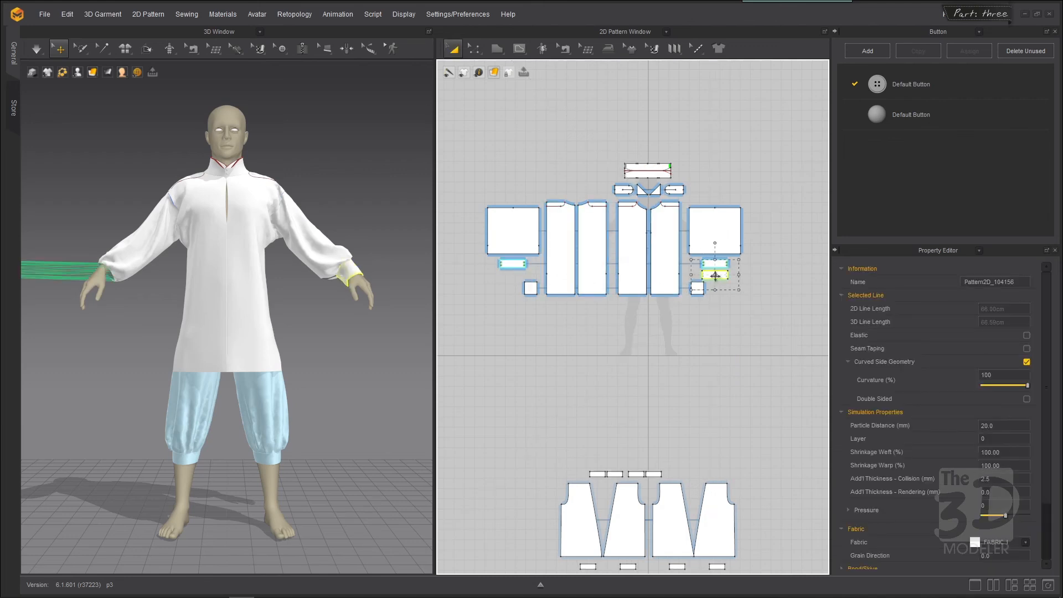
click(513, 266)
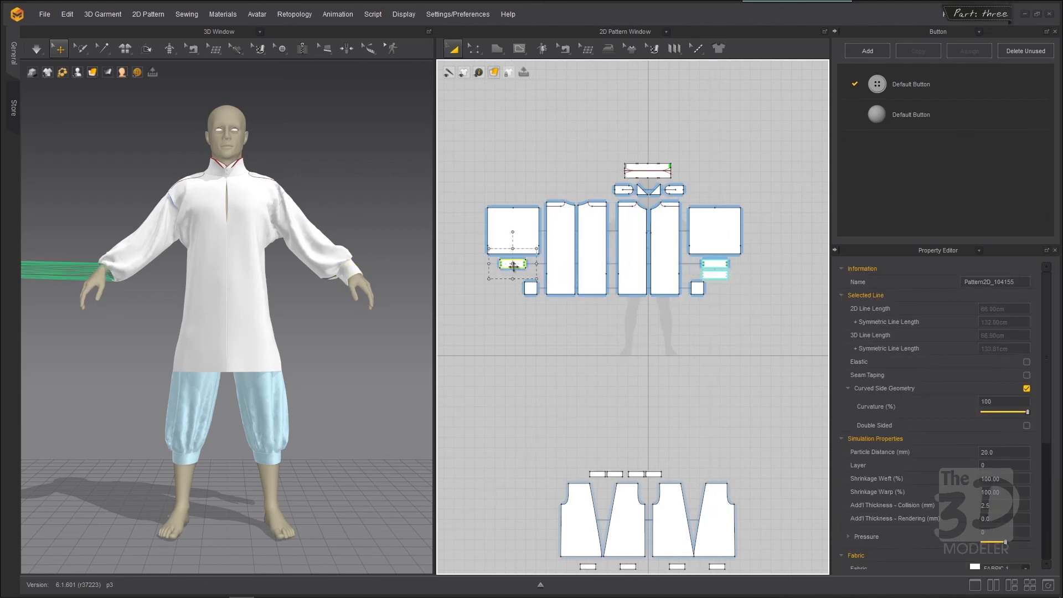
mouse_move(90, 193)
right_down()
mouse_move(42, 200)
mouse_move(90, 206)
right_up()
middle_drag(89, 206, 260, 191)
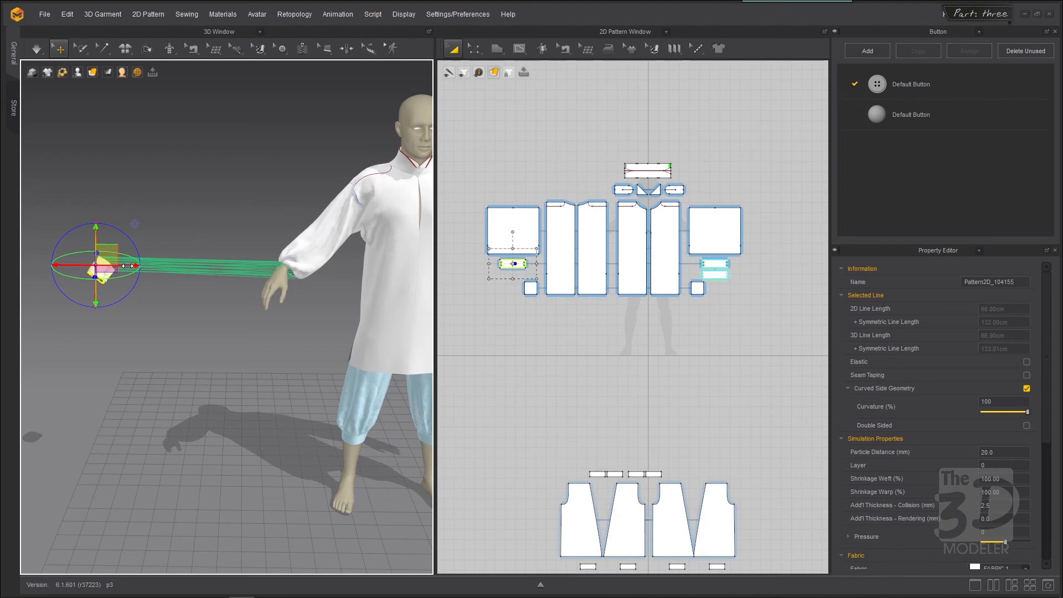
drag(127, 267, 314, 288)
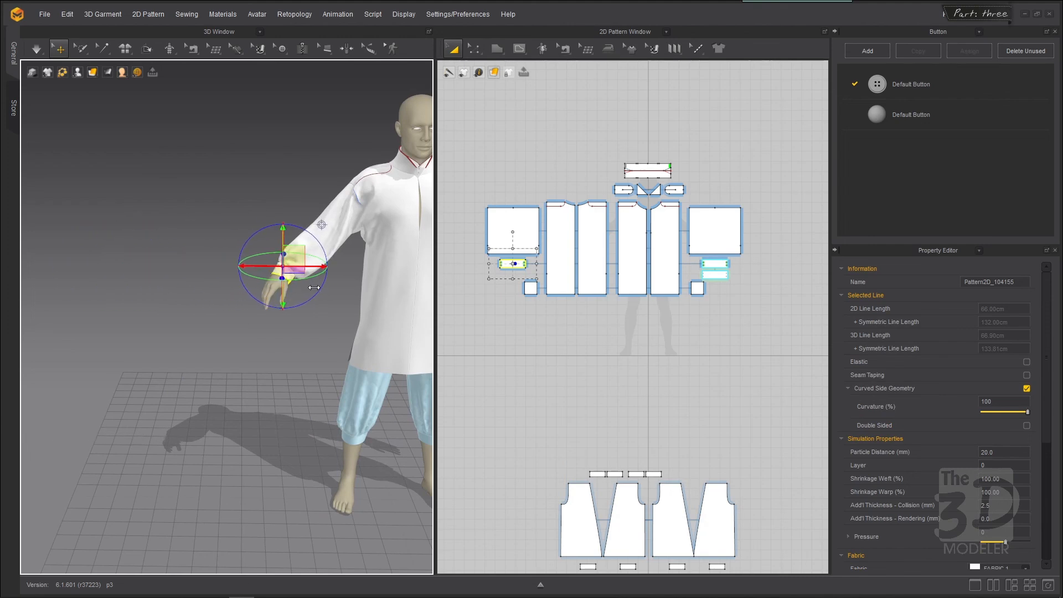
Simulate the mirrored cuff so it sews onto the sleeve, and inspect its closure up close at the wrist.
scroll(536, 291, up, 5)
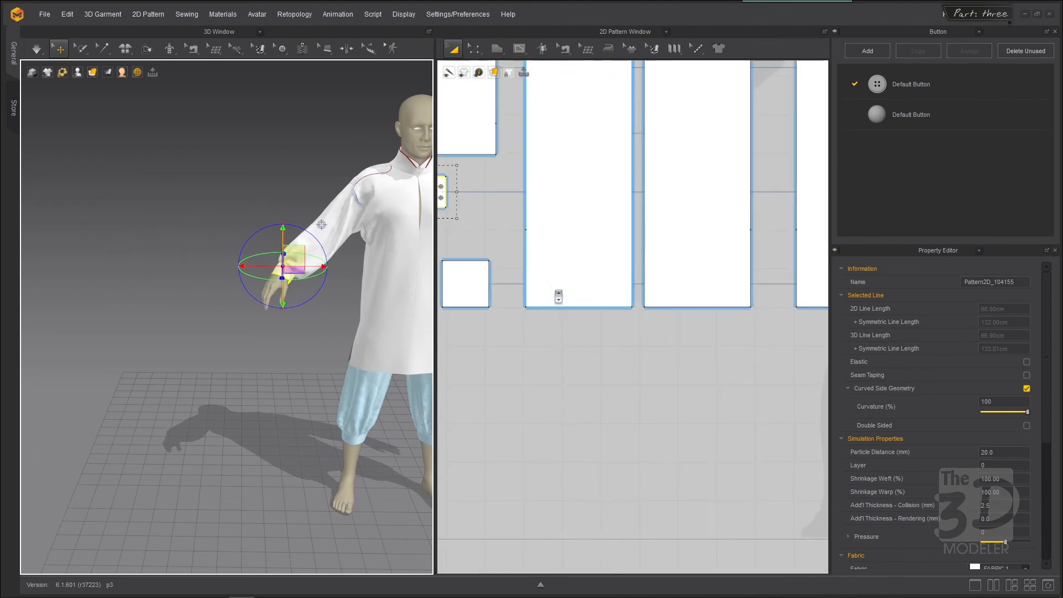
key(space)
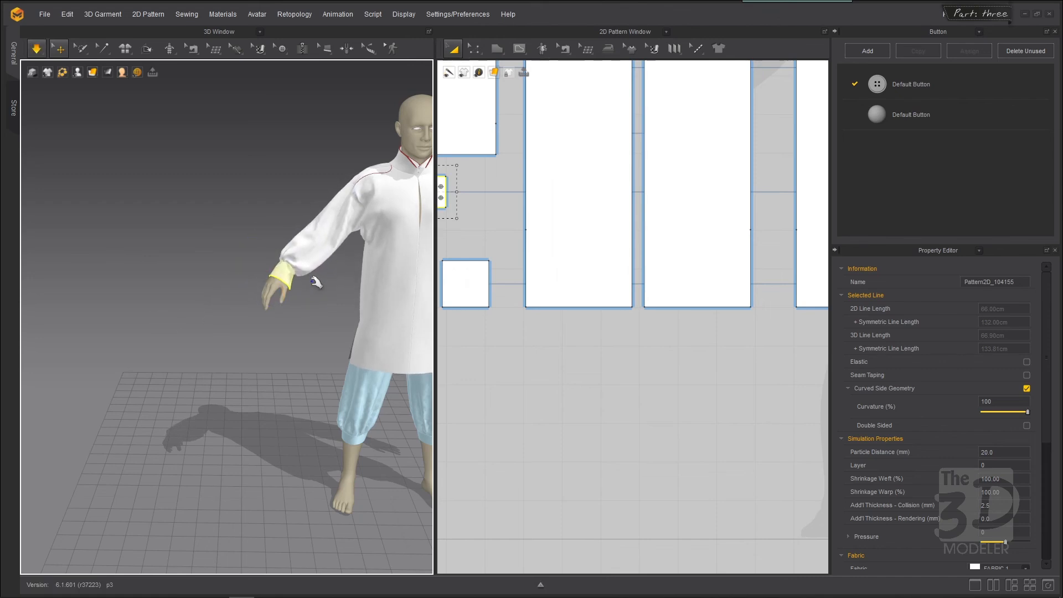
key(space)
scroll(254, 240, up, 5)
key(space)
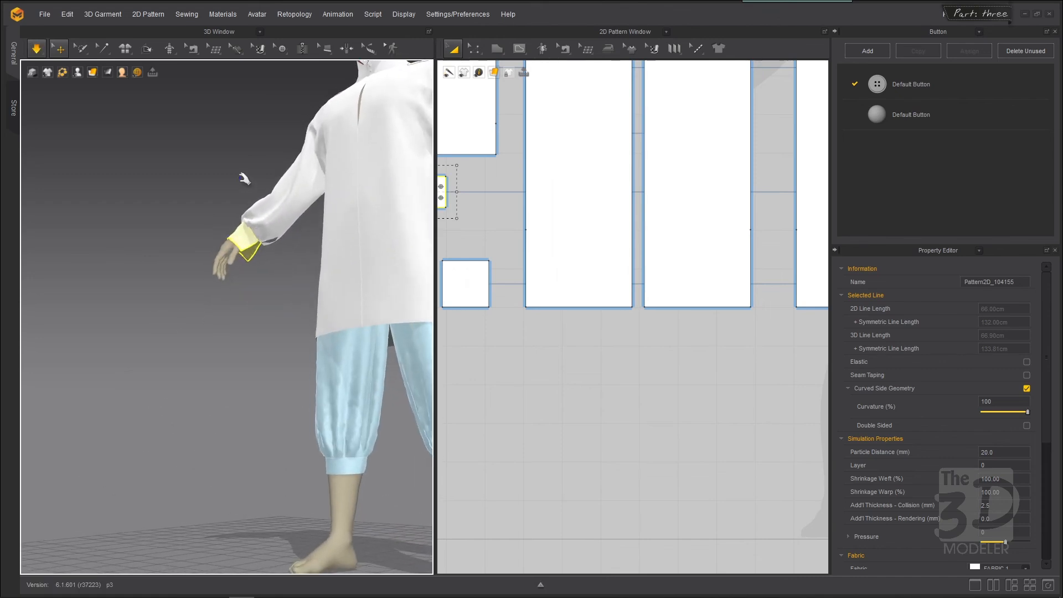
scroll(243, 185, up, 8)
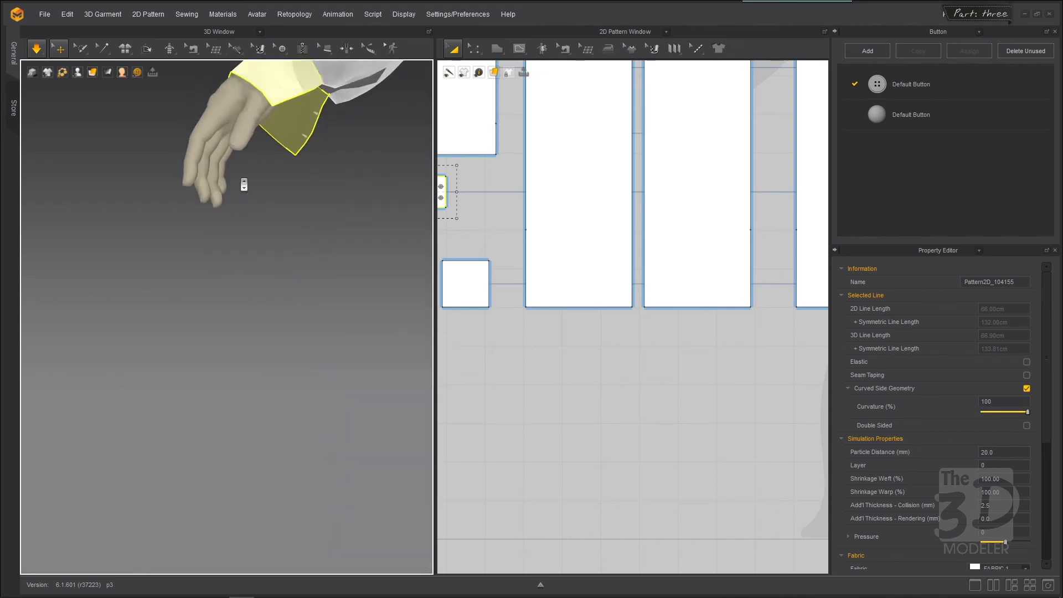
key(space)
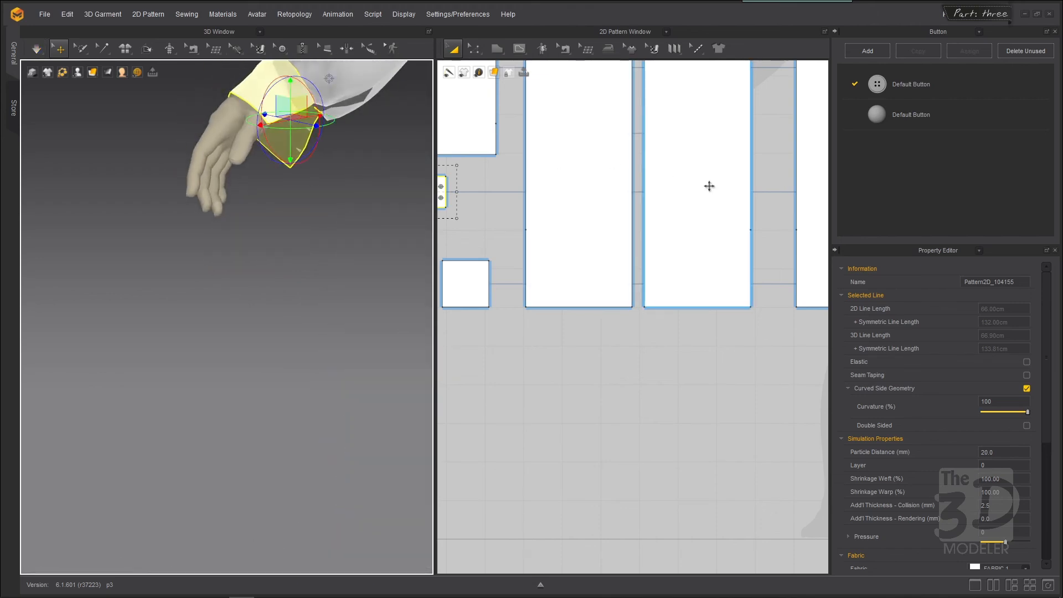
Deselect the mirrored cuff and activate the Fasten Button tool for its buttons and buttonholes.
scroll(711, 191, down, 4)
scroll(508, 184, up, 5)
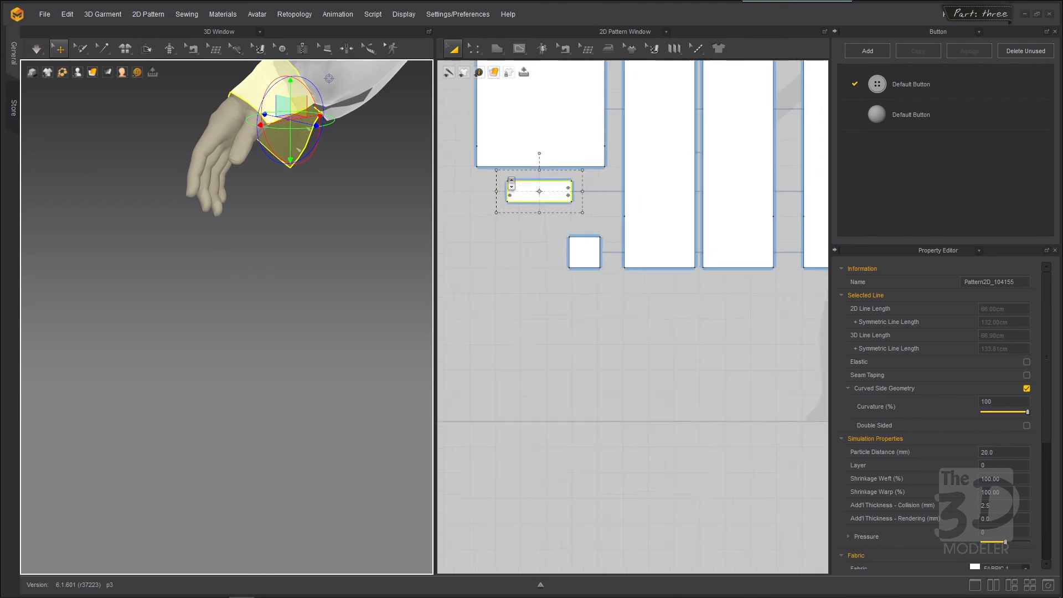
click(481, 228)
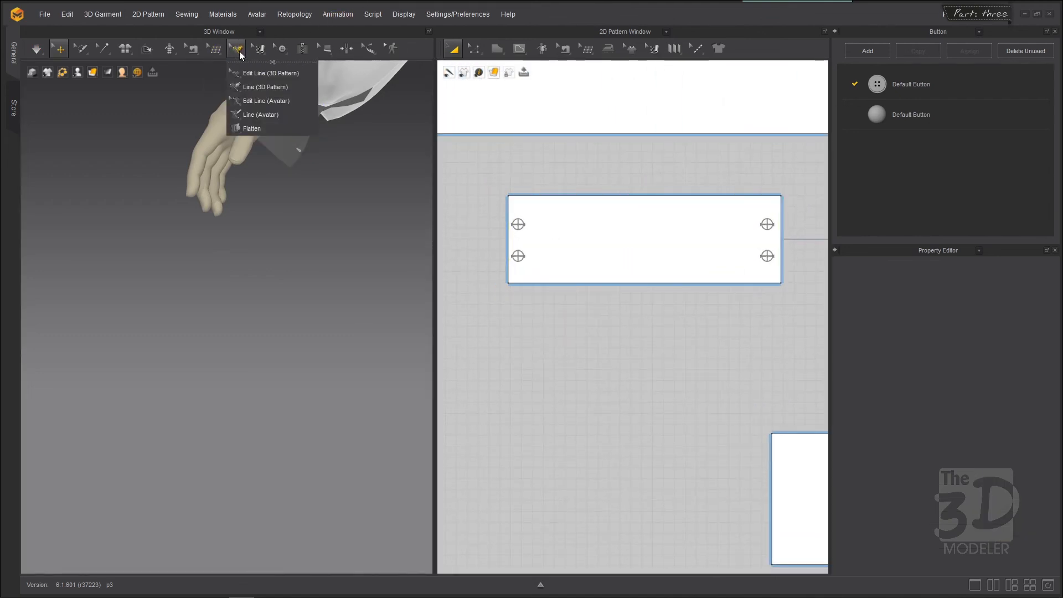
mouse_move(285, 53)
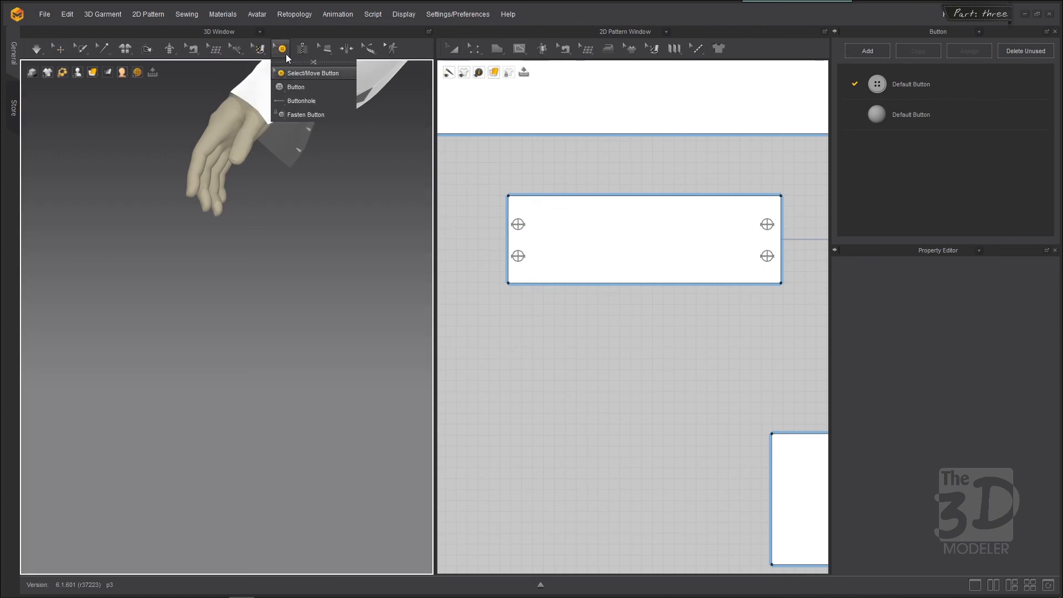
click(305, 114)
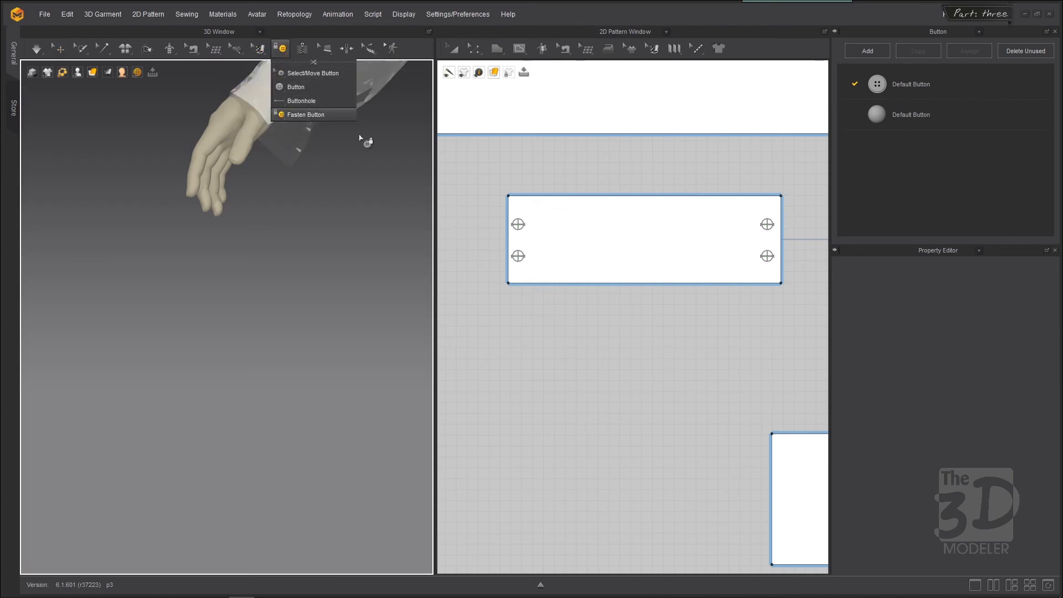
click(519, 224)
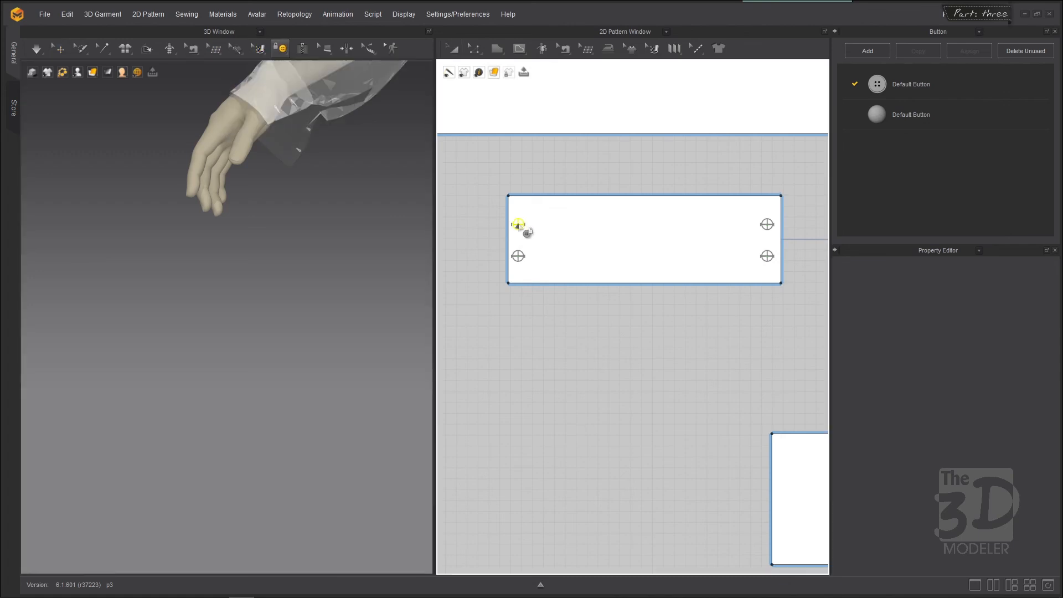
click(768, 225)
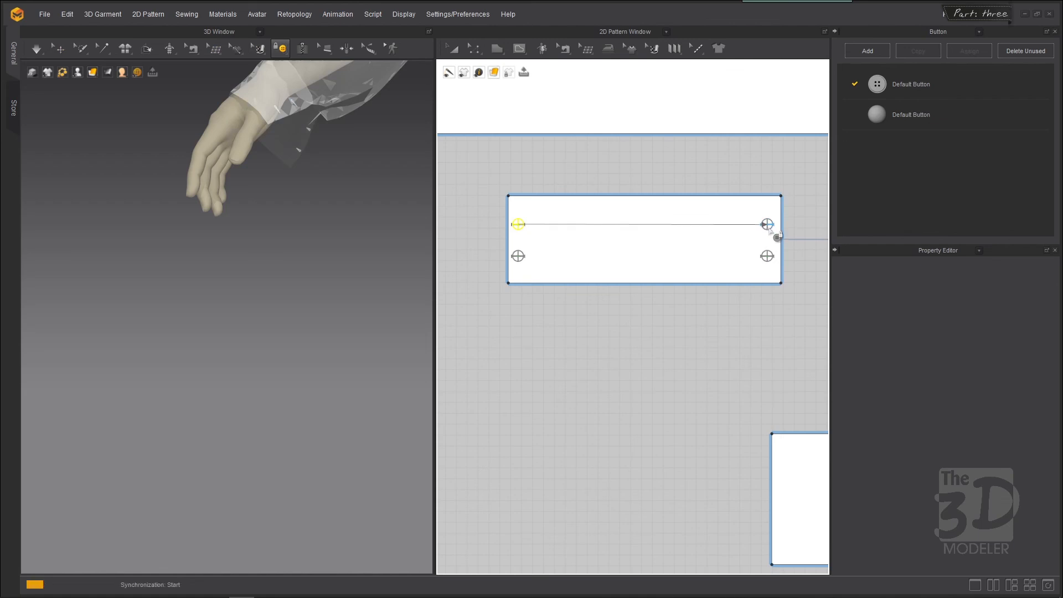
click(766, 224)
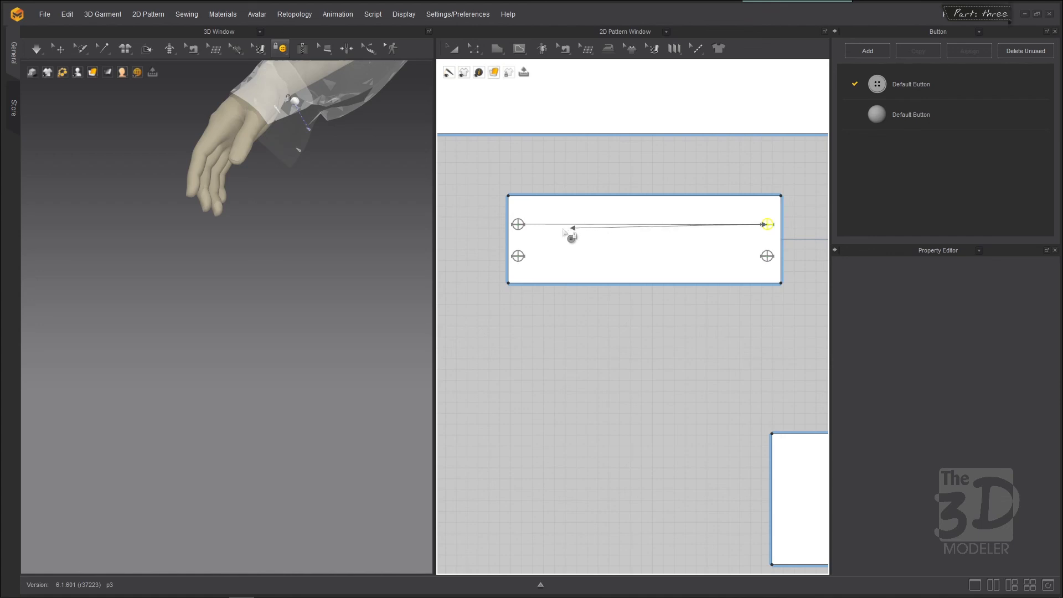
click(519, 225)
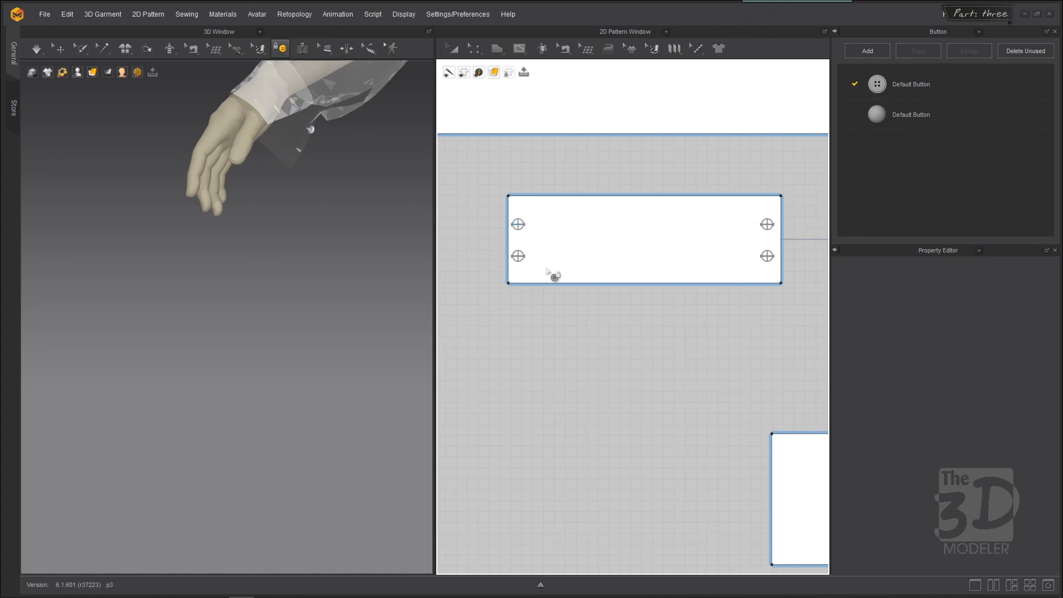
Fasten the mirrored cuff's upper and lower button pairs across the cuff in both directions.
click(767, 225)
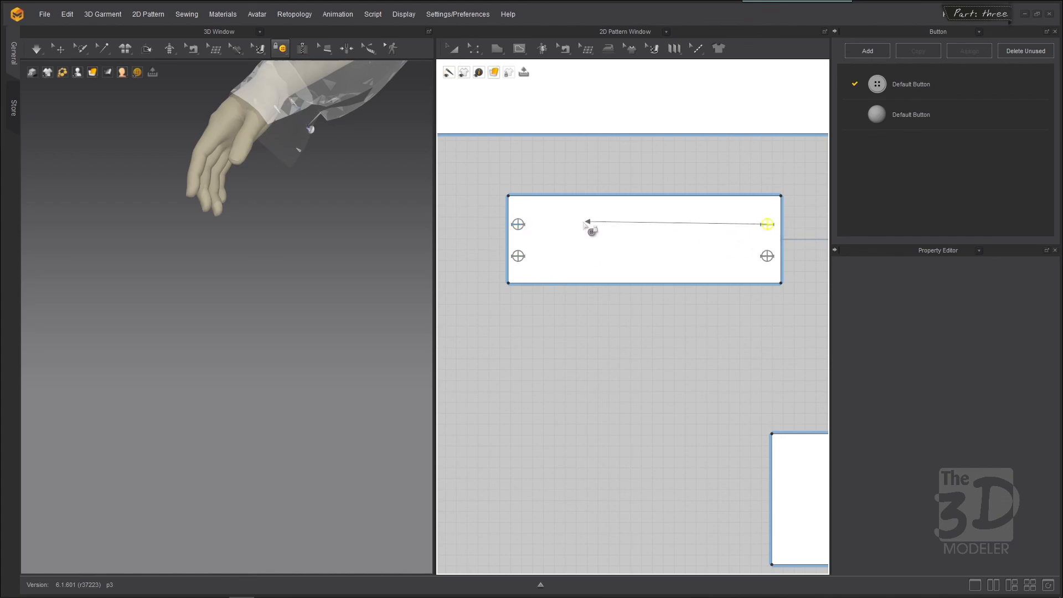
click(518, 226)
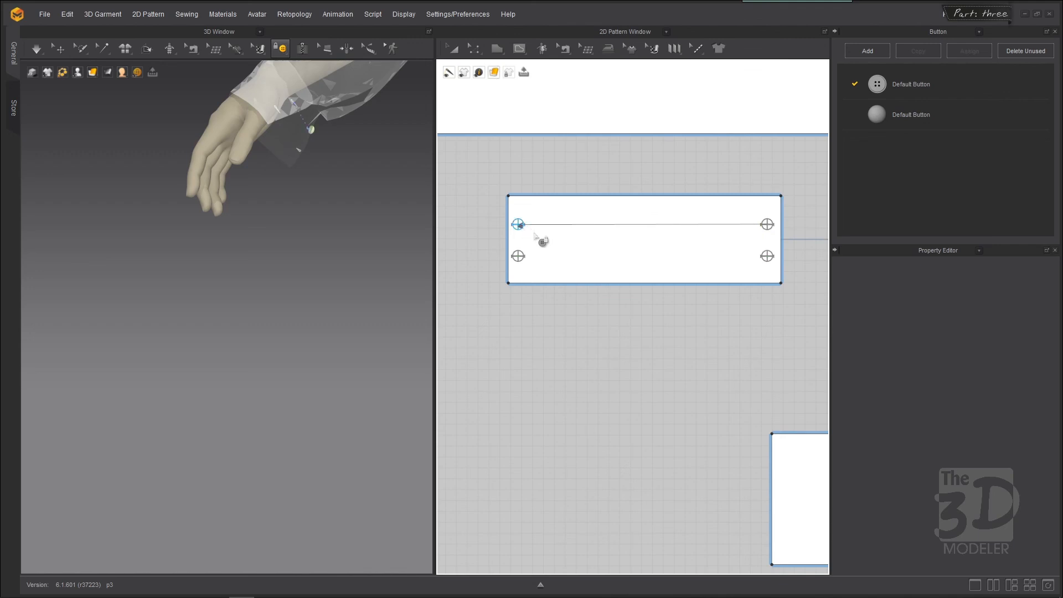
click(521, 227)
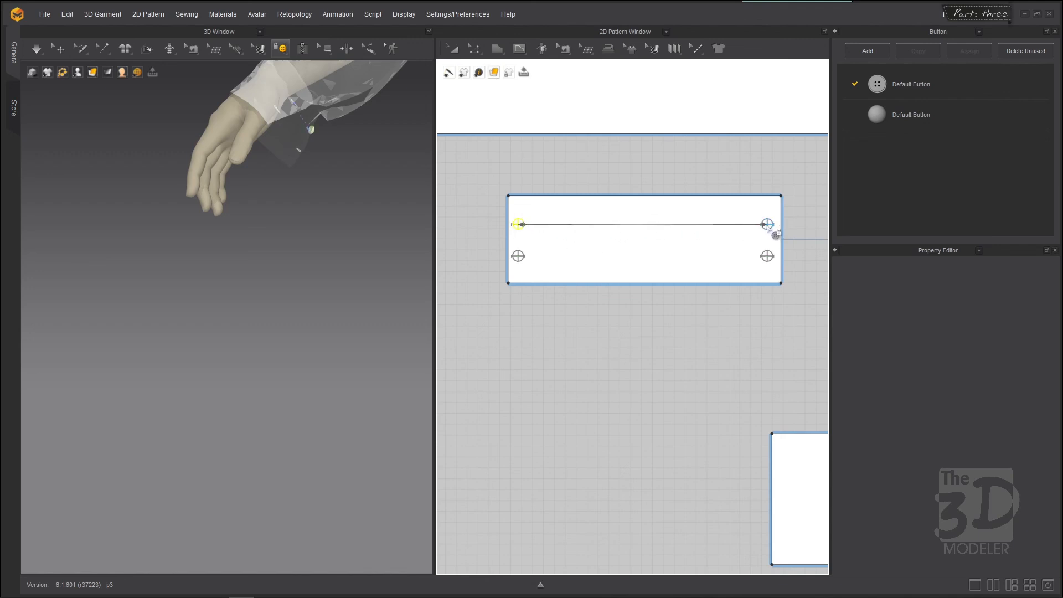
click(767, 226)
click(767, 255)
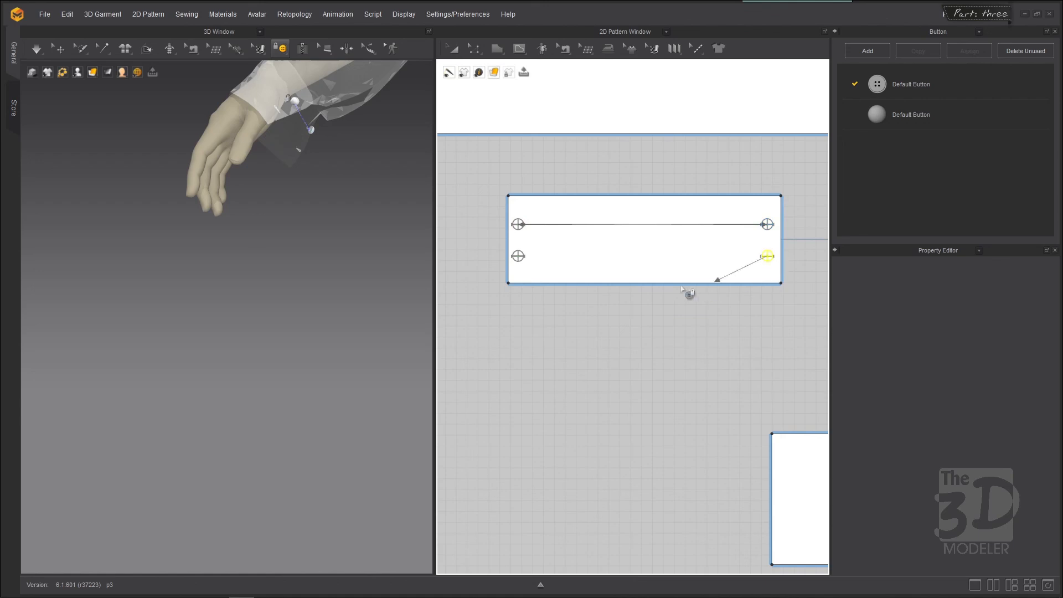
click(517, 256)
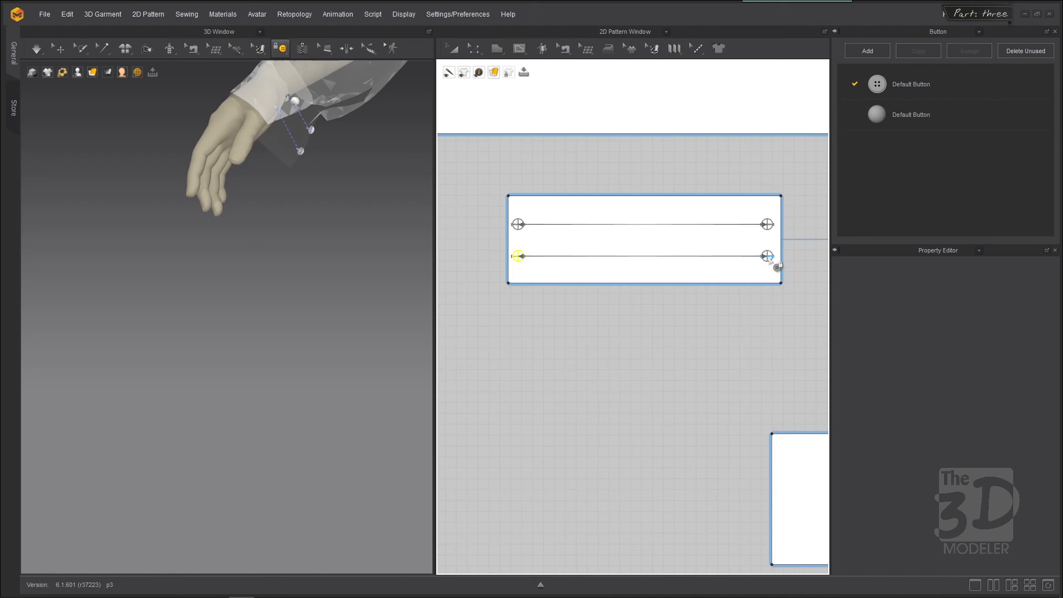
key(Escape)
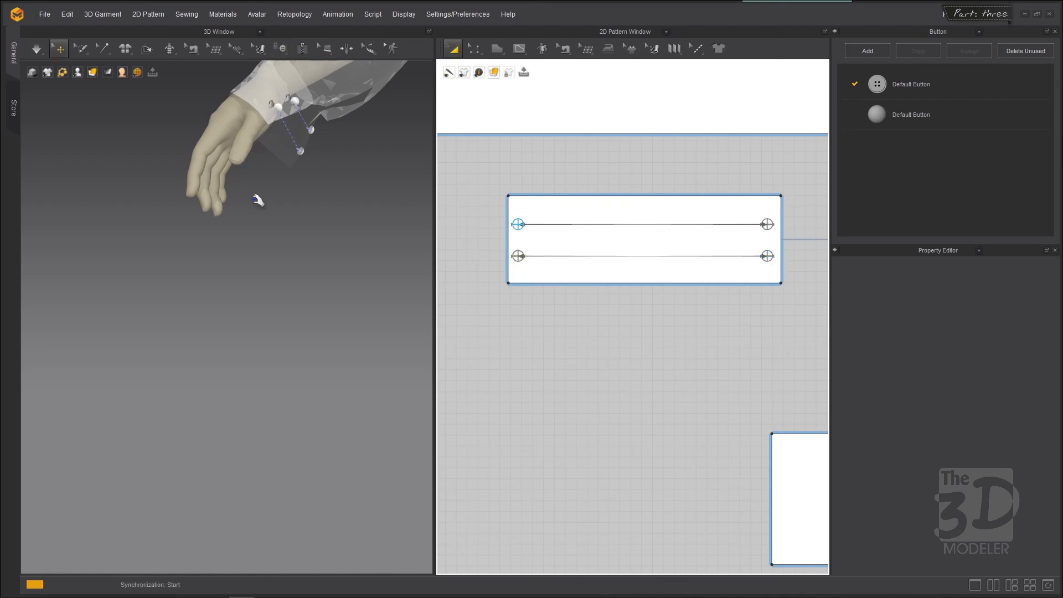
Simulate the garment so the mirrored cuff buttons up, and tug its fabric into place around the wrist.
key(space)
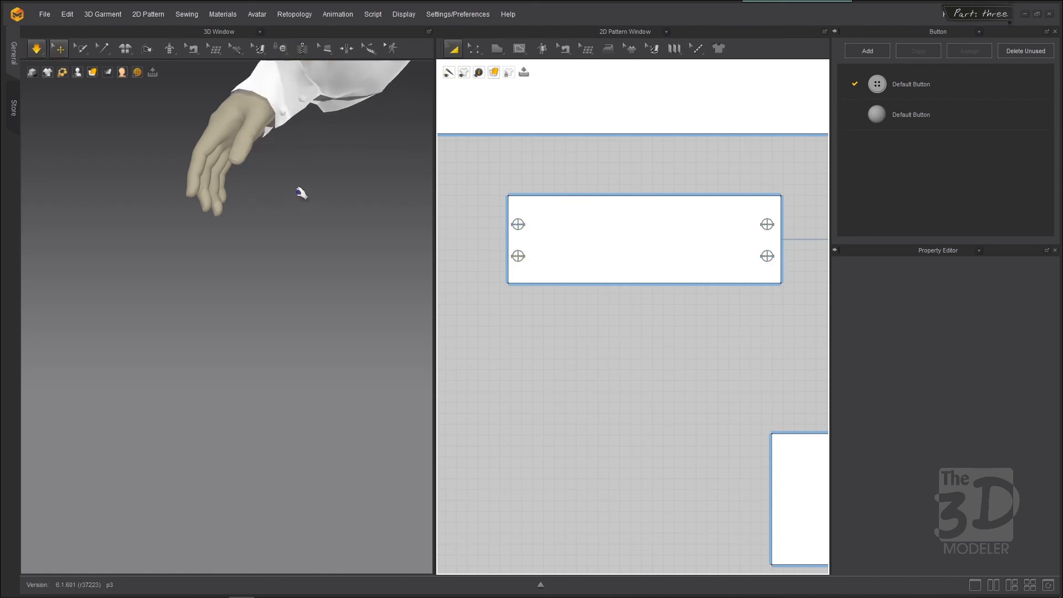
key(space)
right_drag(325, 161, 339, 187)
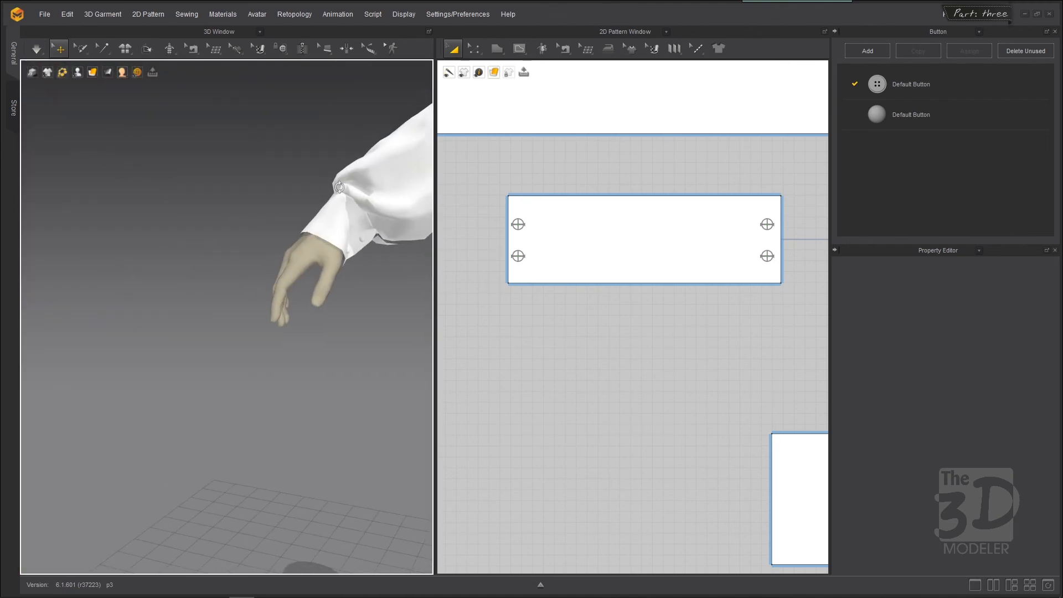
key(space)
click(346, 212)
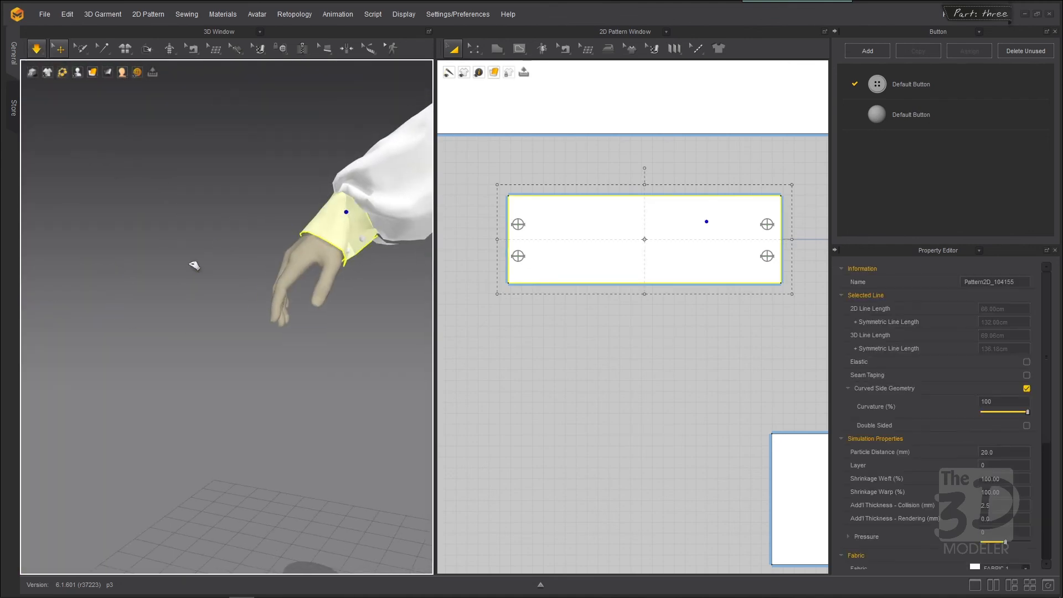
key(space)
middle_drag(259, 268, 216, 250)
mouse_move(360, 301)
right_down()
mouse_move(238, 261)
mouse_move(156, 266)
mouse_move(150, 301)
mouse_move(375, 302)
right_up()
key(space)
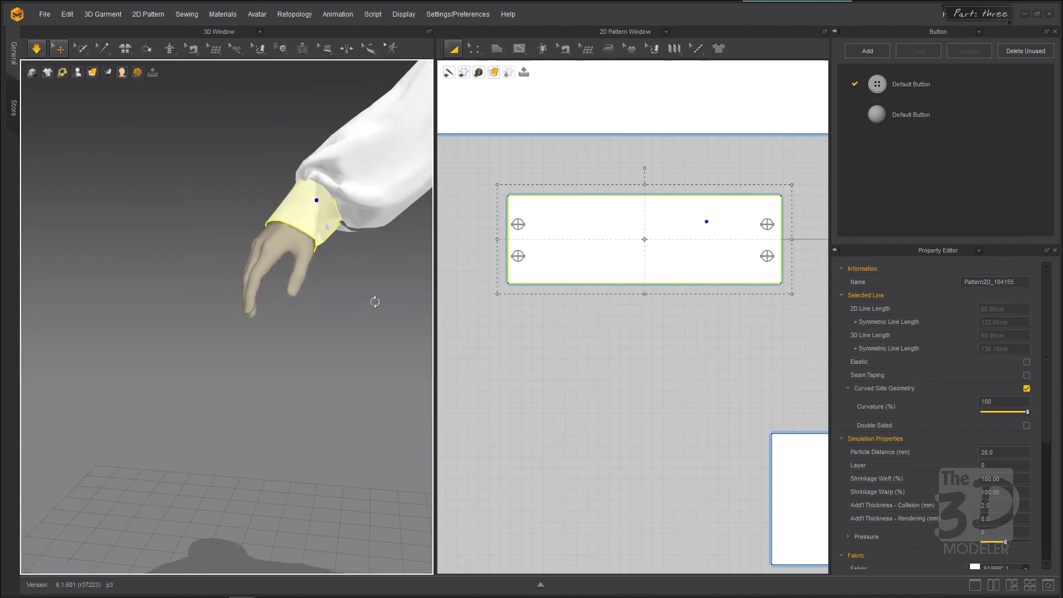
Create an inner layer of the mirrored cuff with Layer Clone (Under), placing the copy about 10.4 cm directly below it.
key(shift+f)
right_click(580, 214)
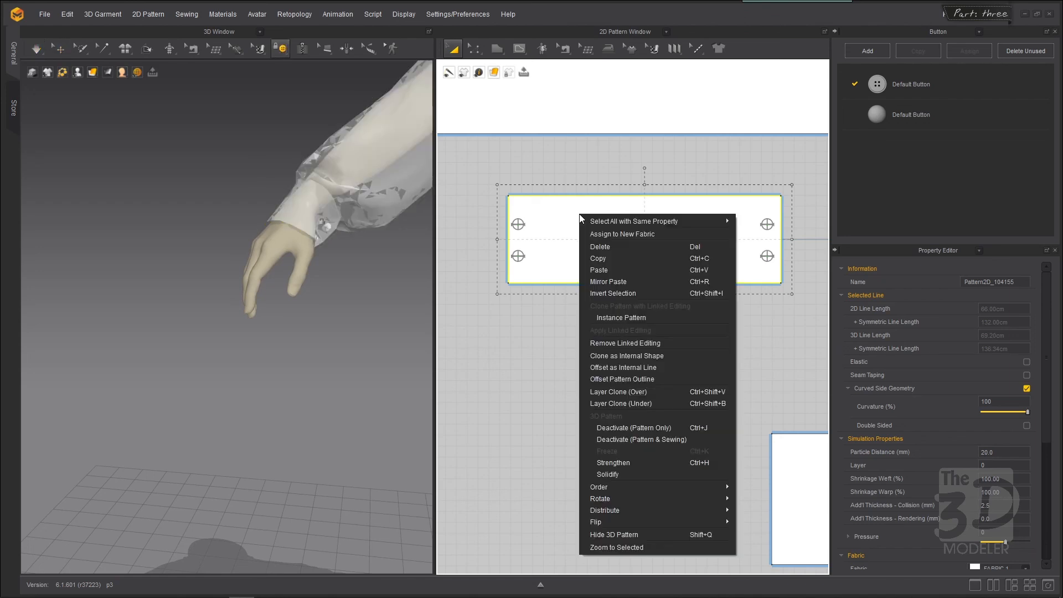
click(542, 226)
right_click(612, 205)
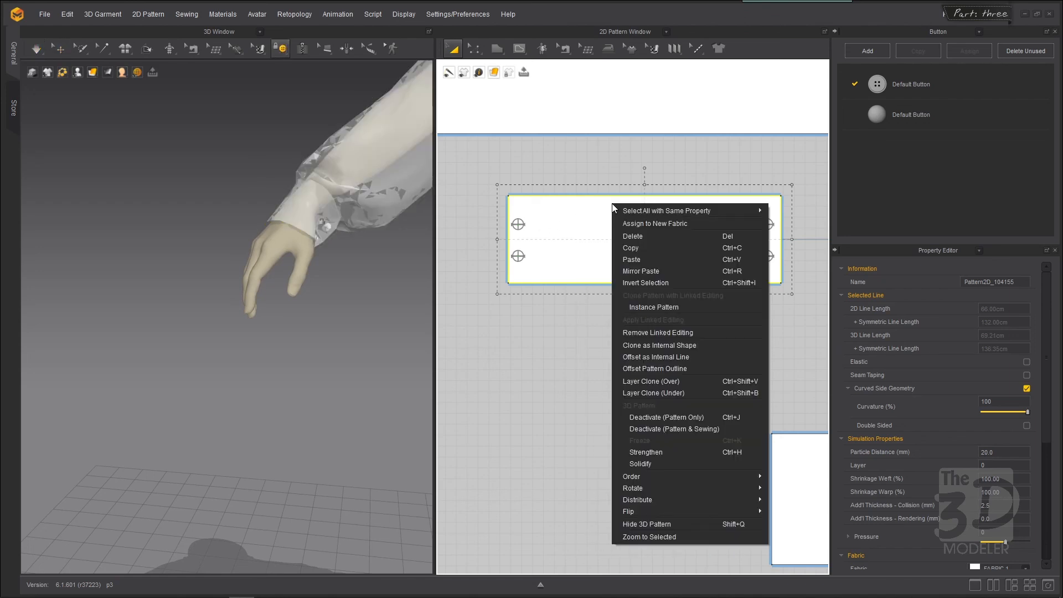
click(650, 393)
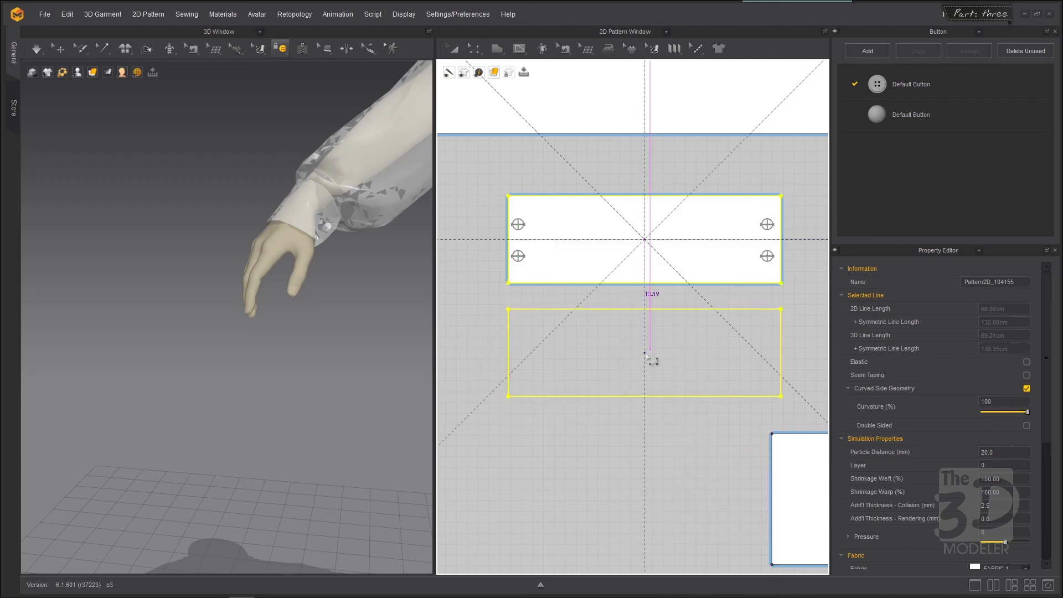
click(570, 352)
Simulate the two-layer mirrored cuff and check its closure from several sides of the wrist.
key(space)
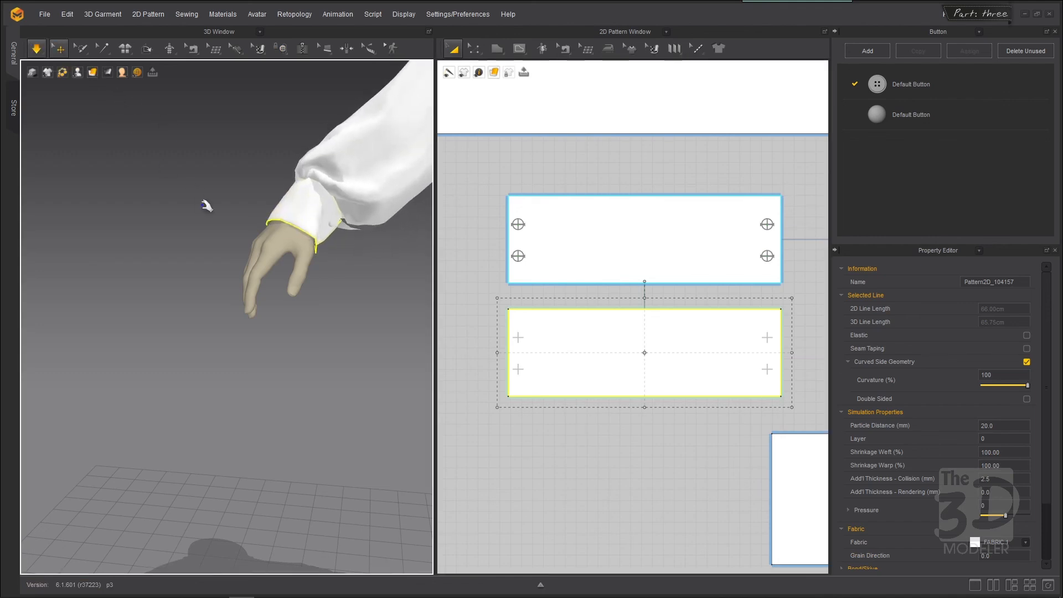
key(space)
right_drag(207, 205, 133, 203)
key(space)
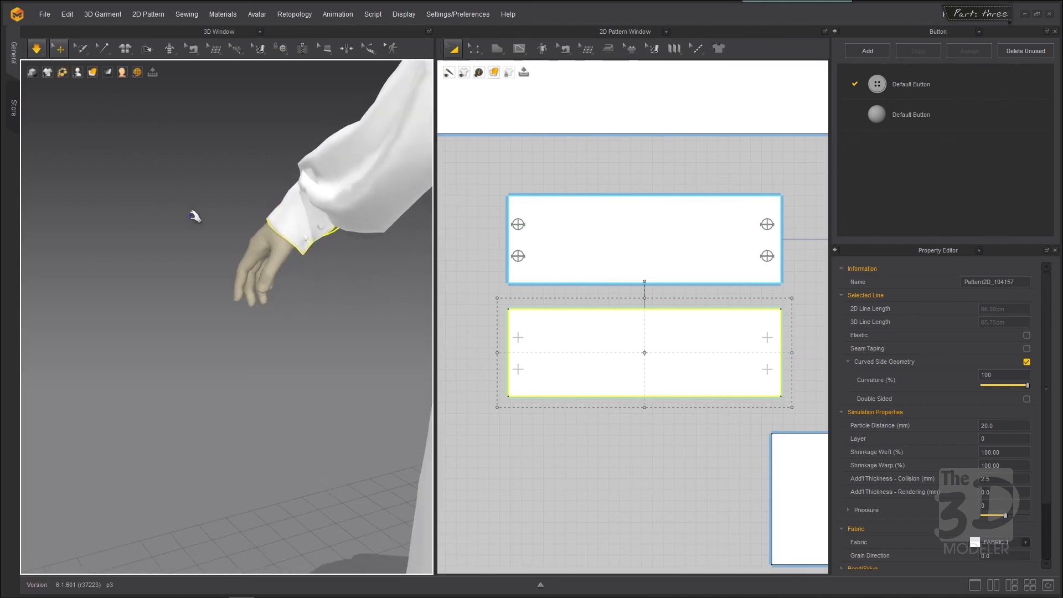
click(195, 216)
key(space)
right_drag(196, 214, 275, 217)
key(space)
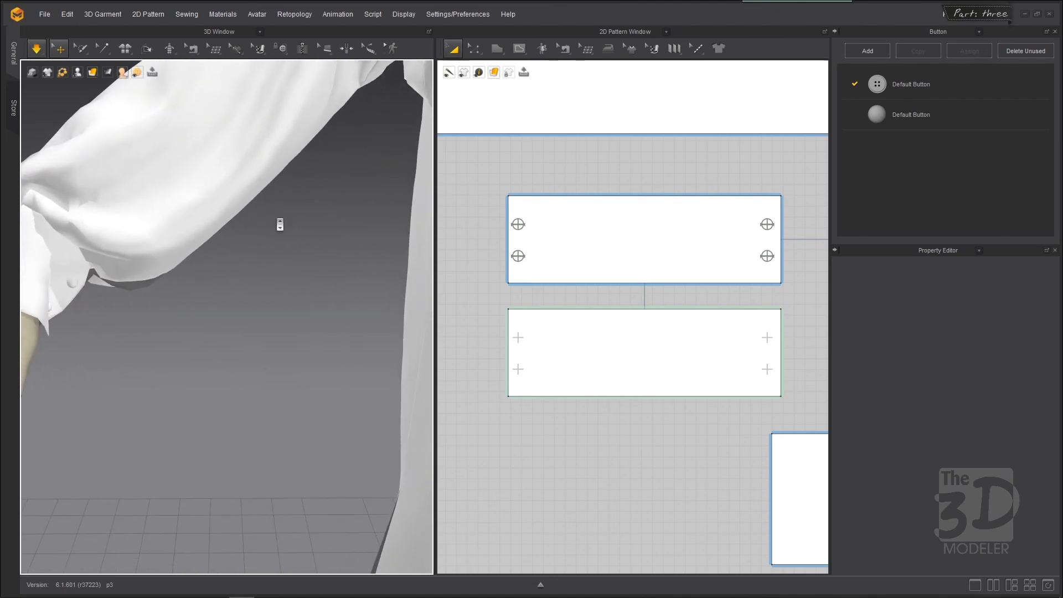
Show the whole dressed avatar and hide the internal lines in the 3D garment display.
scroll(280, 224, down, 5)
scroll(280, 224, down, 3)
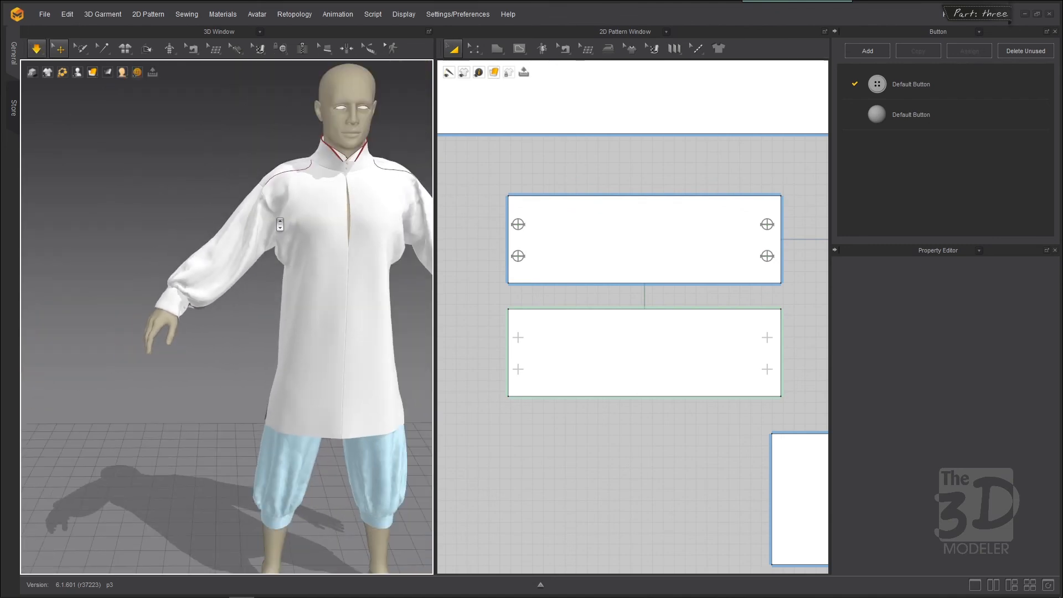
scroll(279, 224, down, 2)
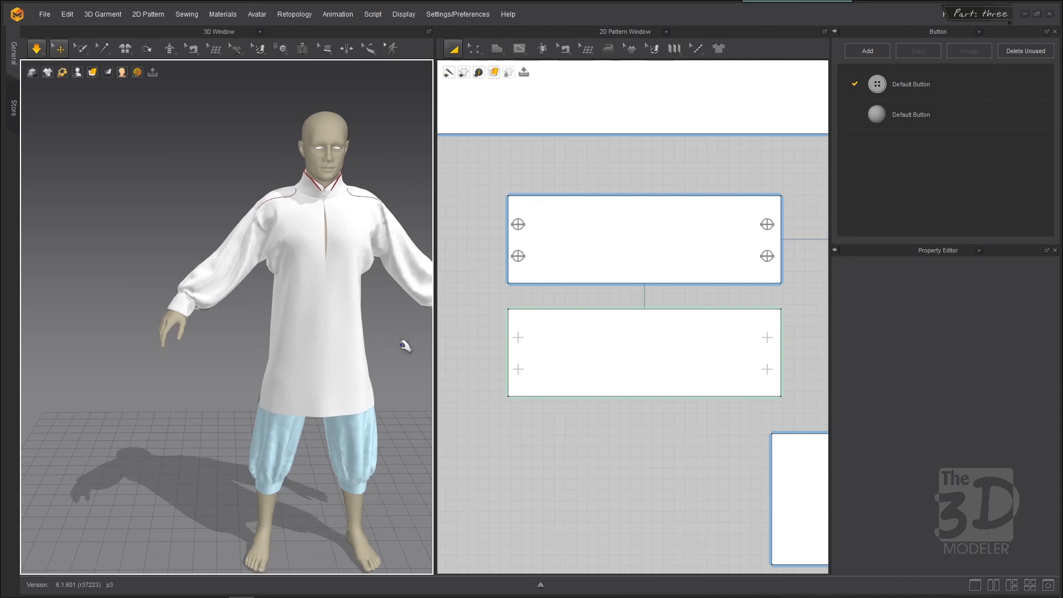
mouse_move(406, 347)
right_down()
mouse_move(318, 325)
mouse_move(296, 304)
mouse_move(365, 299)
mouse_move(396, 268)
mouse_move(389, 275)
mouse_move(377, 254)
mouse_move(381, 354)
mouse_move(397, 361)
right_up()
key(space)
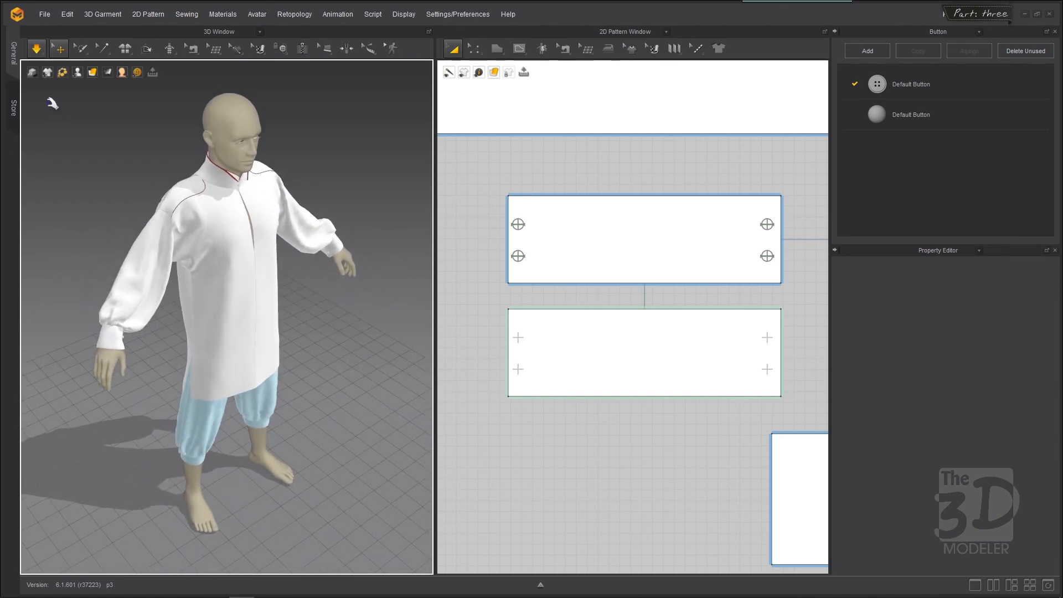
click(48, 72)
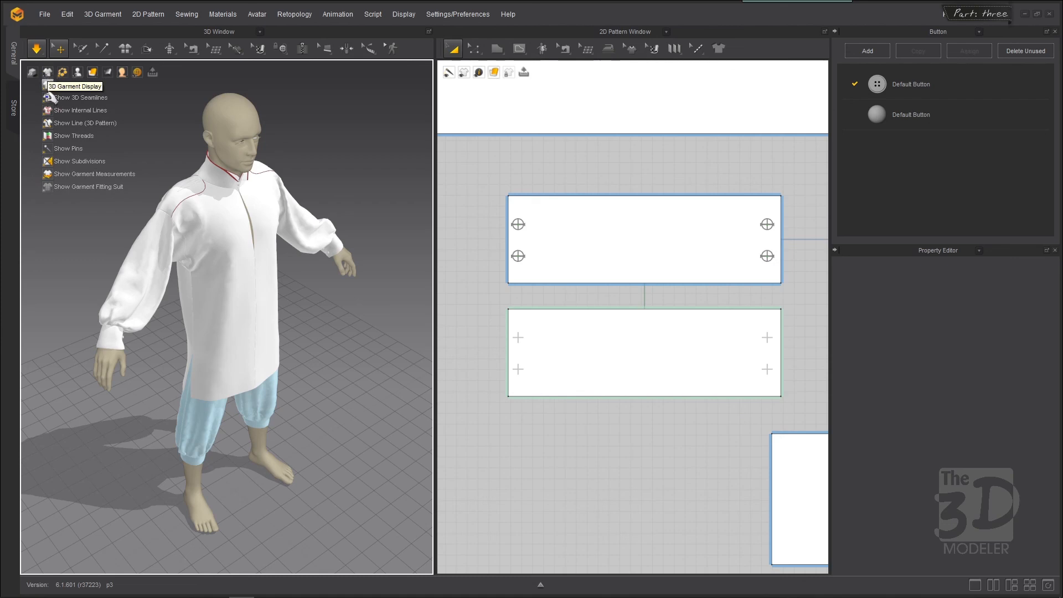
click(52, 110)
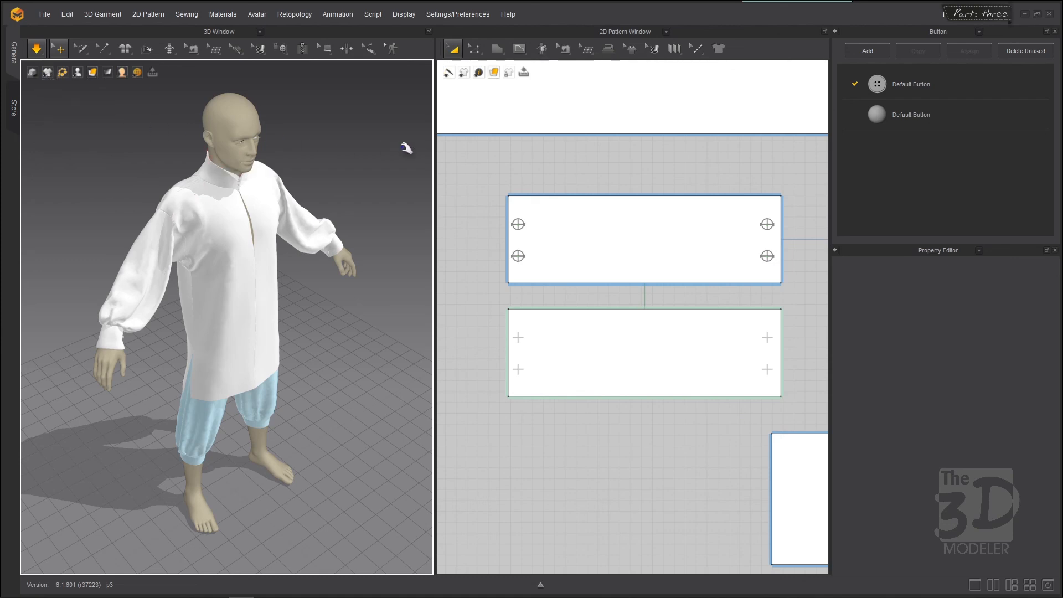
Let the finished shirt settle in simulation while inspecting its collar, front and sleeves, and stop the simulation.
key(space)
right_drag(406, 149, 386, 138)
middle_drag(324, 130, 289, 126)
key(space)
scroll(364, 171, up, 3)
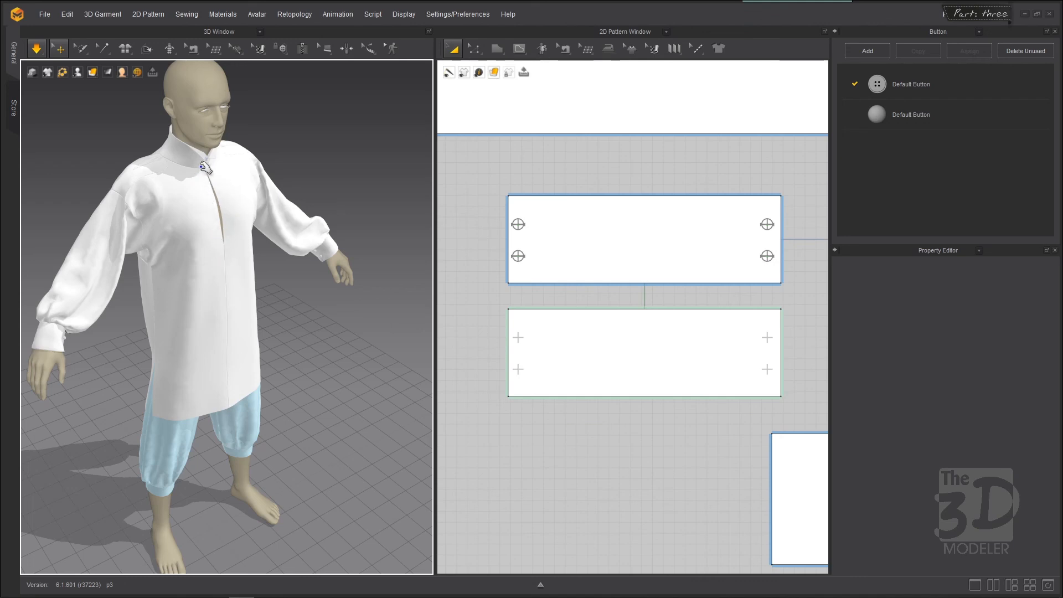
scroll(264, 121, up, 5)
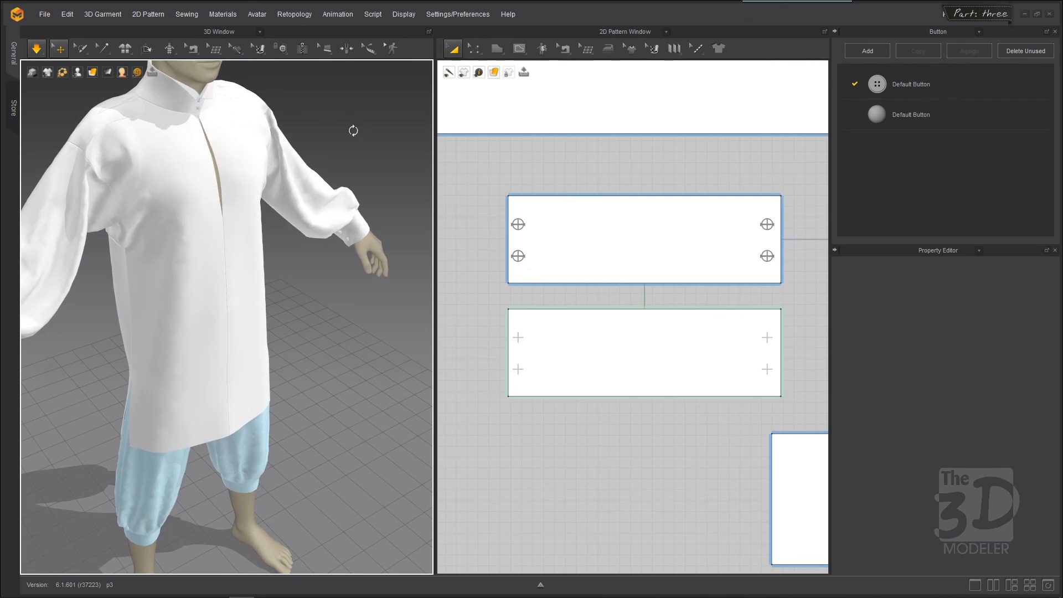
mouse_move(353, 131)
right_down()
mouse_move(256, 101)
mouse_move(232, 105)
mouse_move(284, 98)
mouse_move(364, 117)
right_up()
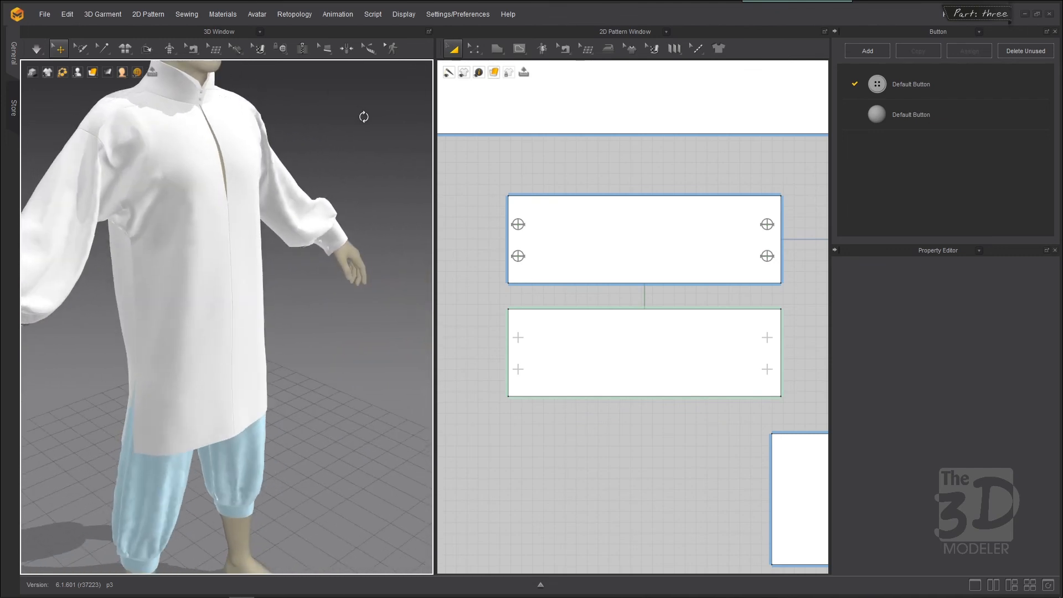
key(space)
scroll(366, 124, down, 5)
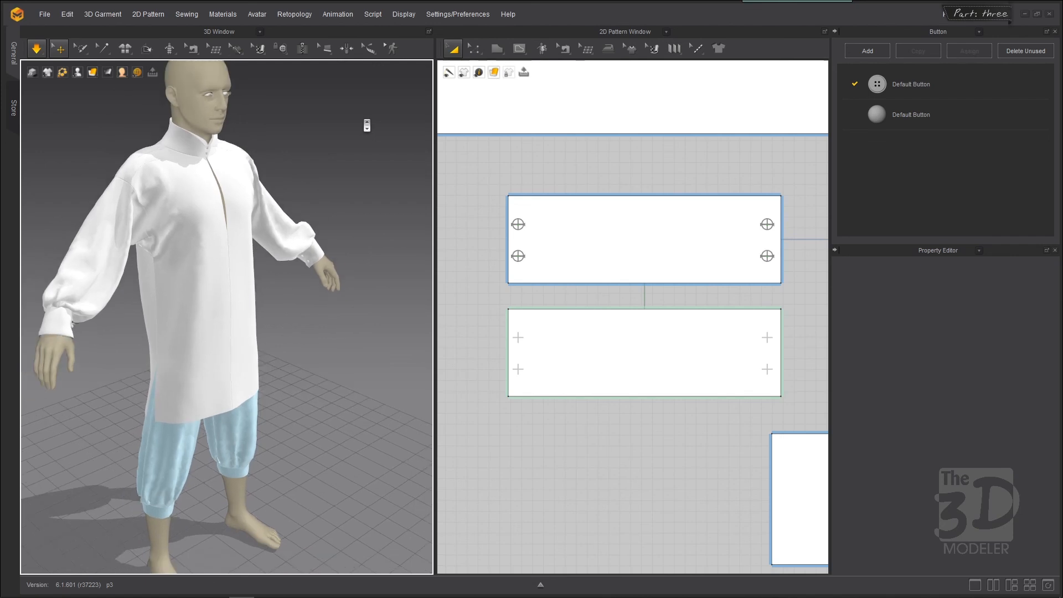
key(space)
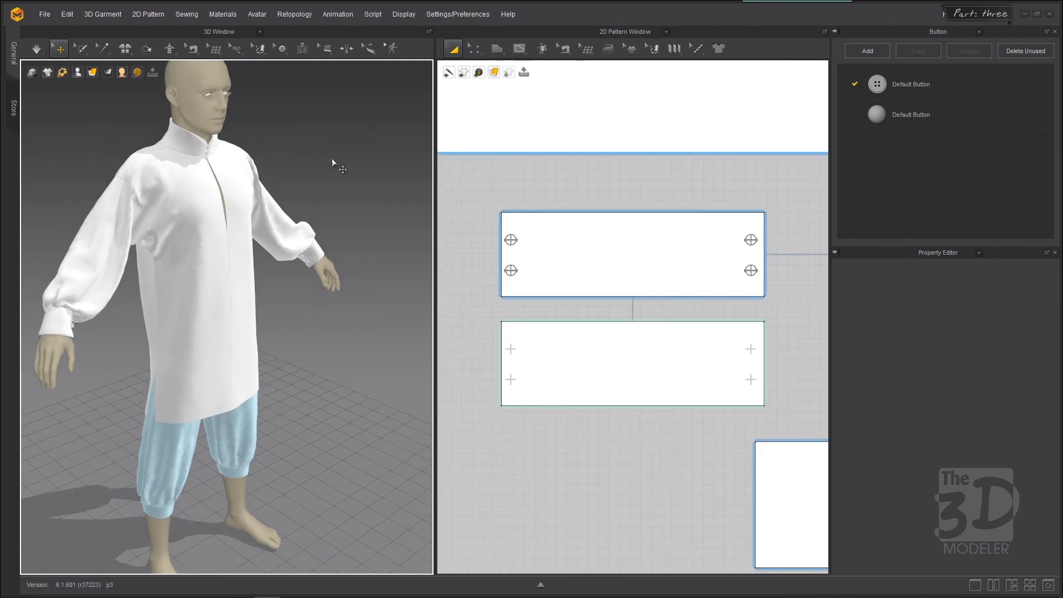